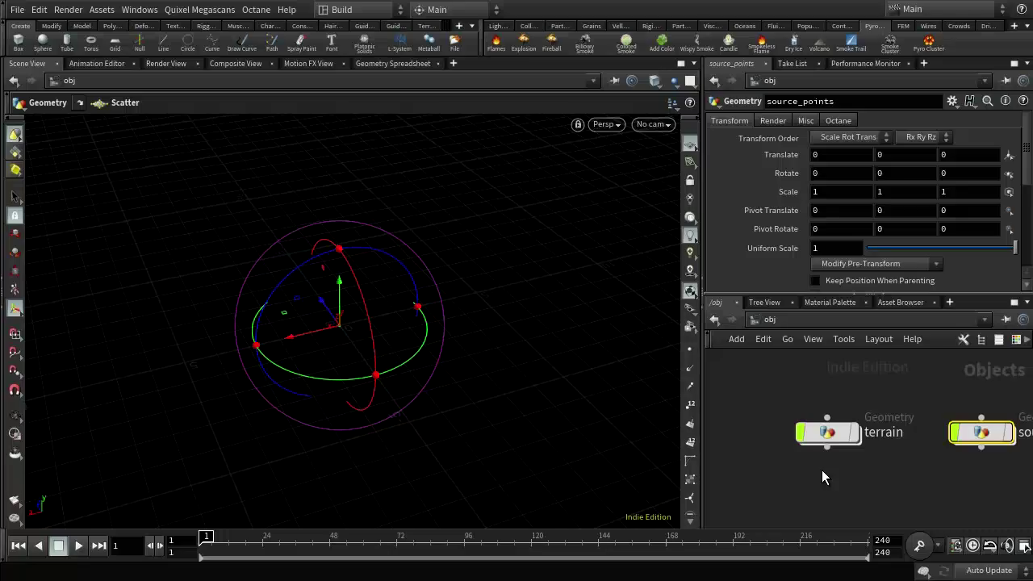
Look inside the terrain geometry network and orbit closer to its emit patches
scroll(929, 465, up, 2)
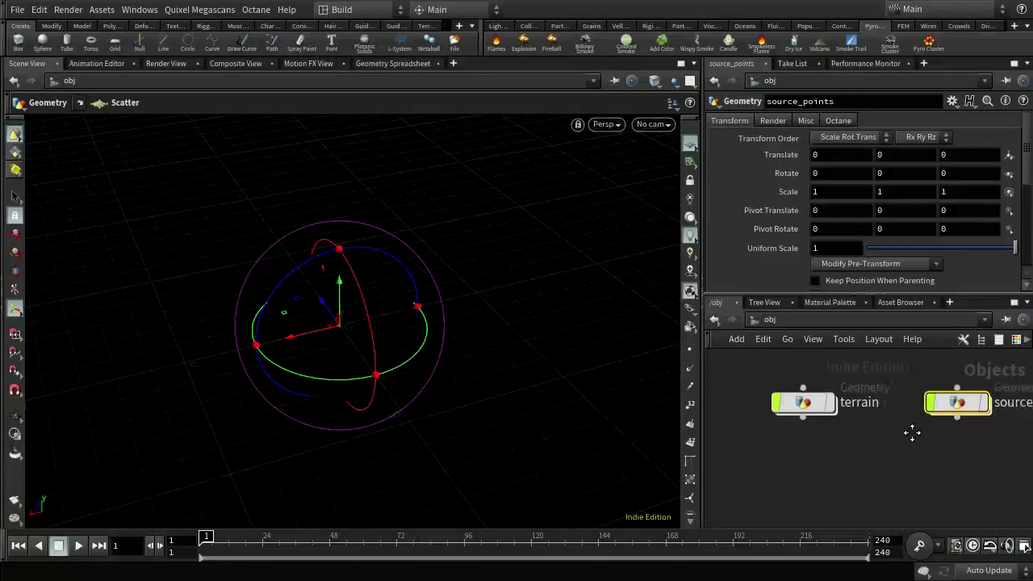
double_click(794, 392)
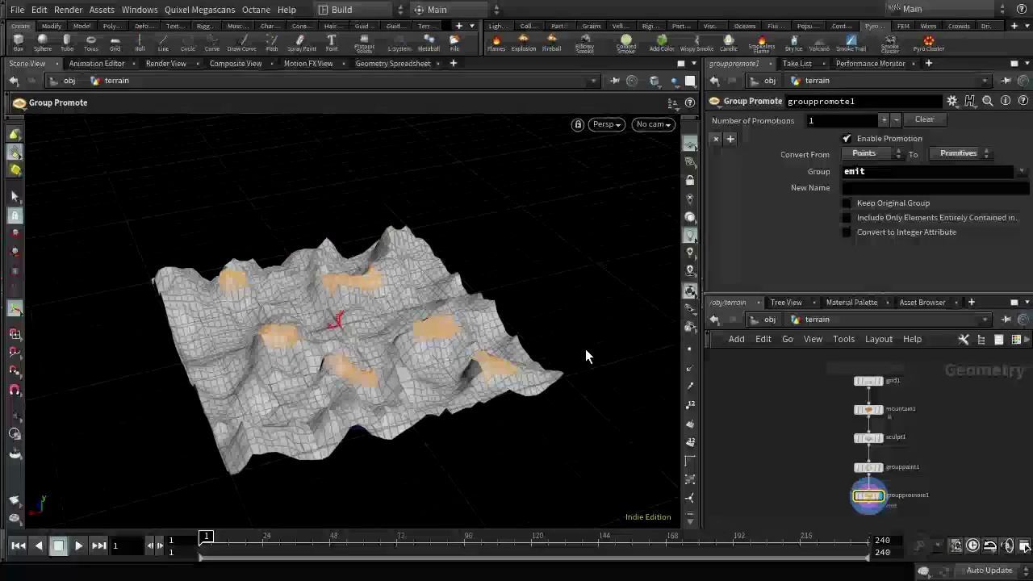
key(Escape)
drag(582, 348, 432, 345)
key(Return)
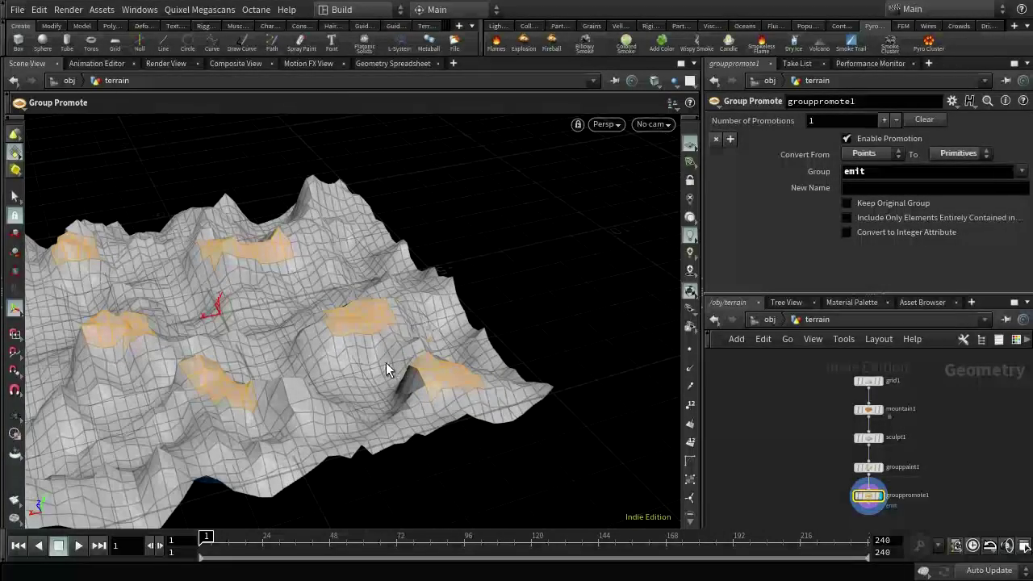
Open source_points to view the scattered points, then return to /obj
click(765, 323)
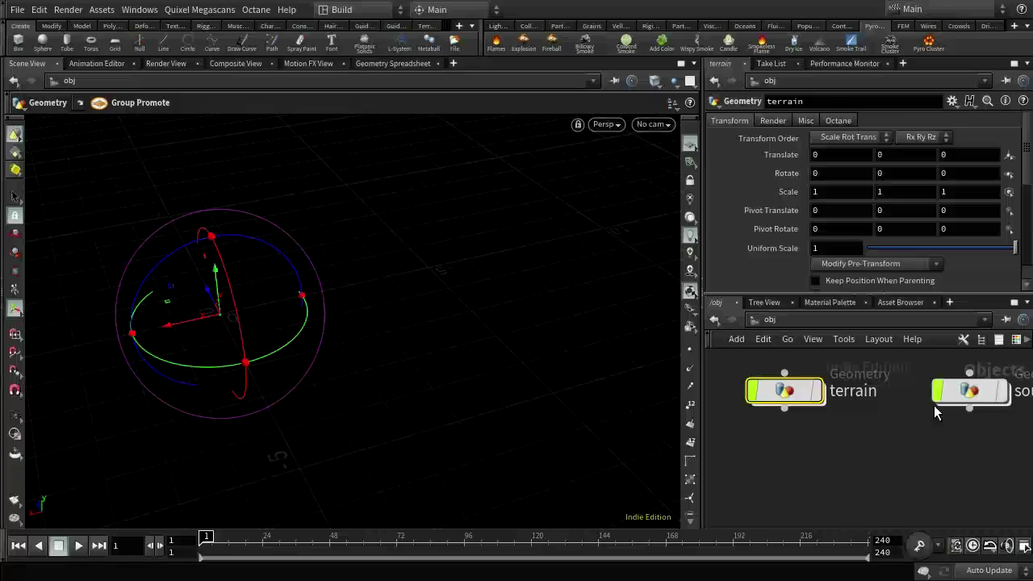
click(972, 393)
double_click(973, 392)
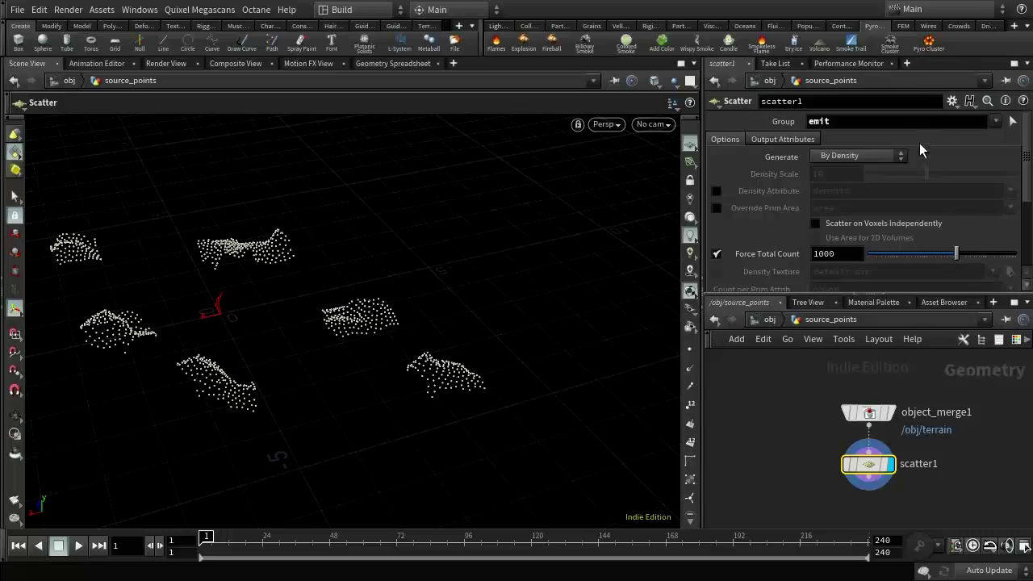
click(773, 321)
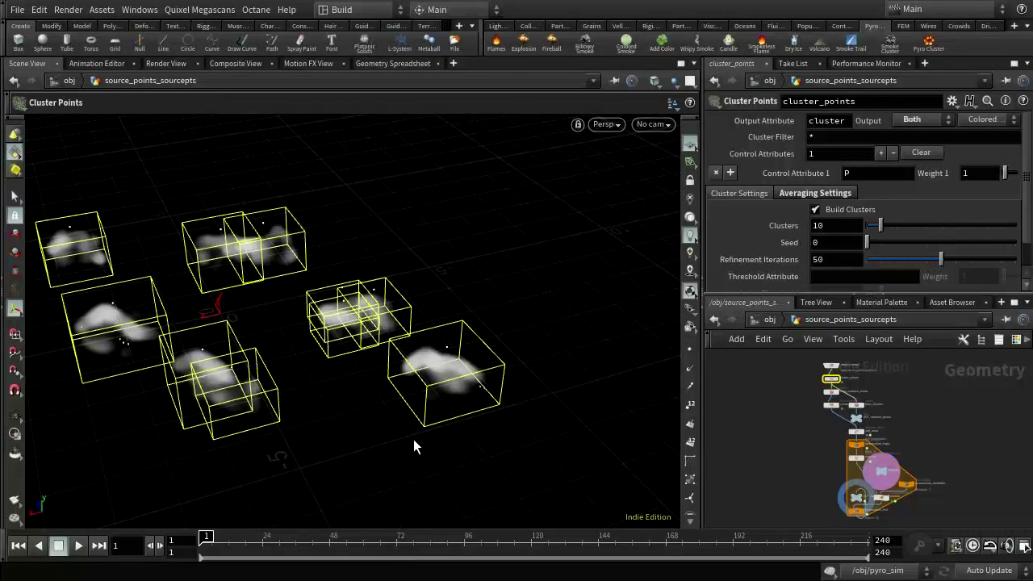
Orbit around the cluster volumes and bring object_merge1 and cluster_points into view
alt+drag(315, 368, 328, 406)
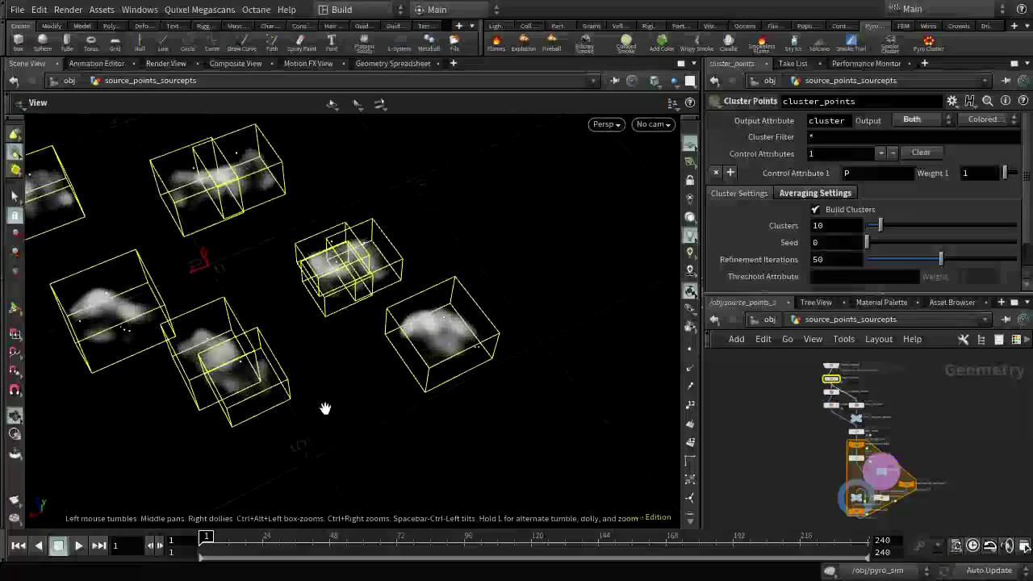
alt+middle_drag(146, 255, 337, 237)
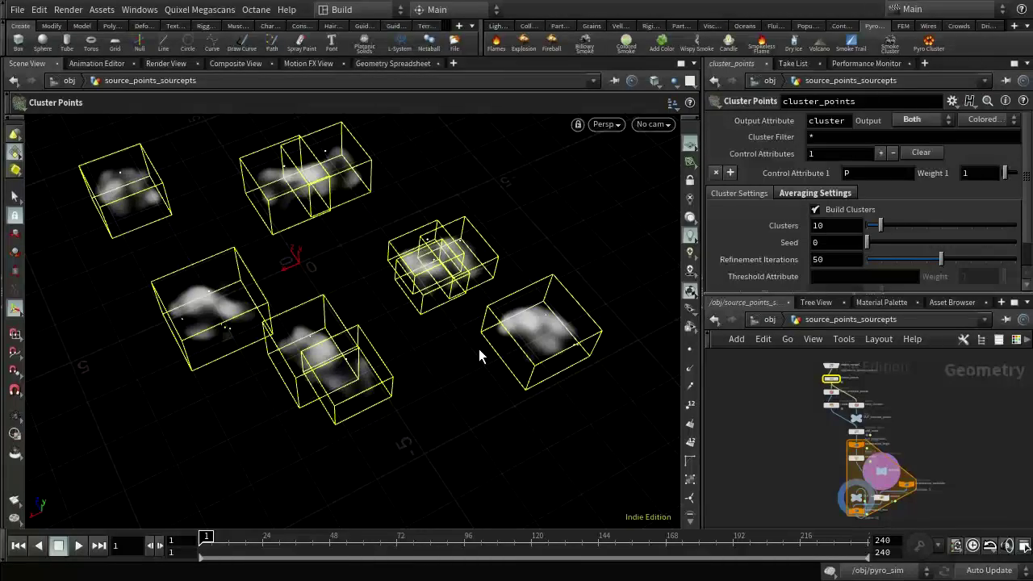
scroll(940, 431, up, 5)
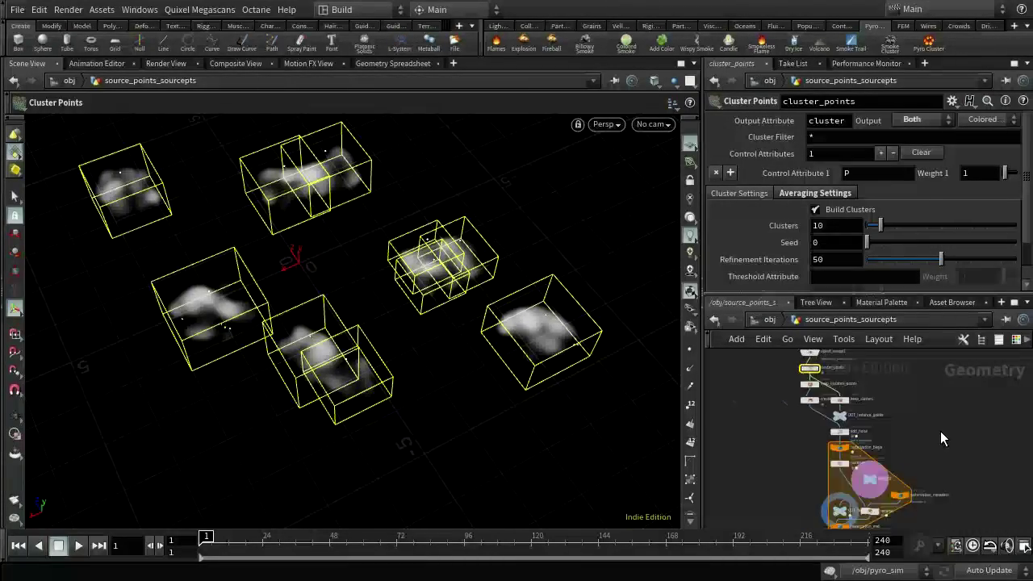
middle_drag(881, 422, 991, 466)
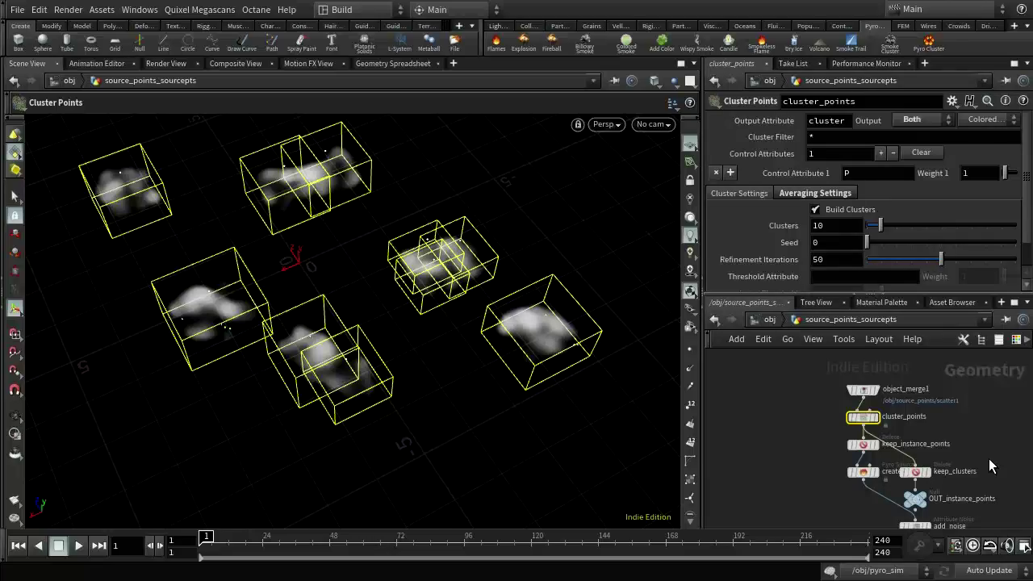
scroll(793, 449, up, 2)
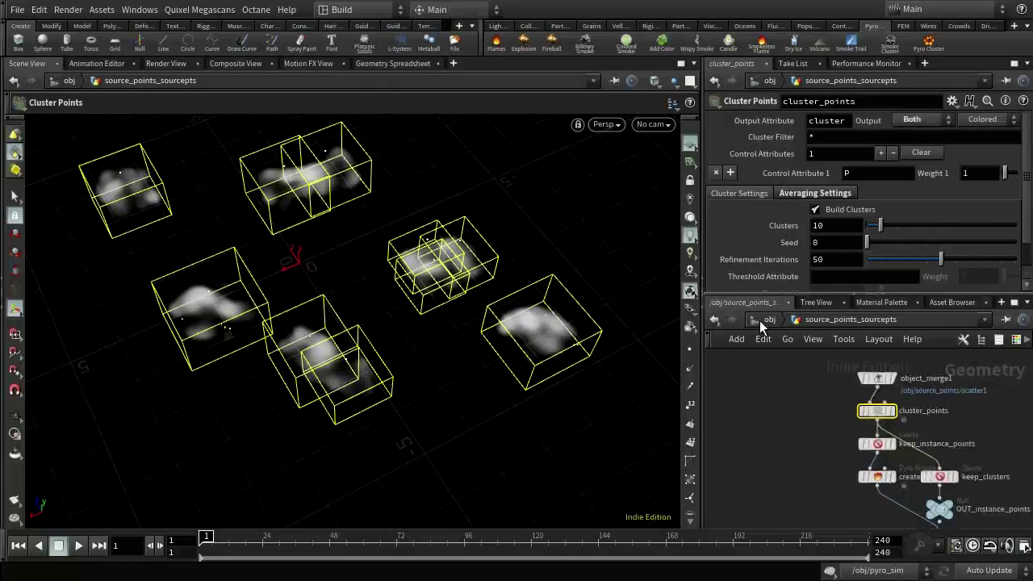
Go up to /obj and dive back into the source_points_sourcepts network
click(760, 321)
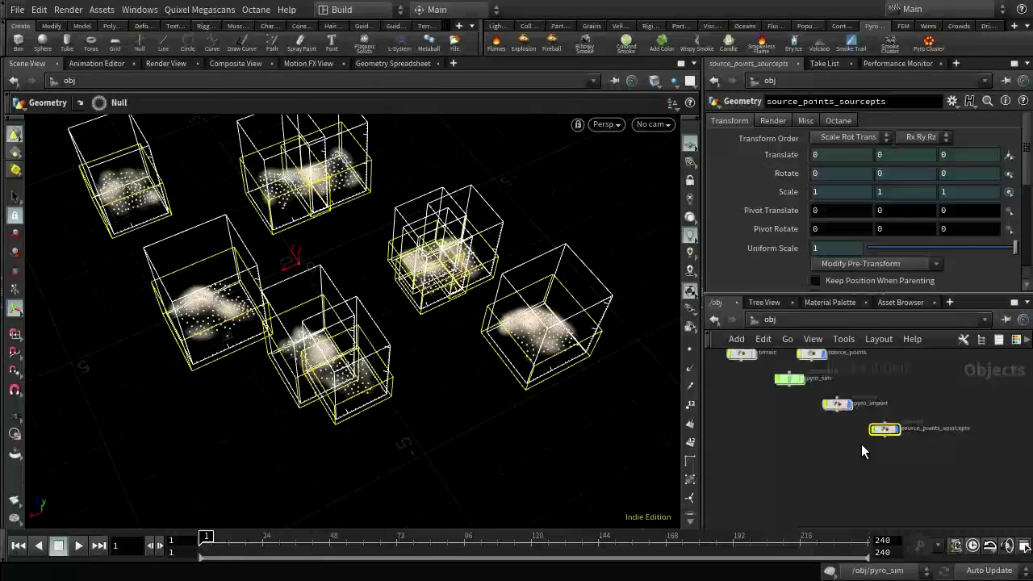
mouse_move(881, 440)
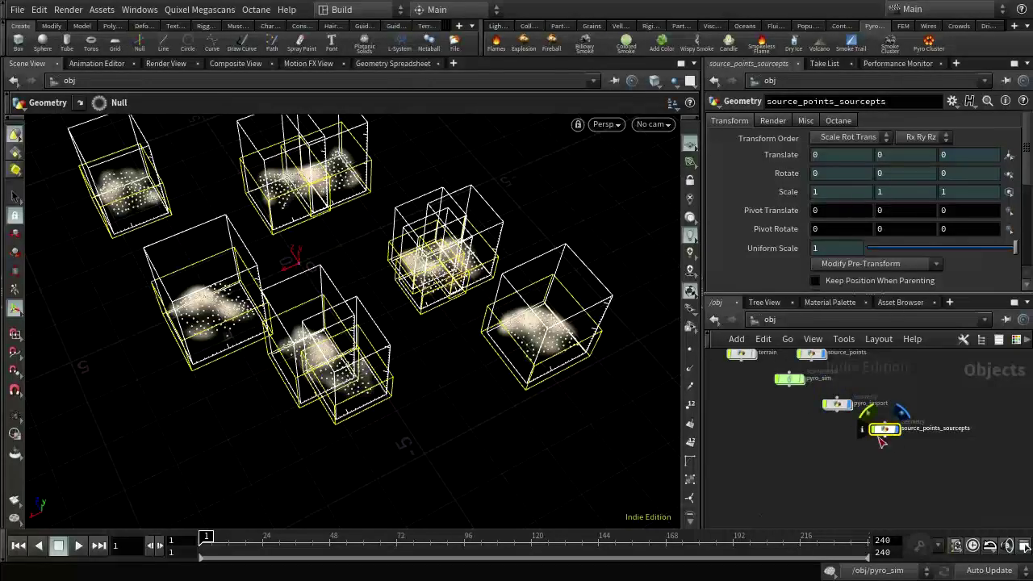
scroll(881, 439, up, 3)
middle_drag(941, 428, 903, 445)
scroll(904, 444, up, 2)
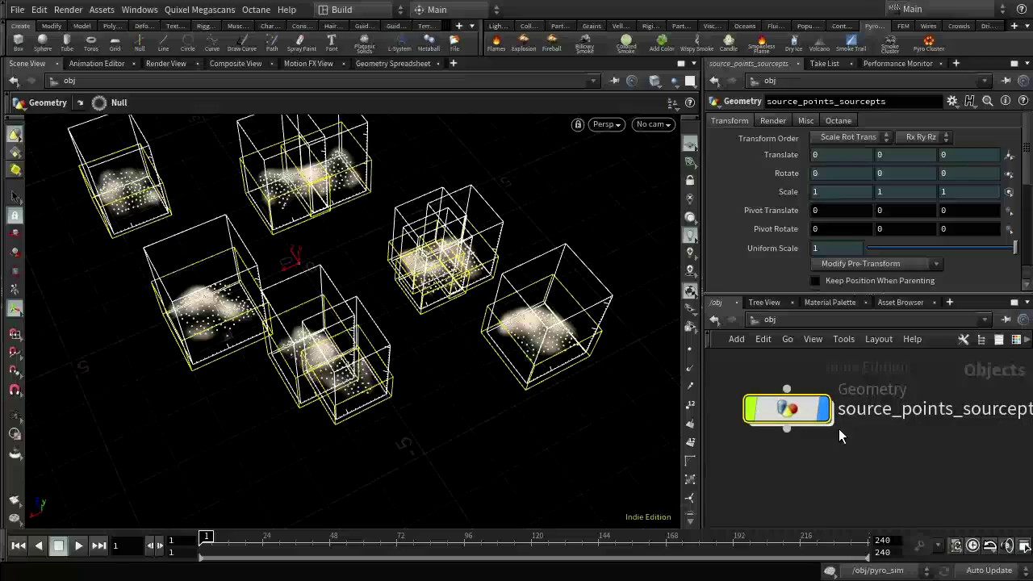
mouse_move(783, 419)
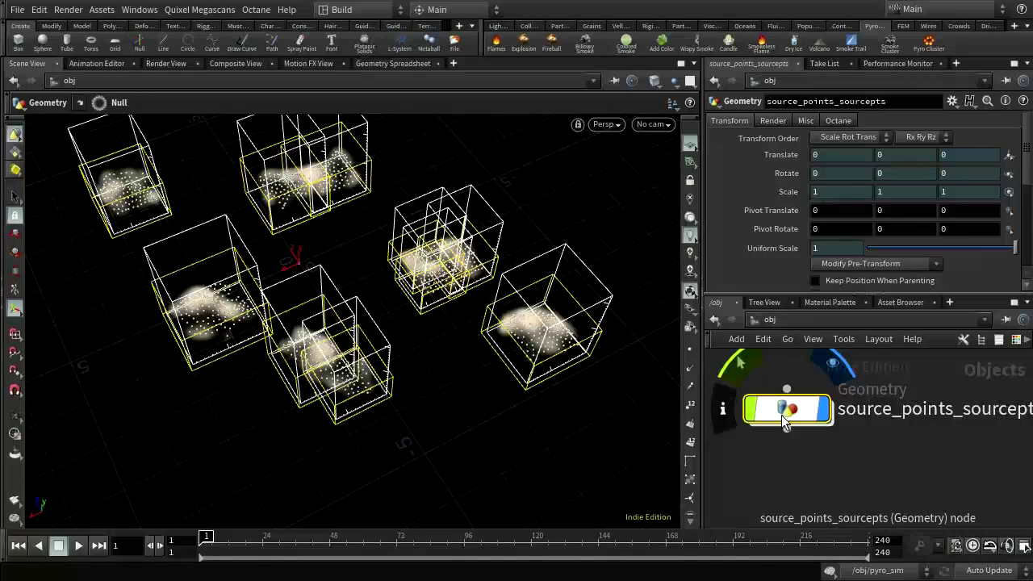
double_click(783, 413)
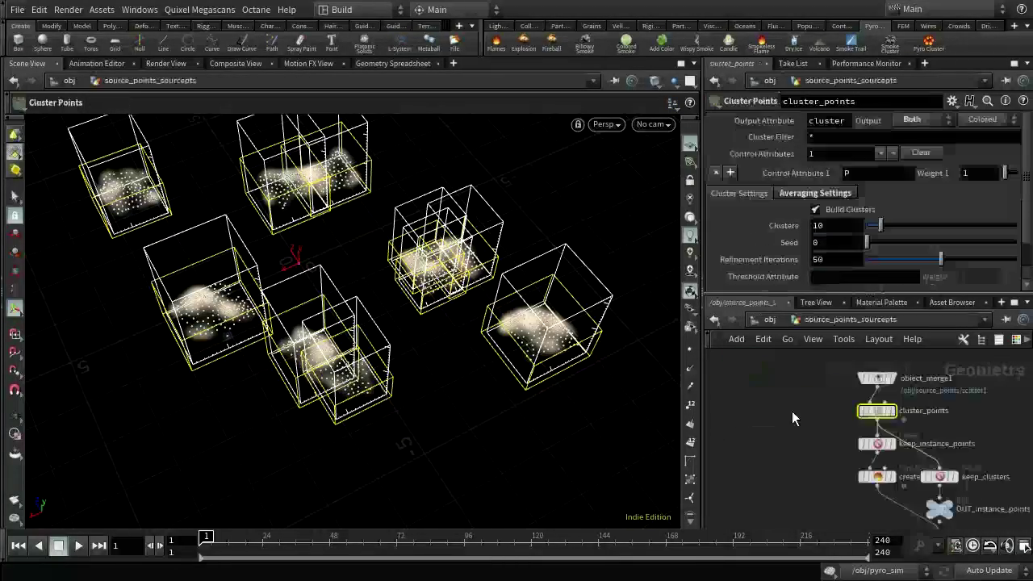
scroll(976, 435, down, 3)
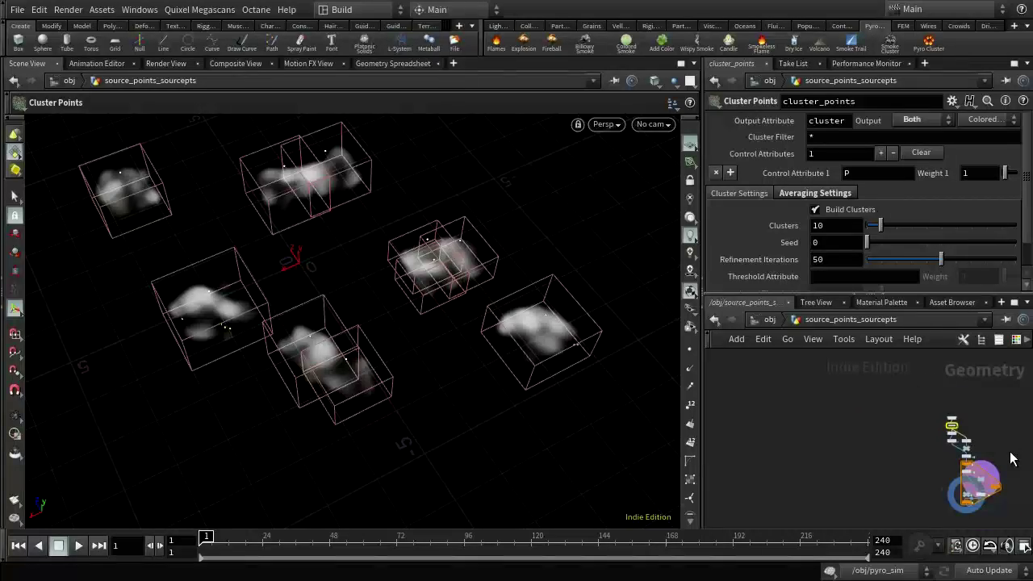
scroll(924, 459, down, 2)
Maximize the network pane and change cluster_points Clusters from 10 to 6
click(1015, 302)
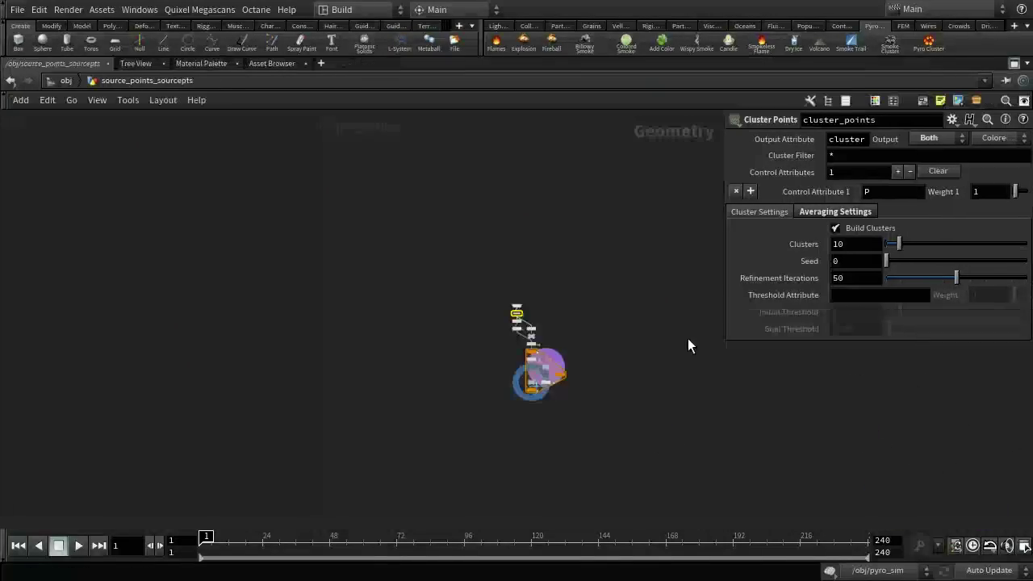
scroll(623, 376, up, 5)
key(f)
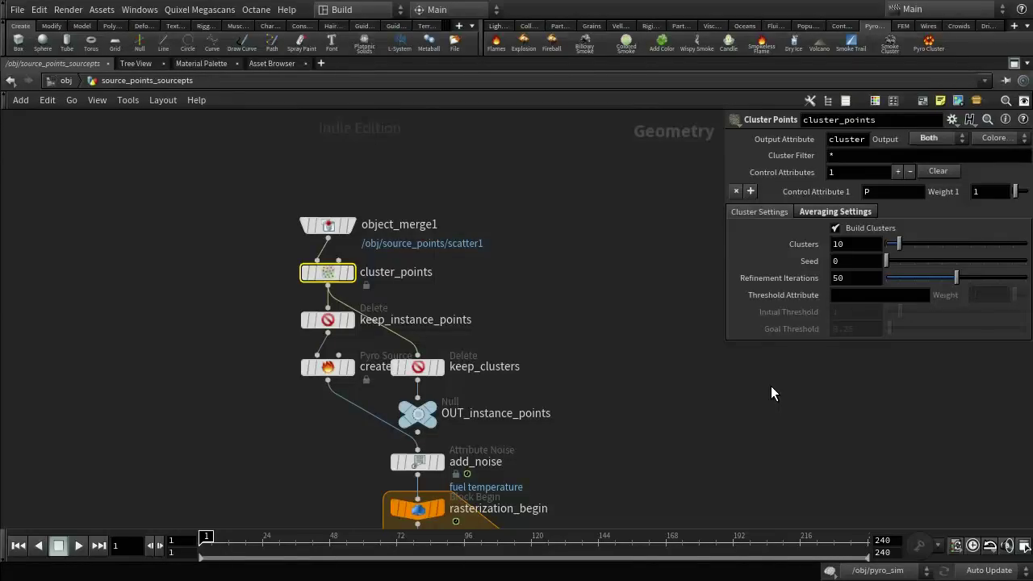
click(854, 244)
text(6)
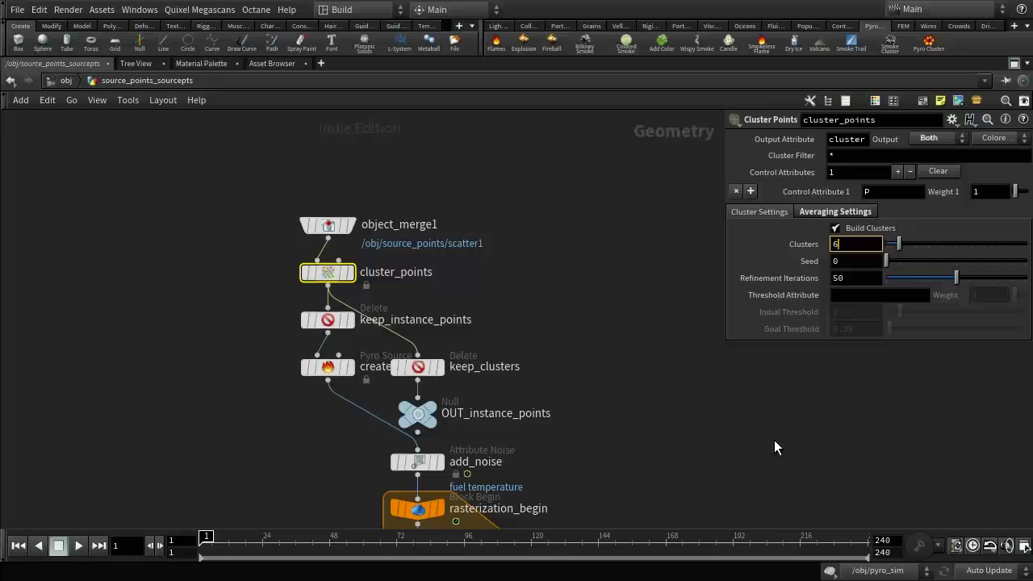
key(Return)
Restore the multi-pane layout and return to the object level
click(1013, 63)
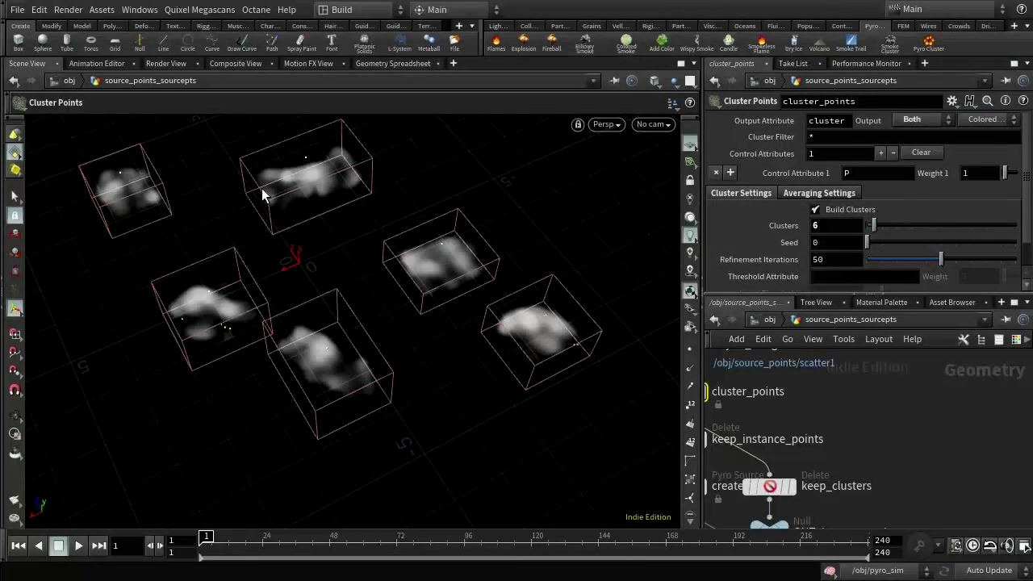
click(770, 319)
scroll(833, 478, down, 4)
Enter pyro_sim and play the fire simulation until frame 23
key(h)
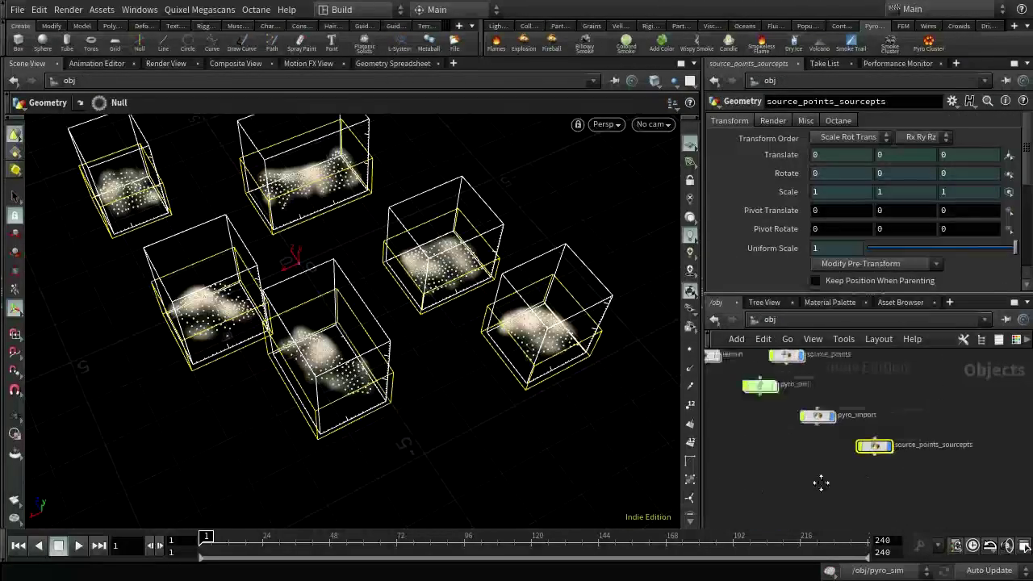
double_click(832, 389)
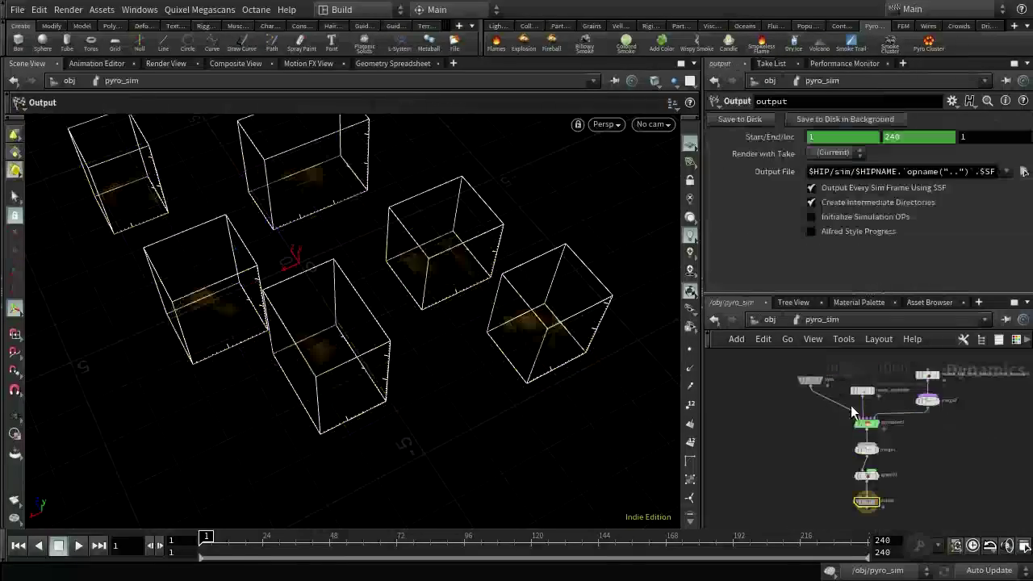
click(79, 545)
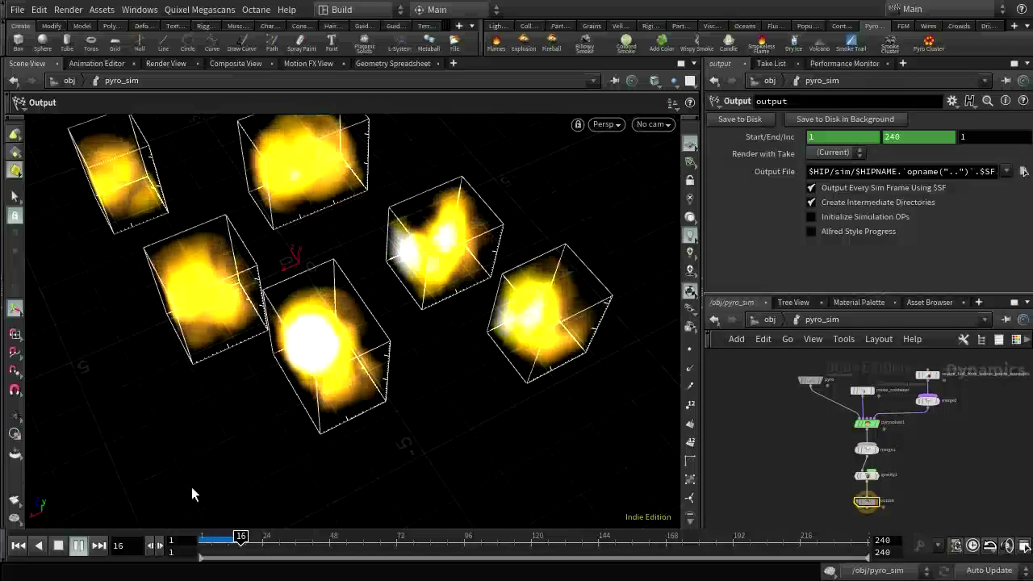
click(61, 548)
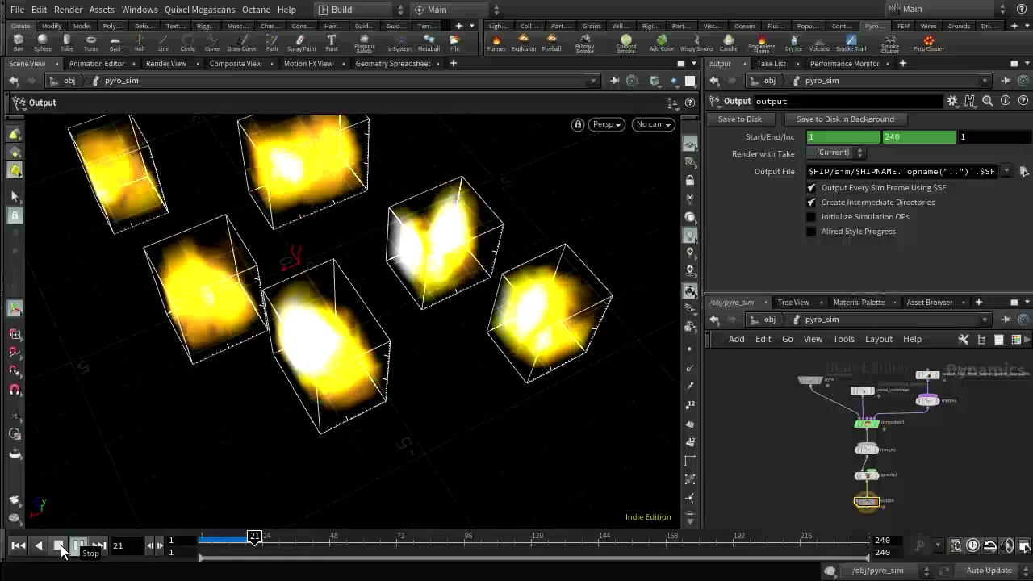
Orbit around the six burning boxes, then go back to the object level
key(Escape)
drag(375, 412, 296, 323)
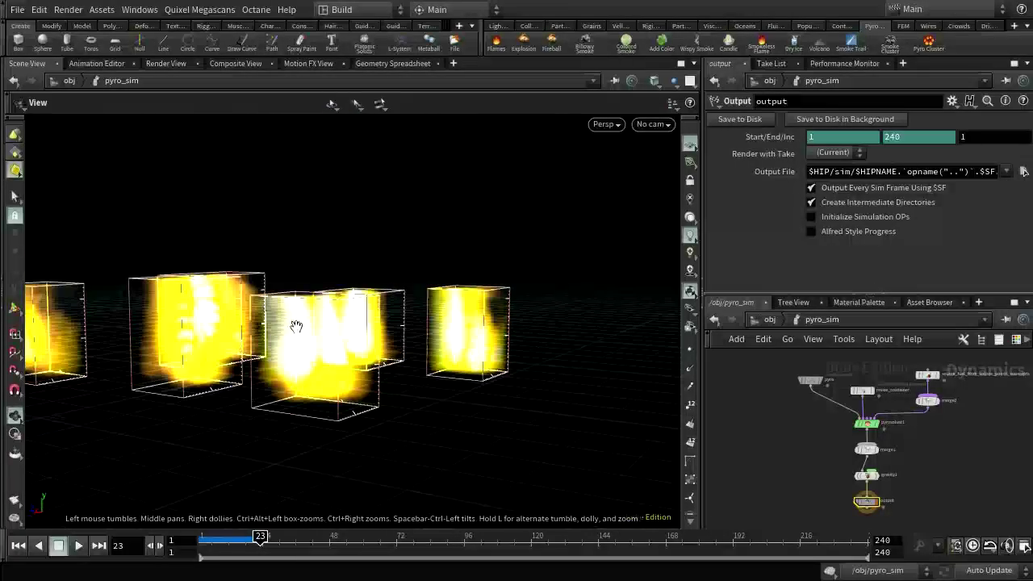
key(Escape)
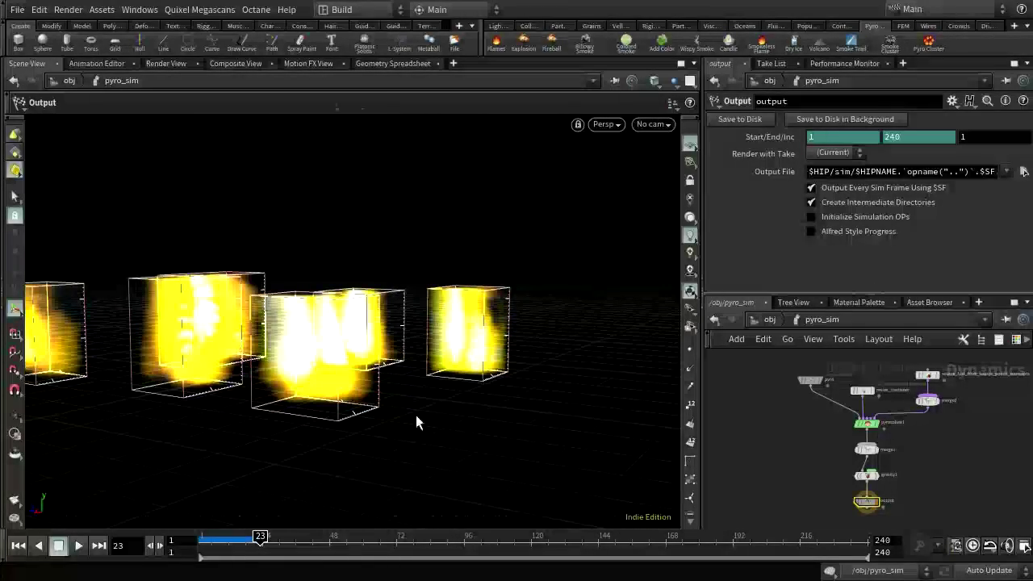
key(Escape)
scroll(415, 419, down, 3)
drag(415, 413, 477, 438)
key(Escape)
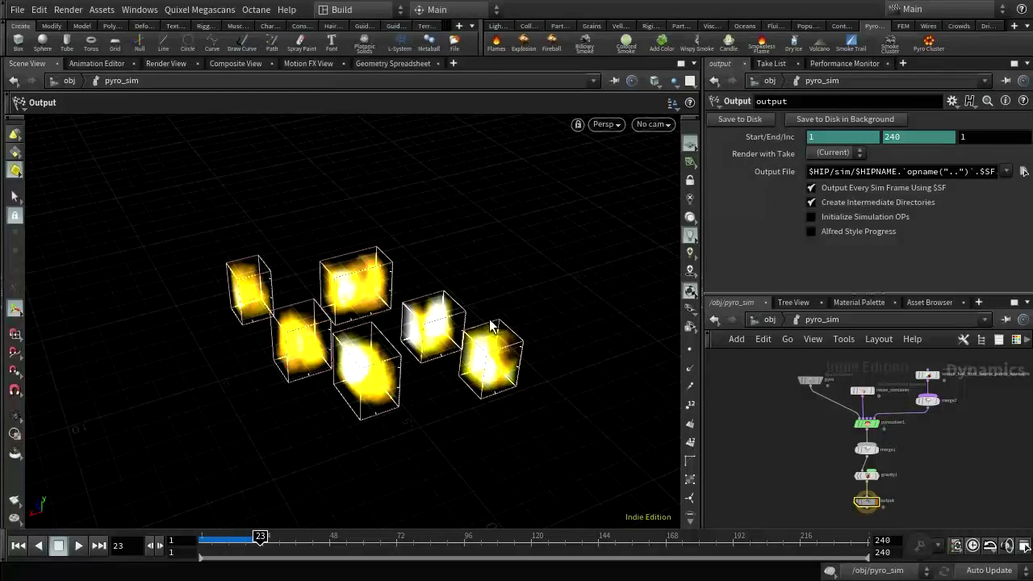
click(759, 319)
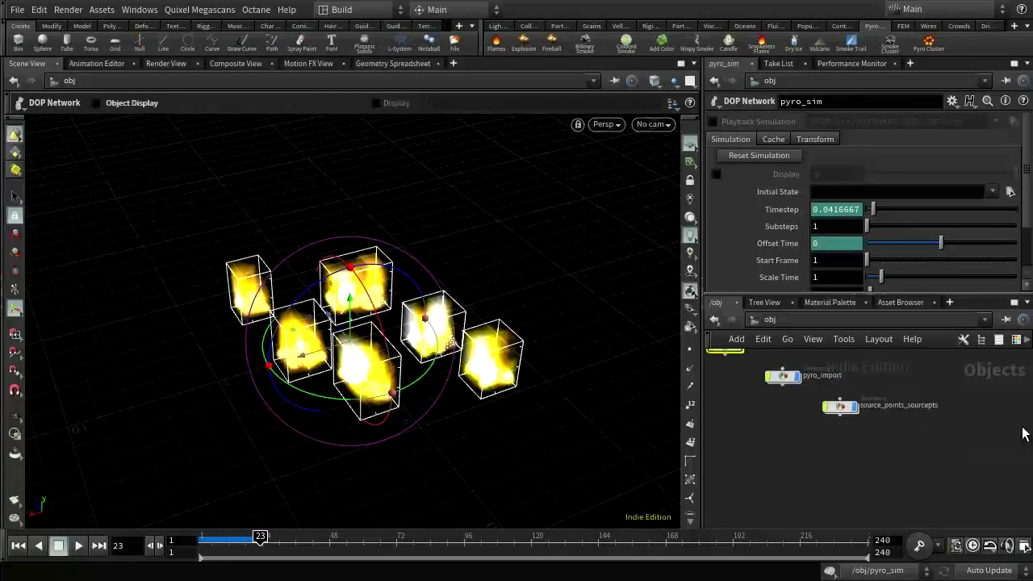
Enter source_points_sourcepts and show cluster_points' Averaging Settings
key(h)
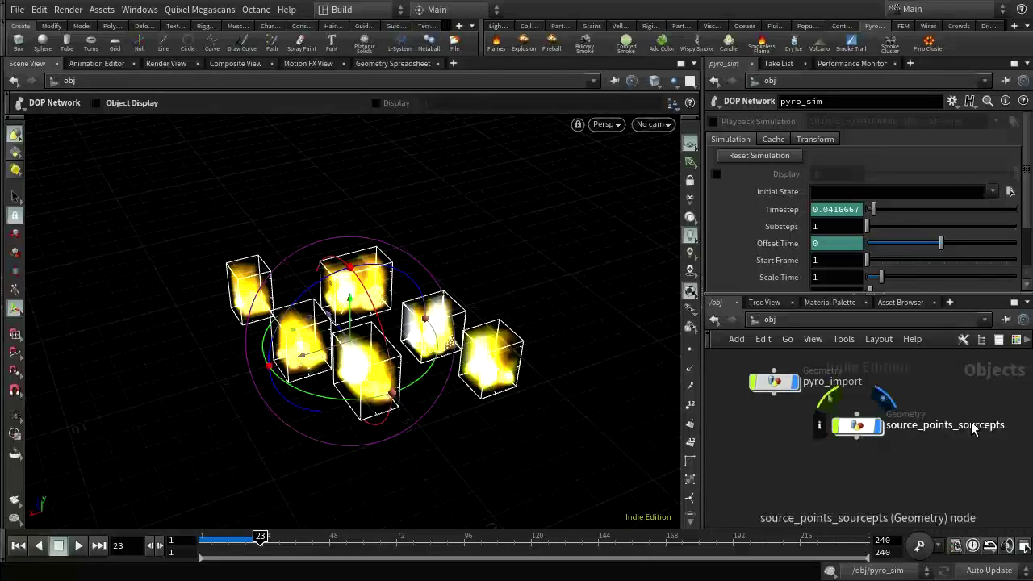
double_click(857, 425)
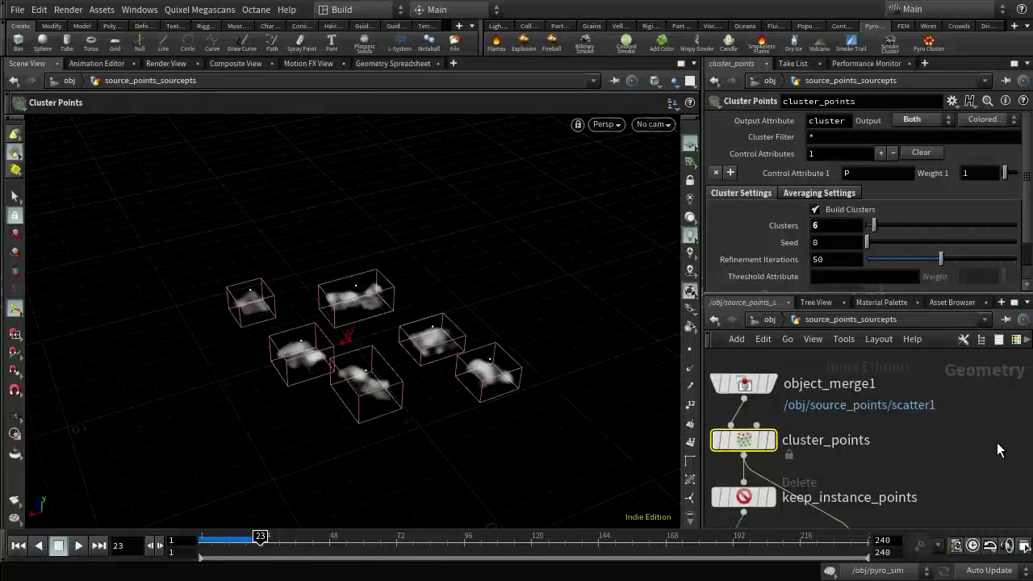
key(h)
click(817, 193)
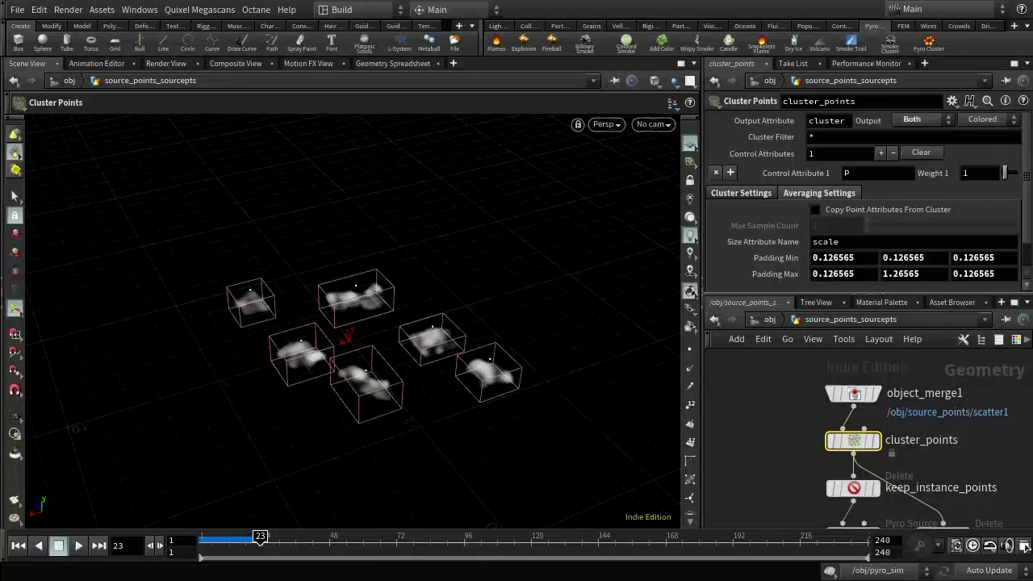
scroll(877, 275, down, 1)
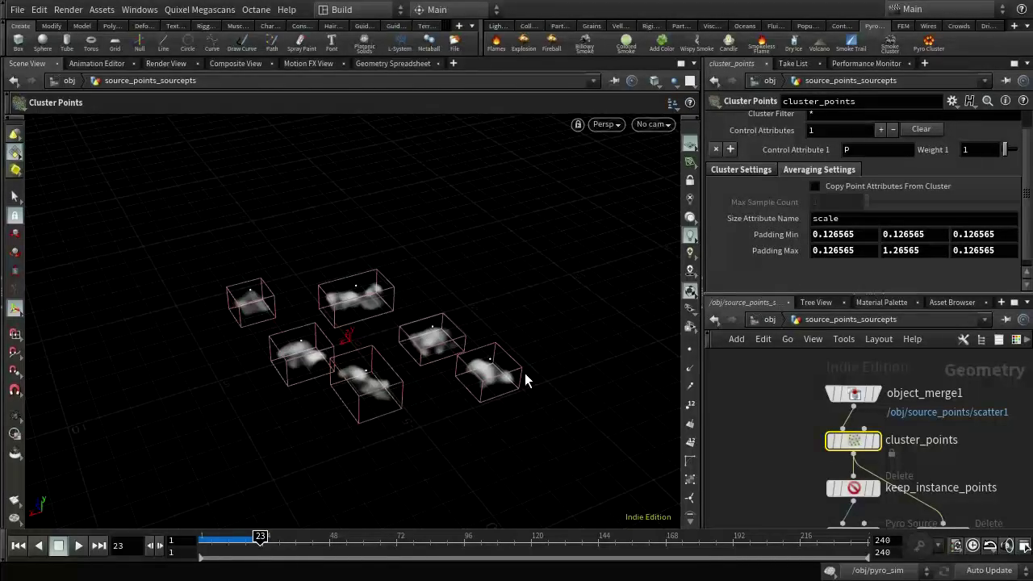
Set cluster_points Padding Max to .25, 5, .25
click(929, 250)
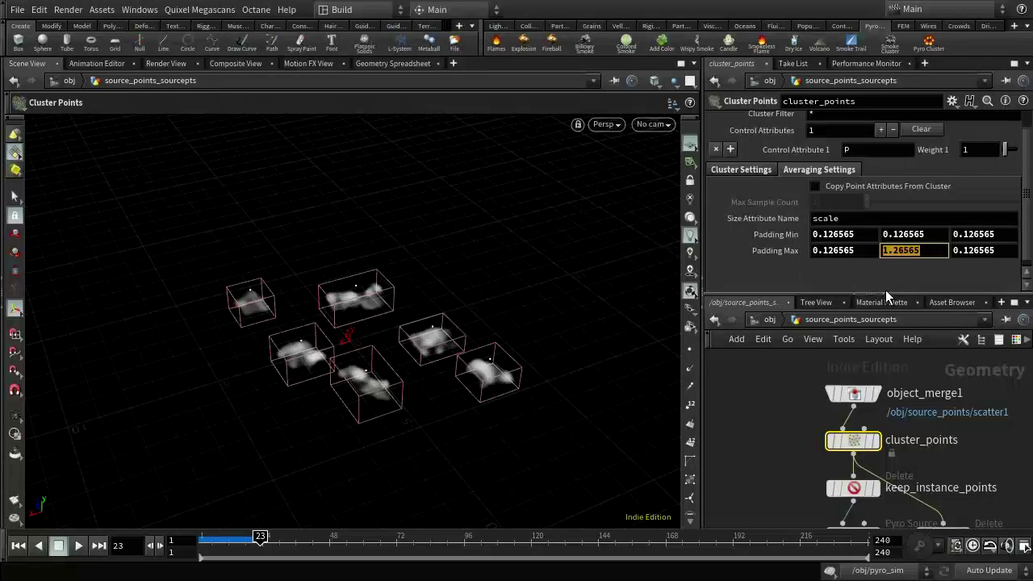
text(5)
key(Return)
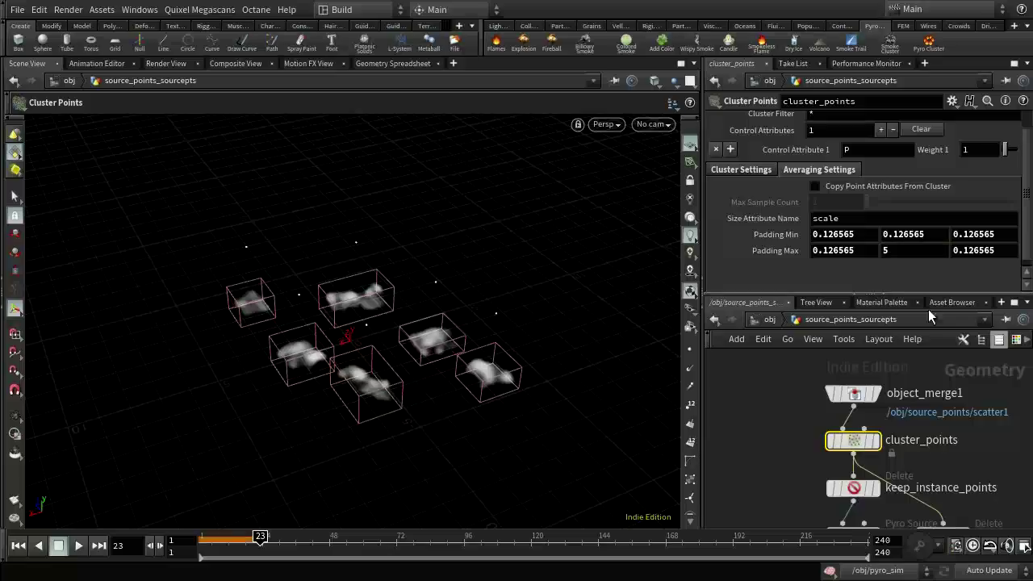
click(850, 250)
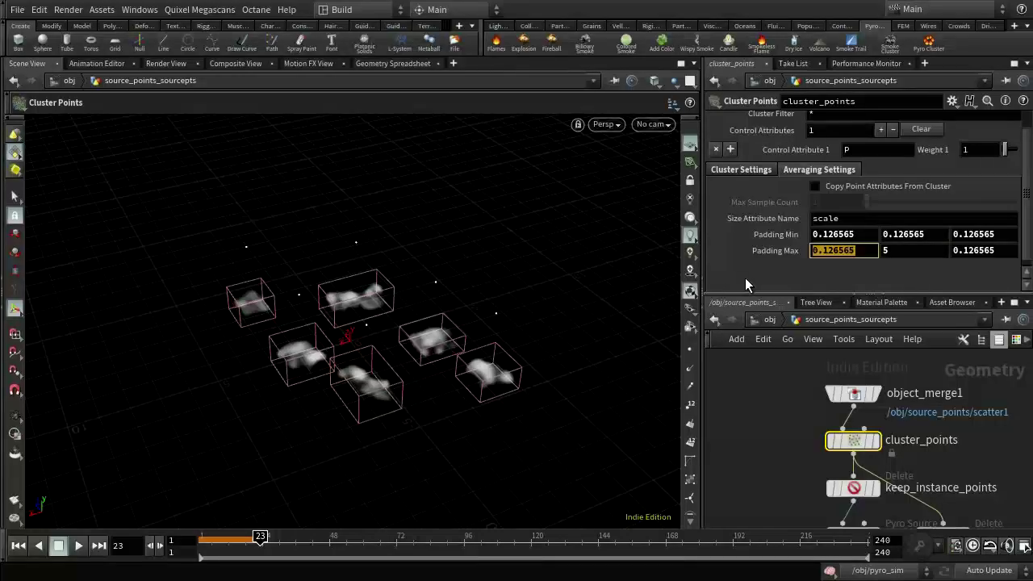
text(.25)
key(Tab)
key(Tab)
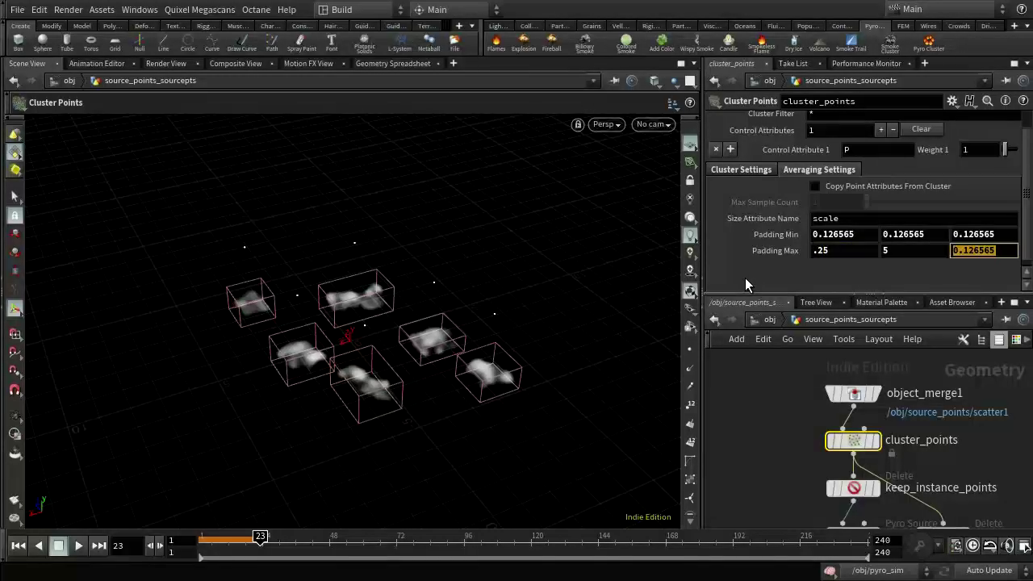
text(.25)
Set Padding Min X and Z to .25
click(860, 236)
text(.2)
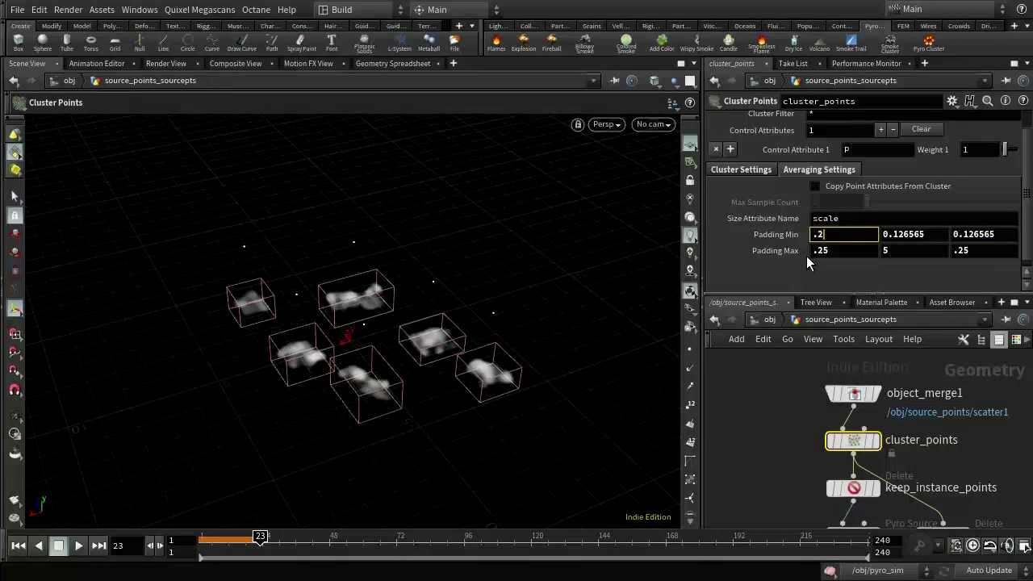
text(54)
key(BackSpace)
key(Tab)
key(Tab)
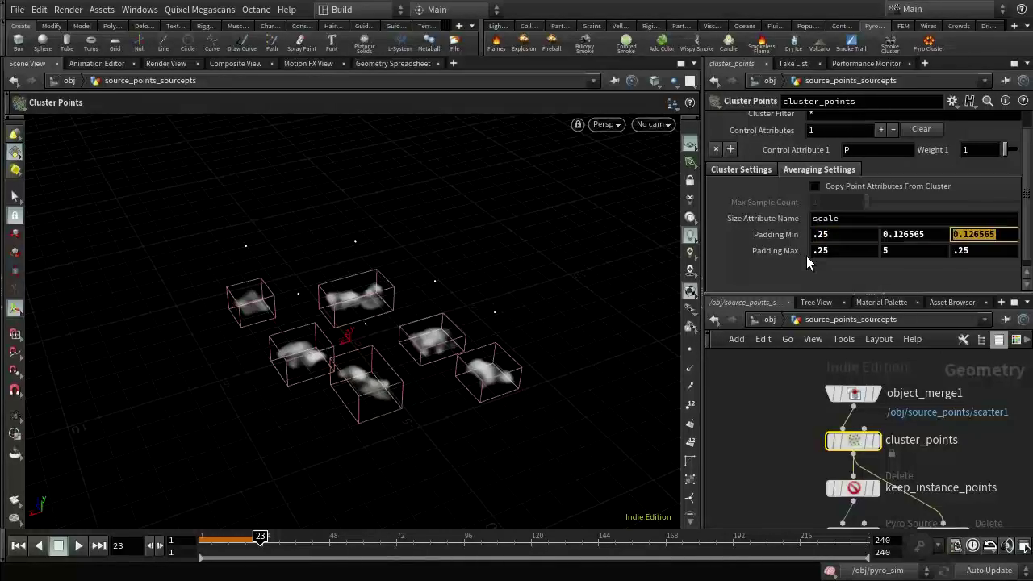
text(.25)
key(Return)
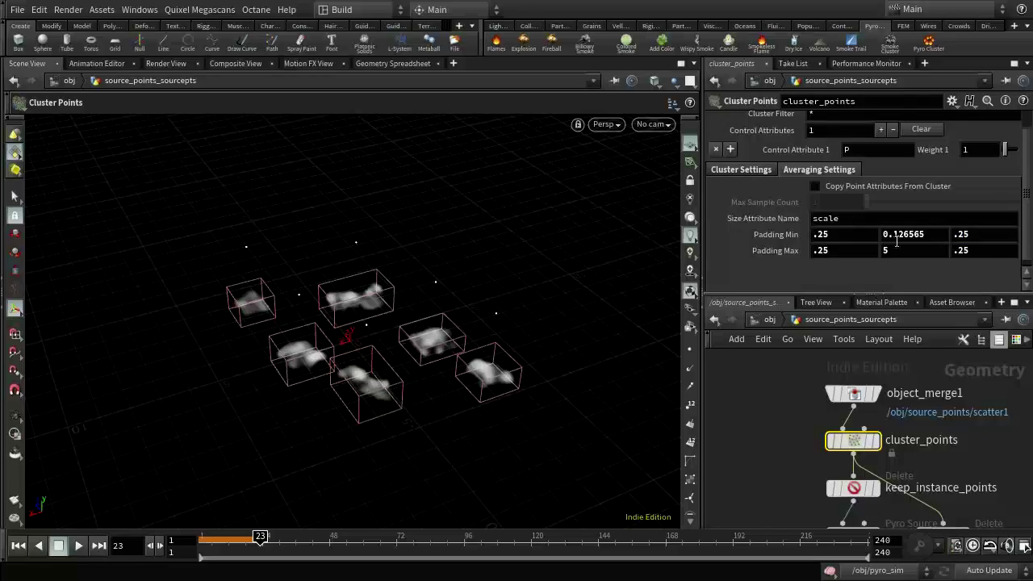
Return to /obj and dive into the pyro_sim network
mouse_move(880, 393)
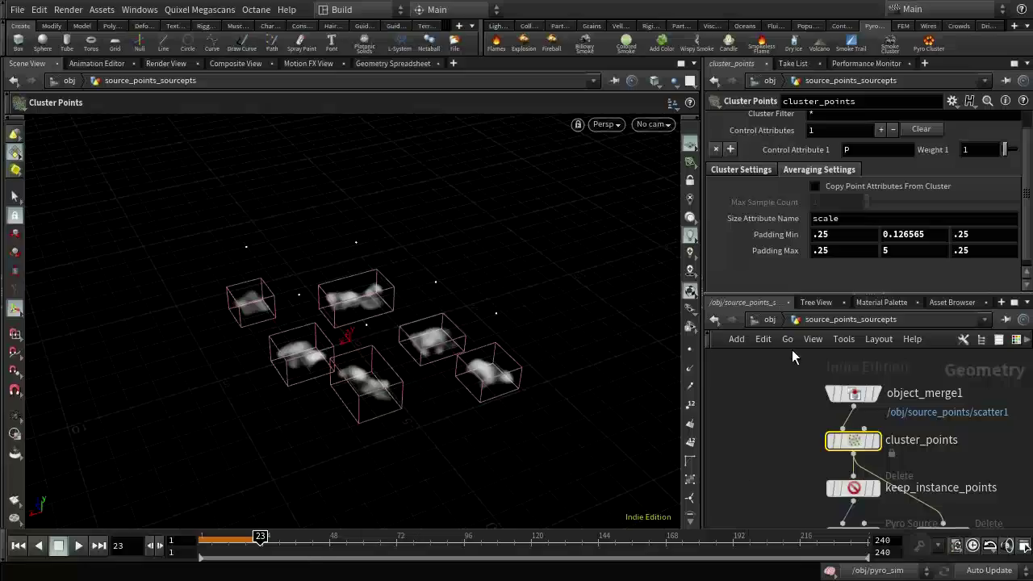
click(771, 318)
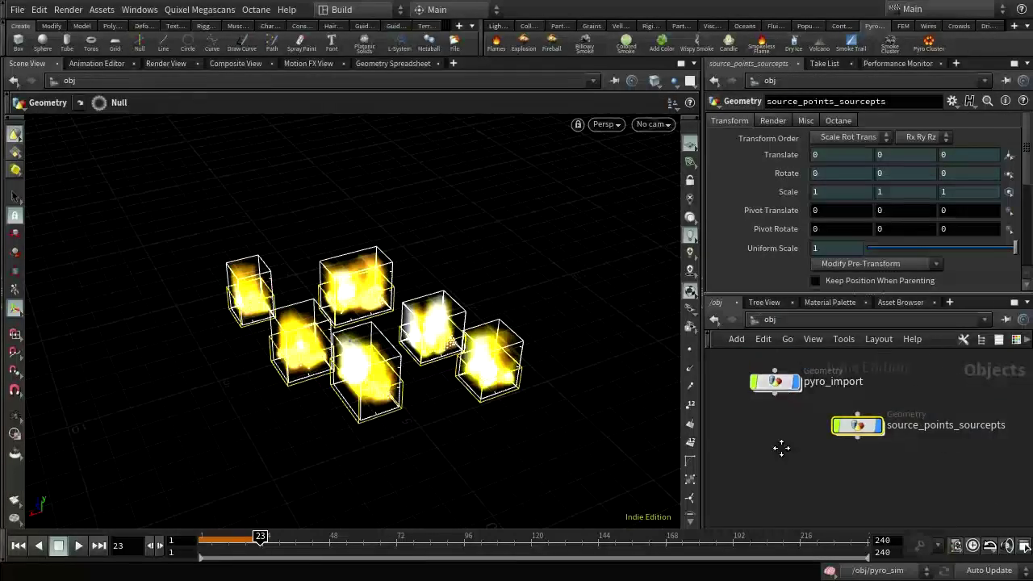
double_click(851, 372)
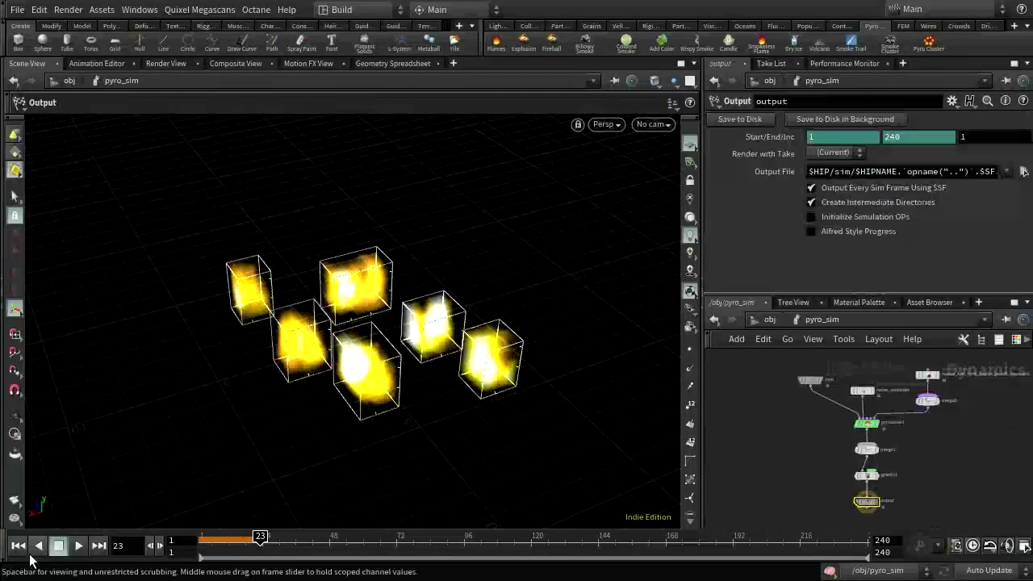
Rewind to frame 1 and play the pyro simulation through frame 36
click(18, 546)
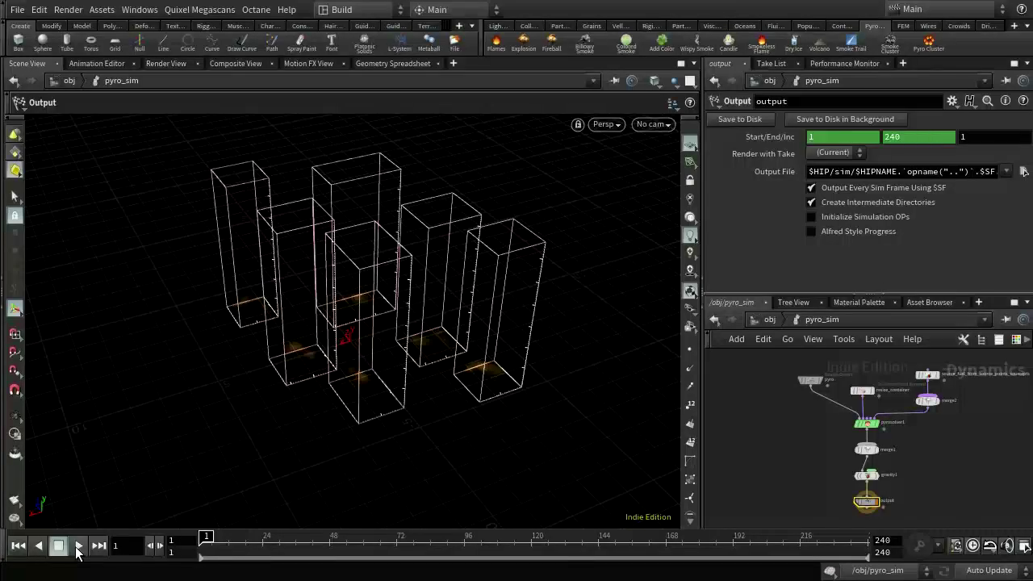
click(78, 546)
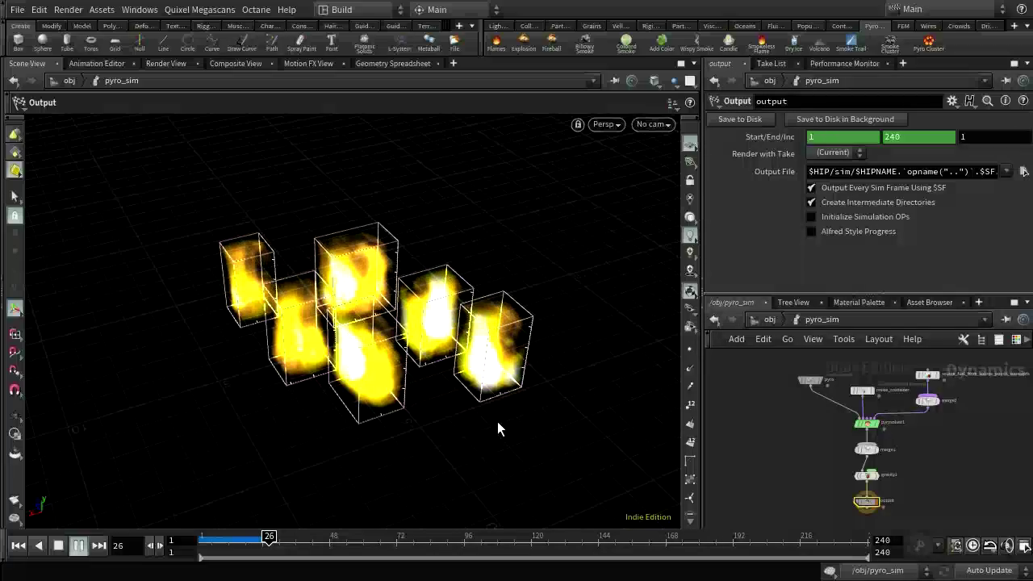
click(59, 546)
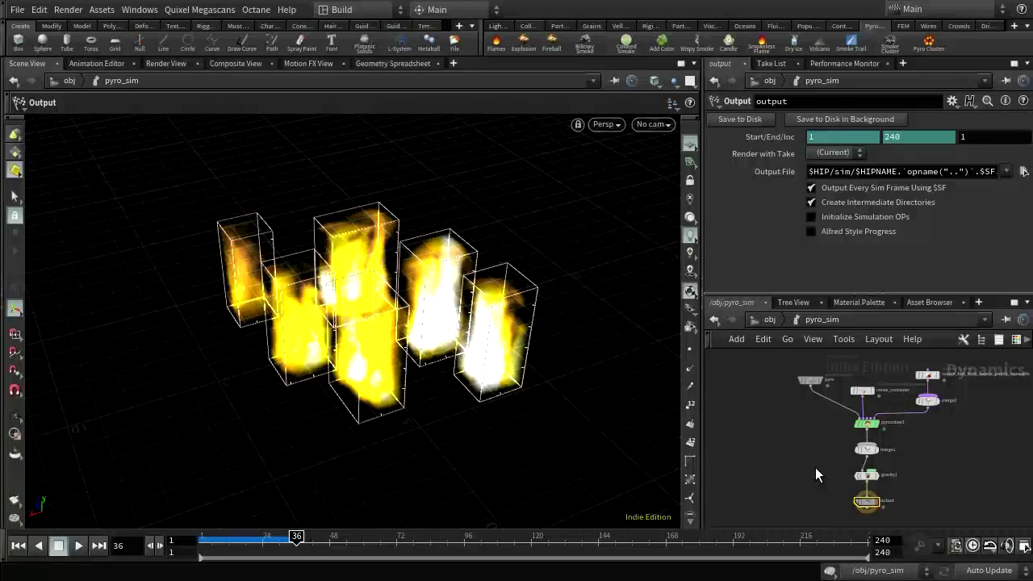
scroll(815, 467, up, 5)
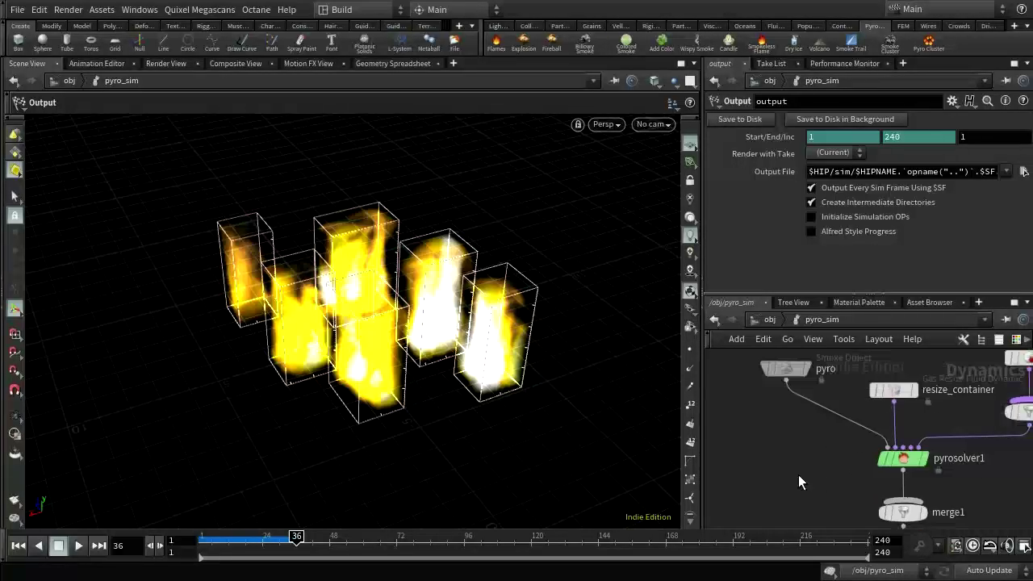
Set pyrosolver1's combustion Gas Released to 5 and Flame Height to 1
click(903, 458)
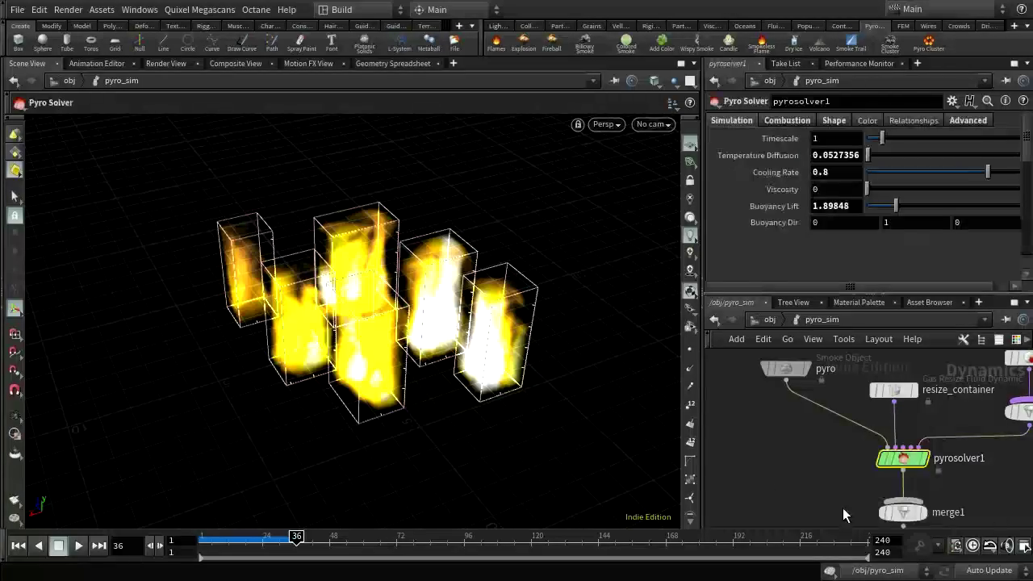
click(793, 123)
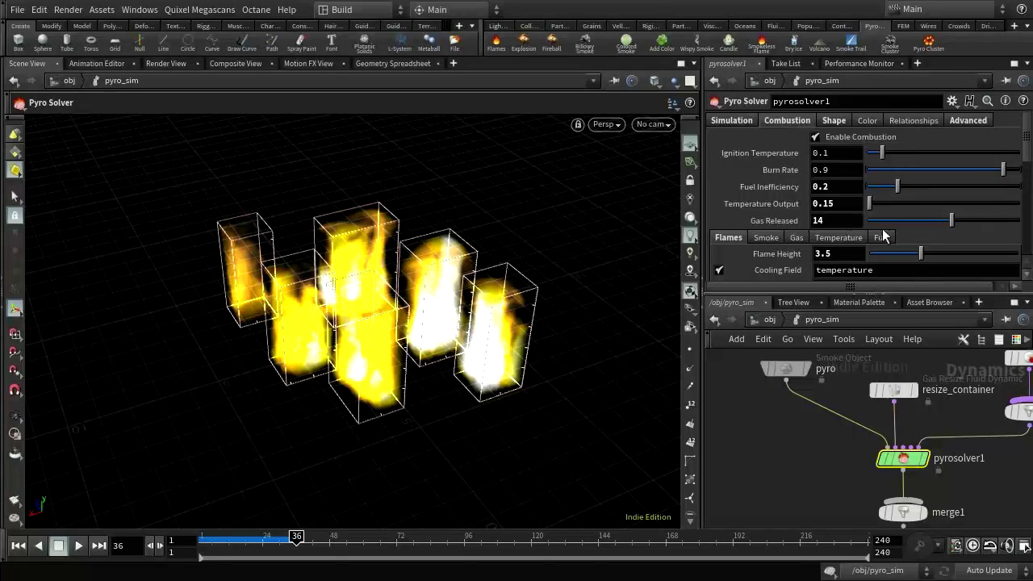
click(827, 220)
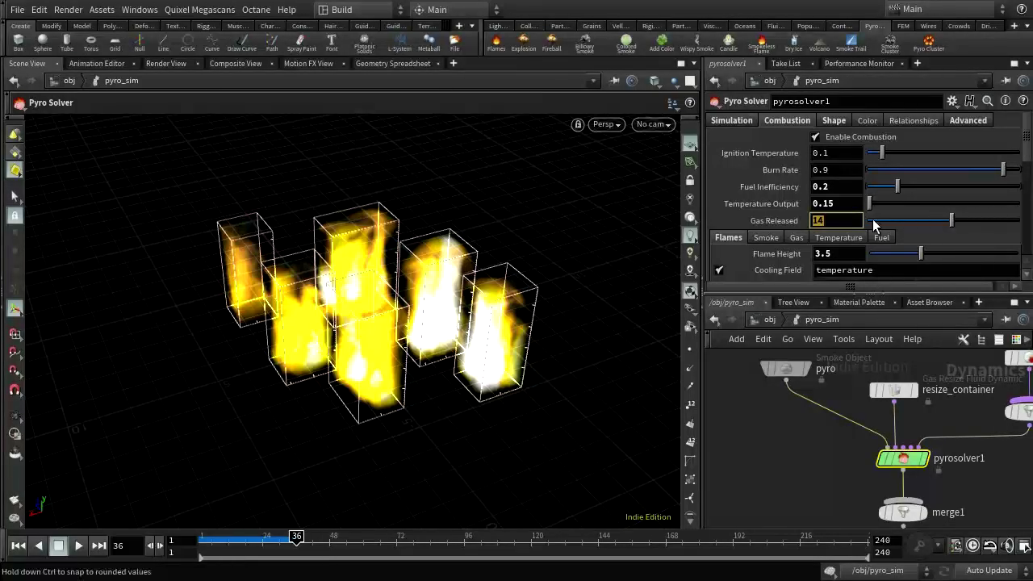
text(5)
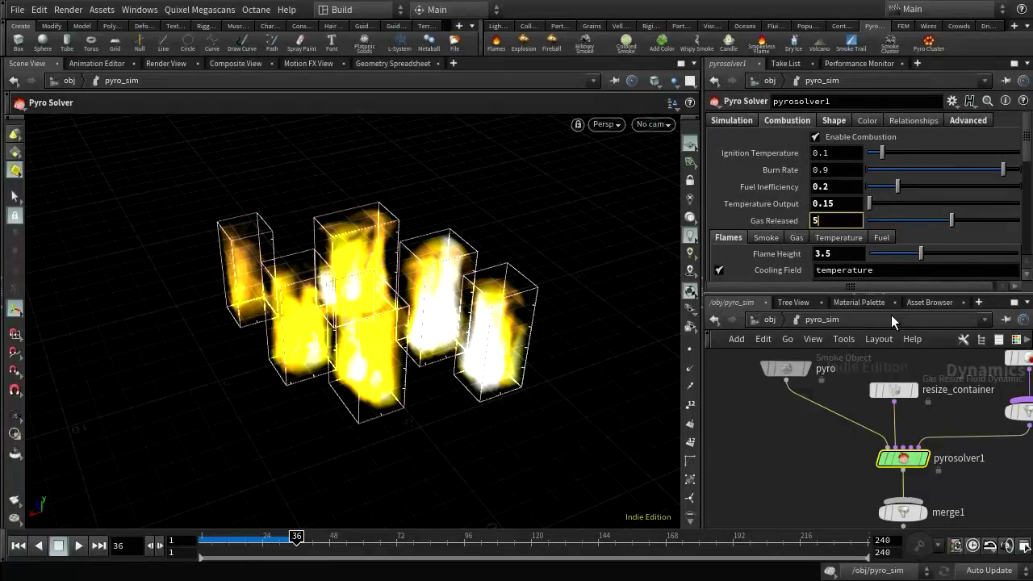
key(Return)
click(843, 253)
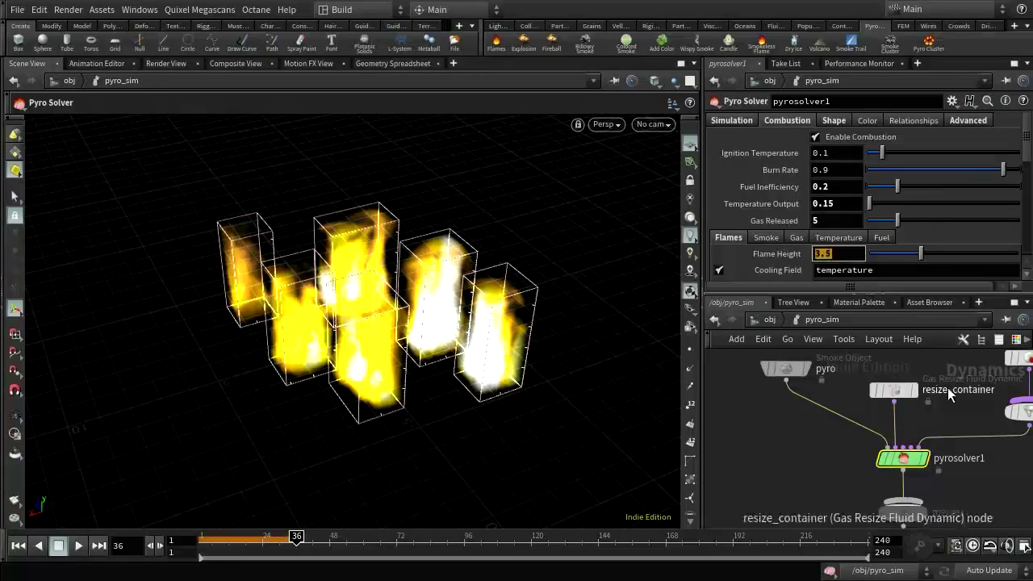
text(1)
key(Return)
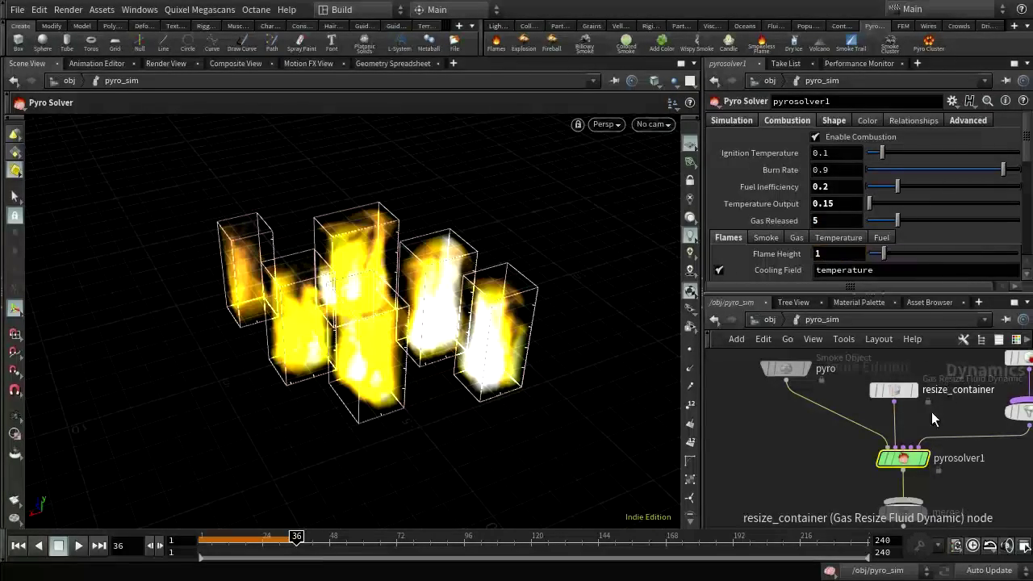
Set the solver's Fuel Inefficiency to 0
click(881, 237)
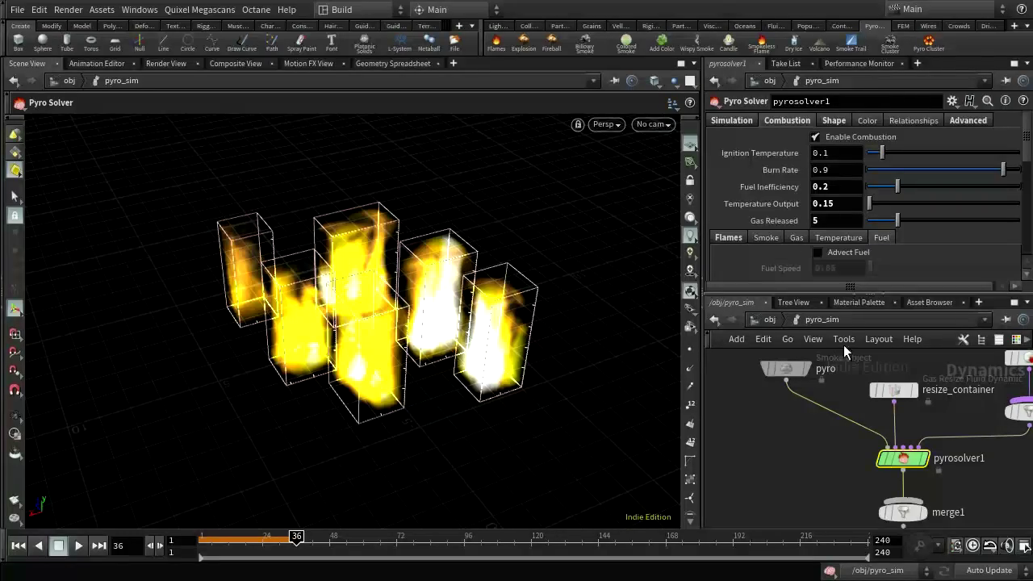
click(835, 186)
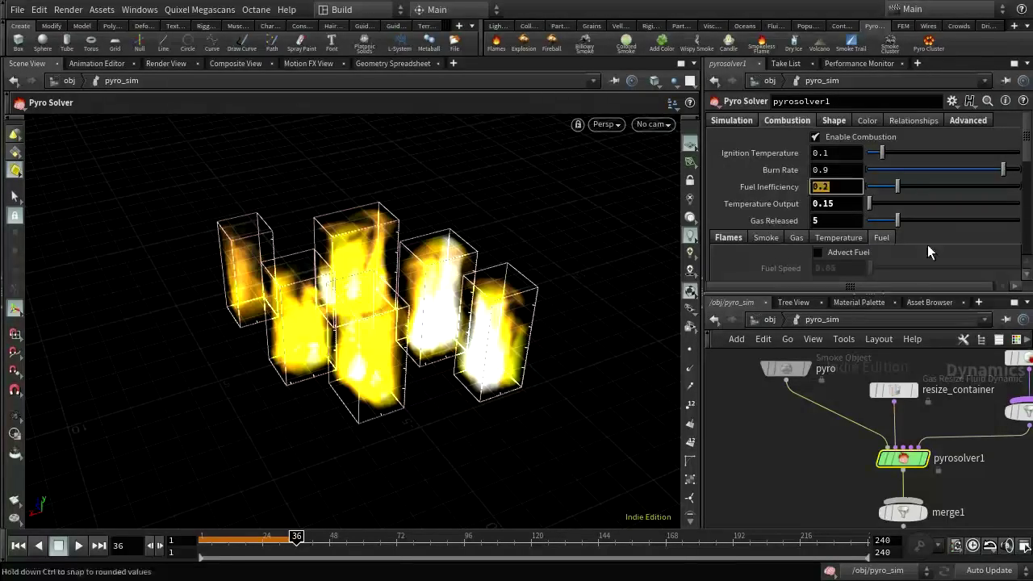
text(0)
key(Return)
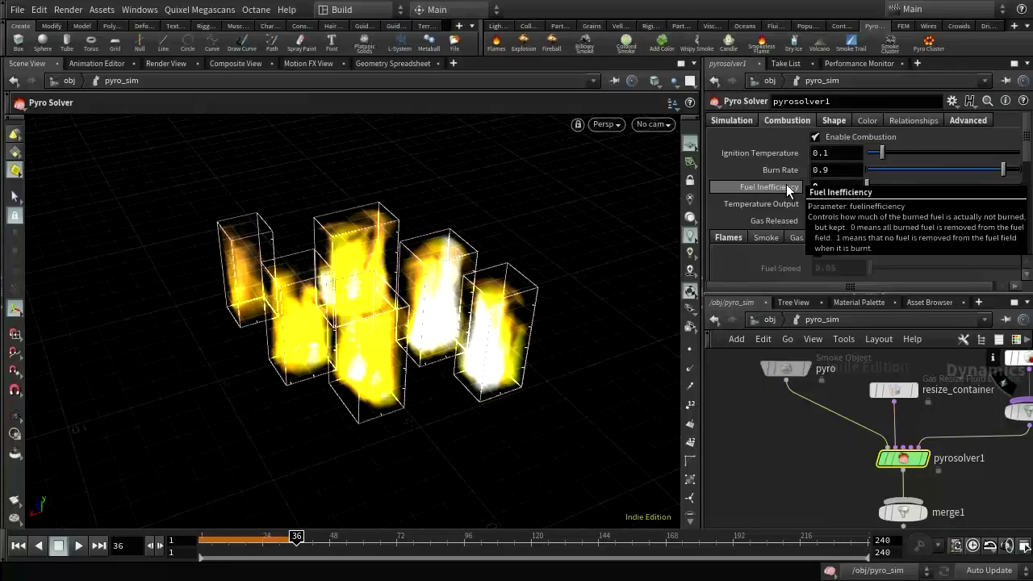
middle_drag(940, 421, 861, 452)
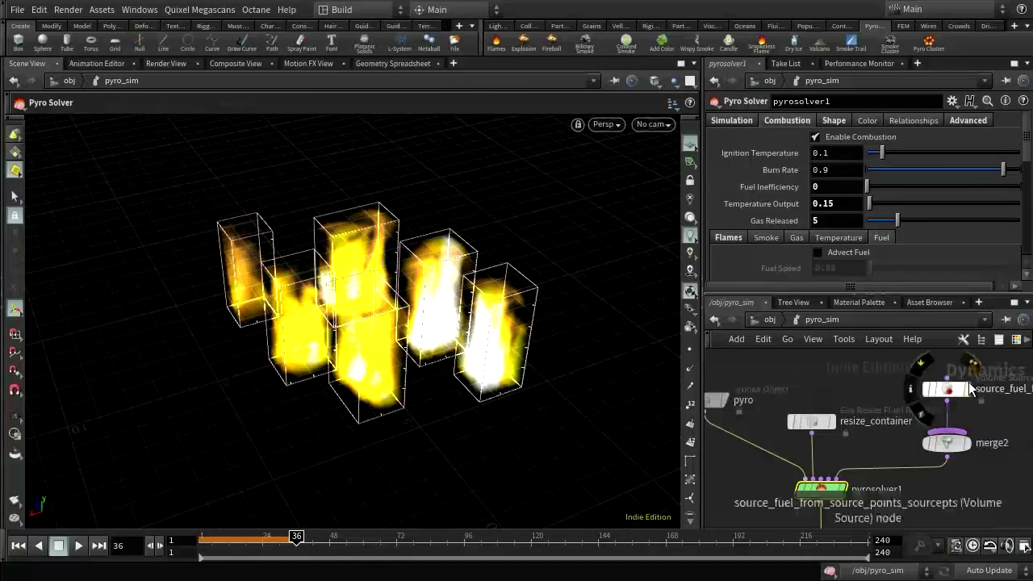
Select source_fuel and center it in the network to show its volume source settings
click(951, 391)
scroll(881, 242, down, 3)
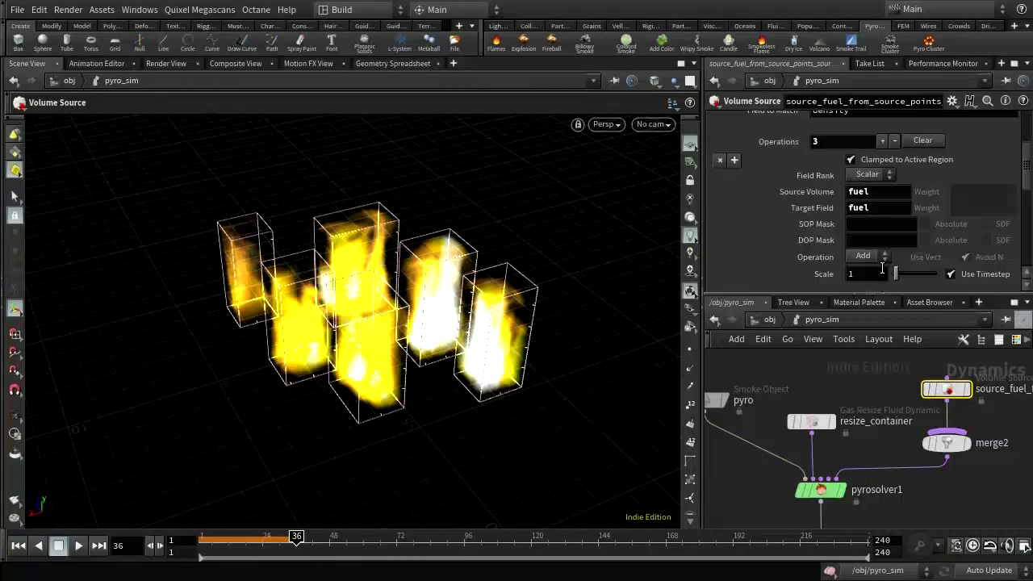
scroll(881, 266, up, 1)
scroll(880, 266, up, 2)
middle_drag(883, 451, 864, 452)
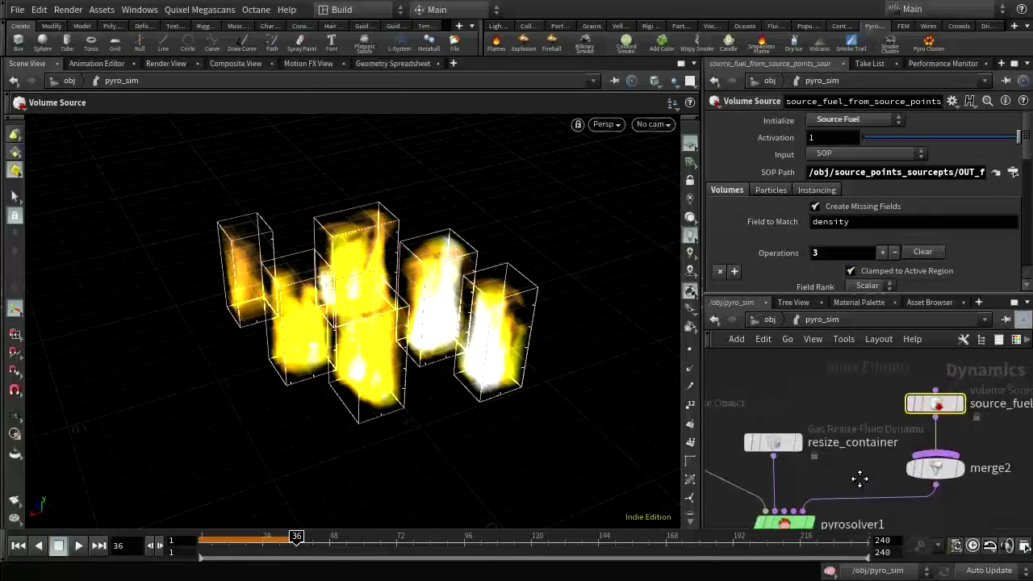
scroll(860, 453, up, 1)
scroll(1004, 414, down, 2)
scroll(1004, 413, up, 4)
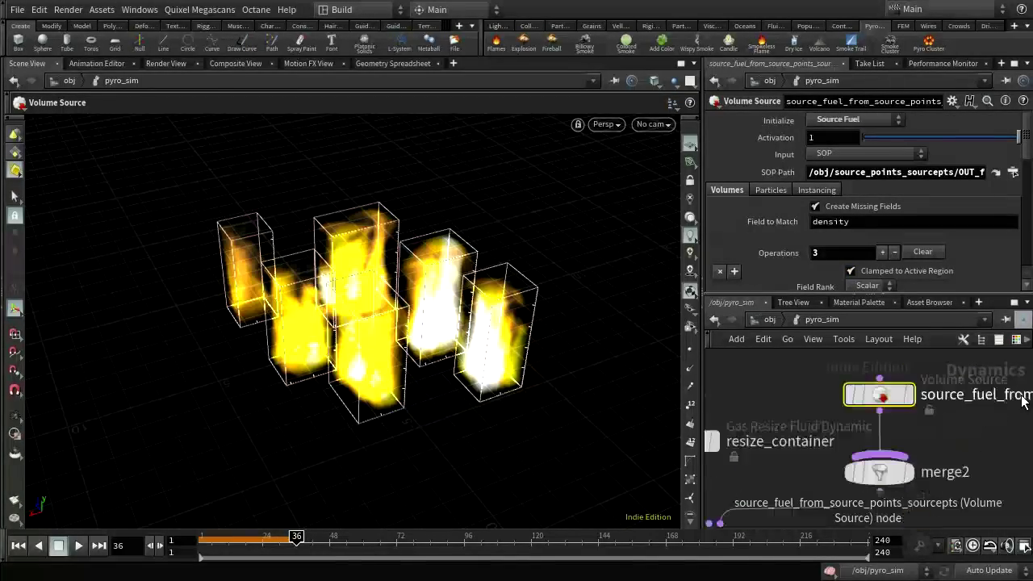
mouse_move(1005, 408)
middle_down()
mouse_move(788, 405)
mouse_move(1012, 402)
middle_up()
scroll(879, 197, down, 3)
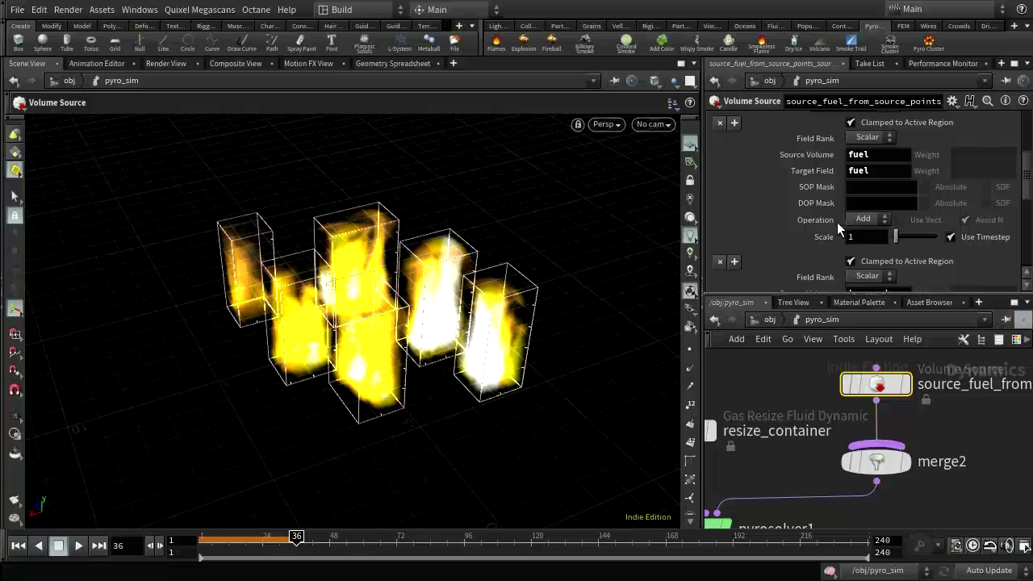
Set the fuel source Scale to .5 and replay the simulation from frame 1
click(863, 237)
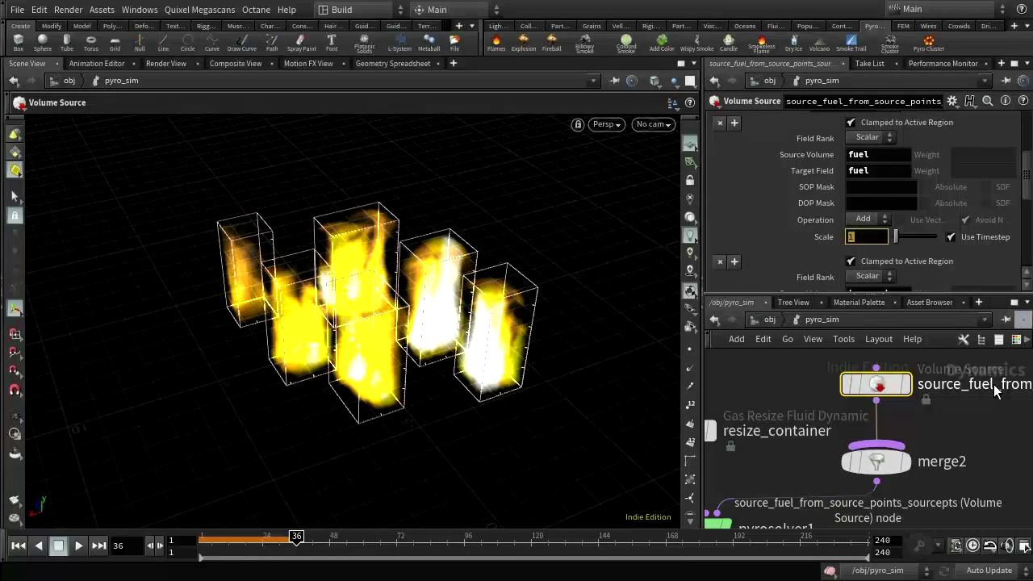
key(Return)
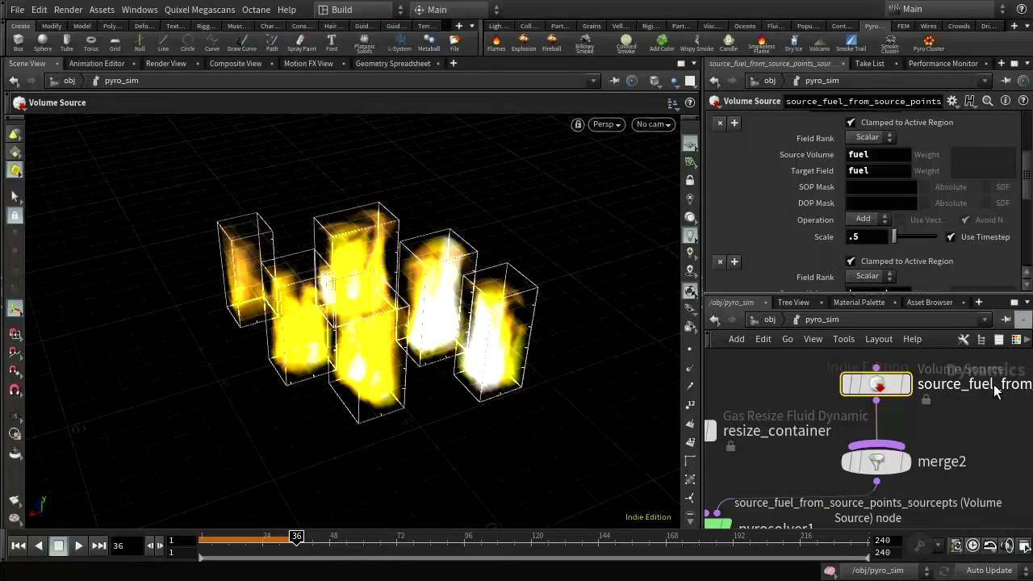
click(18, 545)
click(78, 548)
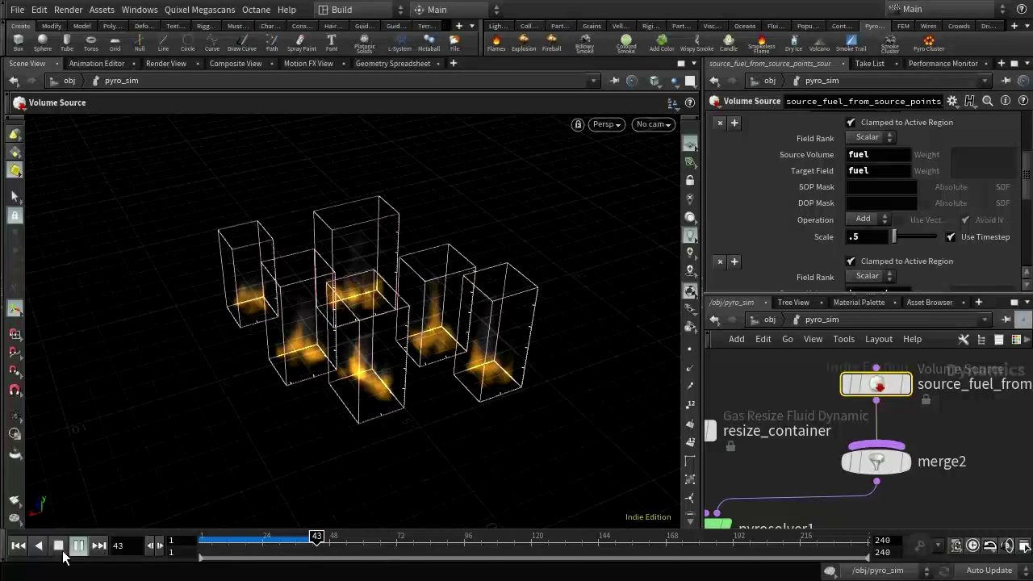
Stop playback and select the pyro Smoke Object to check its settings
key(Escape)
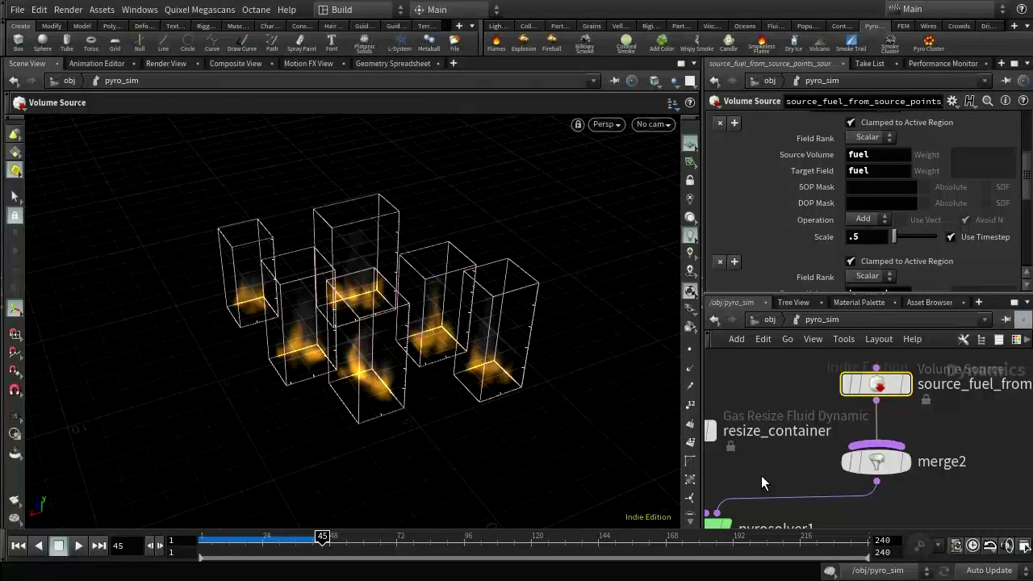
middle_drag(761, 475, 975, 481)
click(741, 404)
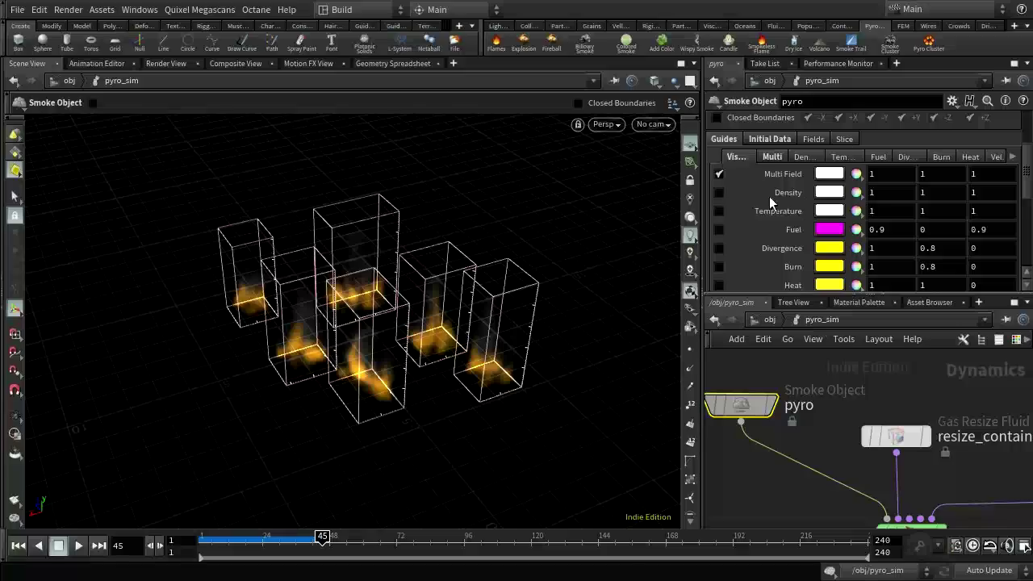
scroll(728, 140, up, 3)
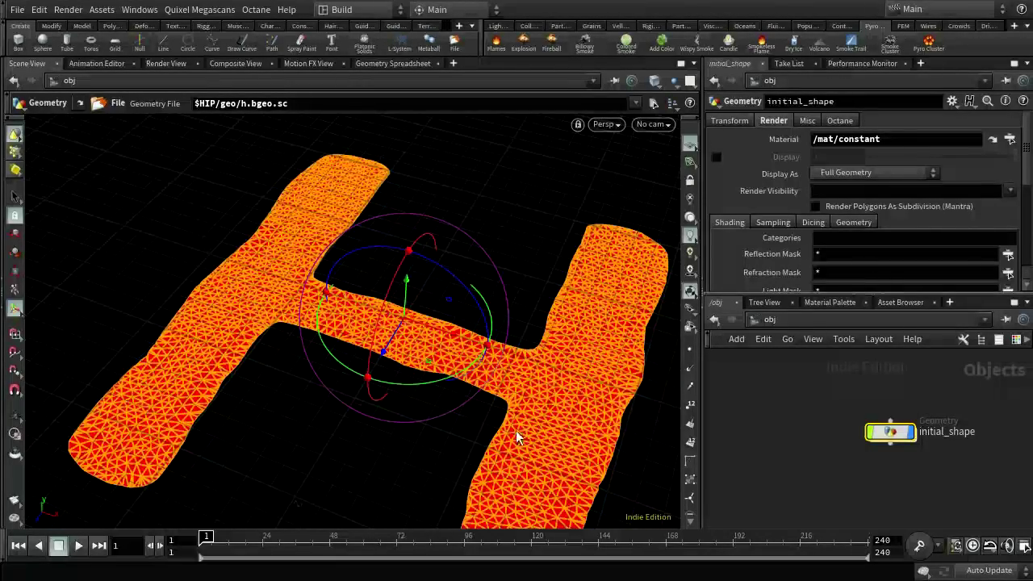
Inside initial_shape, inspect attribcreate_active setting point attribute 'active' to 1 on the initial group
double_click(888, 434)
middle_drag(957, 445, 1005, 479)
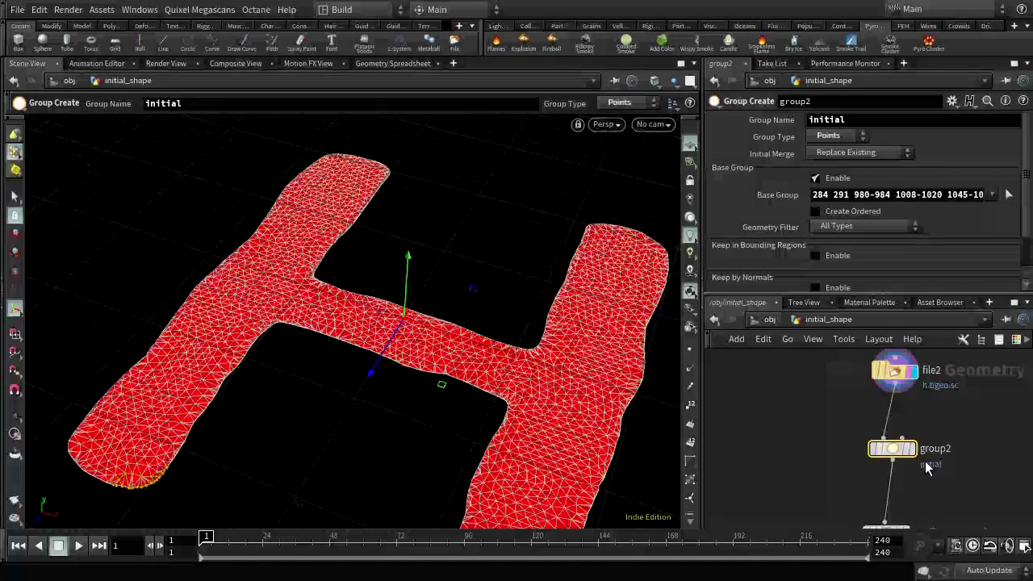
mouse_move(893, 458)
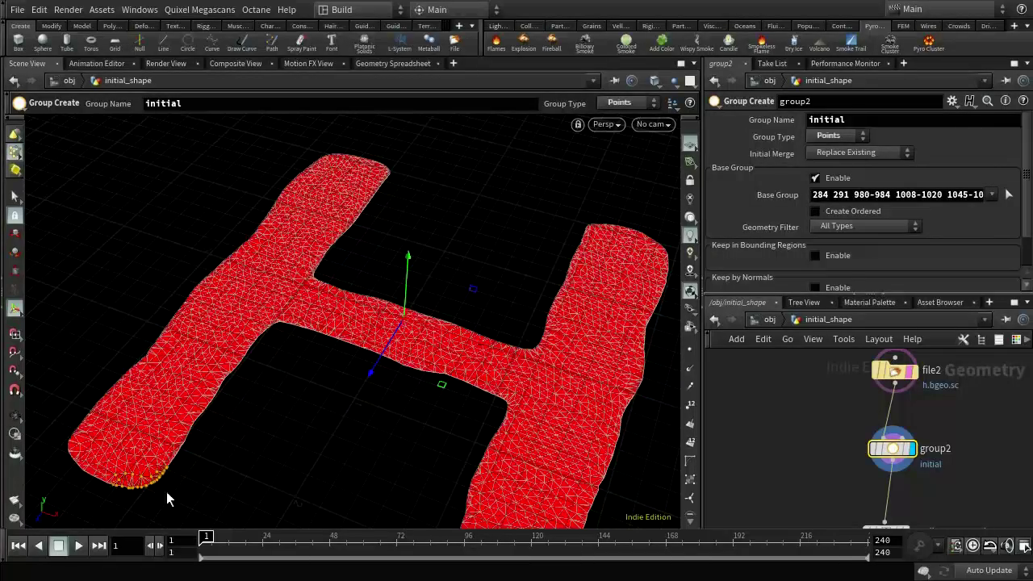
middle_drag(919, 490, 941, 424)
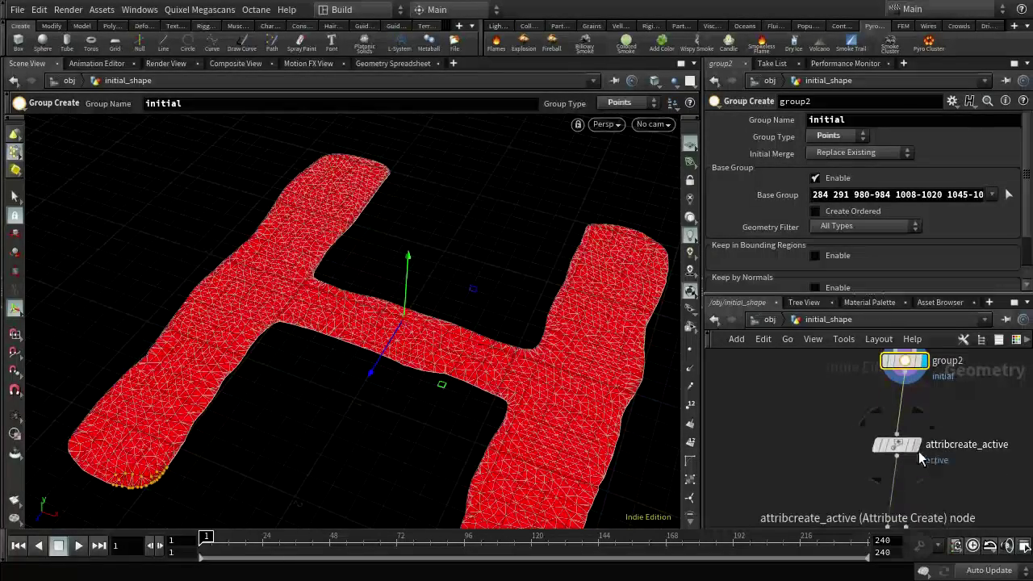
click(918, 450)
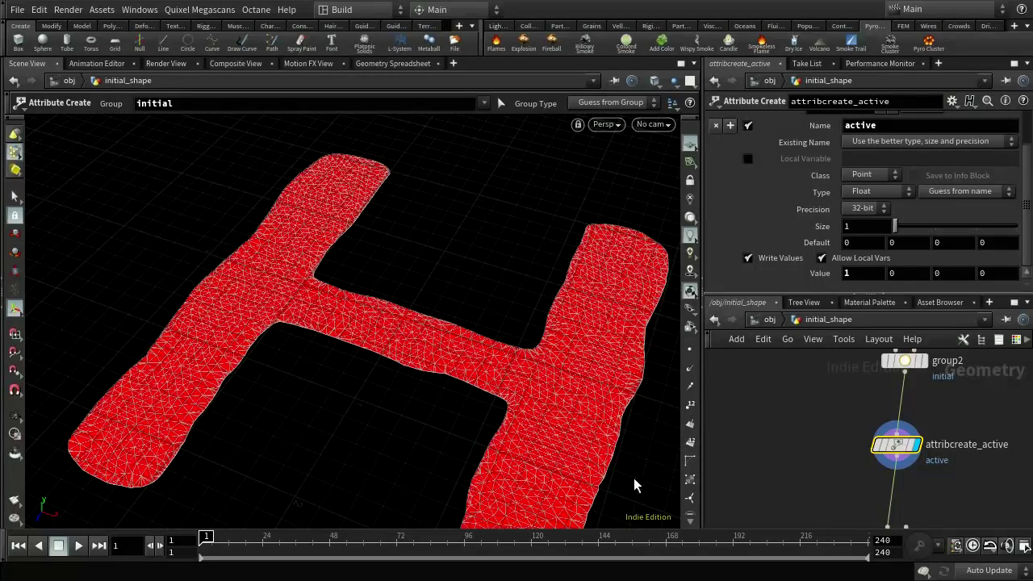
middle_drag(810, 509, 819, 469)
mouse_move(911, 411)
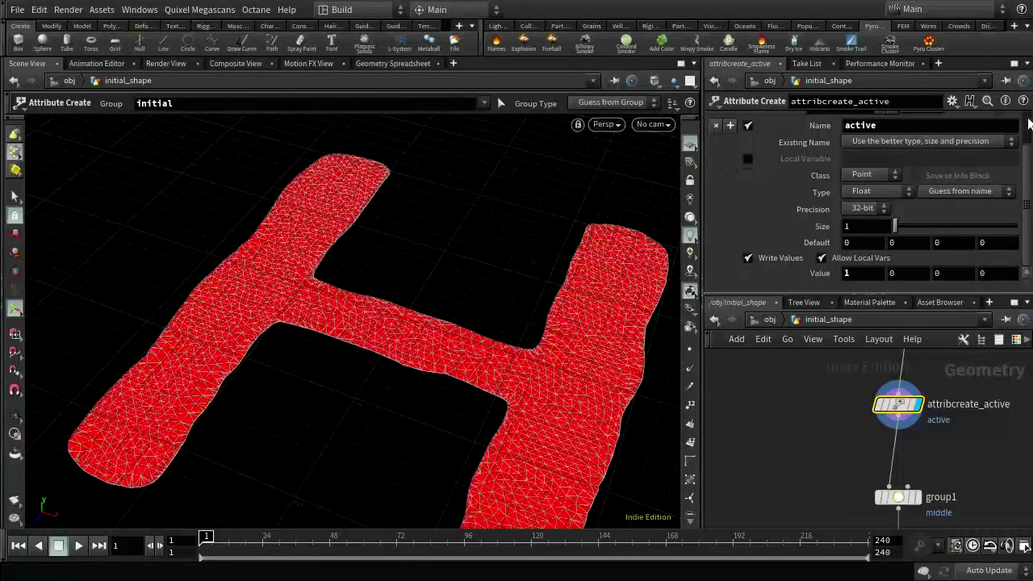
scroll(945, 153, up, 1)
scroll(942, 145, up, 1)
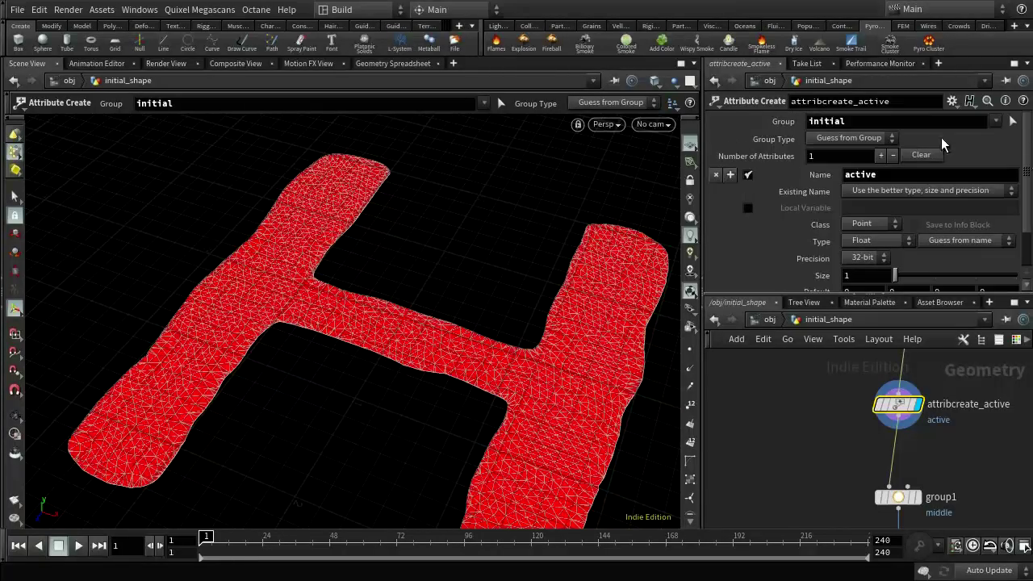
scroll(1025, 173, down, 2)
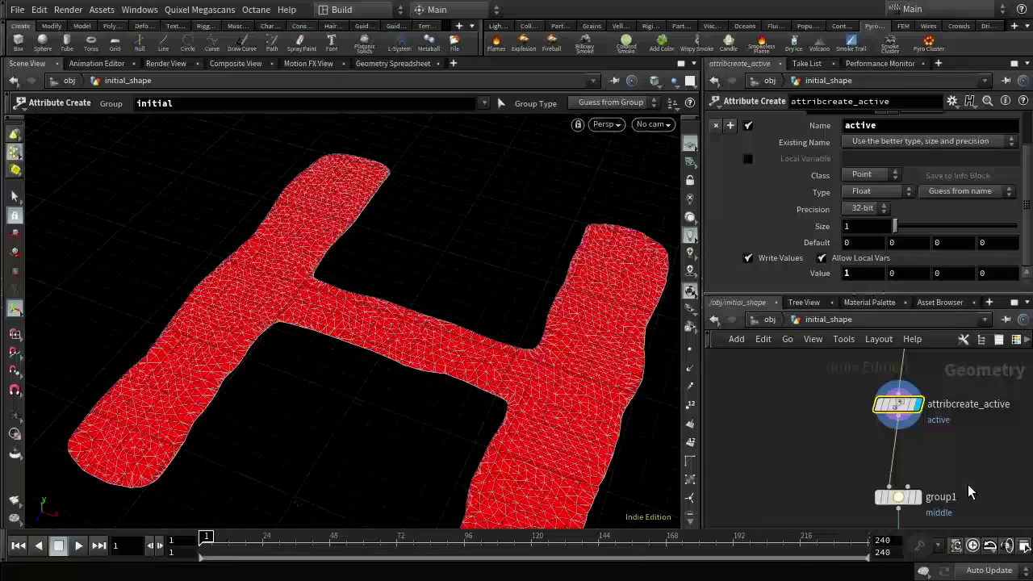
Inspect group1, attribcreate_weight (0.1) and attribcreate_startframe1 in initial_shape, then return to obj level
middle_drag(963, 489, 969, 424)
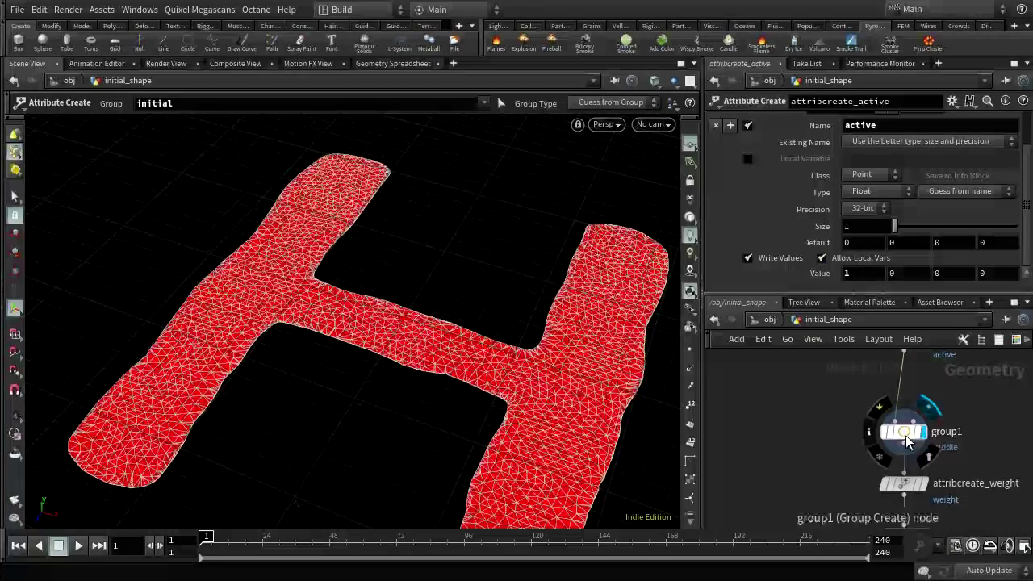
click(925, 436)
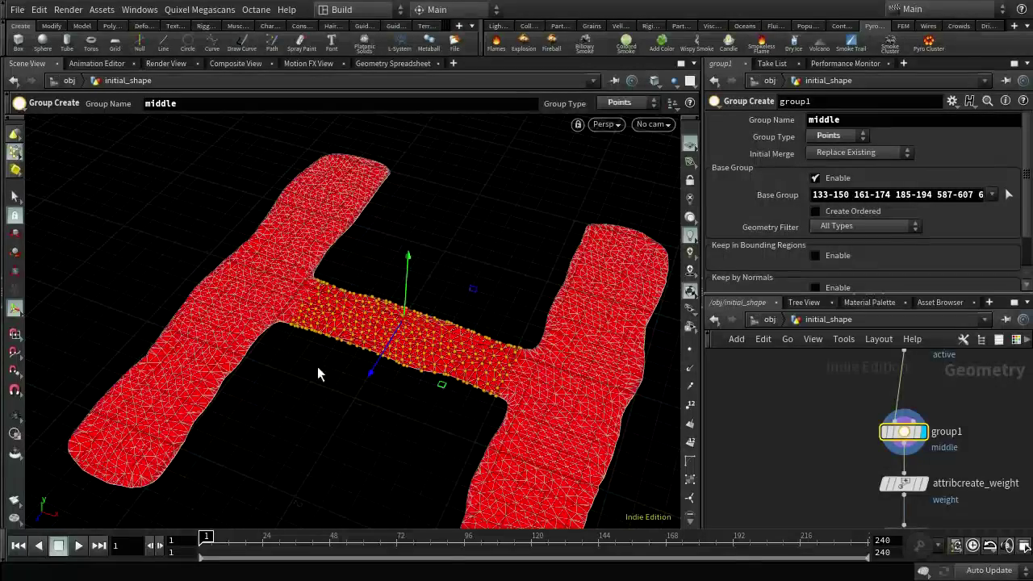
middle_drag(1016, 462, 1013, 389)
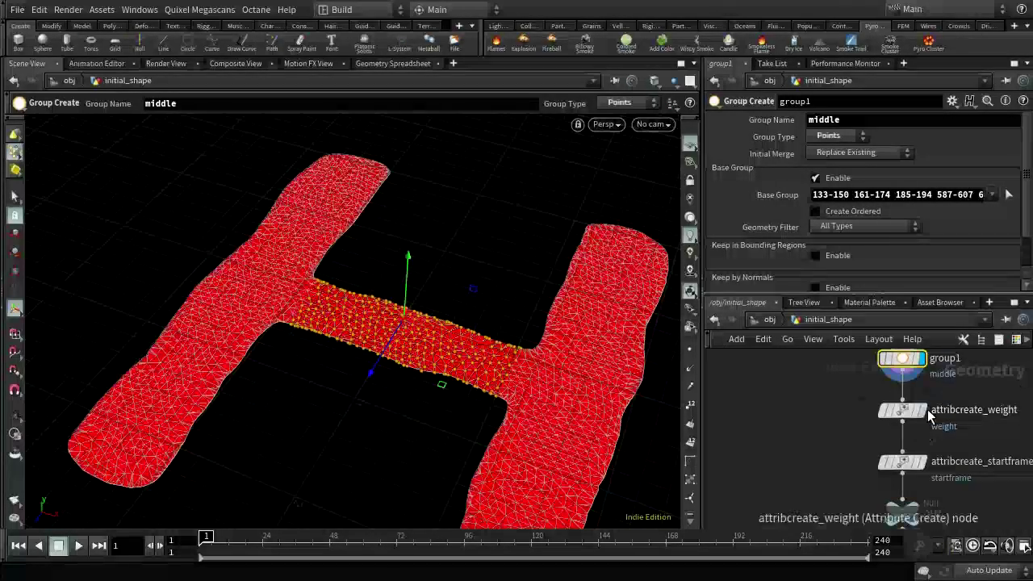
click(904, 419)
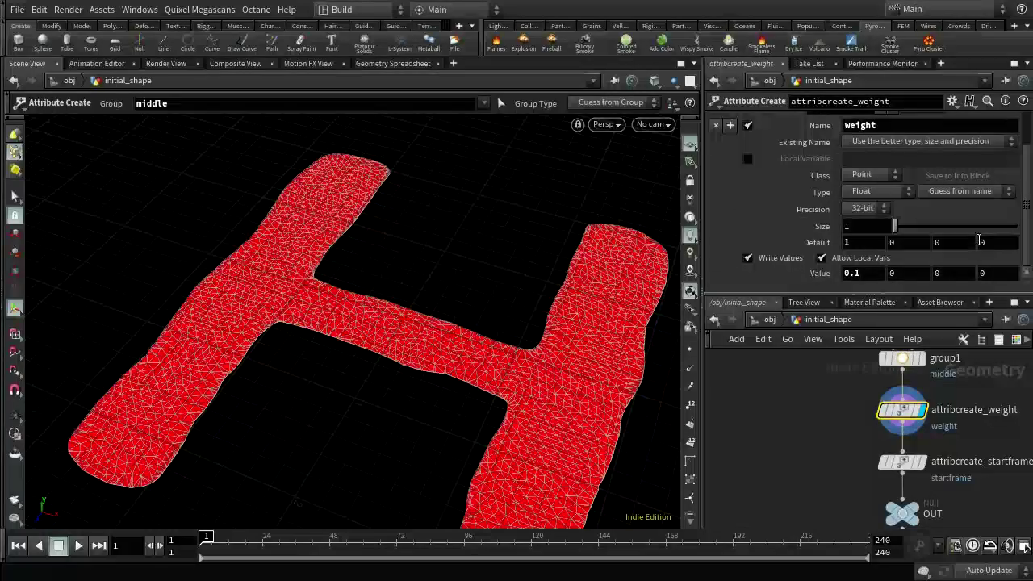
scroll(1029, 154, up, 2)
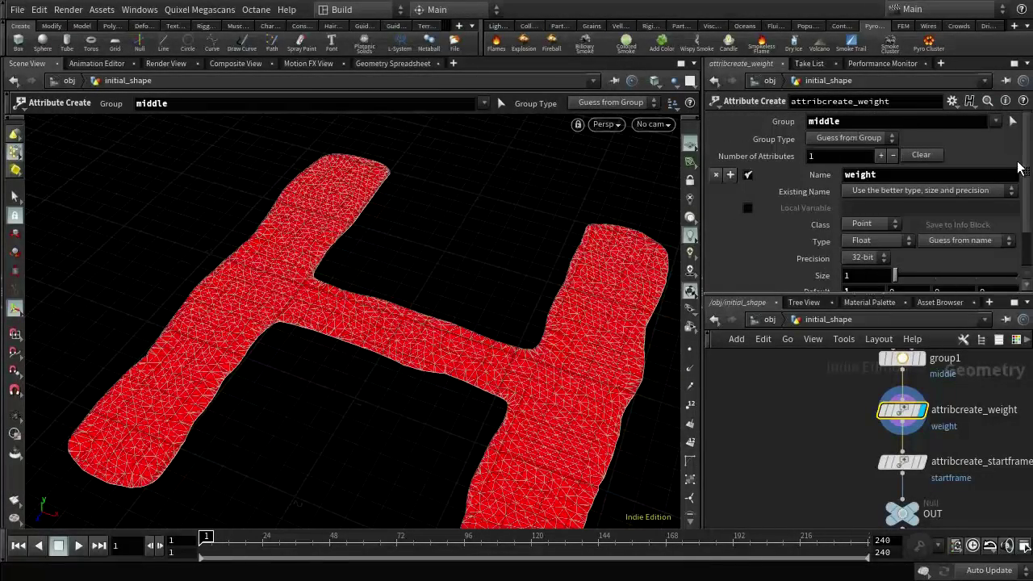
scroll(1028, 190, down, 2)
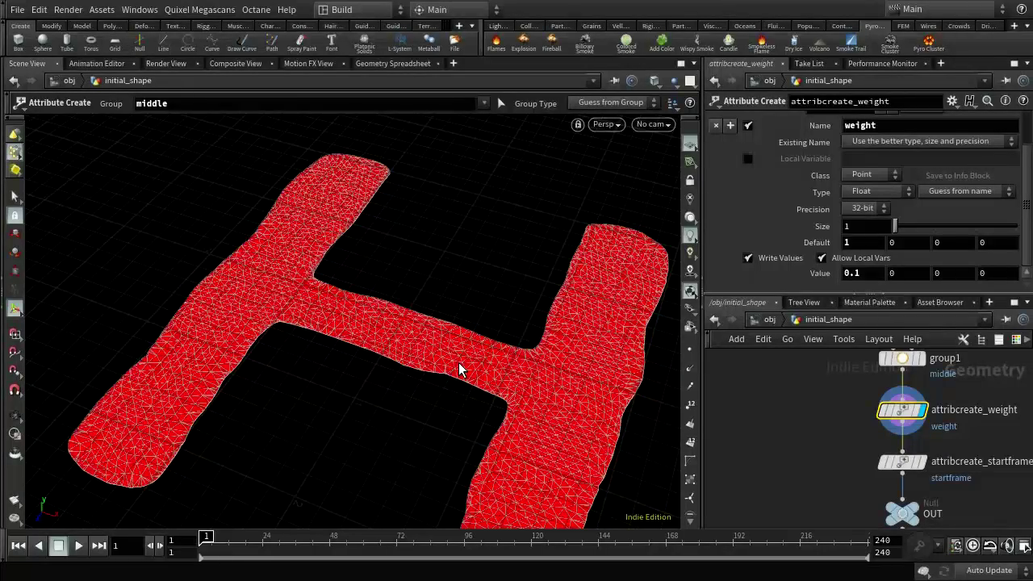
middle_drag(952, 516, 936, 457)
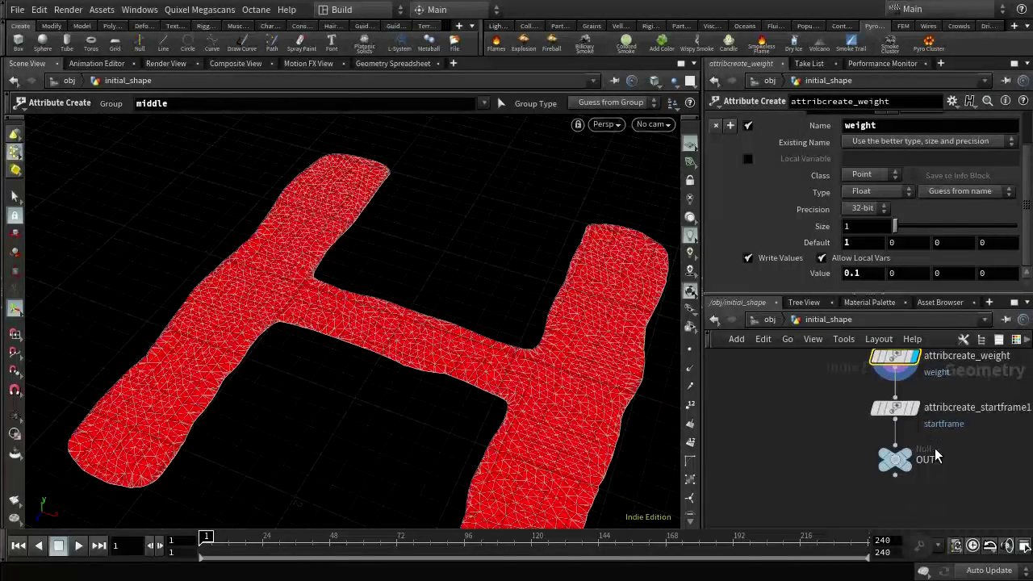
click(895, 408)
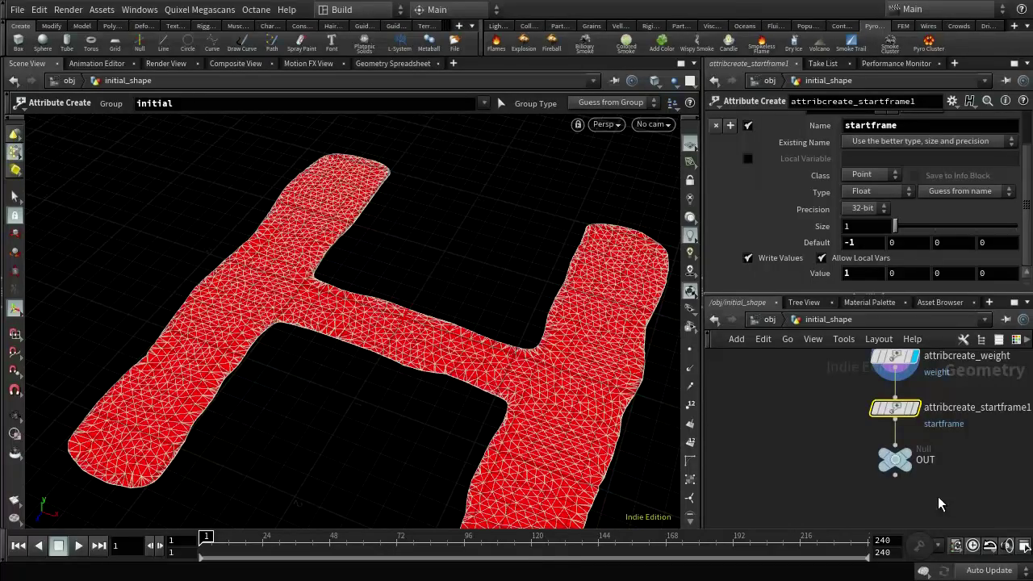
click(768, 321)
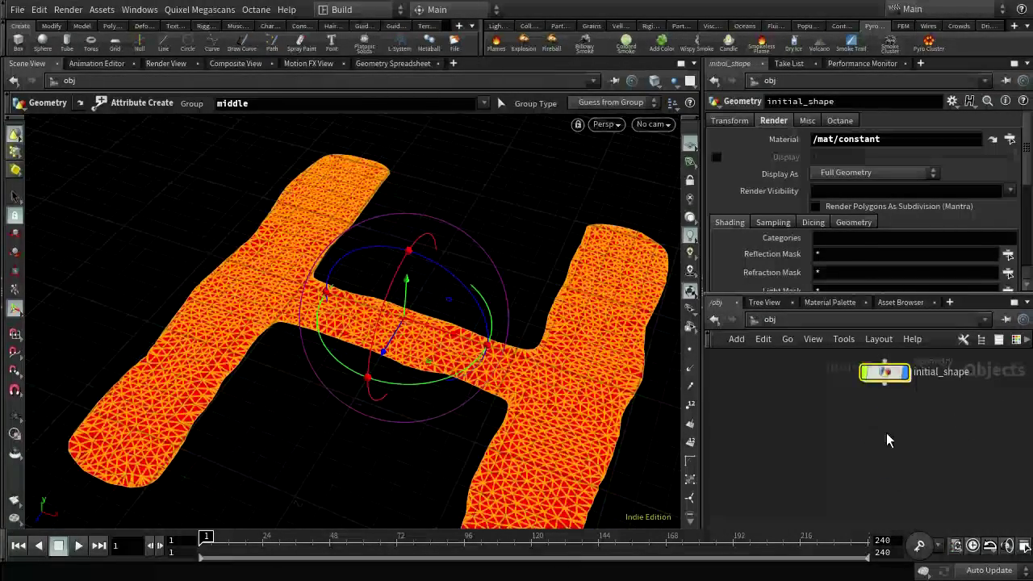
Create a new Geometry object and rename it 'spreading'
key(Tab)
text(ge)
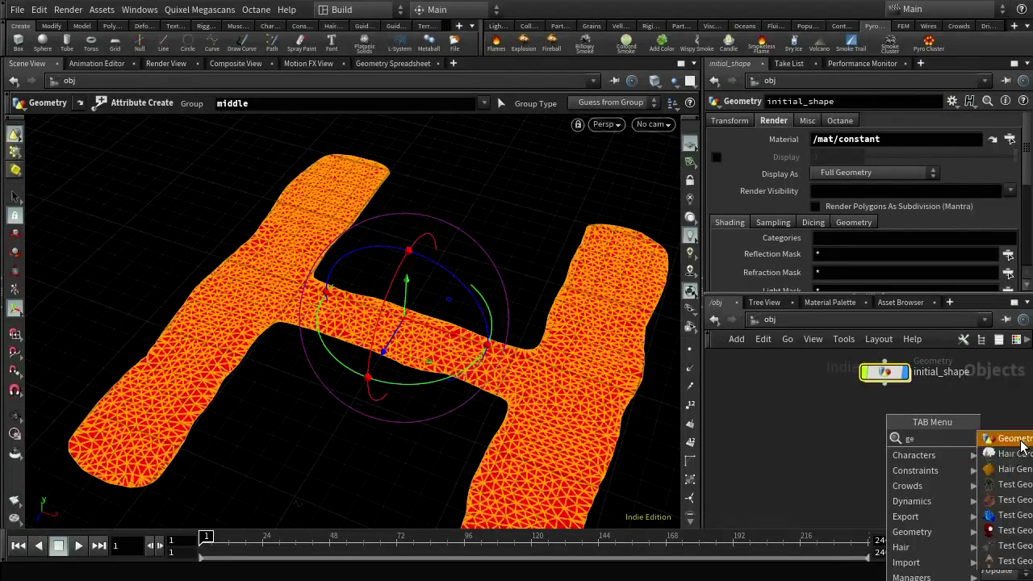
click(1018, 440)
click(891, 434)
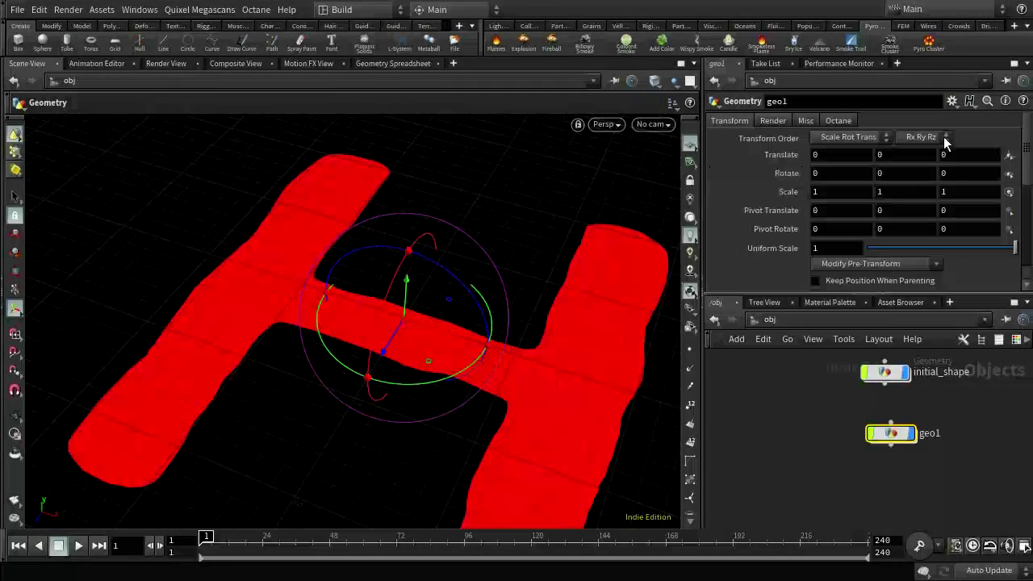
double_click(777, 101)
text(s)
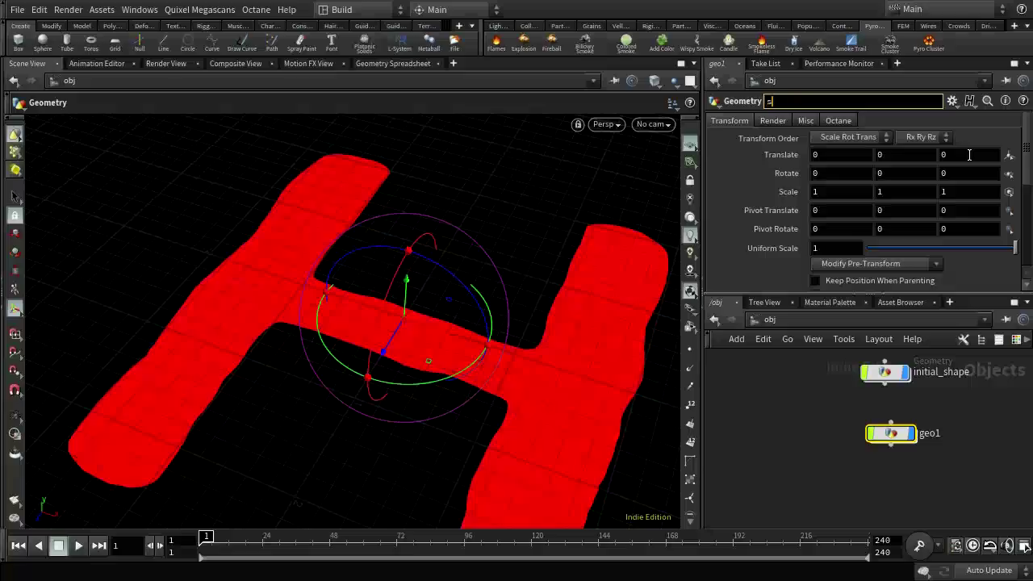
text(preading)
key(Return)
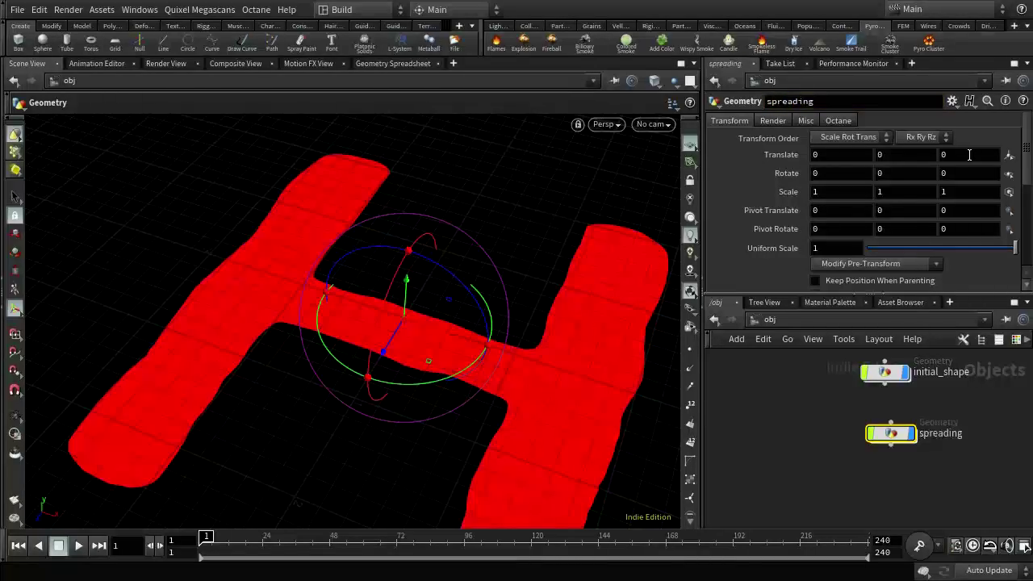
Inside spreading, add an Object Merge that pulls in /obj/initial_shape/OUT
double_click(897, 420)
key(Tab)
text(ob)
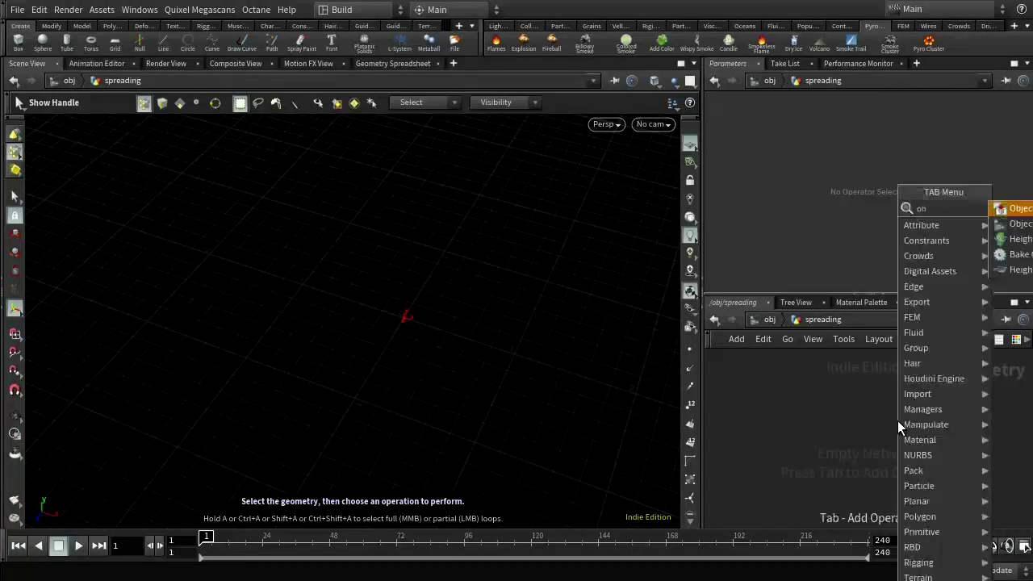
key(Return)
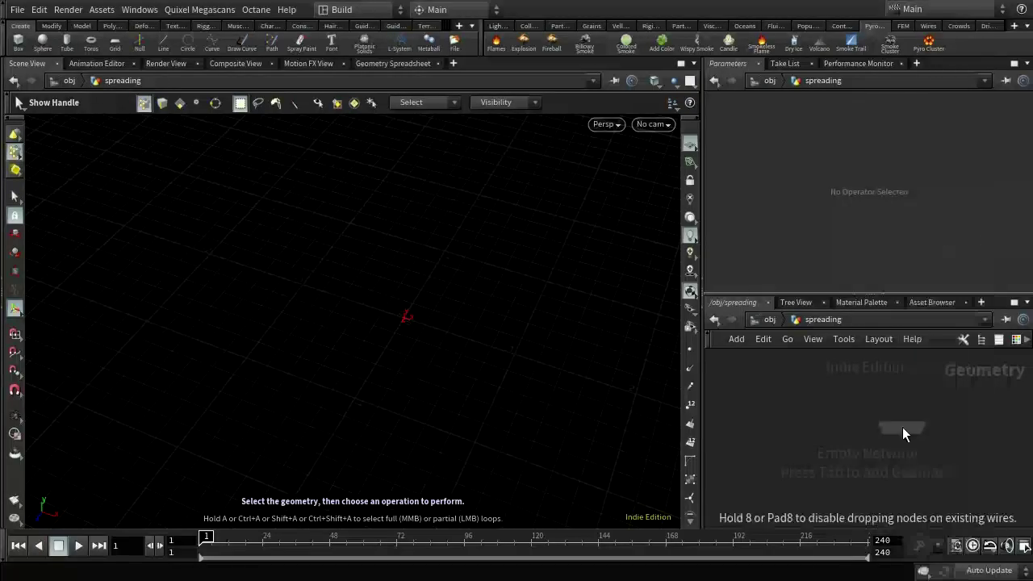
click(866, 404)
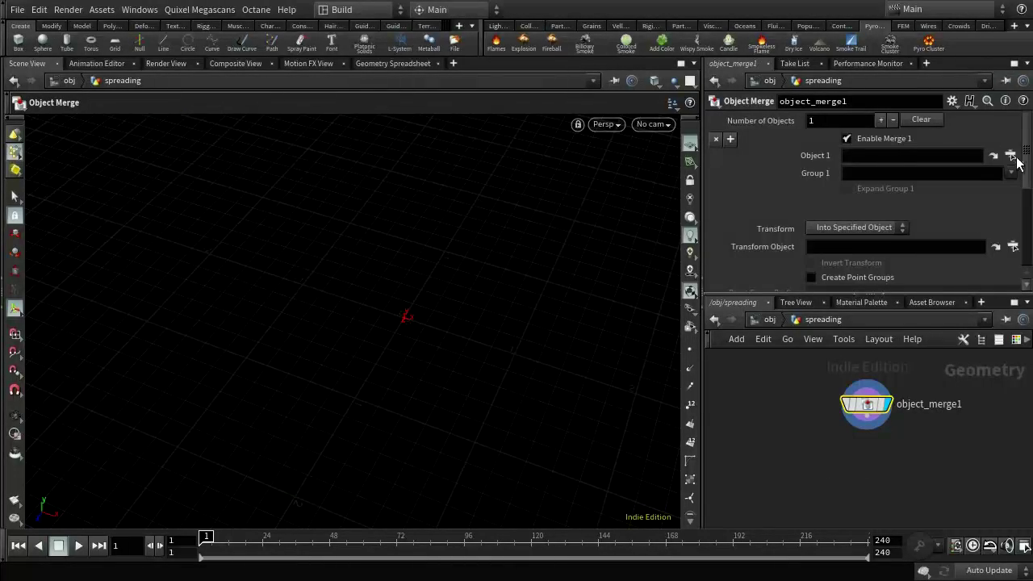
click(1012, 156)
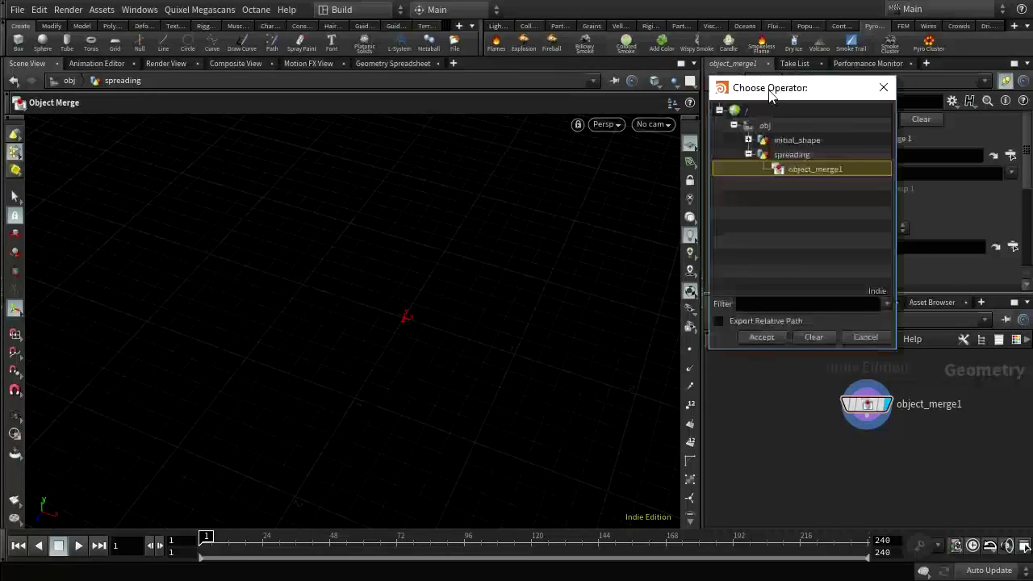
click(707, 139)
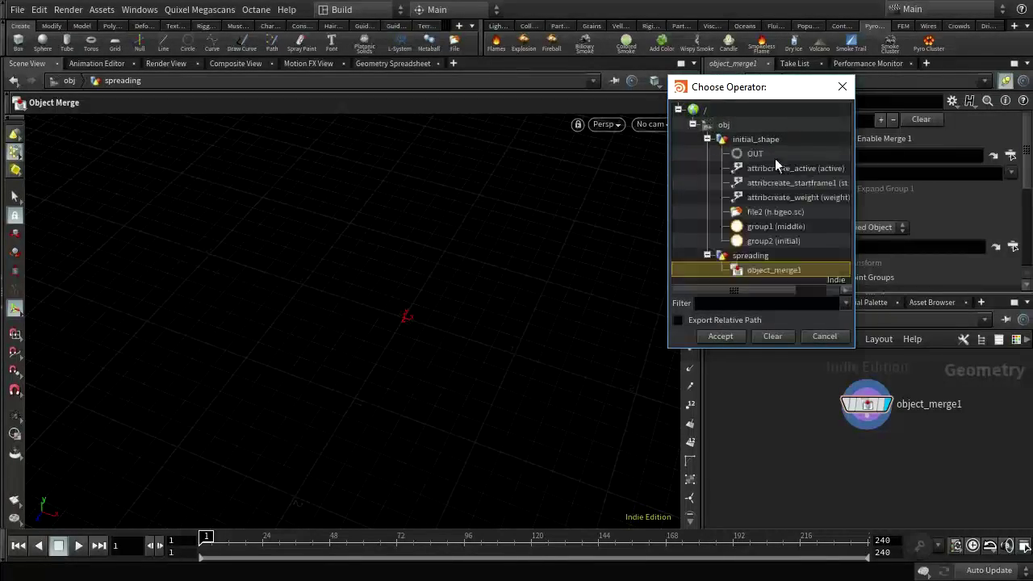
double_click(759, 155)
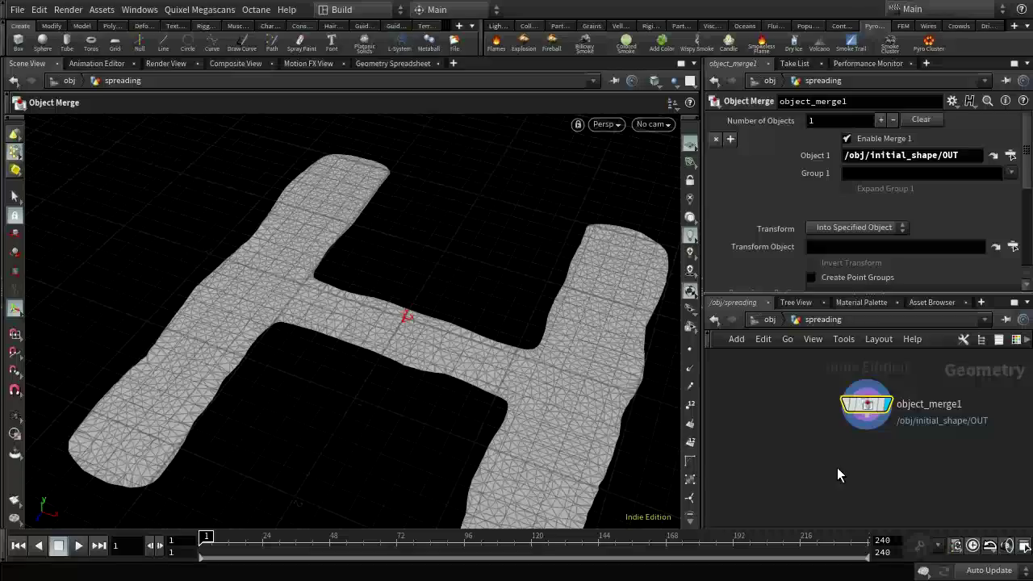
middle_drag(827, 466, 845, 435)
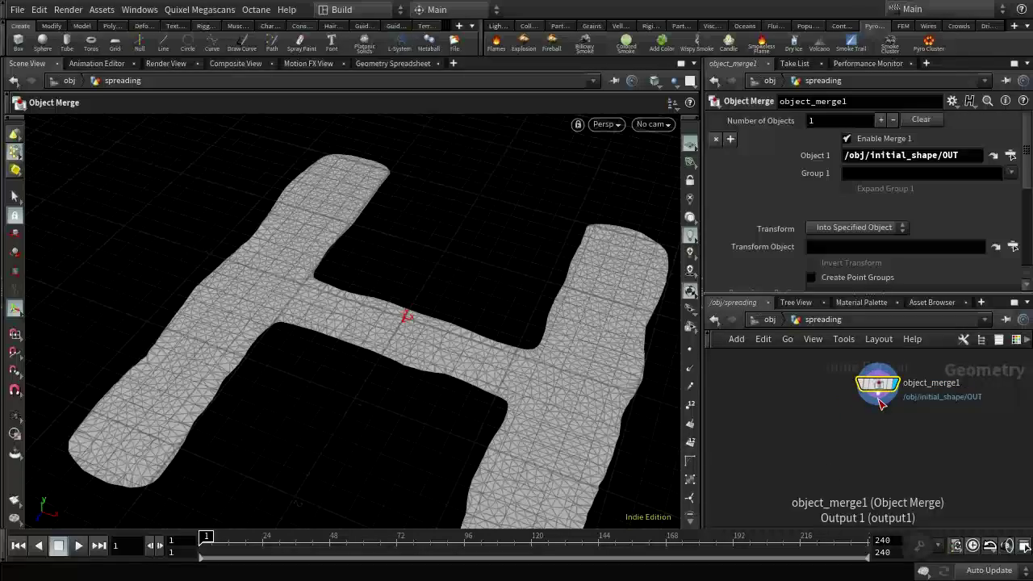
Pick a Solver node from the node search
key(Tab)
text(solver)
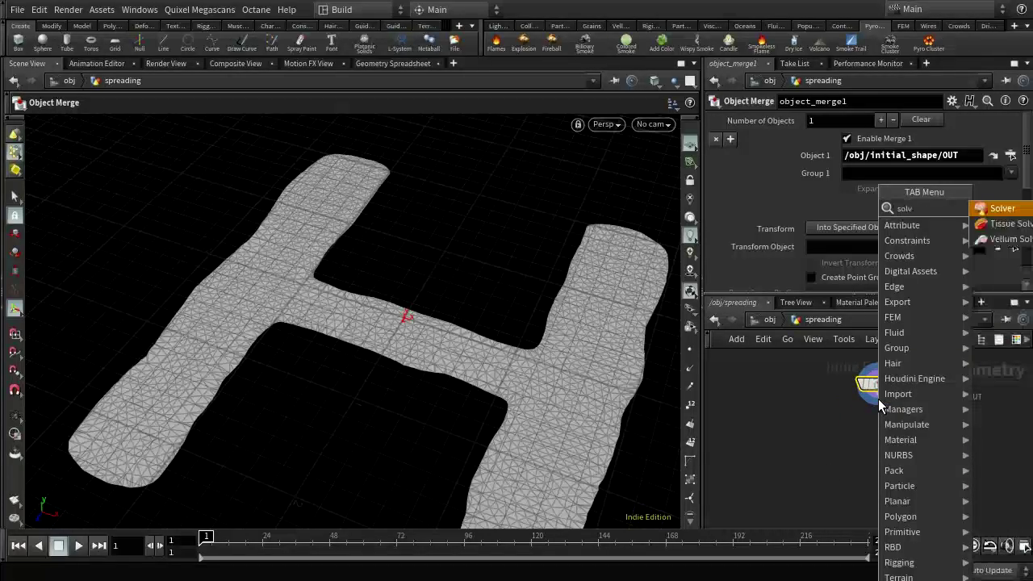
click(976, 222)
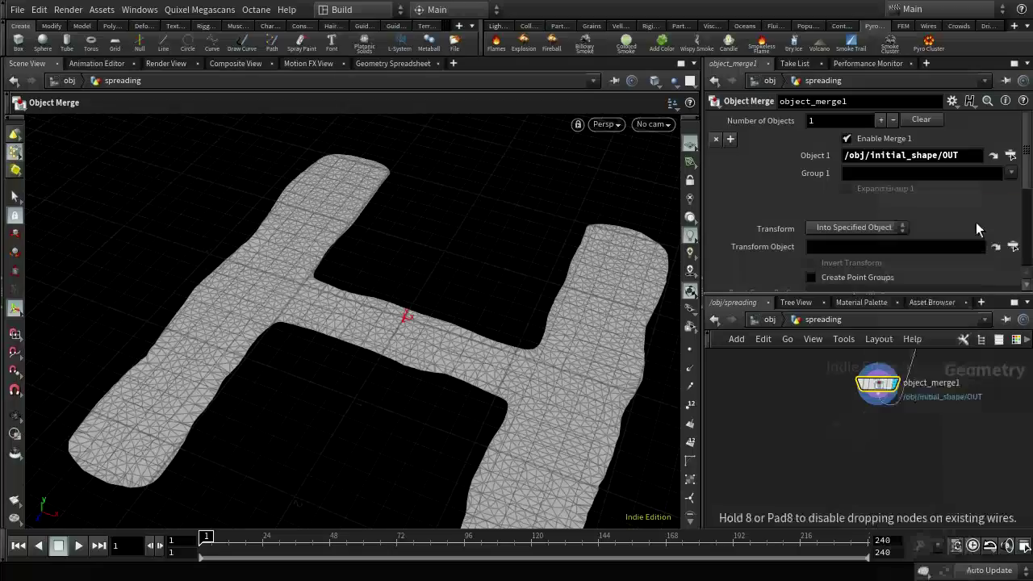
Place solver1 below object_merge1 and add an Attribute Blur node inside it
click(878, 417)
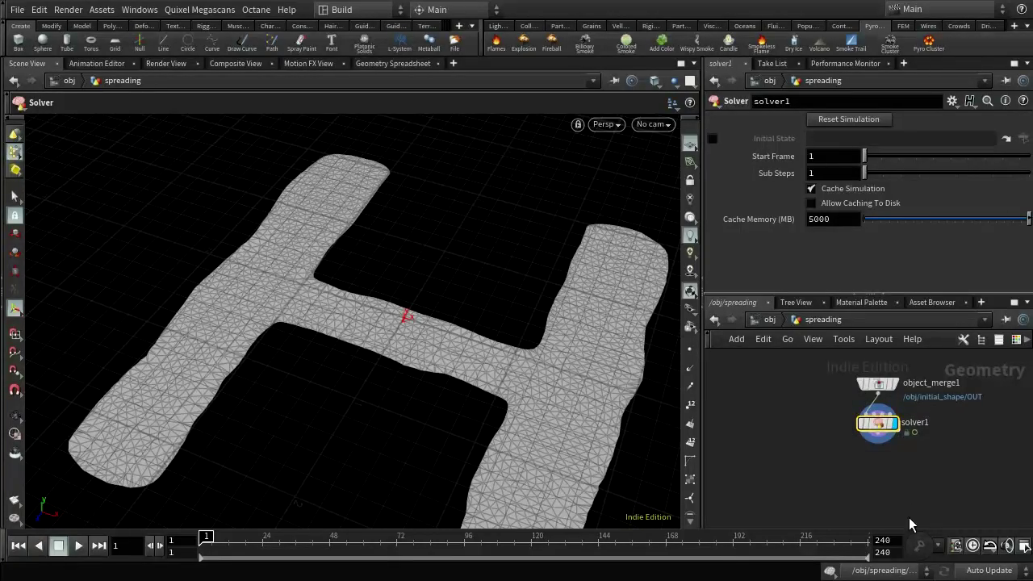
double_click(879, 428)
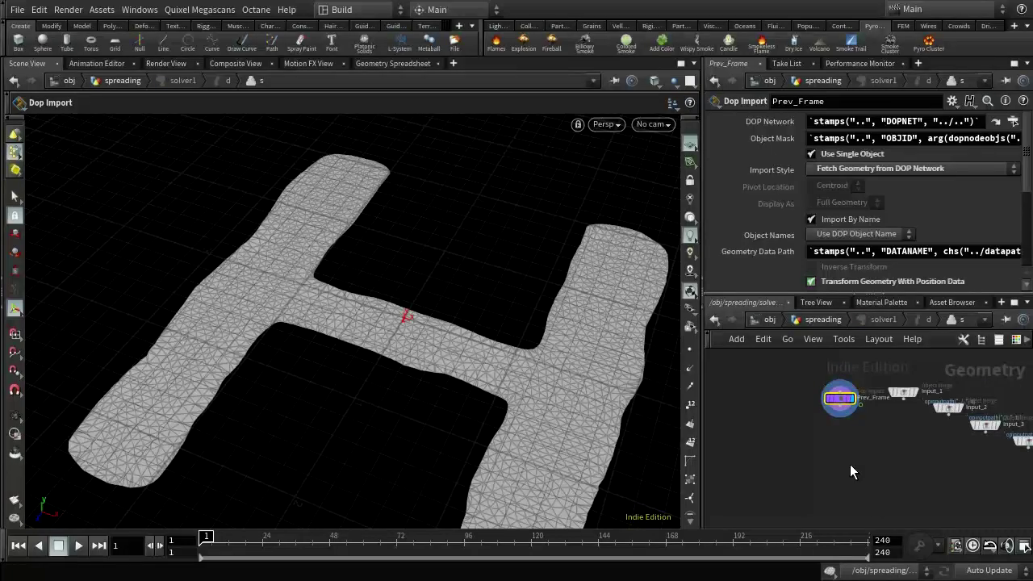
key(Tab)
text(att)
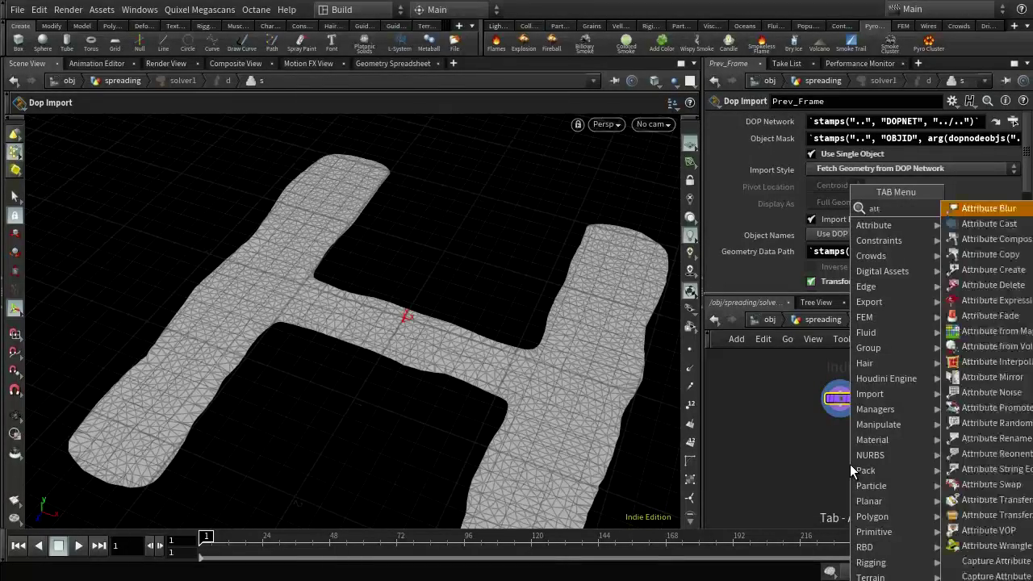
key(Return)
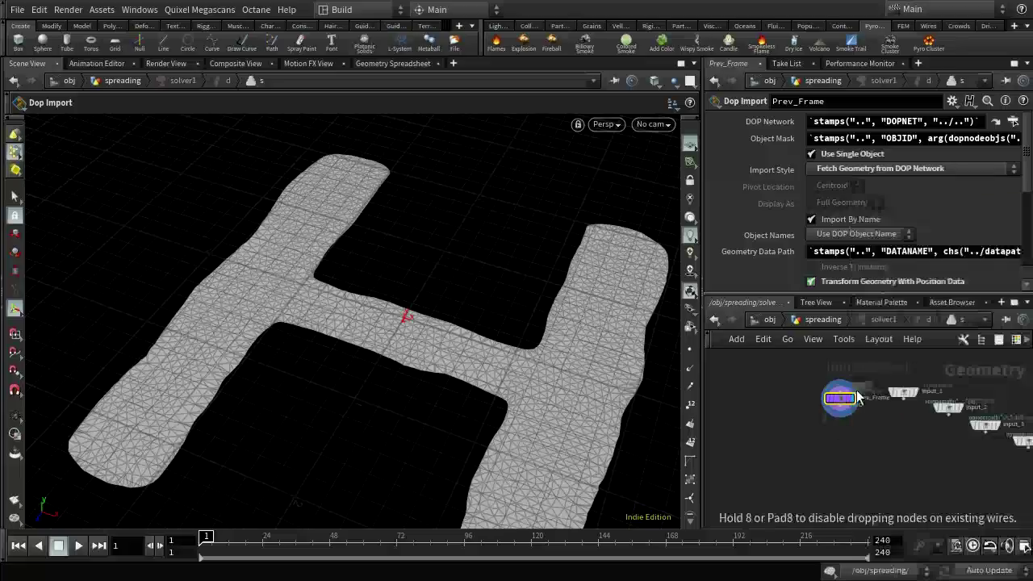
click(845, 445)
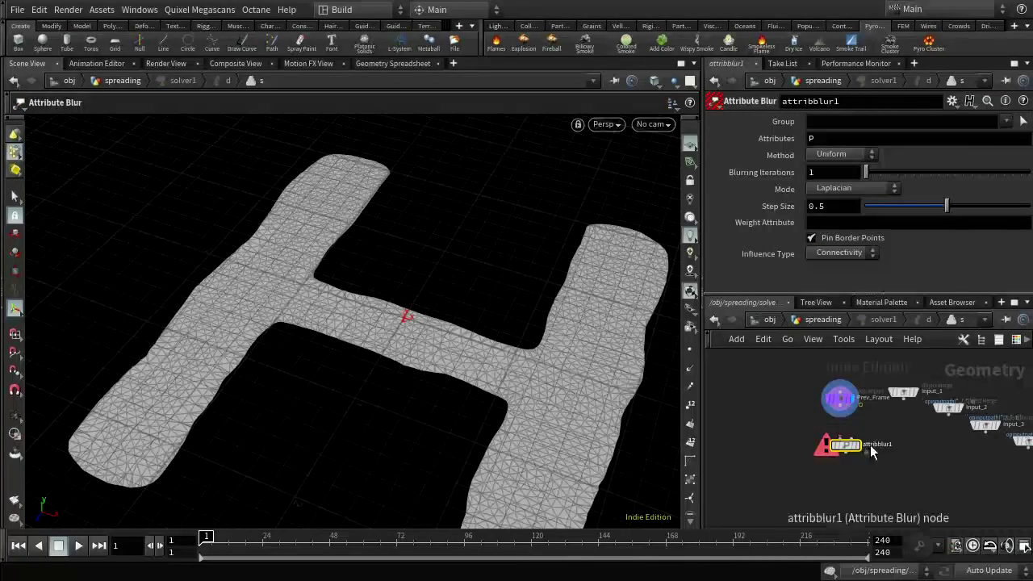
Wire attribblur1's input from Prev_Frame and make it the displayed node
scroll(871, 435, up, 5)
click(773, 467)
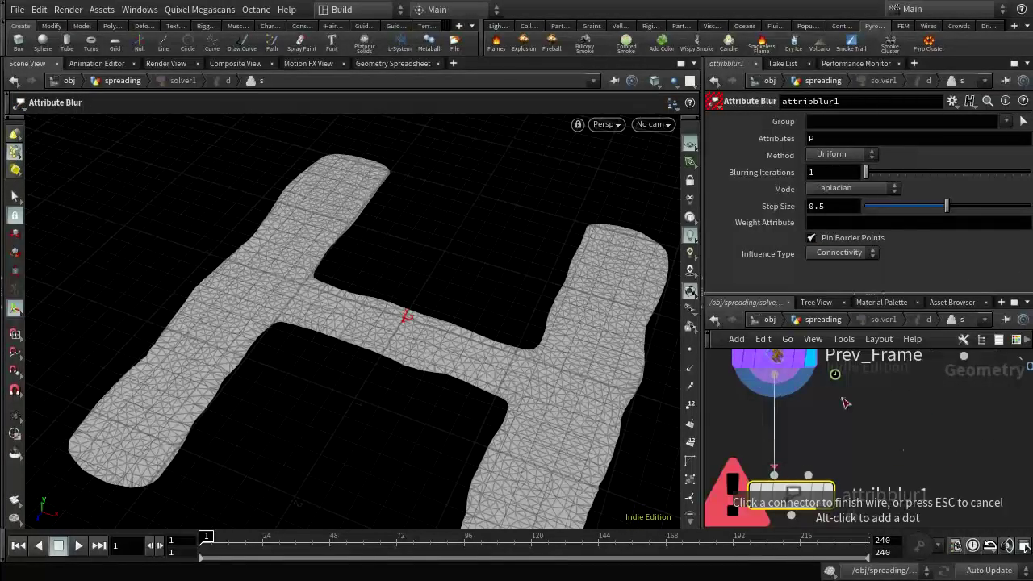
click(774, 389)
middle_drag(836, 501, 854, 428)
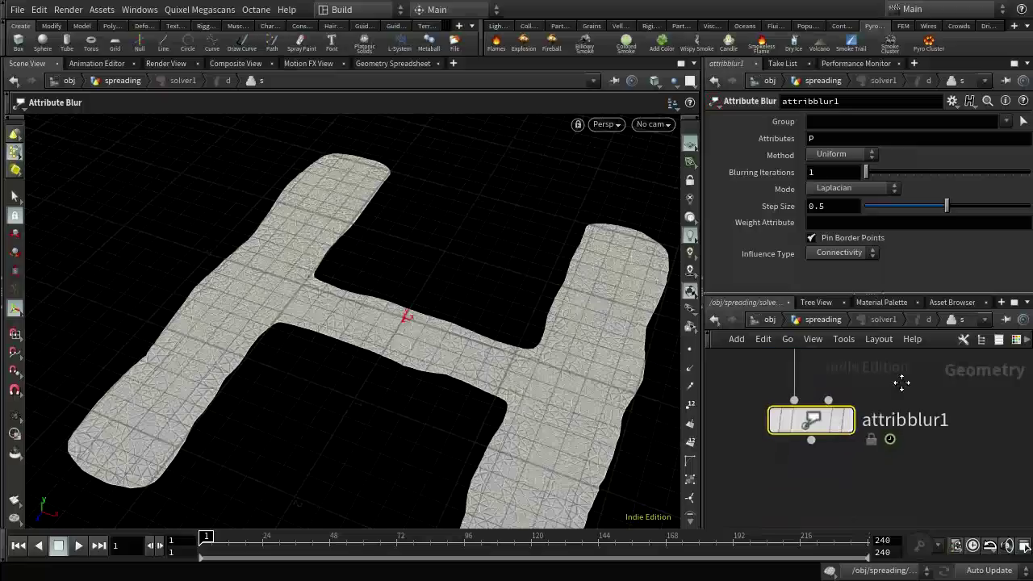
click(850, 421)
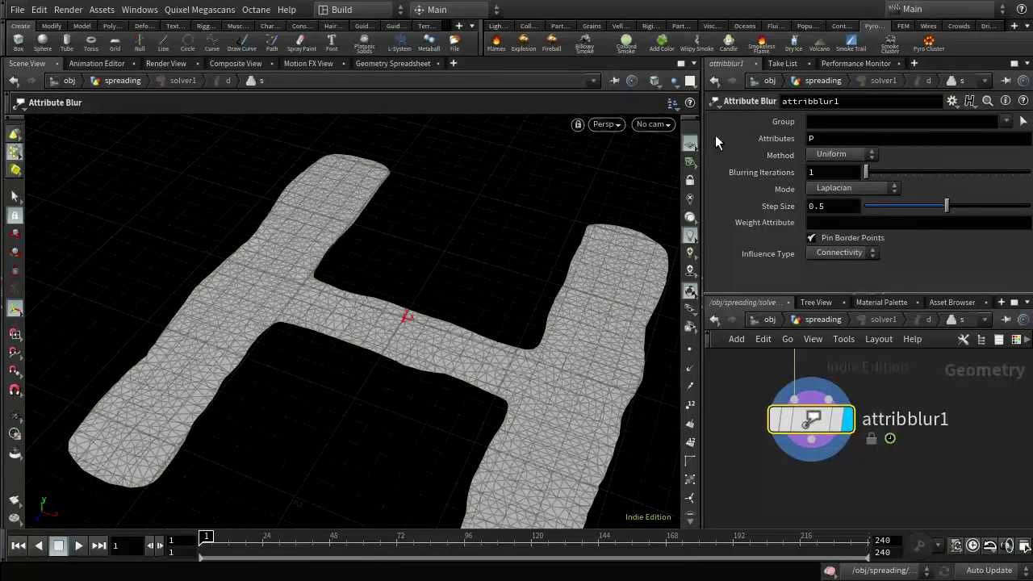
Set attribblur1 to blur the 'active' attribute, then return to the spreading network
click(813, 138)
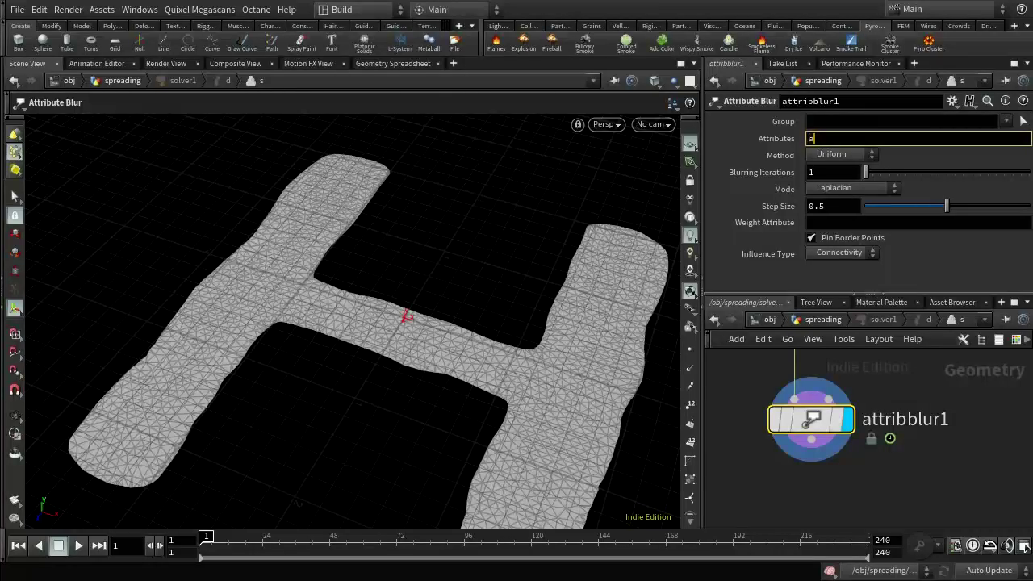
text(active)
key(Return)
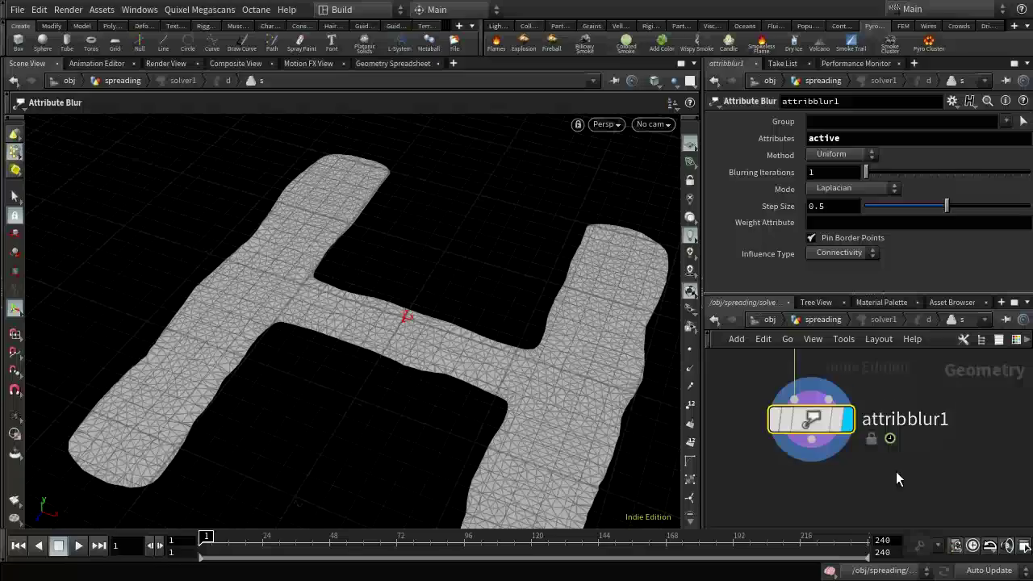
click(776, 322)
double_click(878, 430)
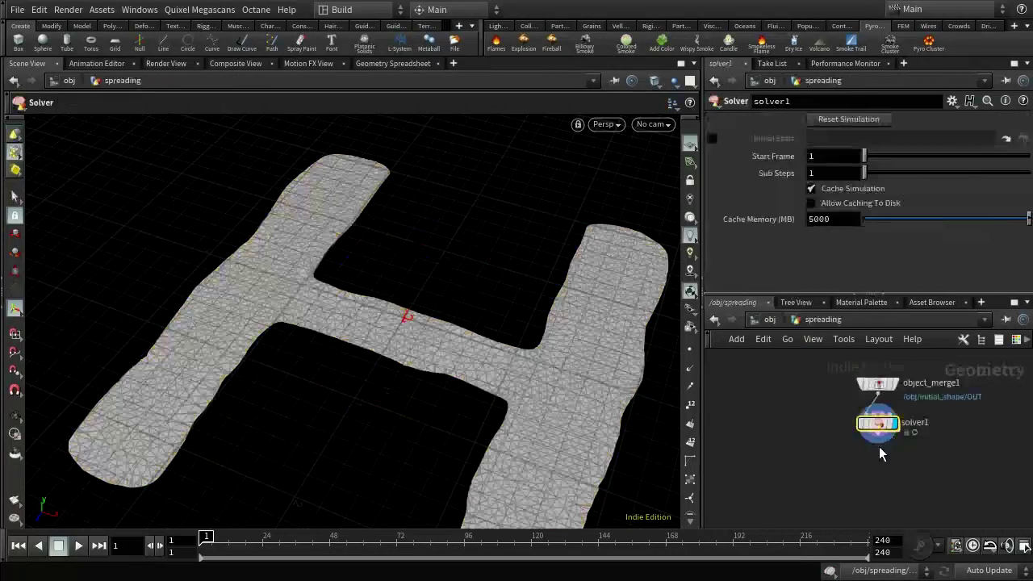
Add a visualize1 node below solver1
key(Tab)
text(vi)
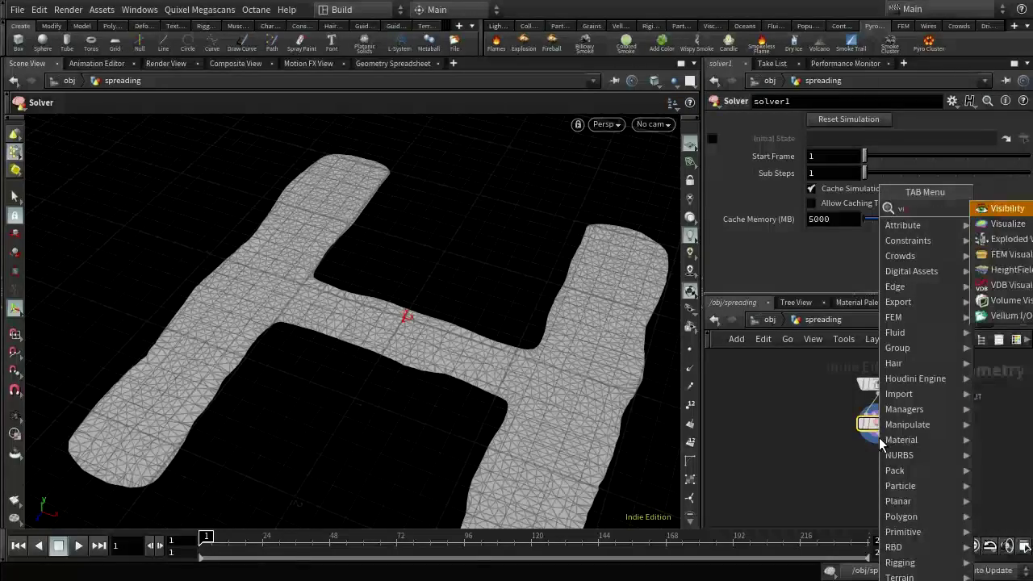
click(1004, 224)
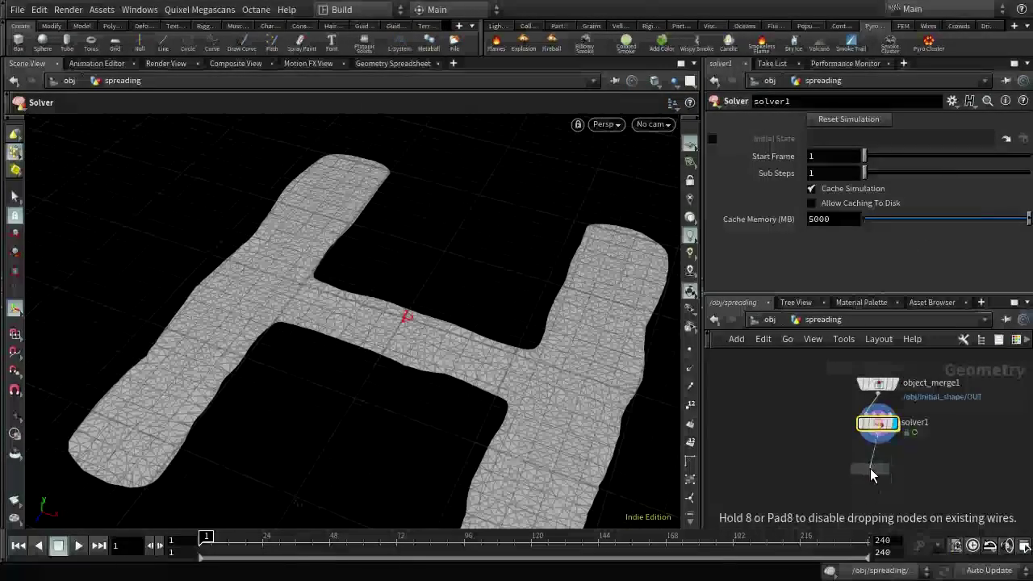
click(878, 458)
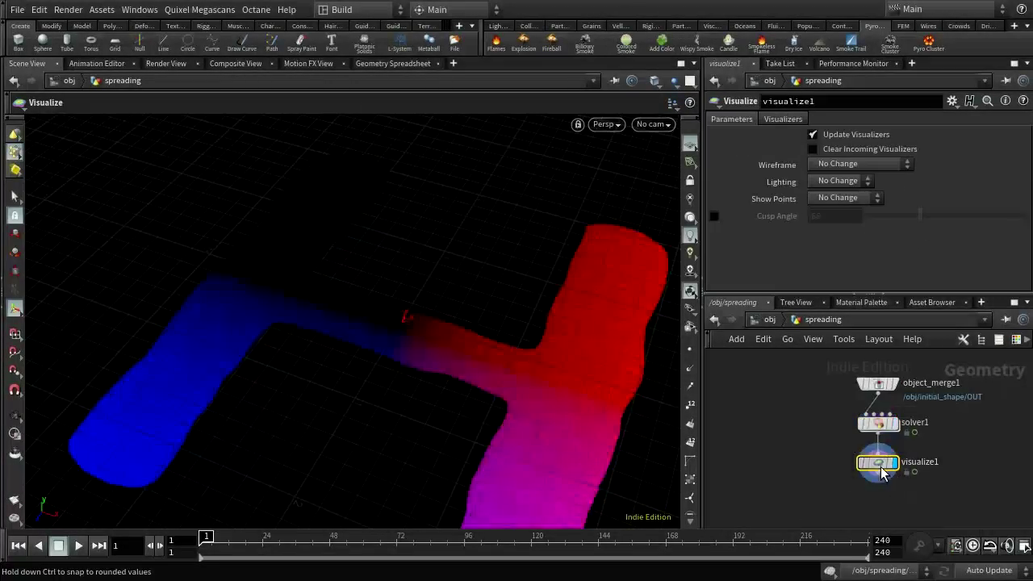
Visualize the point attribute 'active' as a ramped colour and scrub to about frame 79
click(783, 118)
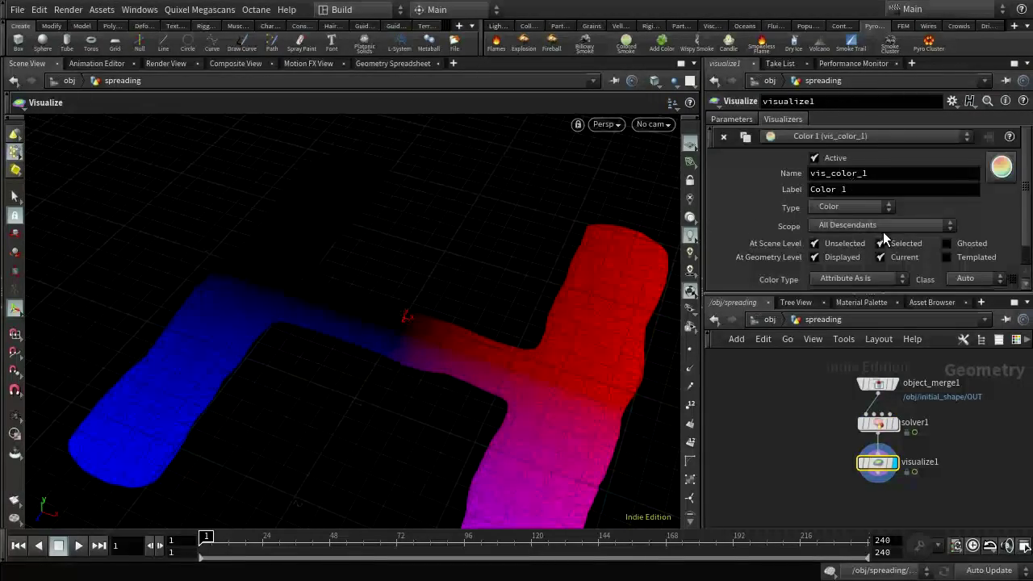
scroll(883, 231, down, 1)
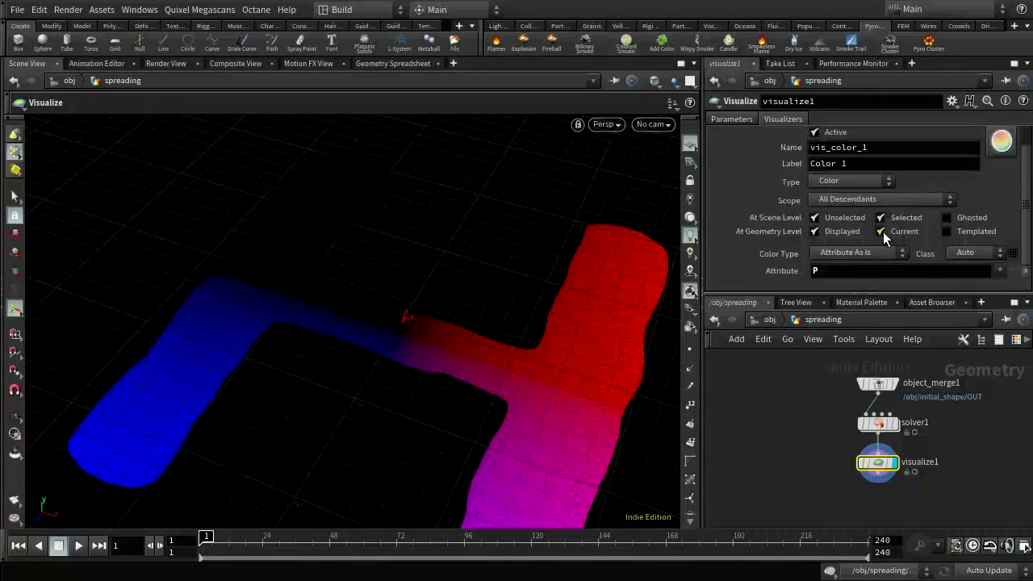
click(821, 277)
text(activ)
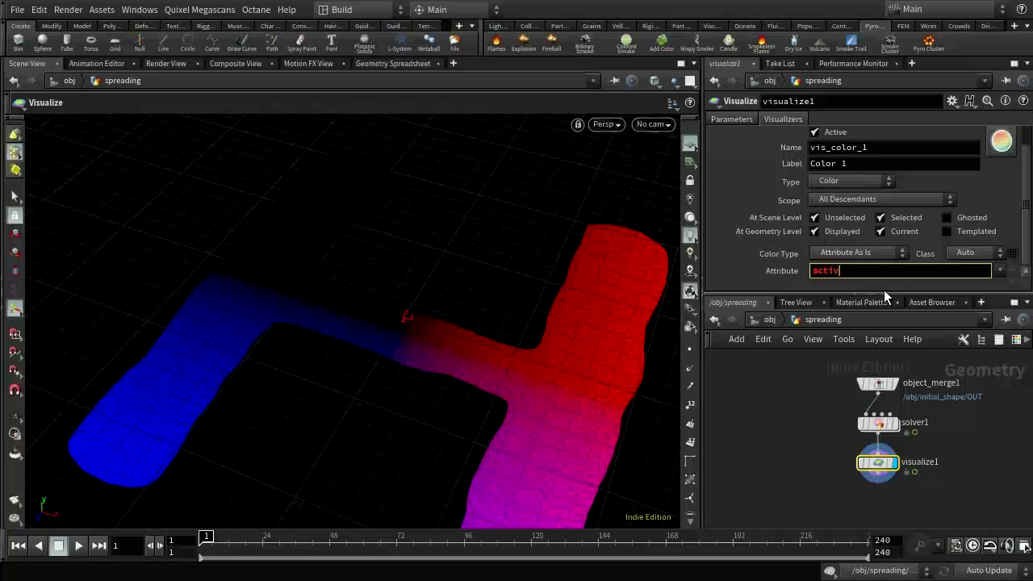
text(e)
click(969, 252)
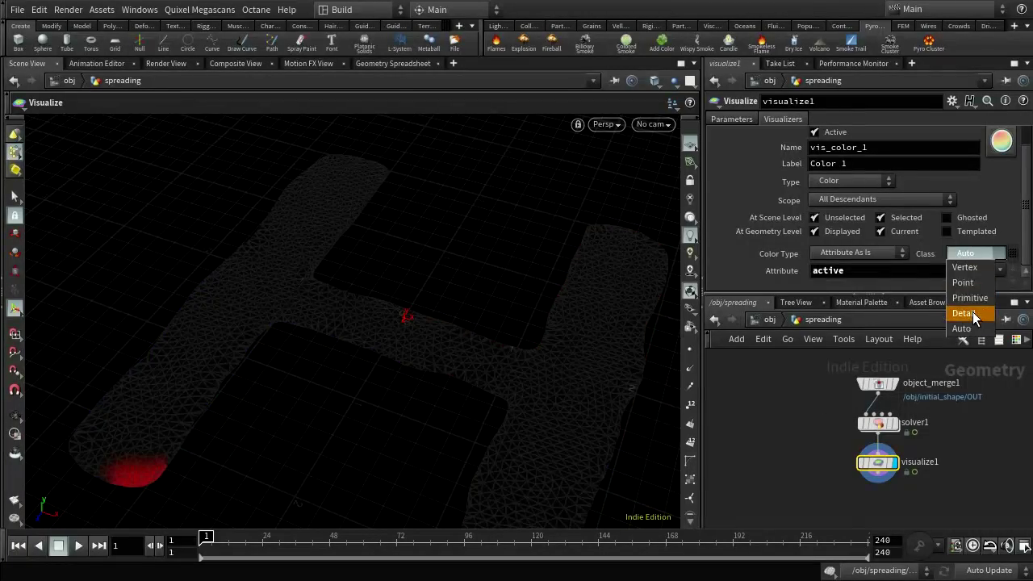
click(966, 282)
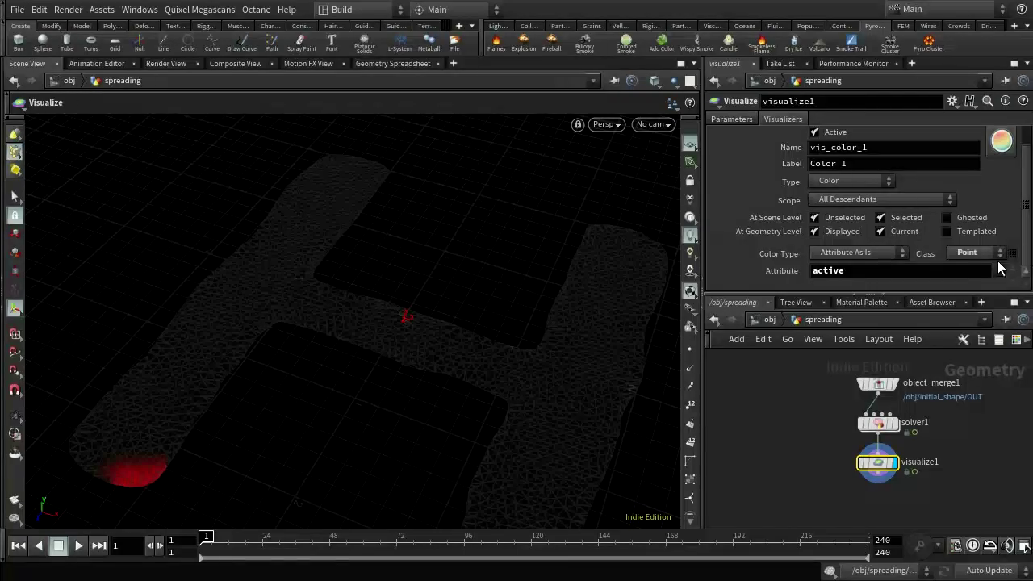
click(879, 252)
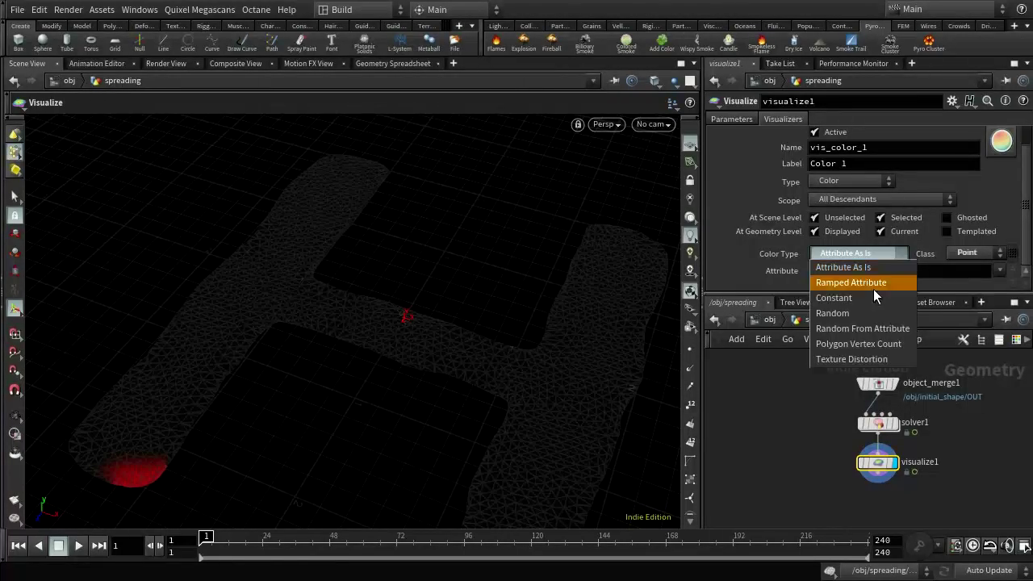
click(873, 288)
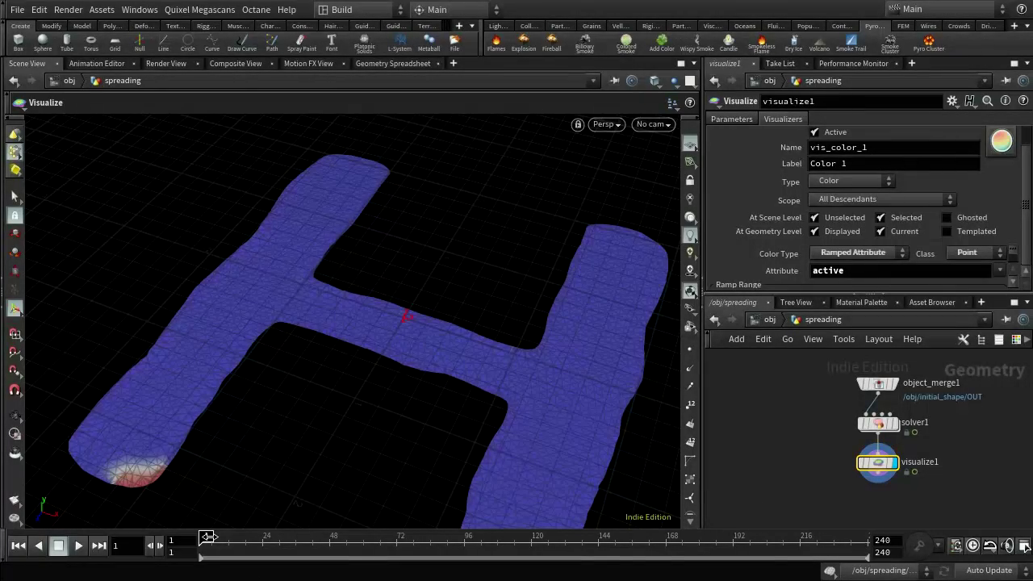
drag(208, 537, 204, 557)
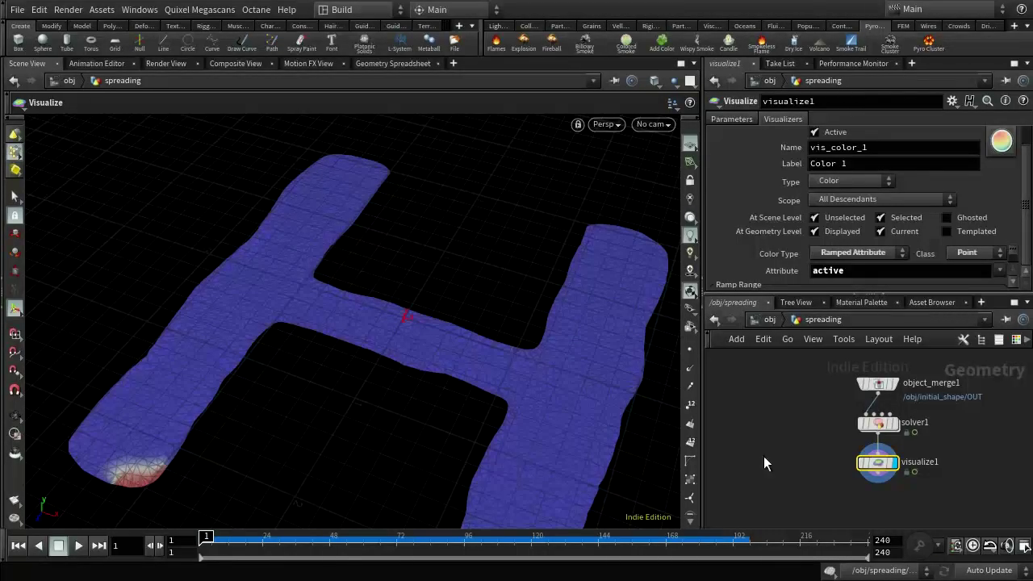
Inside solver1, add an Attribute Wrangle connected below attribblur1
double_click(887, 425)
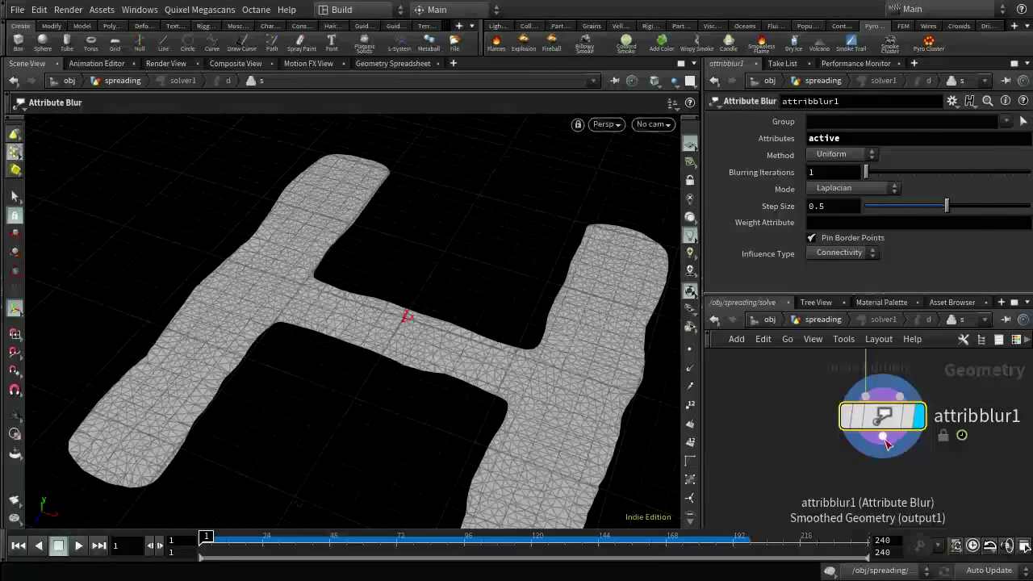
key(Tab)
text(attr)
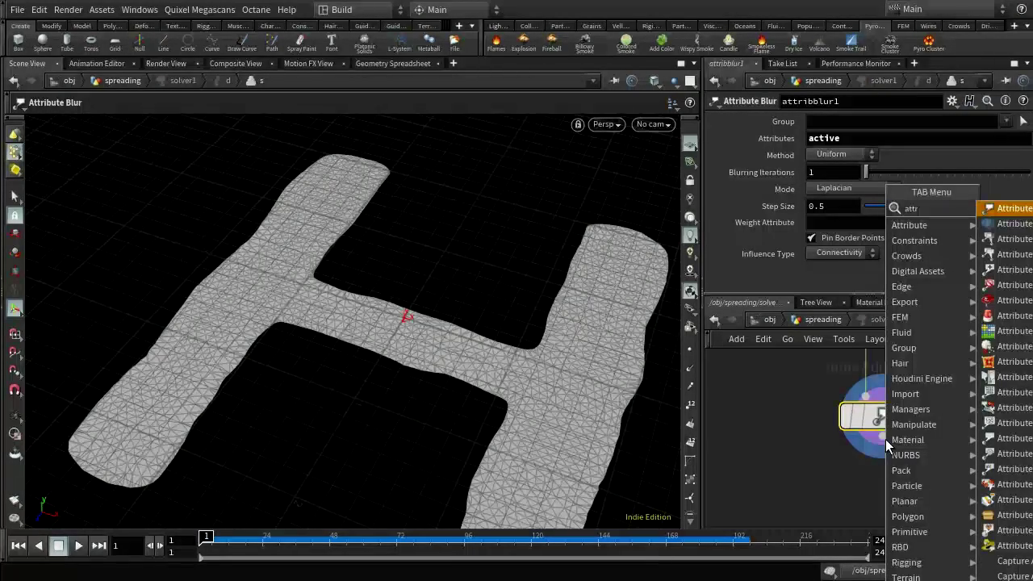
click(1005, 545)
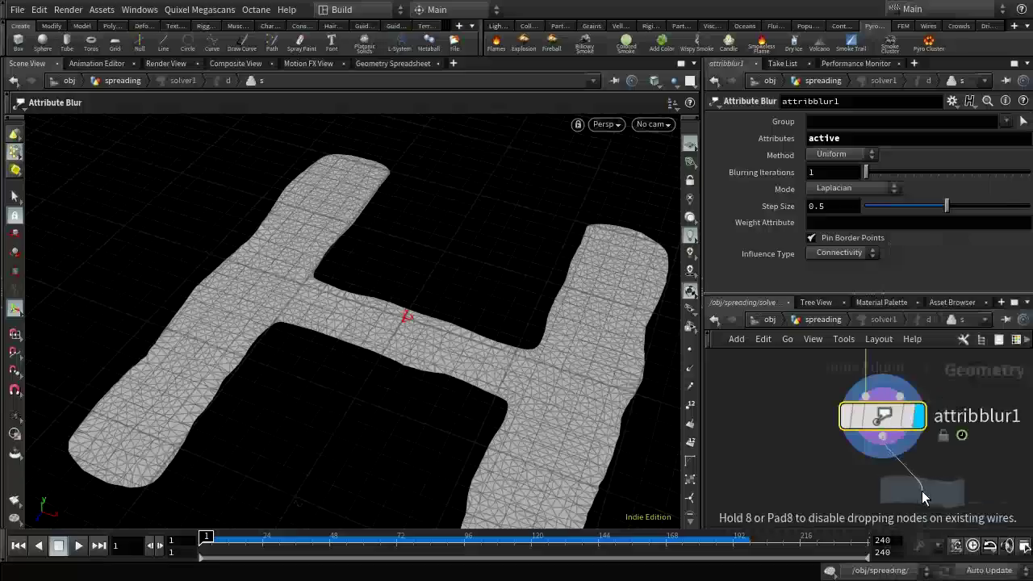
click(883, 496)
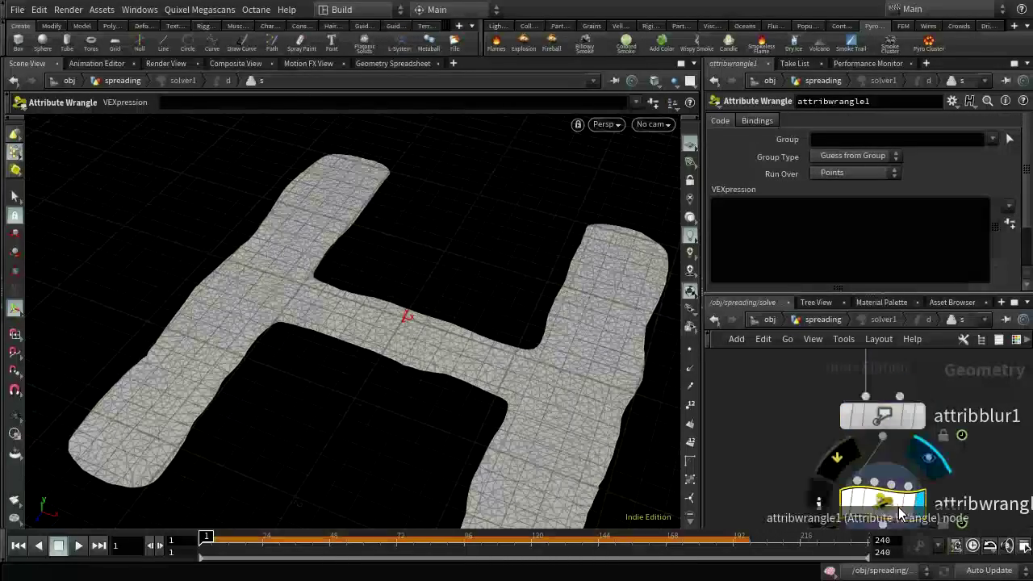
click(821, 276)
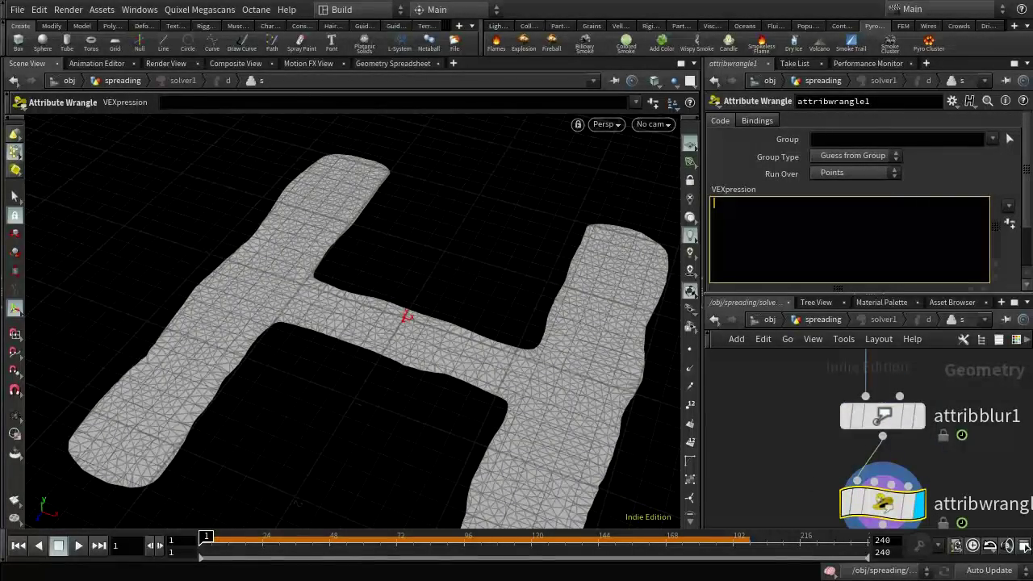
text(@active)
text(1.1)
text(@)
text(active =)
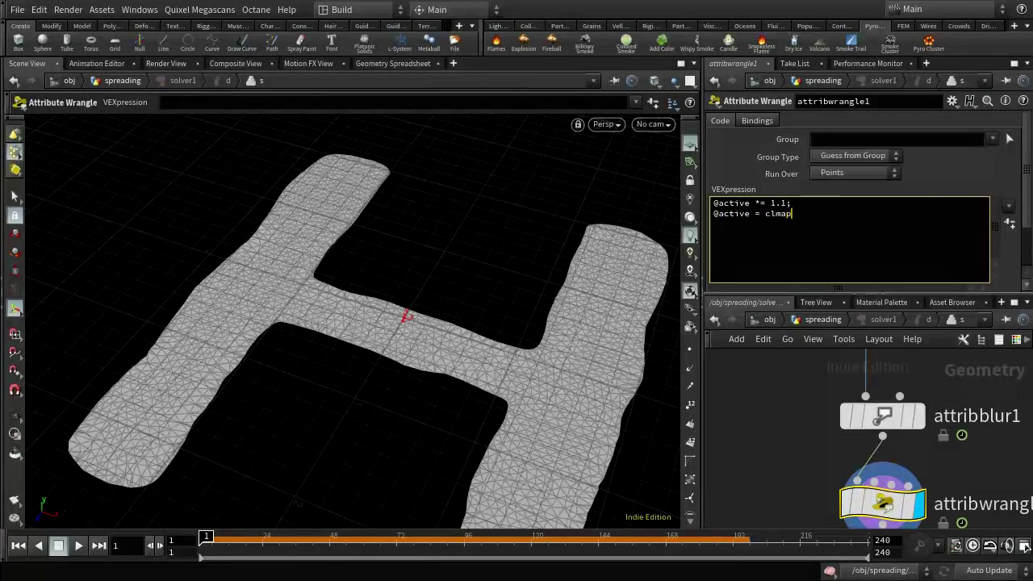
text( clamp(@active, 0)
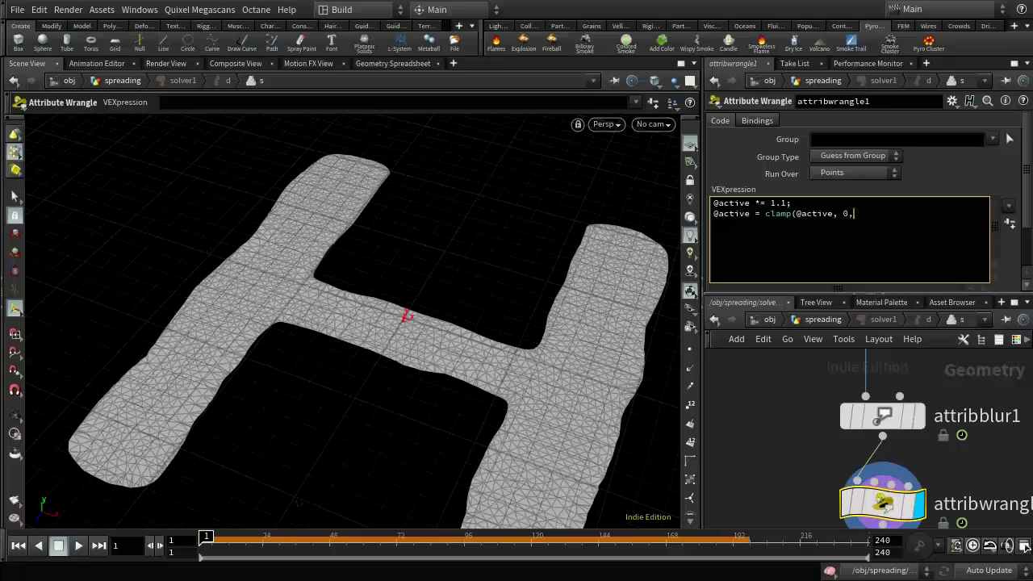
text(, 1);)
key(ctrl+Return)
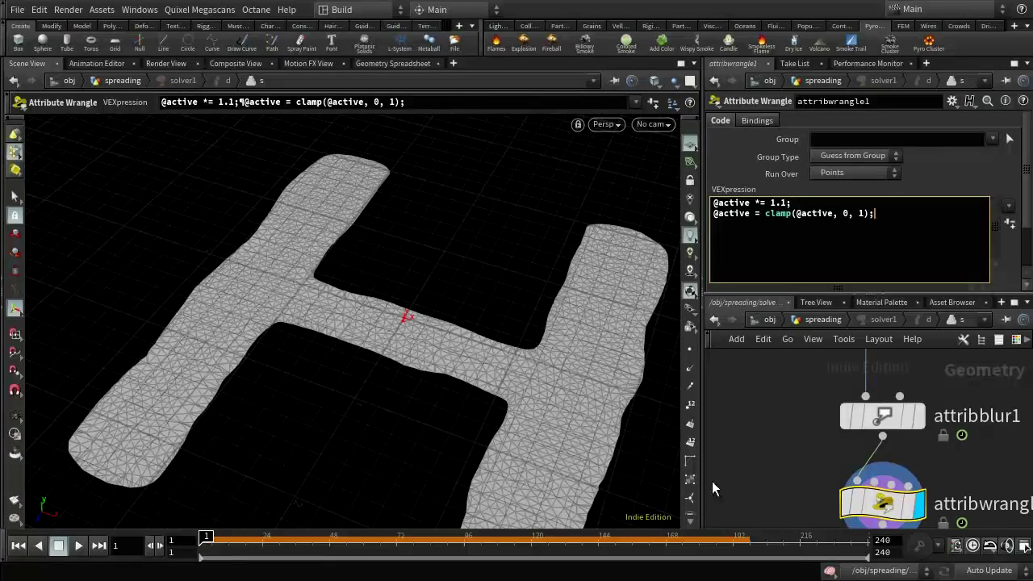
click(808, 319)
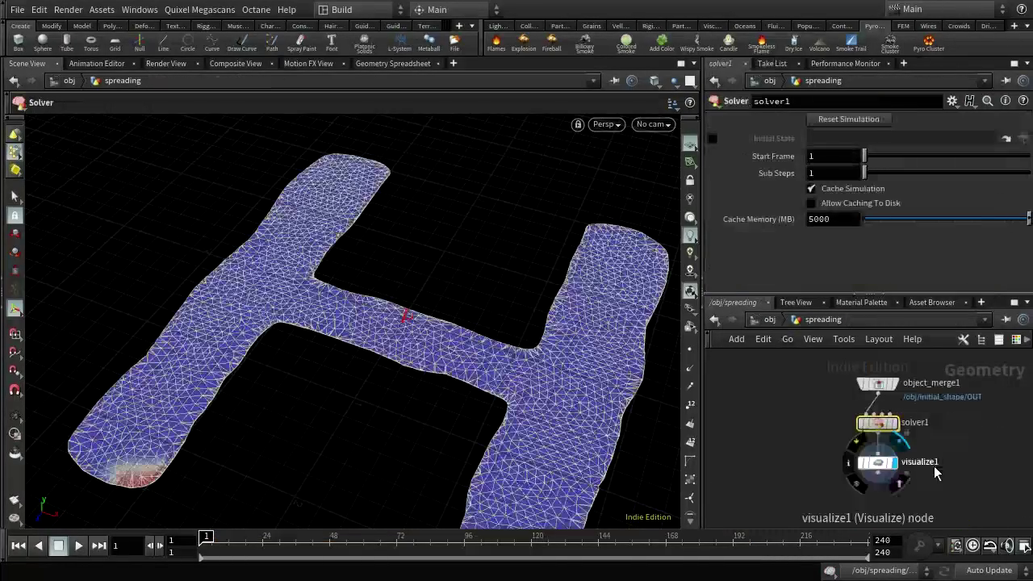
click(875, 465)
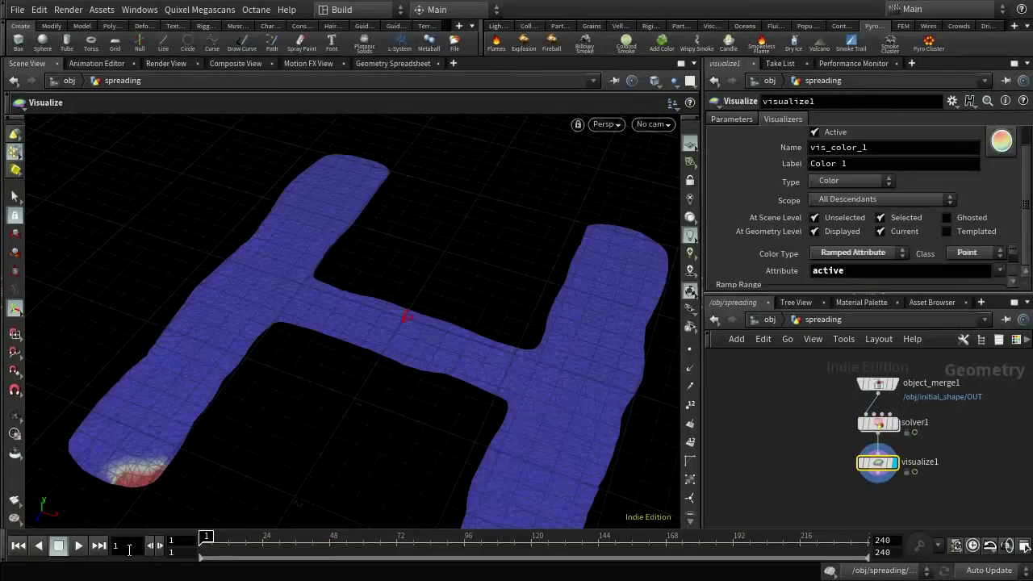
click(78, 545)
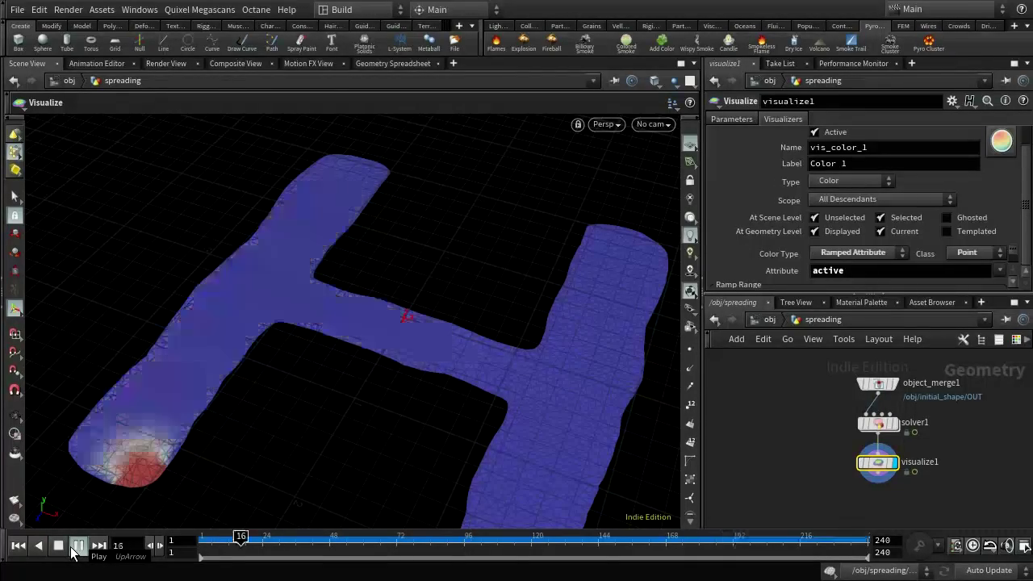
click(21, 547)
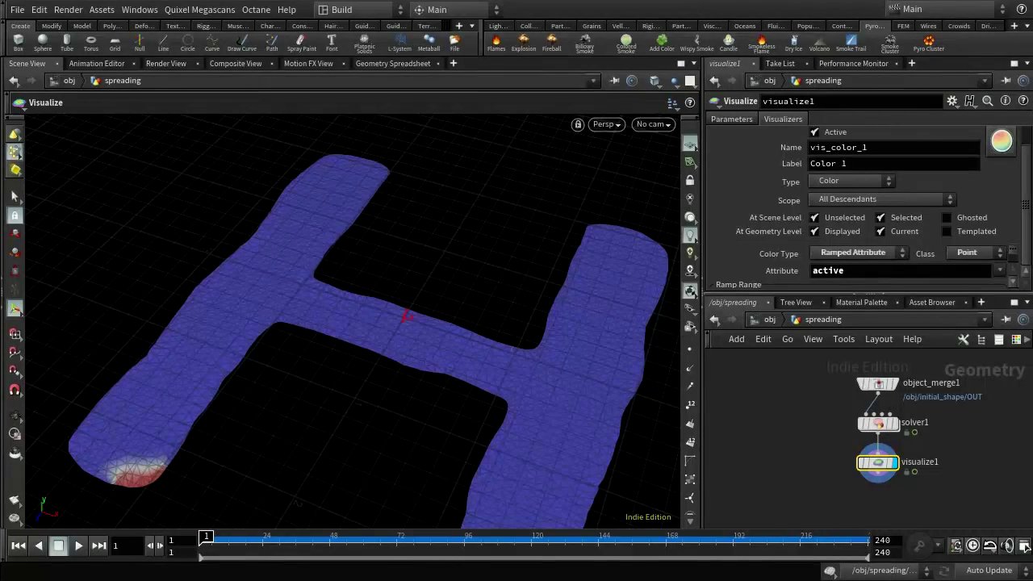
key(Up)
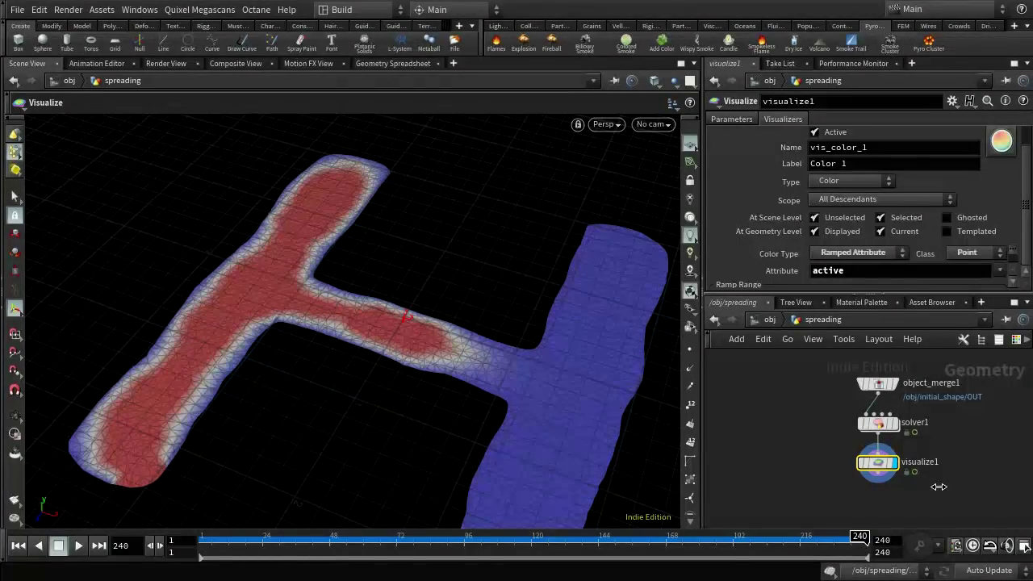
mouse_move(860, 537)
mouse_down()
mouse_move(283, 553)
mouse_move(136, 570)
mouse_up()
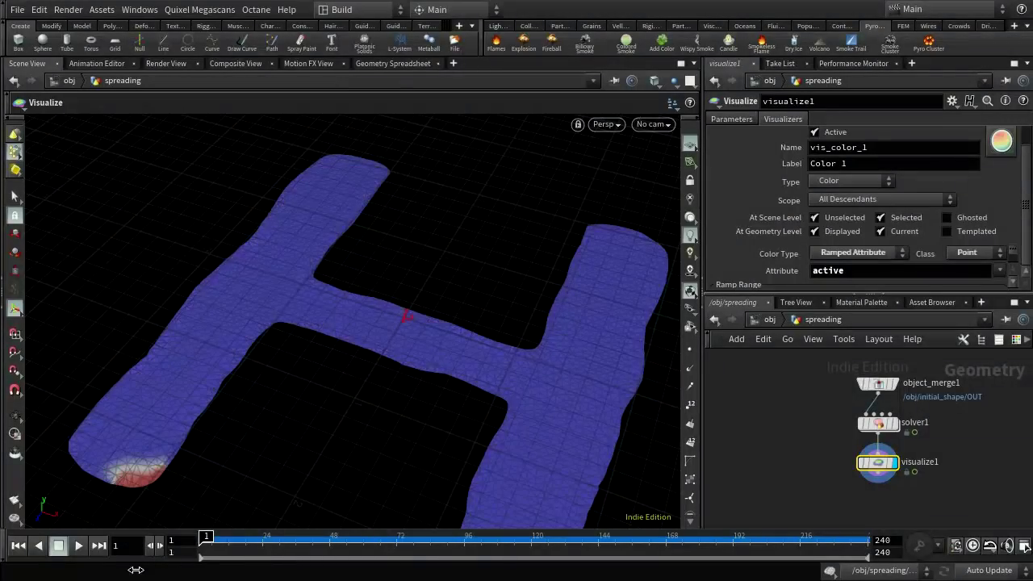
Turn off Pin Border Points on attribblur1, cook the simulation to the end, then rewind
double_click(882, 424)
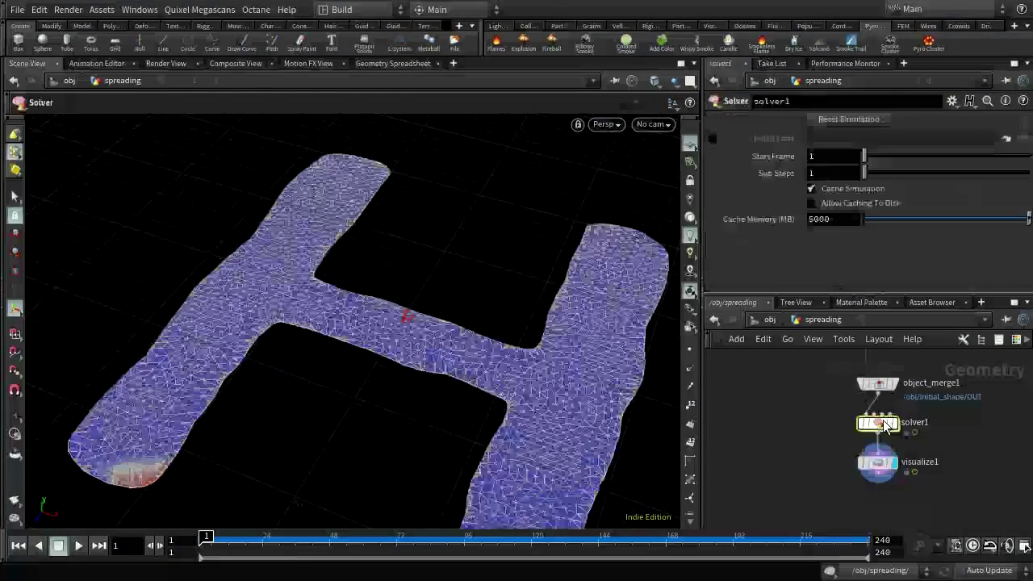
scroll(987, 447, down, 1)
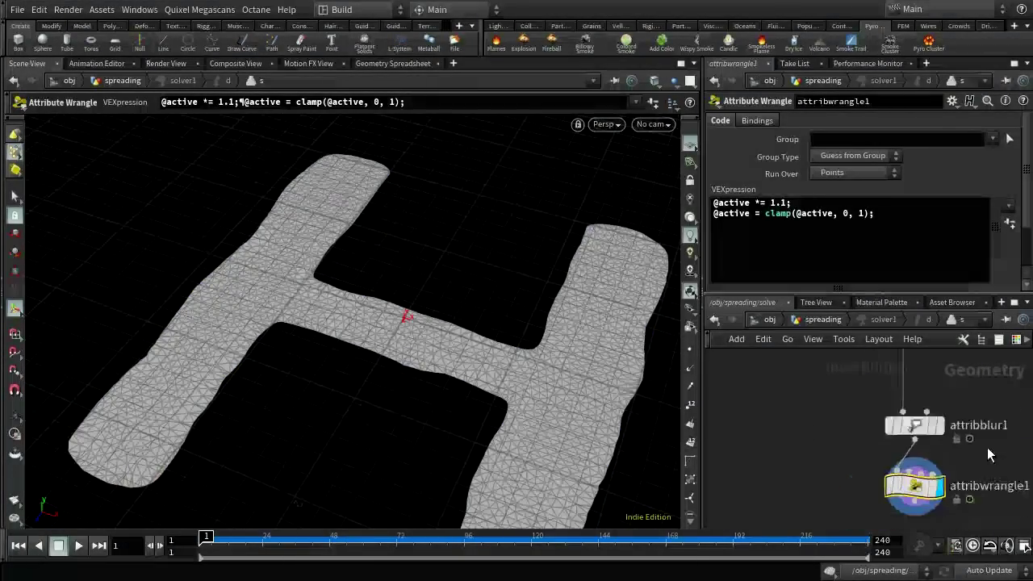
click(905, 425)
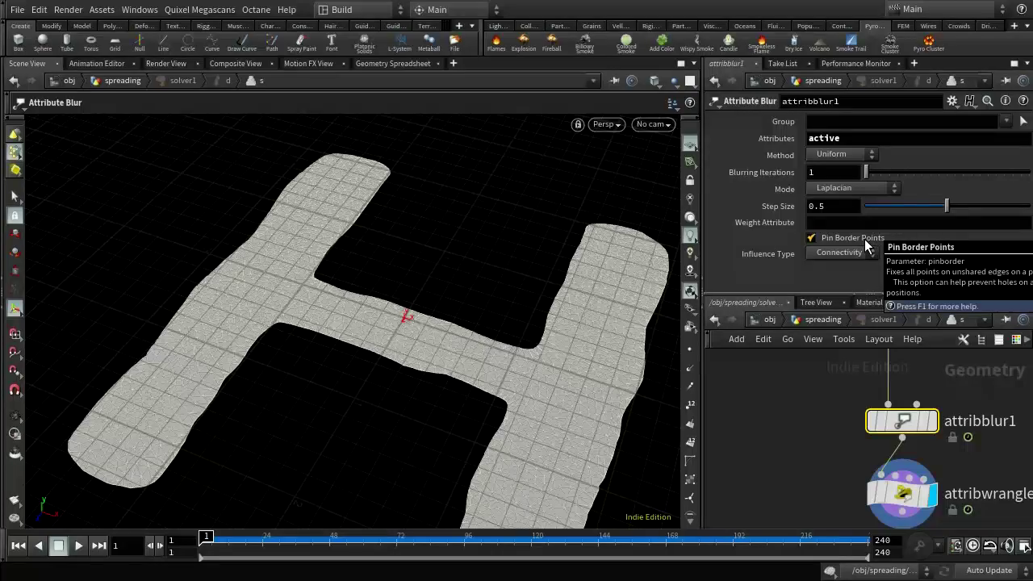
click(812, 239)
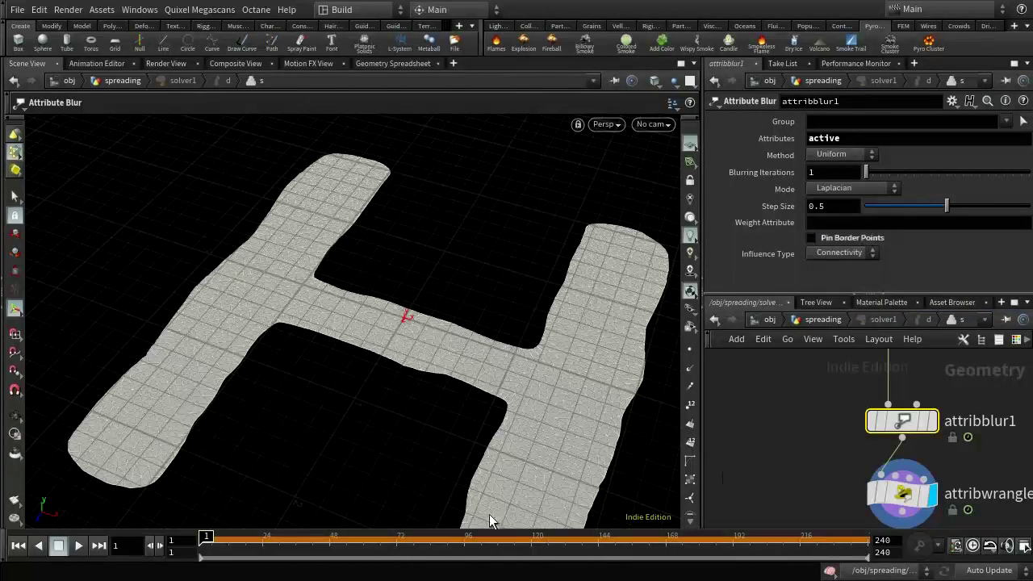
click(759, 319)
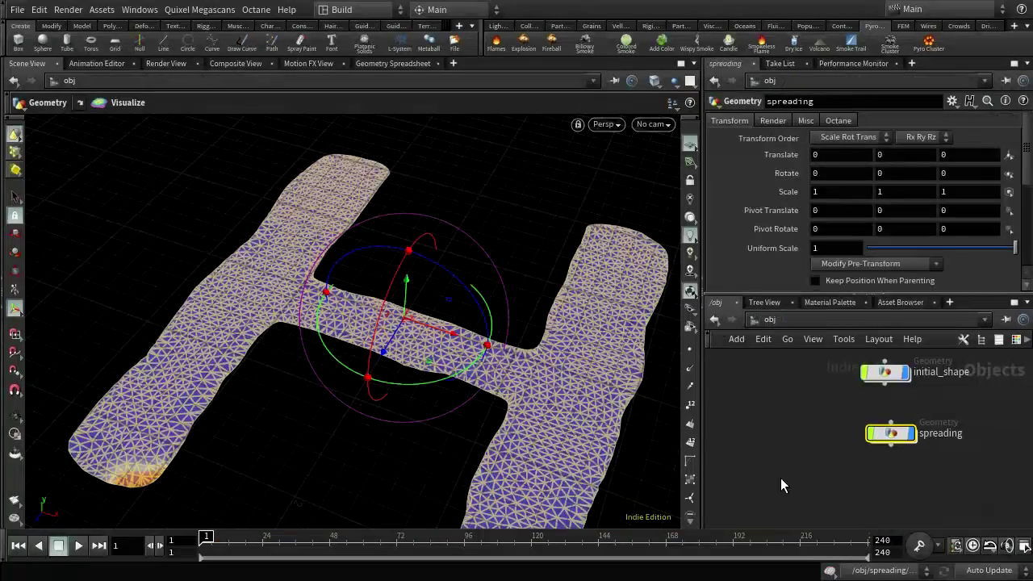
double_click(889, 433)
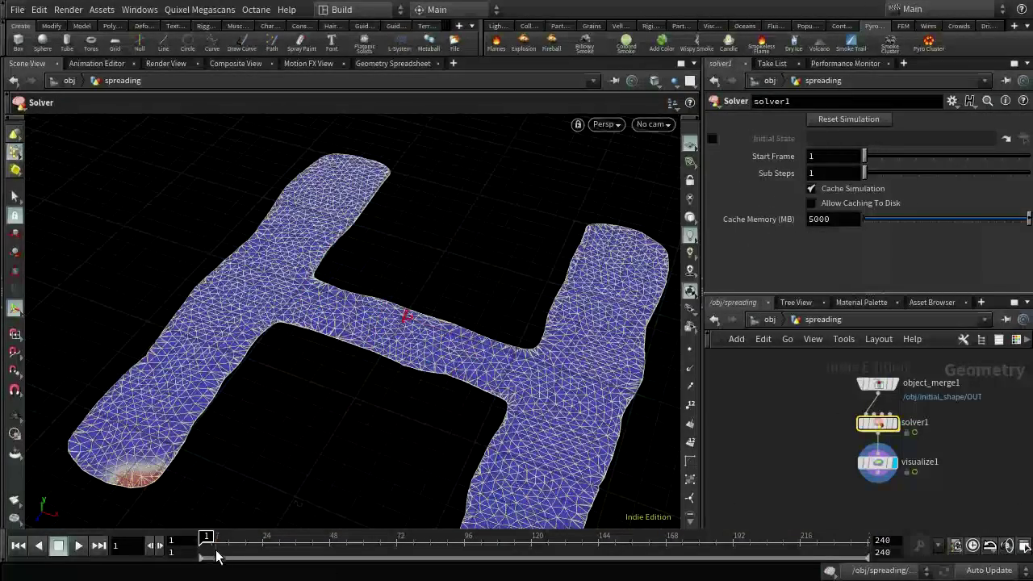
drag(206, 538, 928, 507)
key(ctrl+Up)
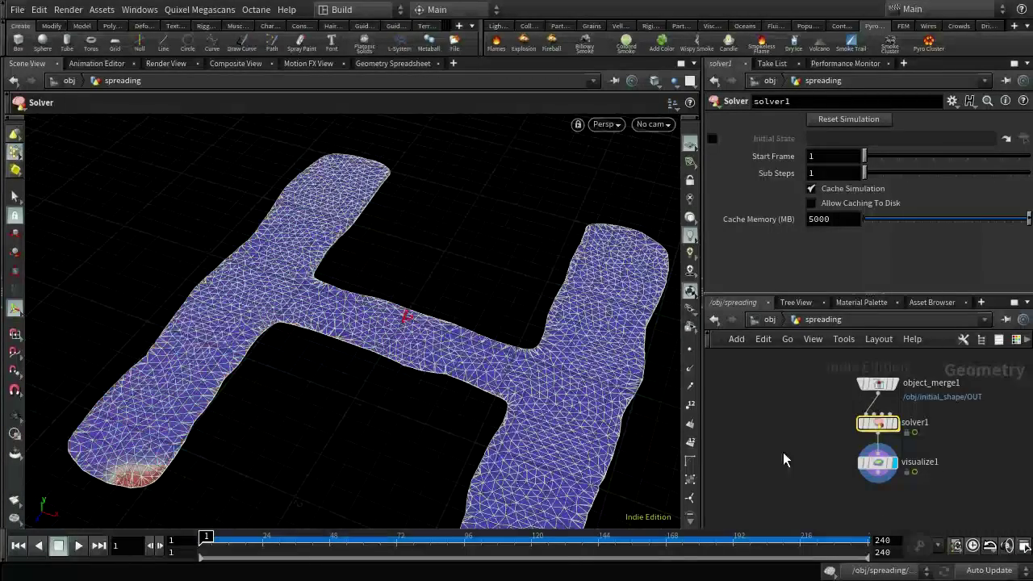
Set attribblur1's Blurring Iterations to 3 and scrub the simulation to frame 191
double_click(877, 422)
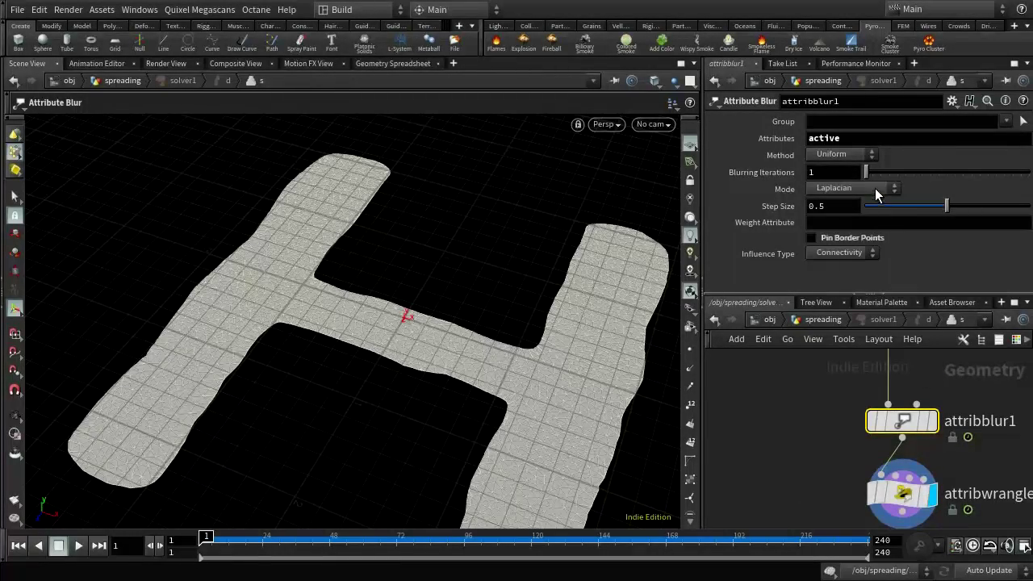
click(821, 173)
key(Return)
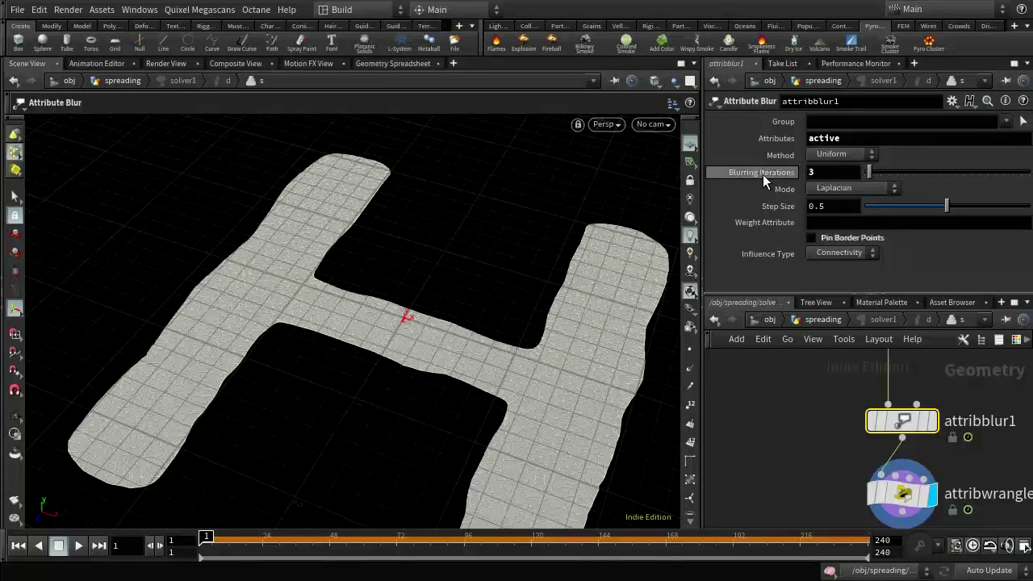
click(814, 322)
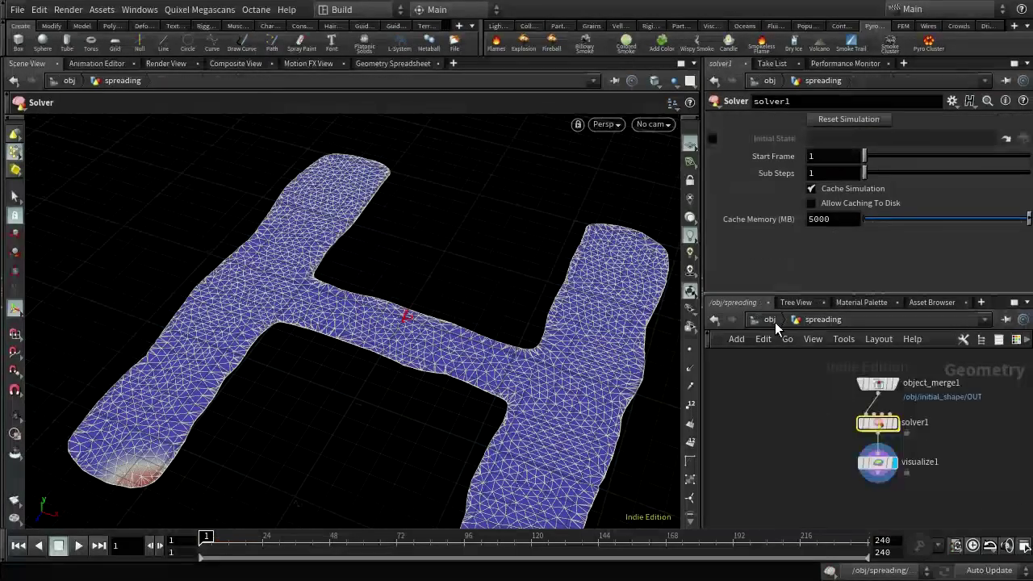
mouse_move(208, 541)
mouse_down()
mouse_move(856, 526)
mouse_move(195, 556)
mouse_up()
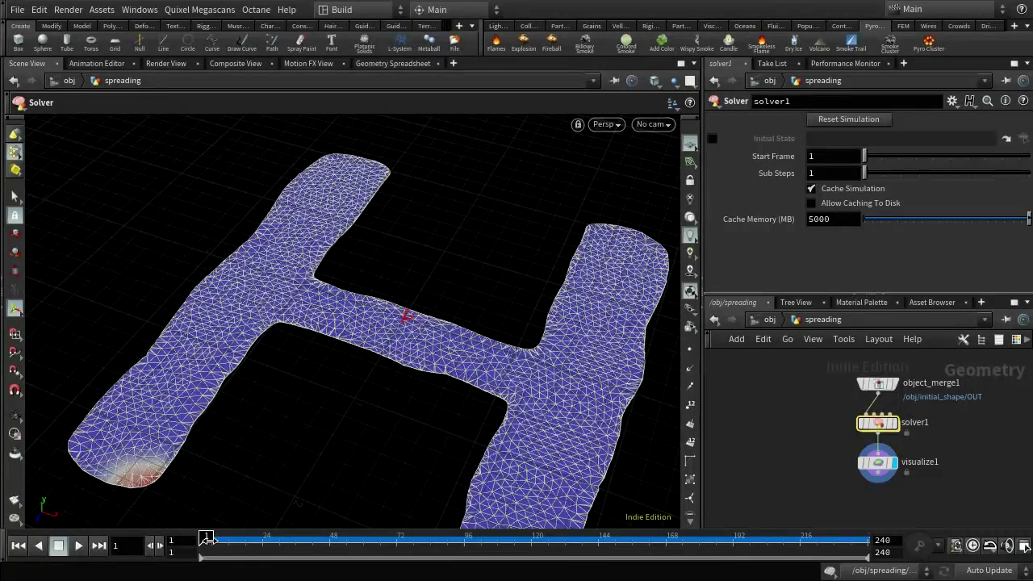
Preview the spread to frame 115, then set attribblur1's Weight Attribute to 'weight'
drag(207, 537, 454, 525)
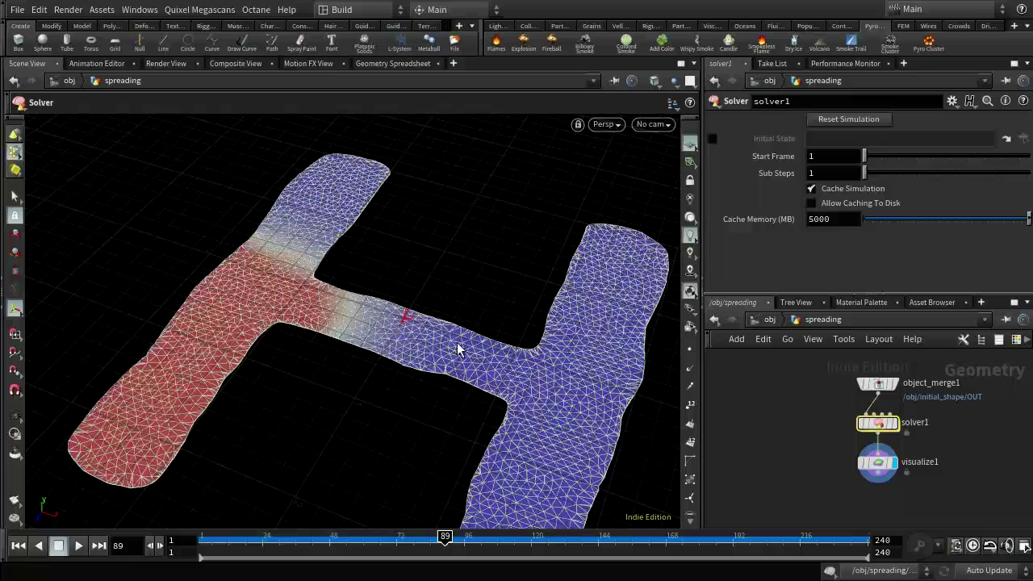
drag(445, 537, 207, 539)
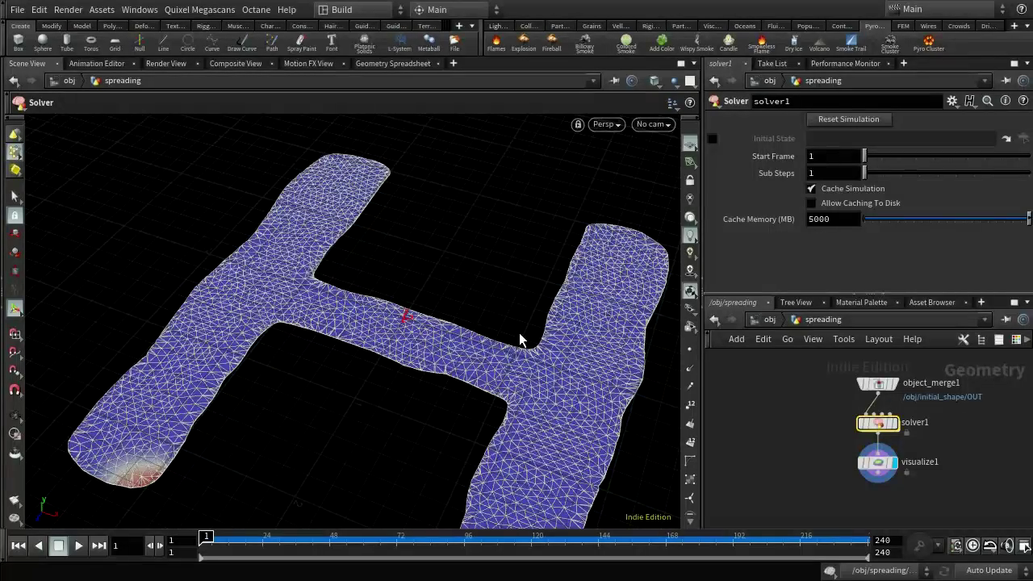
double_click(885, 422)
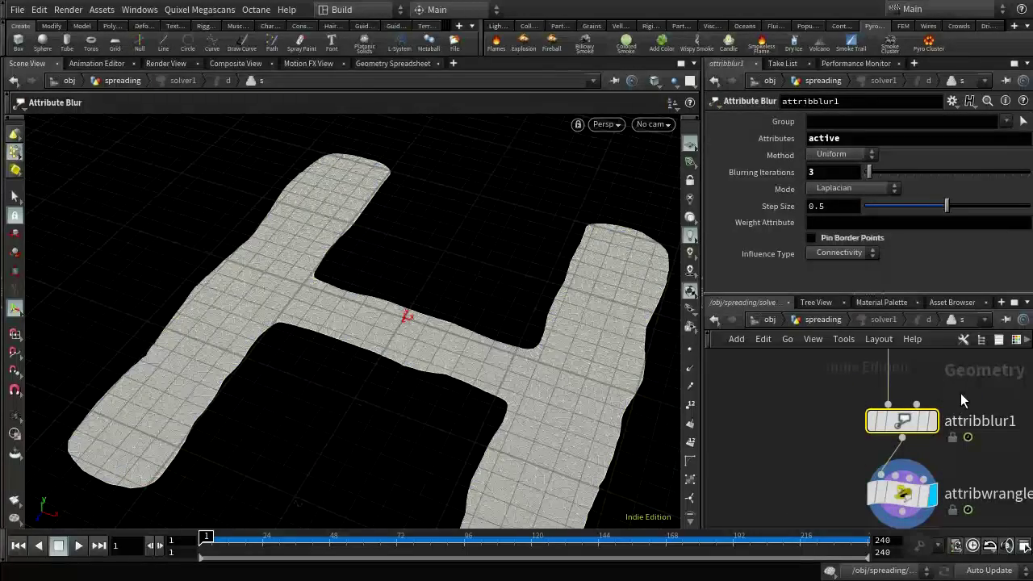
click(825, 220)
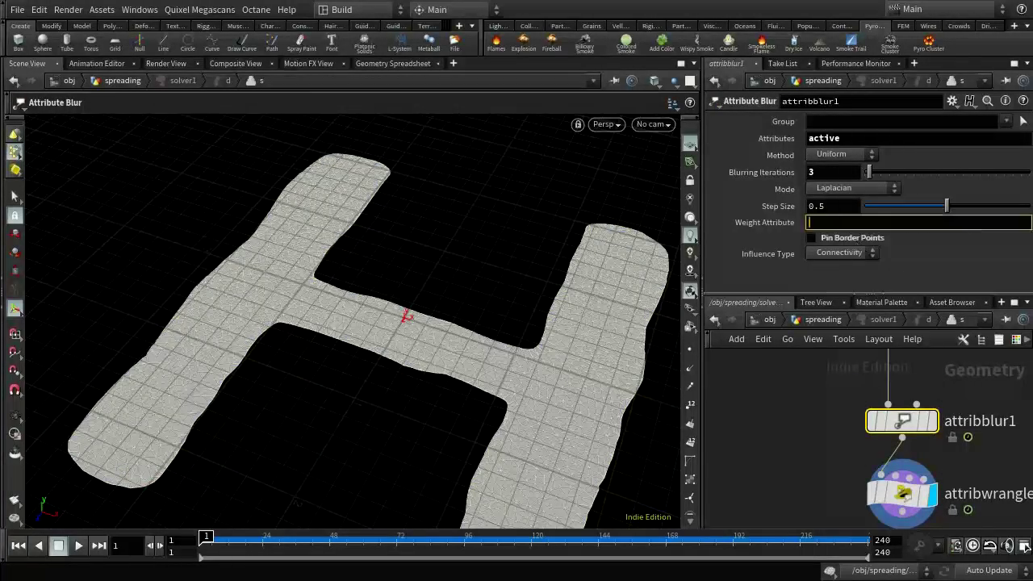
text(weight)
key(Return)
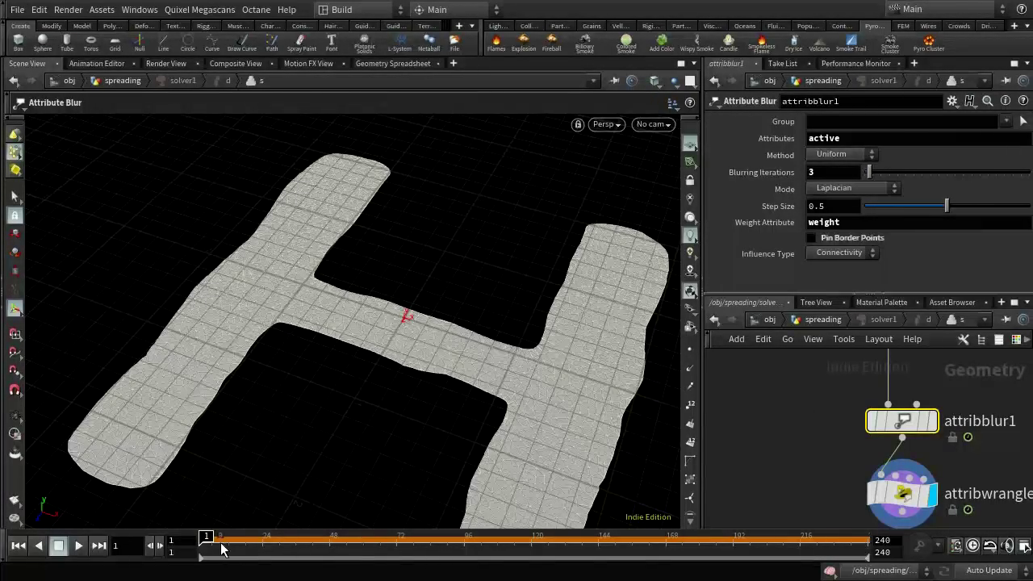
Back in spreading, scrub the re-cached simulation through to frame 240
click(833, 320)
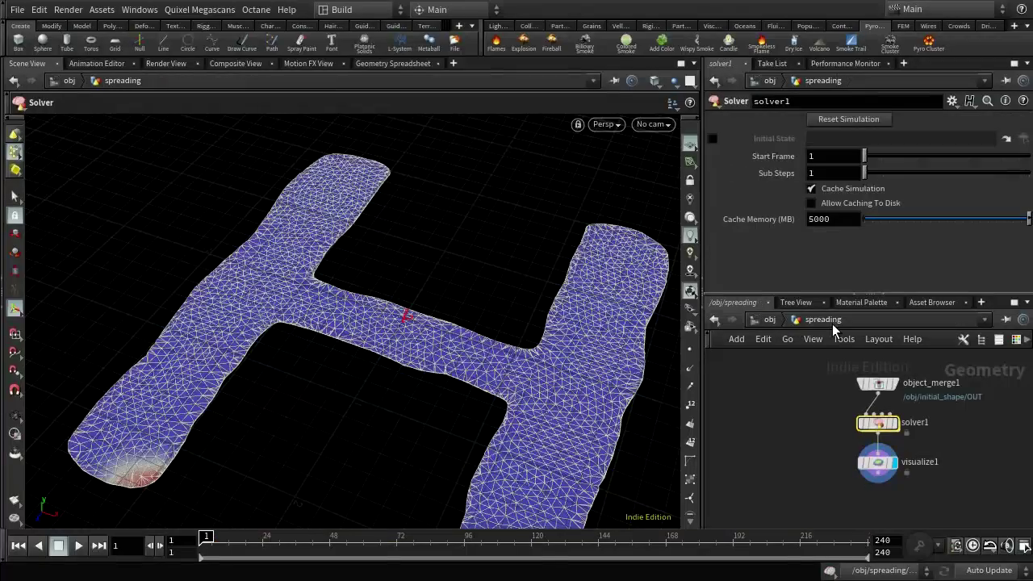
drag(210, 536, 595, 536)
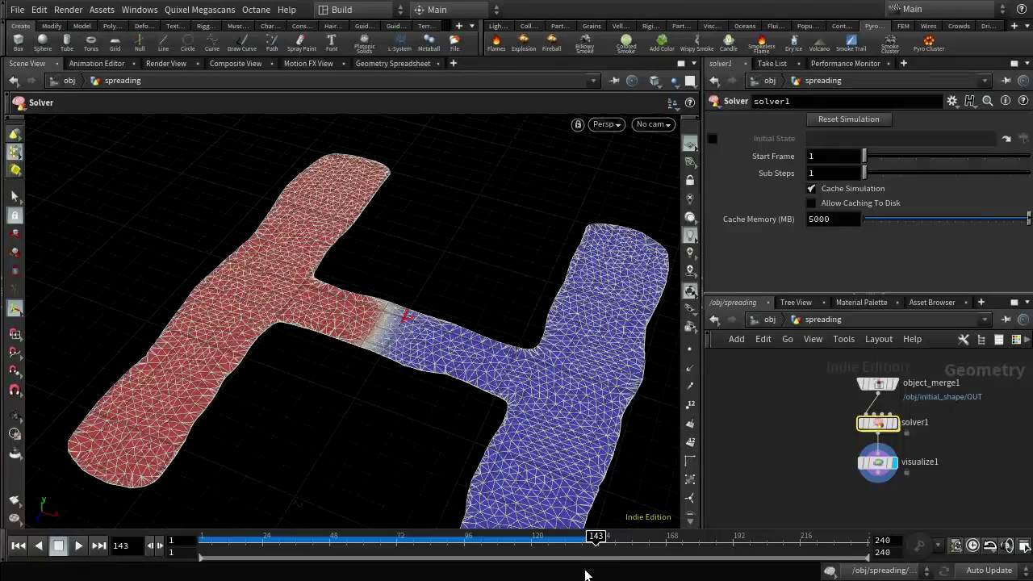
drag(598, 536, 899, 537)
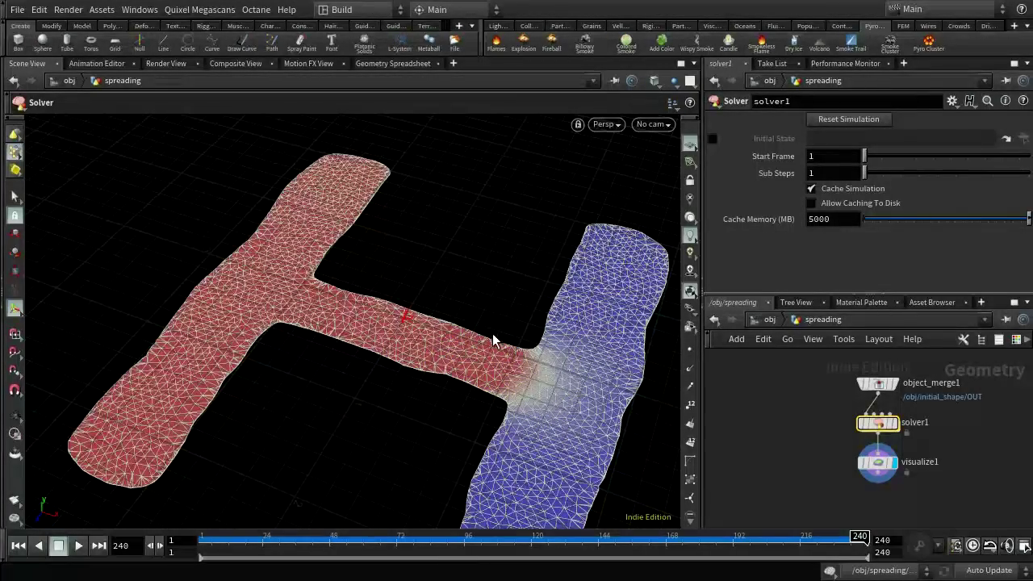
Raise attribblur1's Blurring Iterations to 6
double_click(884, 423)
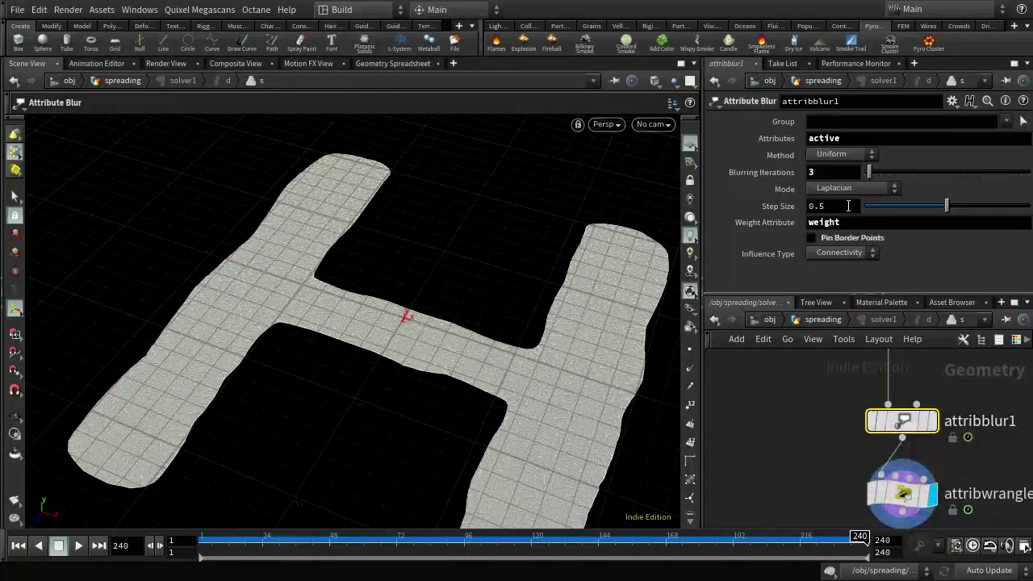
click(829, 171)
text(6)
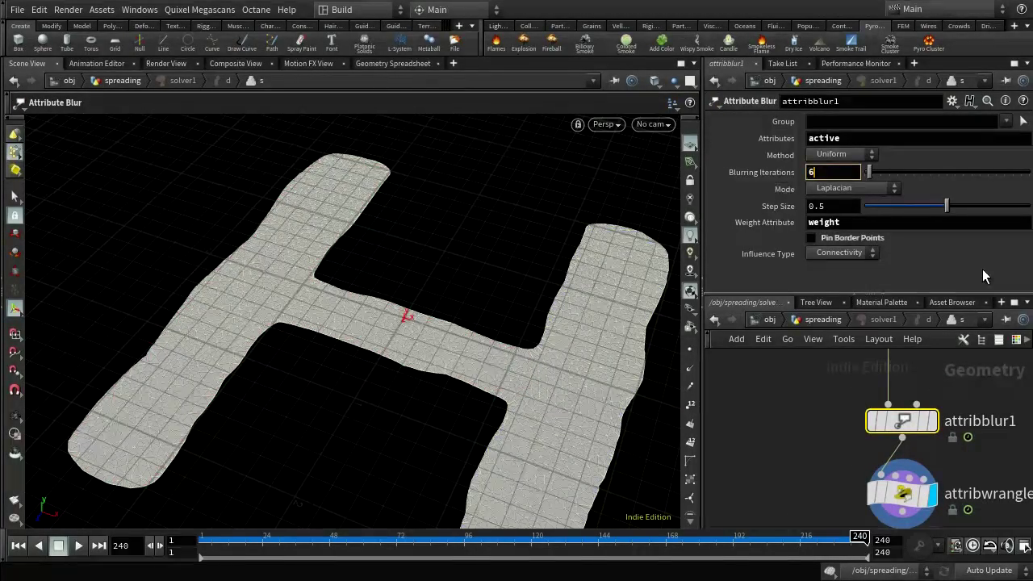
key(Return)
click(819, 321)
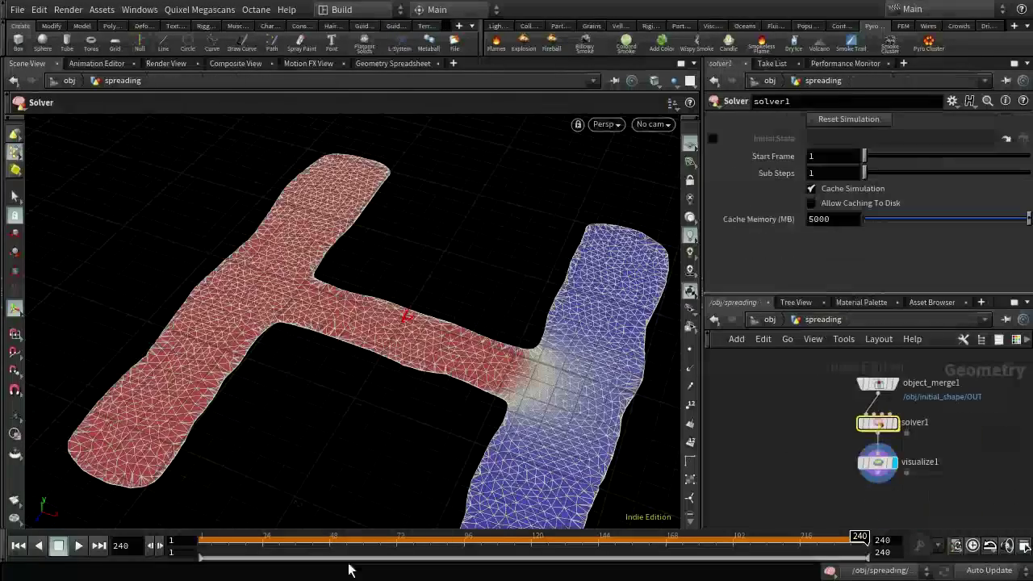
Play the spread, rewind to frame 1, save the scene and return to obj level
drag(228, 539, 207, 540)
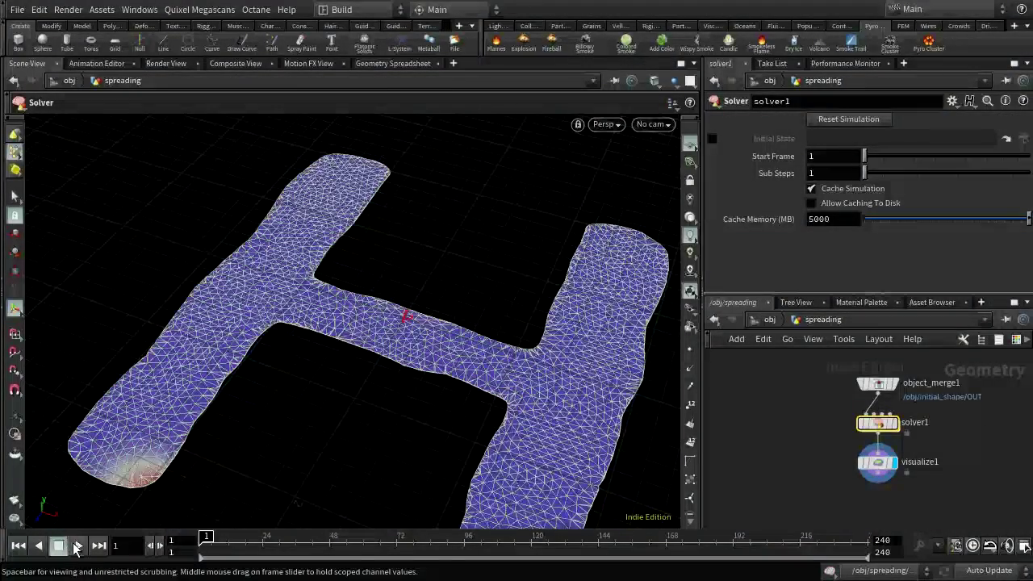
click(72, 551)
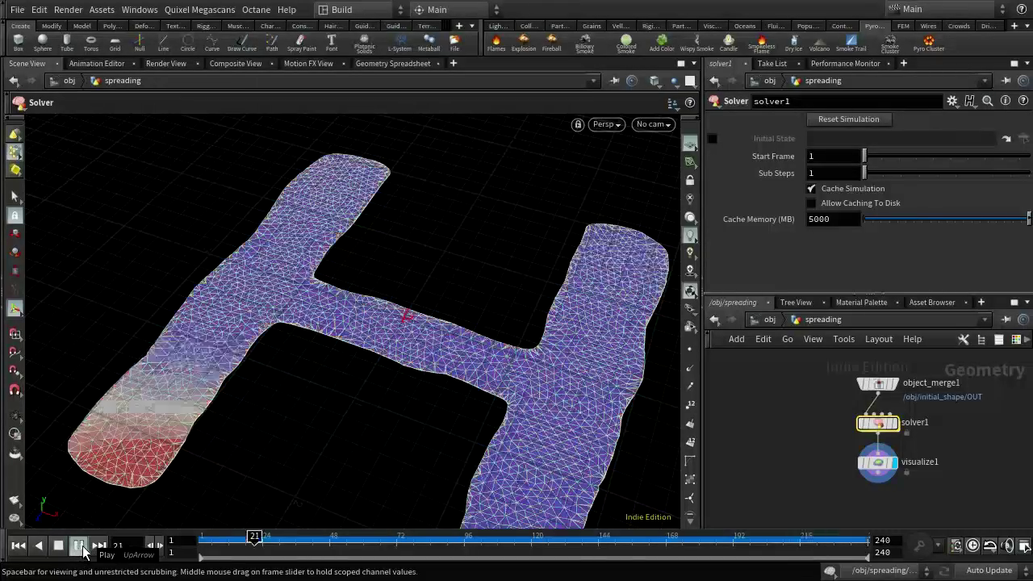
click(71, 550)
click(17, 545)
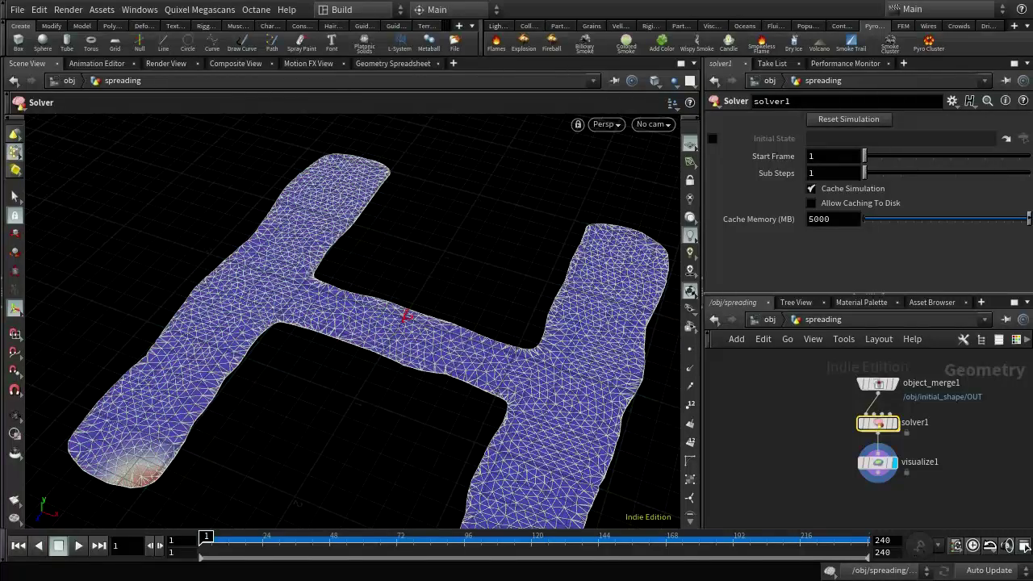
key(ctrl+s)
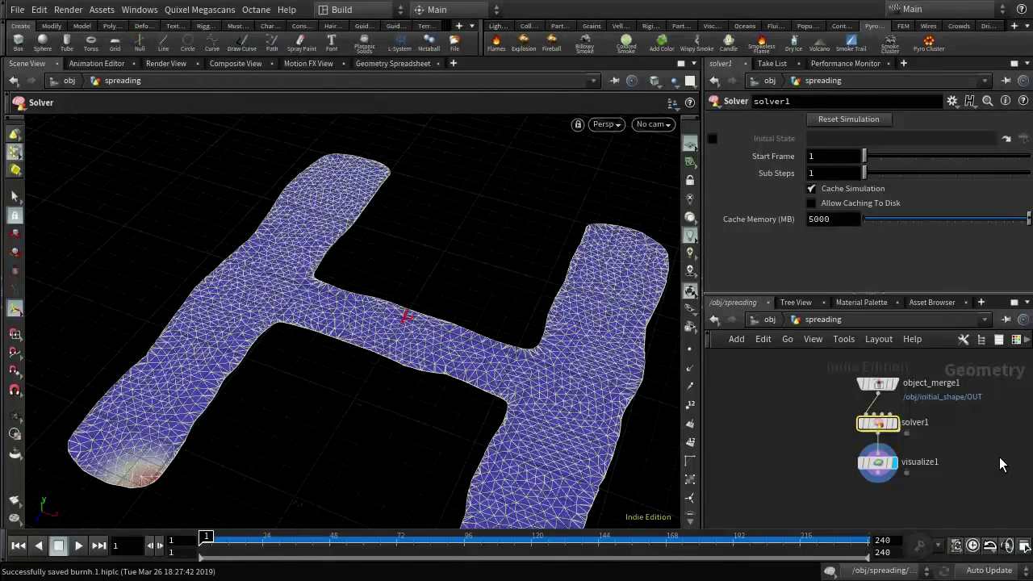
click(769, 319)
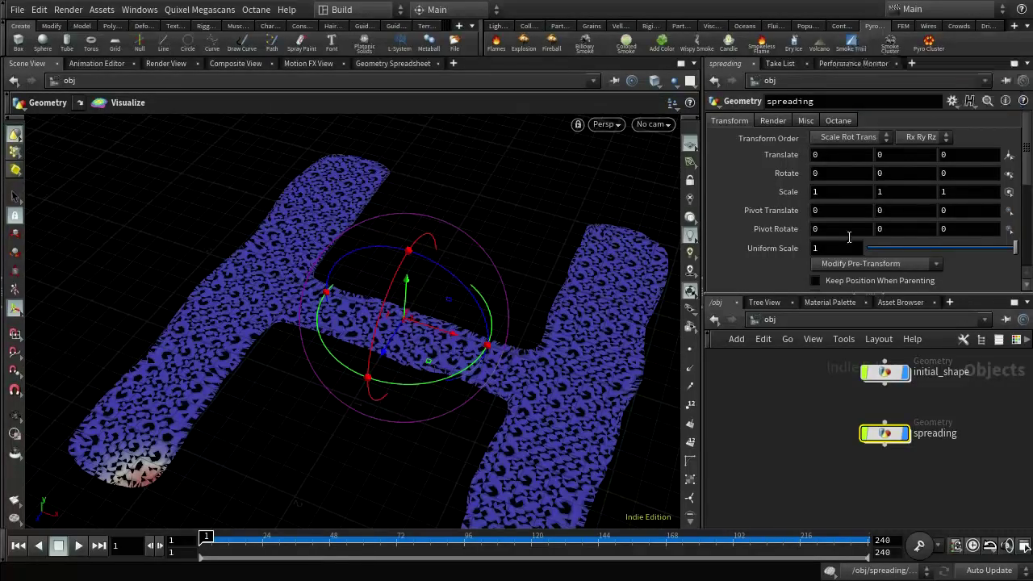
Add a new Geometry object beside spreading and rename it 'source_fuel'
middle_drag(928, 460, 861, 451)
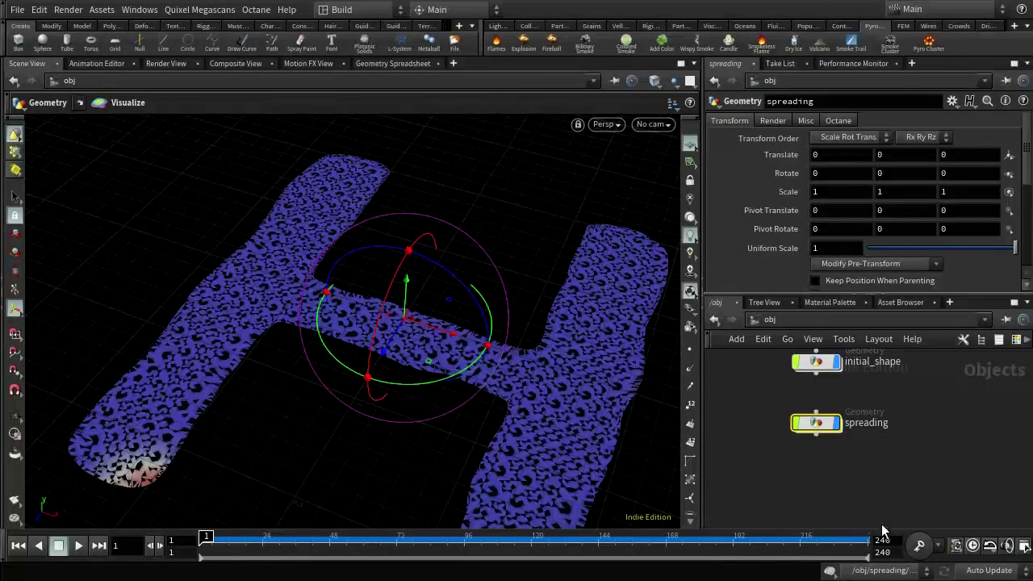
key(Tab)
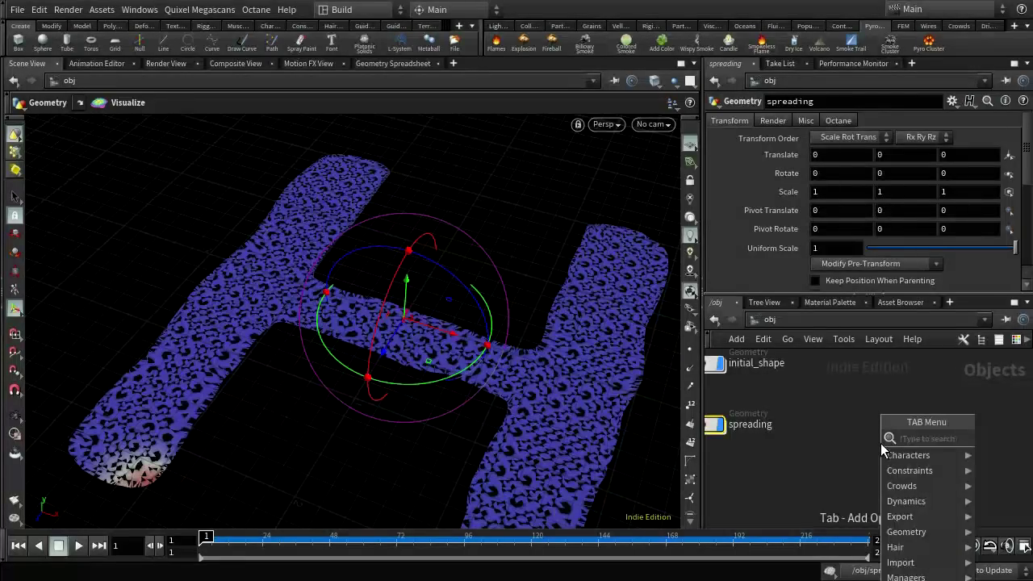
text(ge)
key(Return)
click(841, 424)
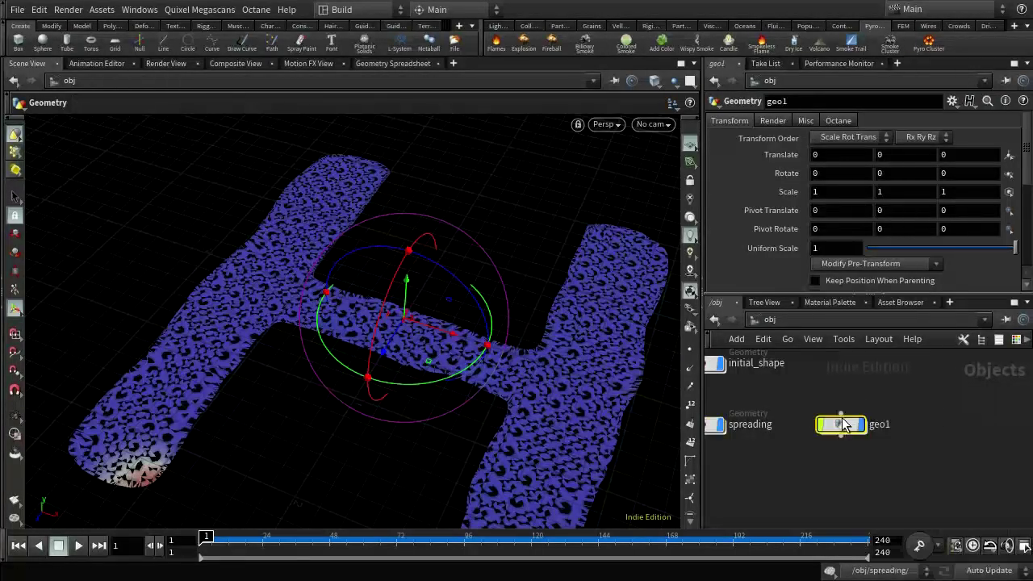
click(777, 101)
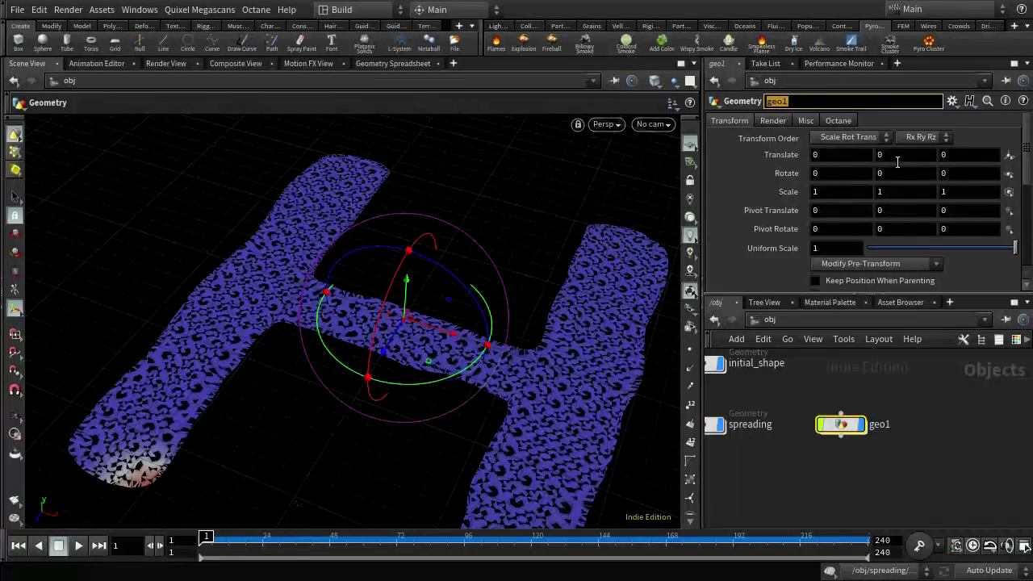
text(source_fu)
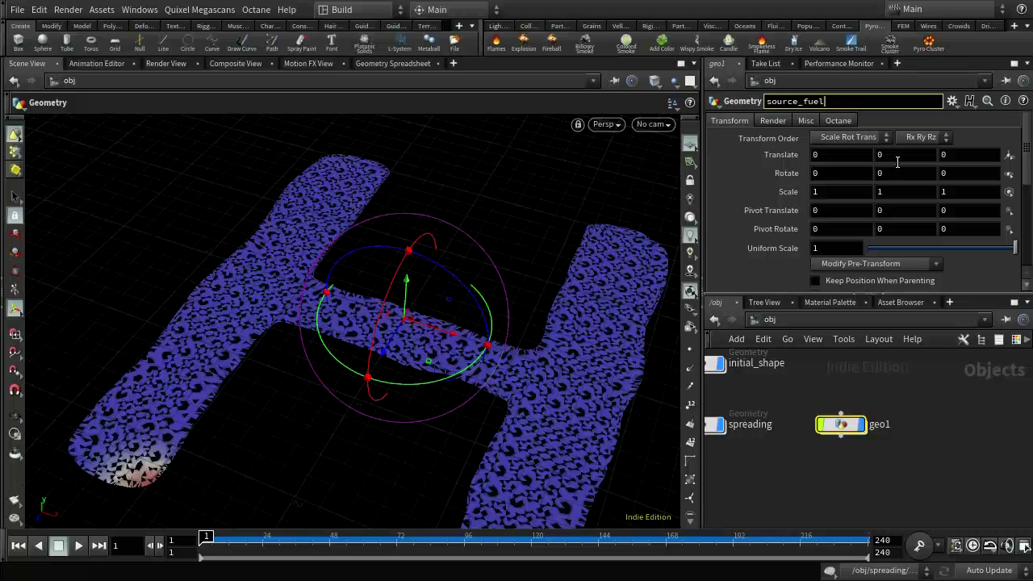
text(el)
key(Return)
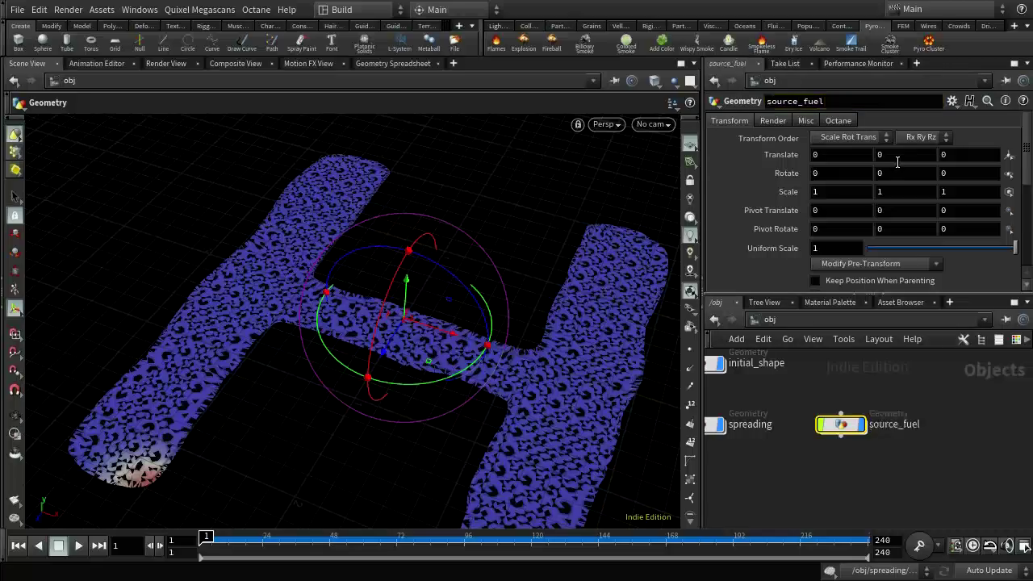
Inside source_fuel, add an Object Merge with Object 1 set to /obj/spreading
double_click(843, 428)
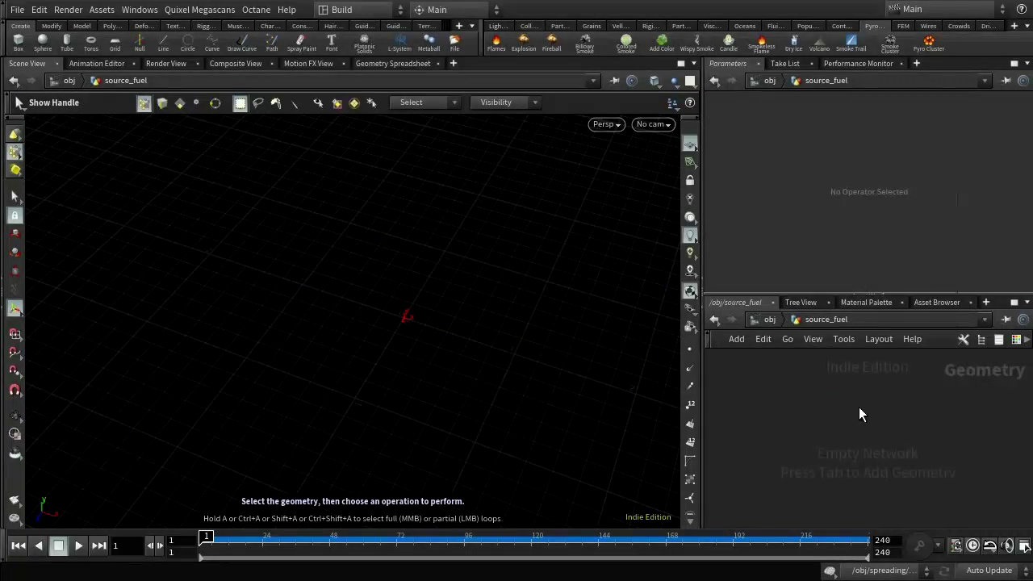
key(Tab)
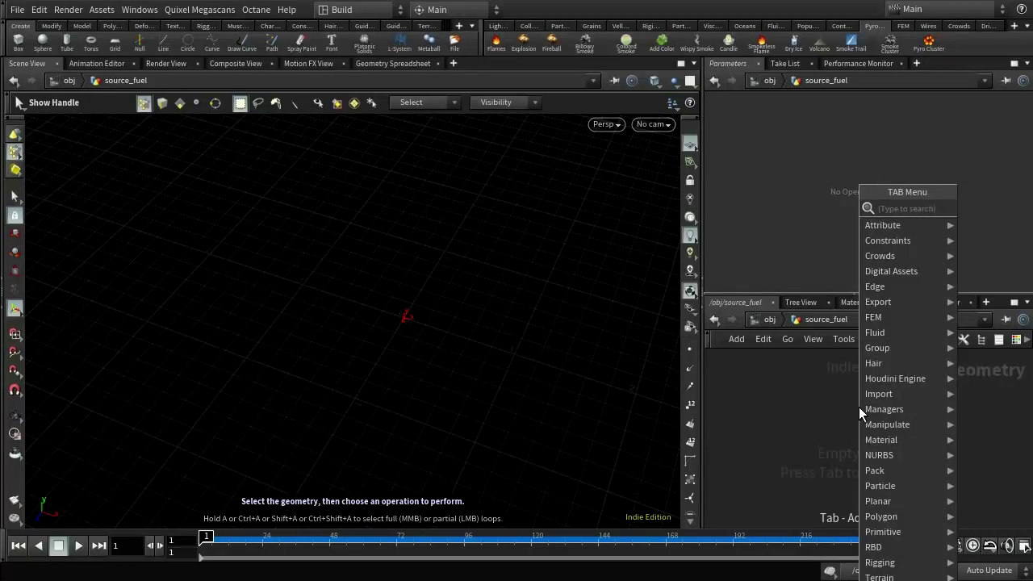
text(obje)
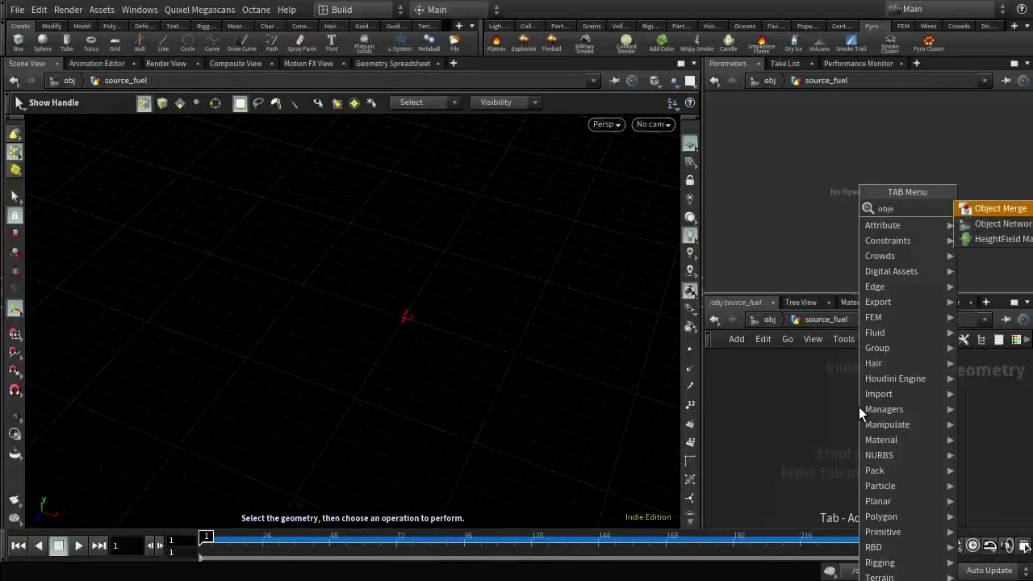
key(Return)
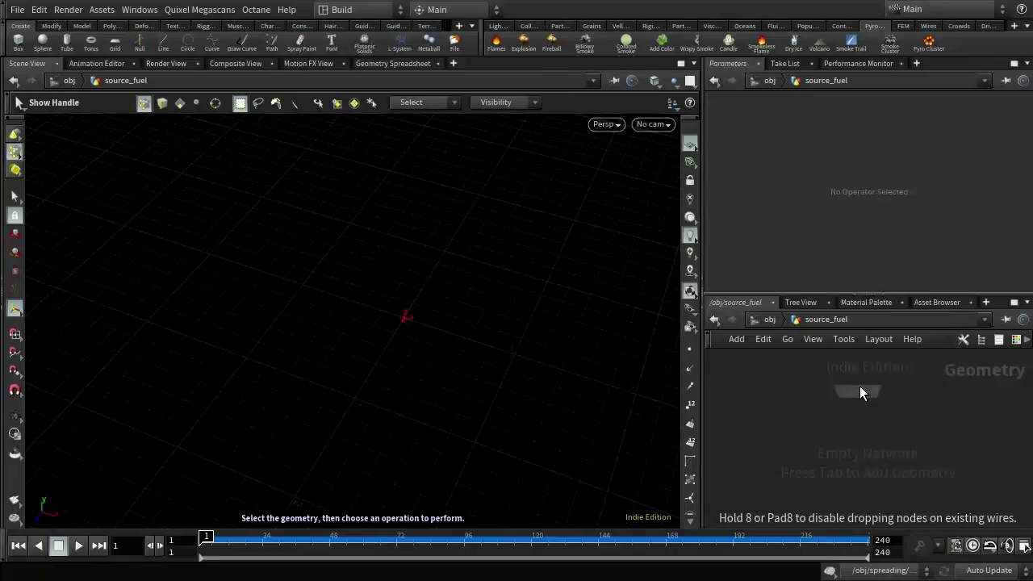
click(860, 386)
click(1011, 155)
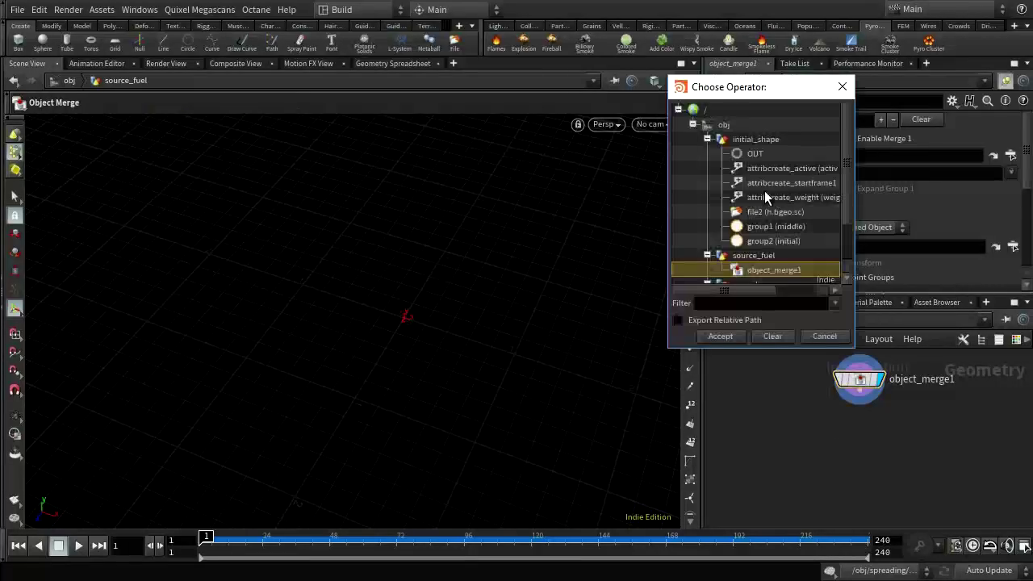
click(706, 138)
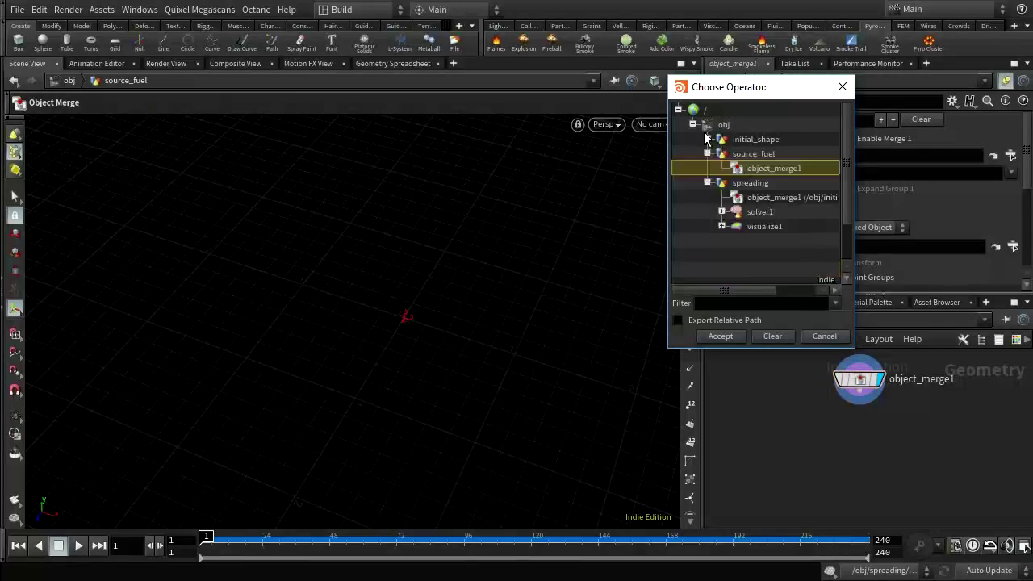
click(750, 183)
click(722, 337)
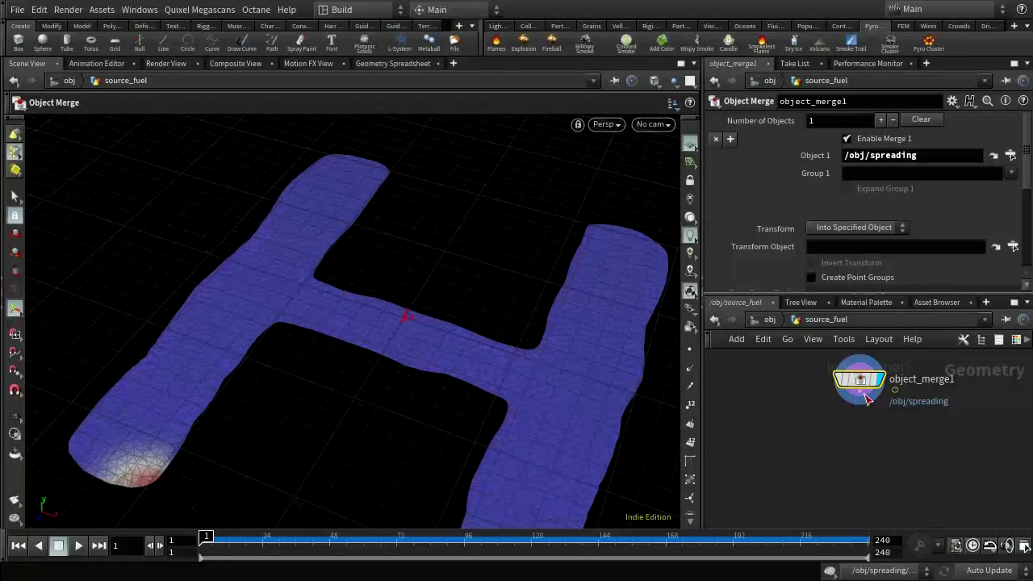
key(Tab)
text(blas)
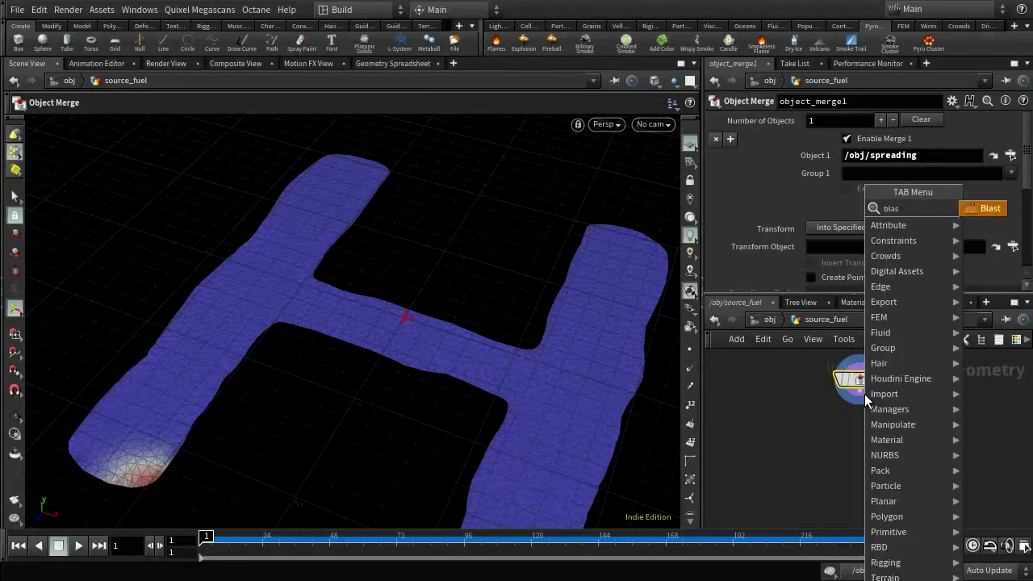
click(973, 210)
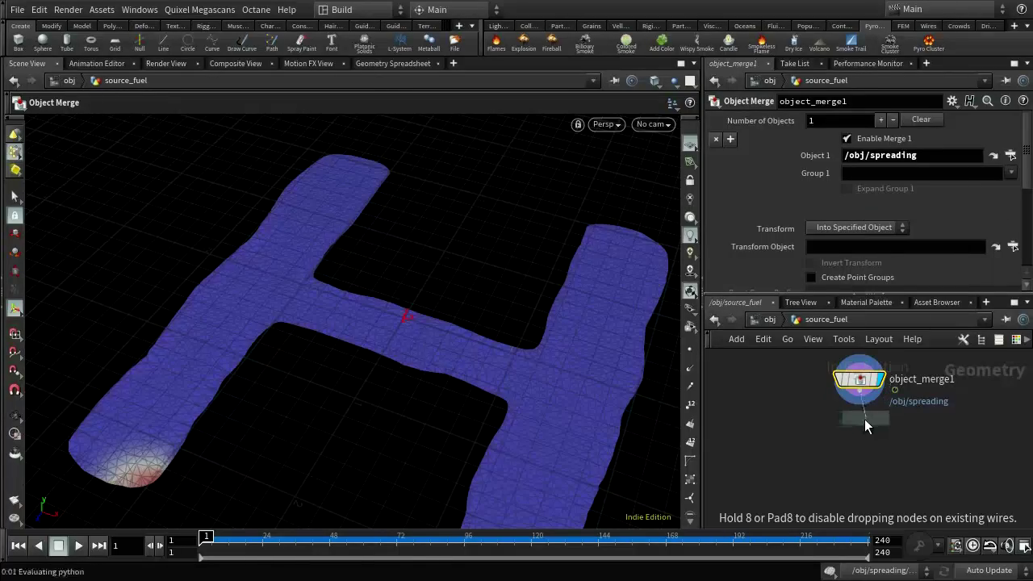
click(862, 423)
click(856, 121)
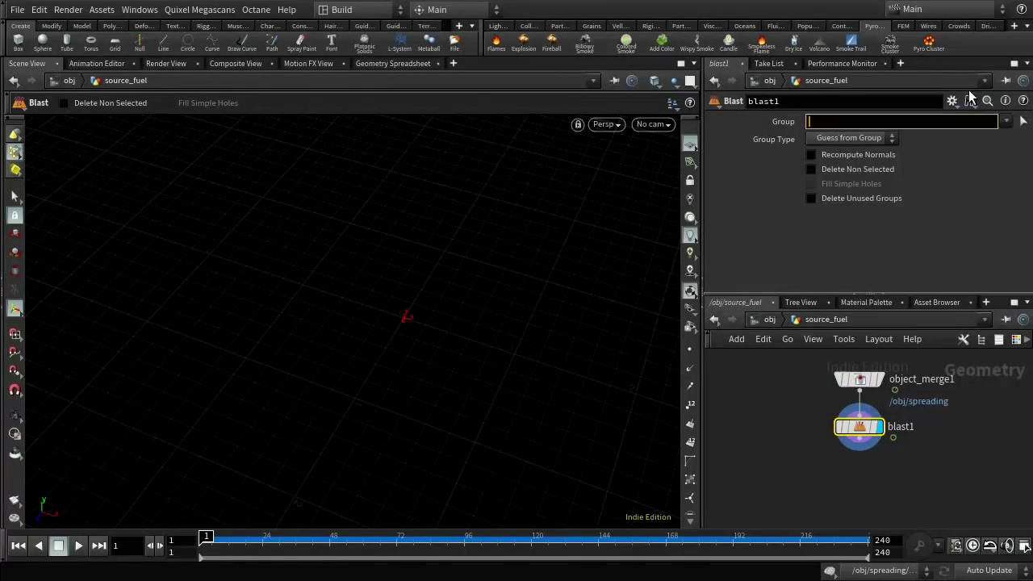
text(@active)
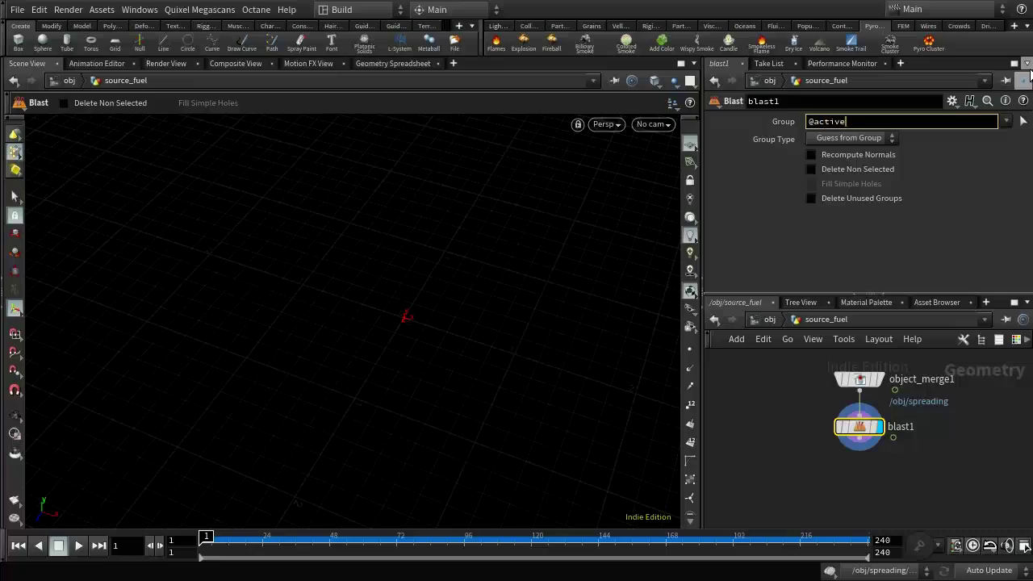
text(>0.5)
key(Return)
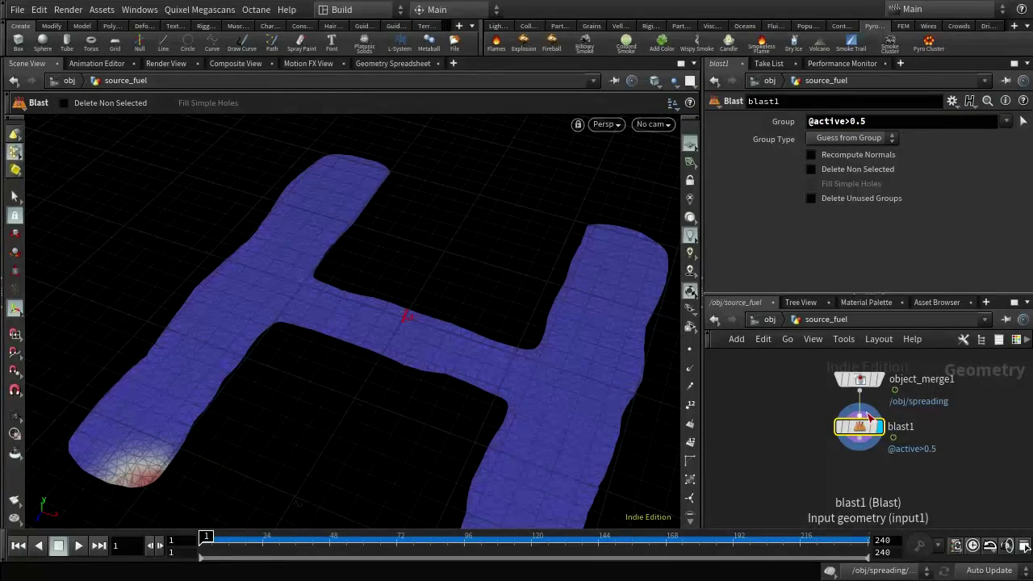
click(812, 169)
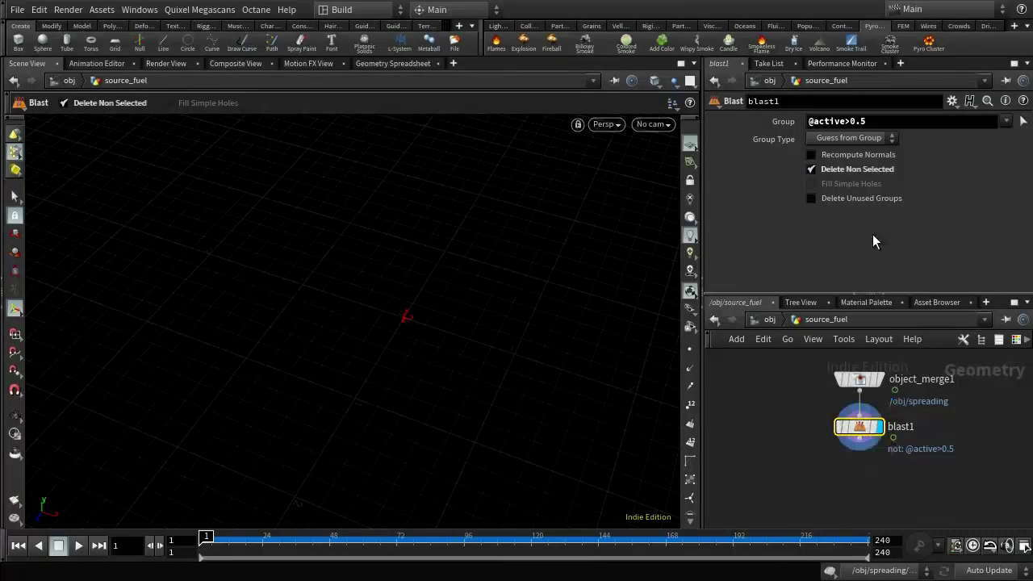
click(861, 137)
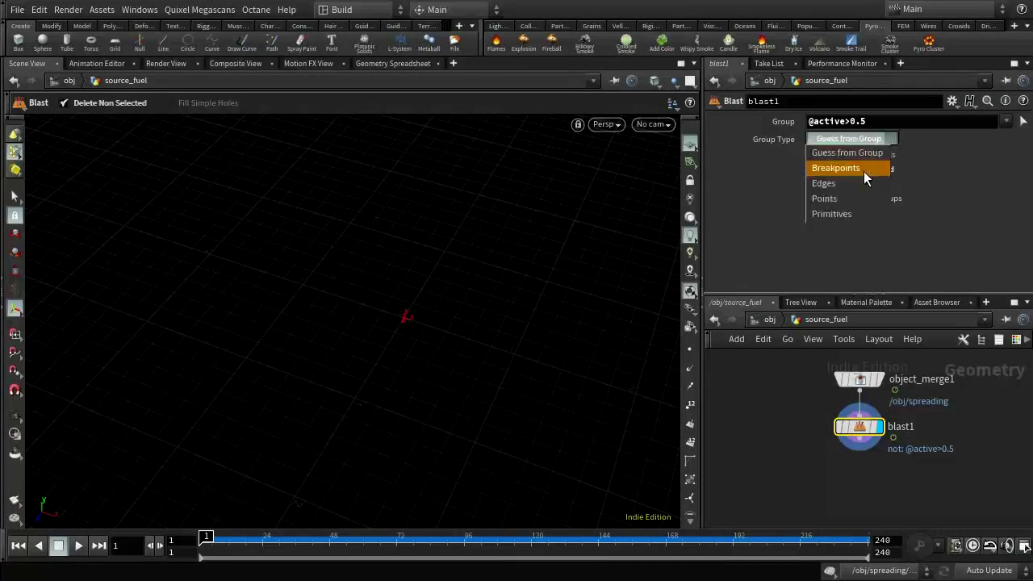
click(853, 196)
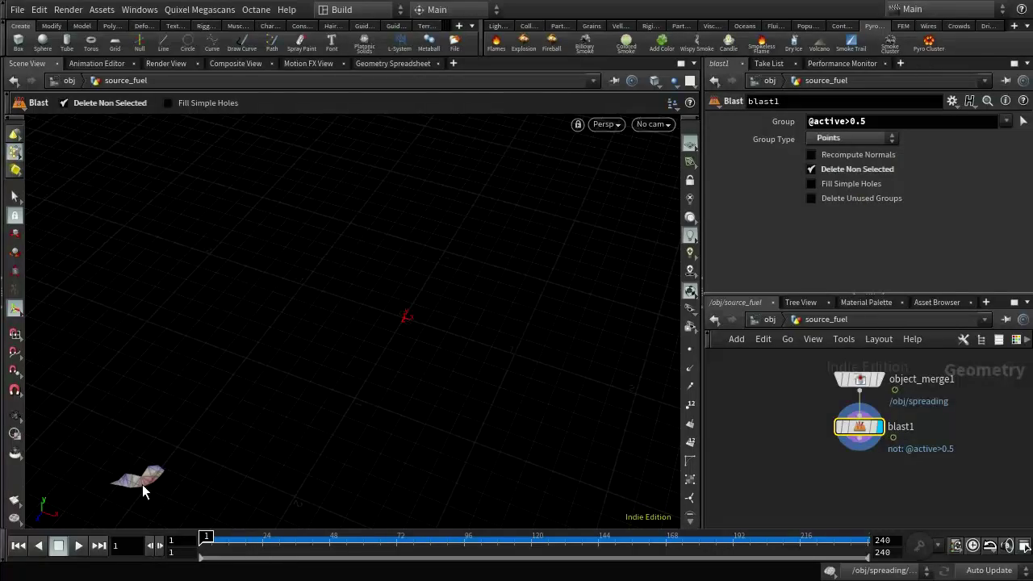
Step through frames to watch the fuel area grow, then save the scene
mouse_move(207, 536)
mouse_down()
mouse_move(575, 536)
mouse_move(207, 536)
mouse_up()
key(ctrl+s)
middle_drag(863, 480, 865, 438)
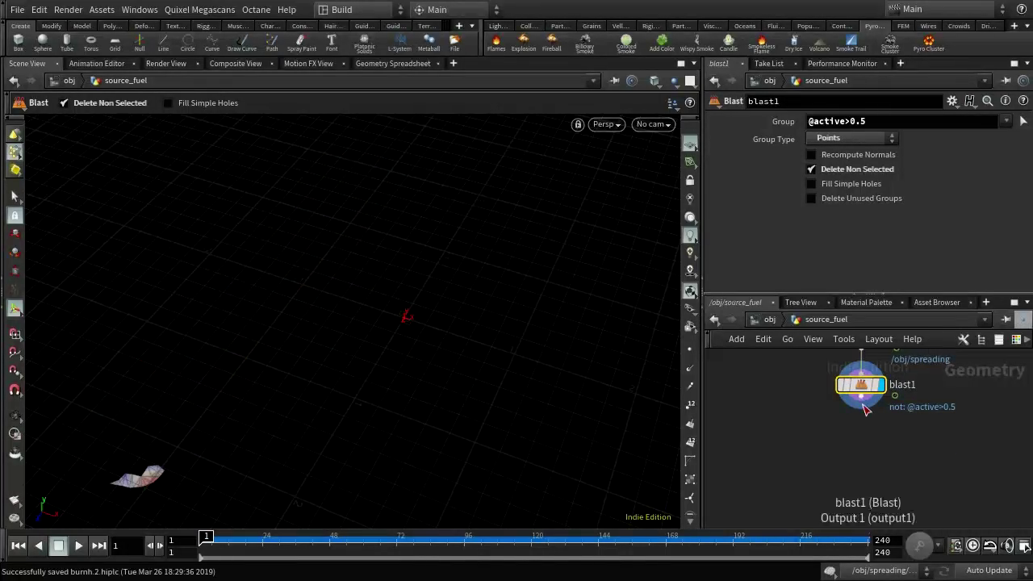
key(Tab)
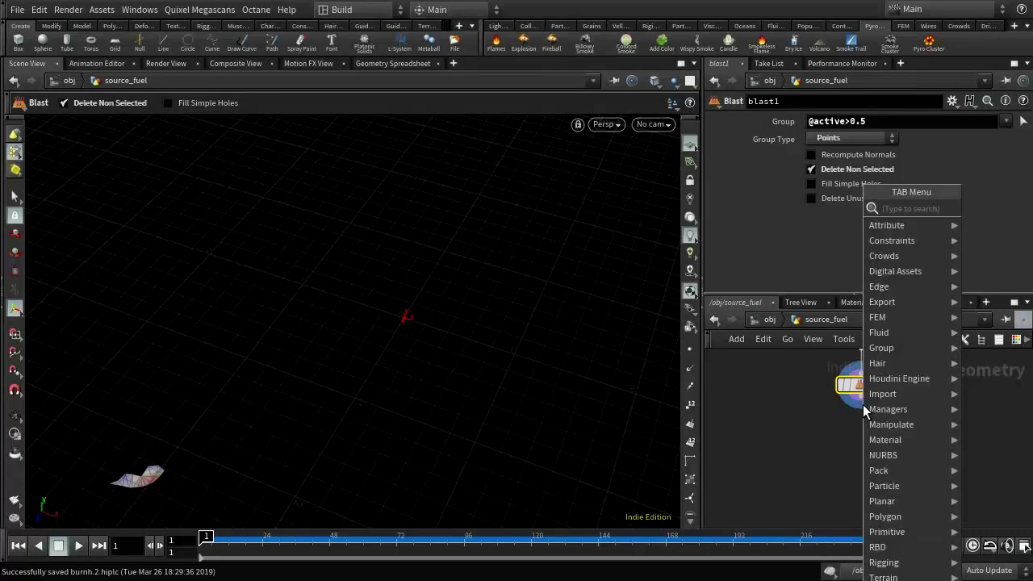
Add a Scatter node below blast1
text(scat)
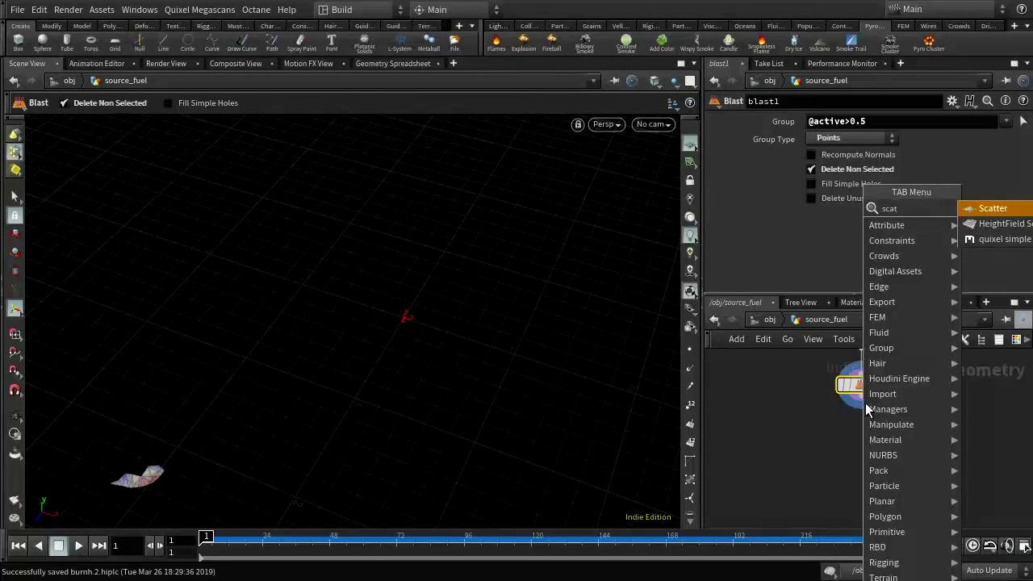
click(977, 208)
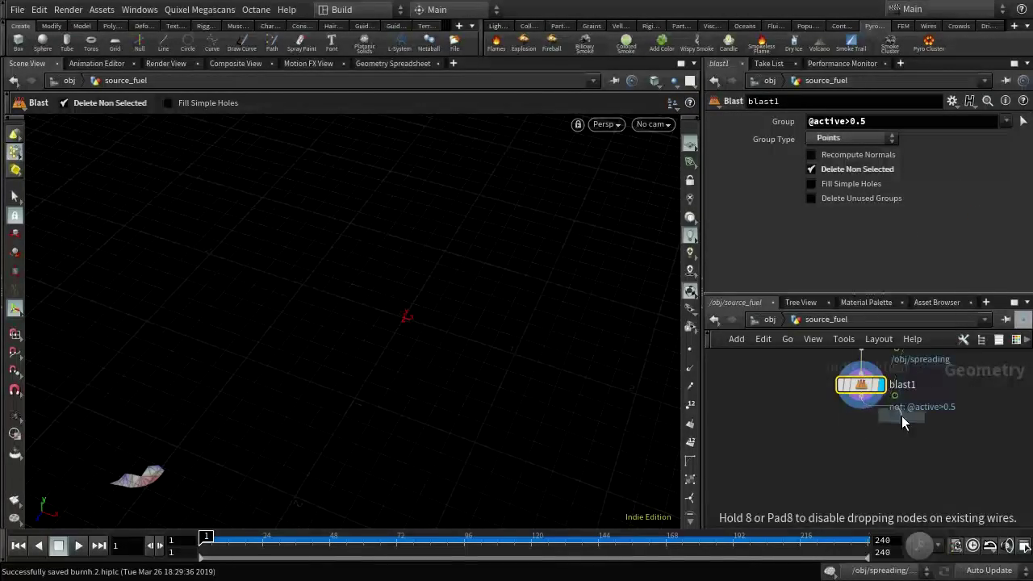
click(860, 428)
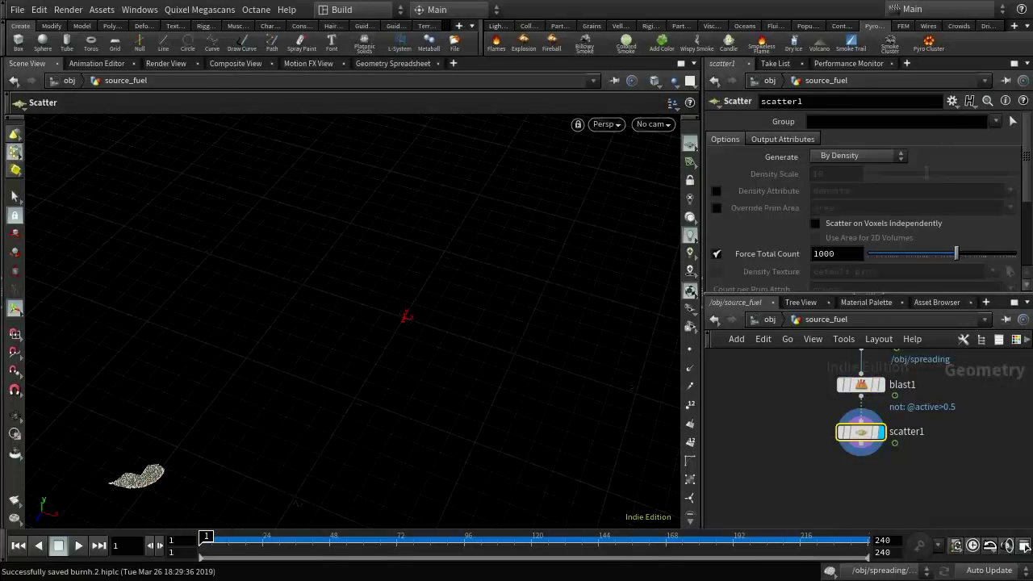
Set scatter1 to Count per Primitive with 100 points and scrub to watch it grow
click(847, 155)
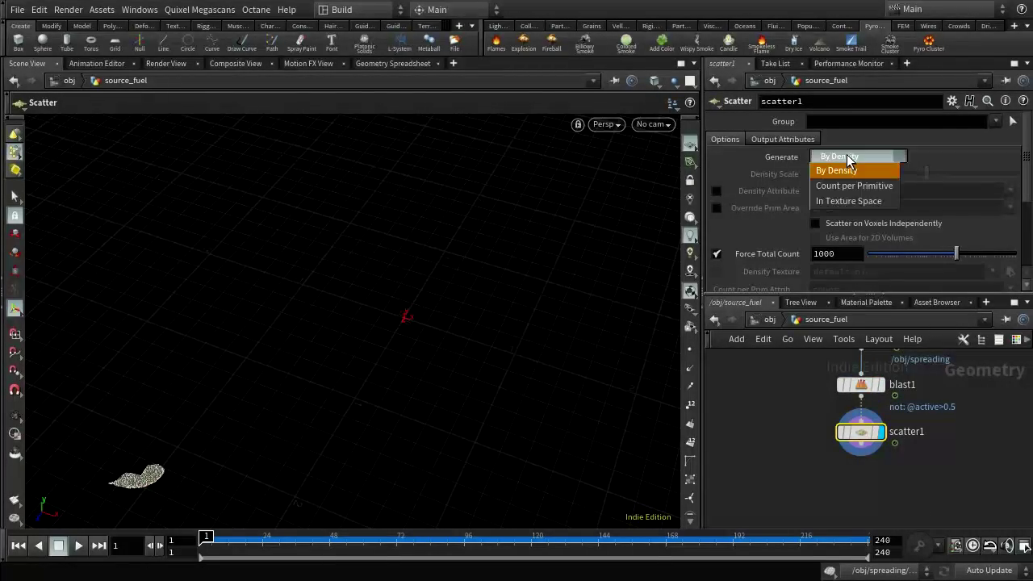
click(881, 187)
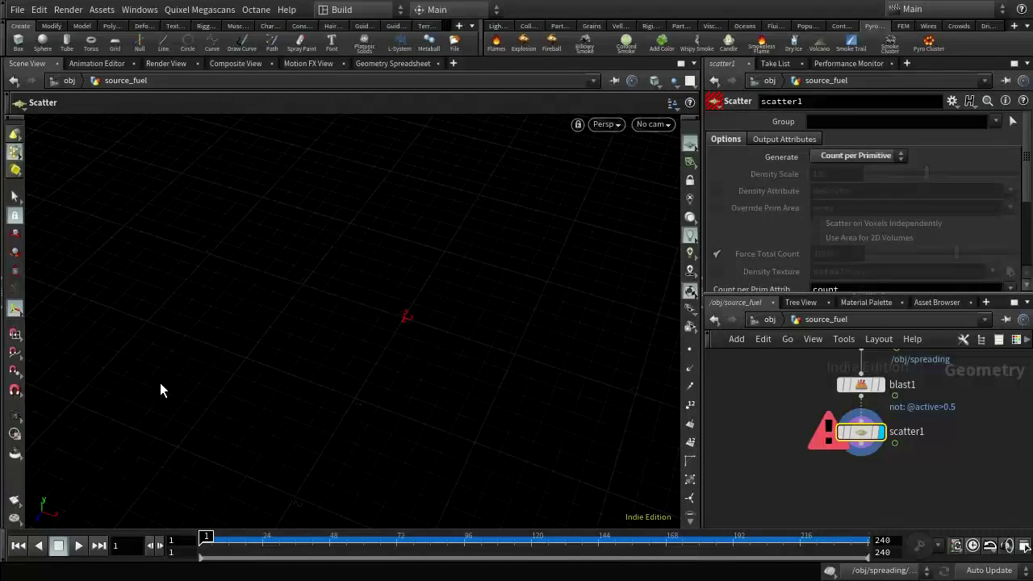
scroll(843, 191, down, 4)
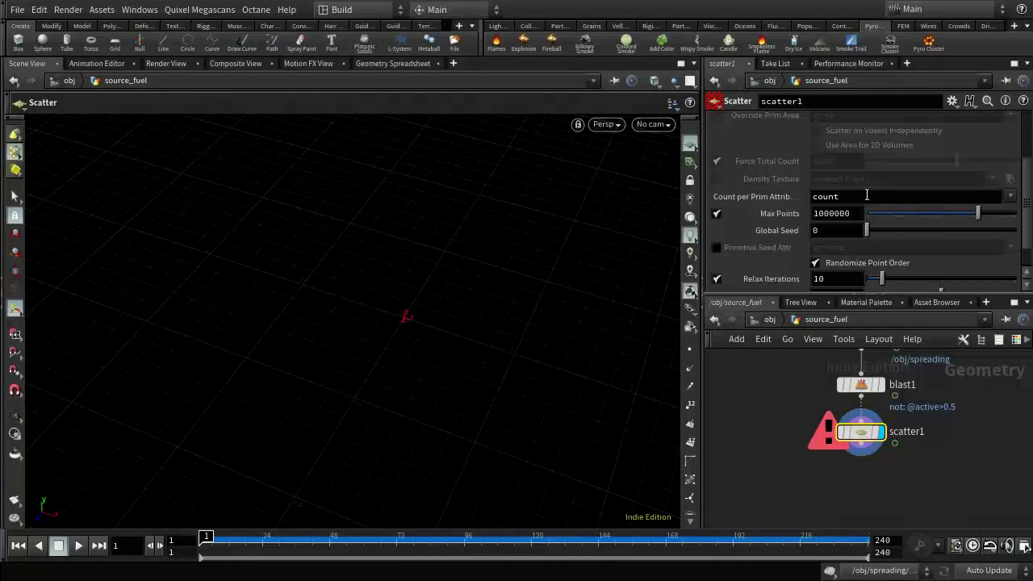
double_click(853, 196)
key(BackSpace)
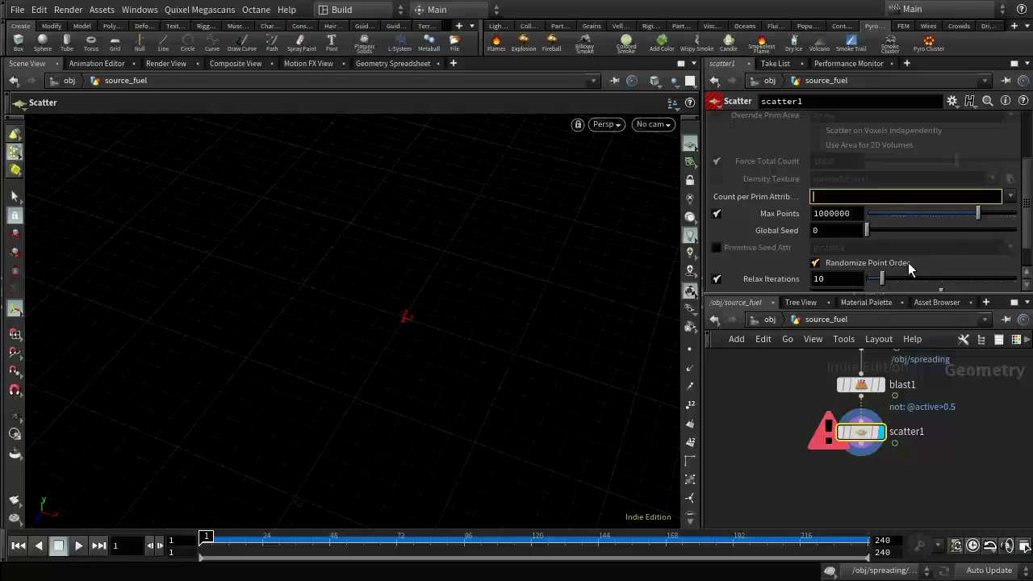
text(1000)
key(Return)
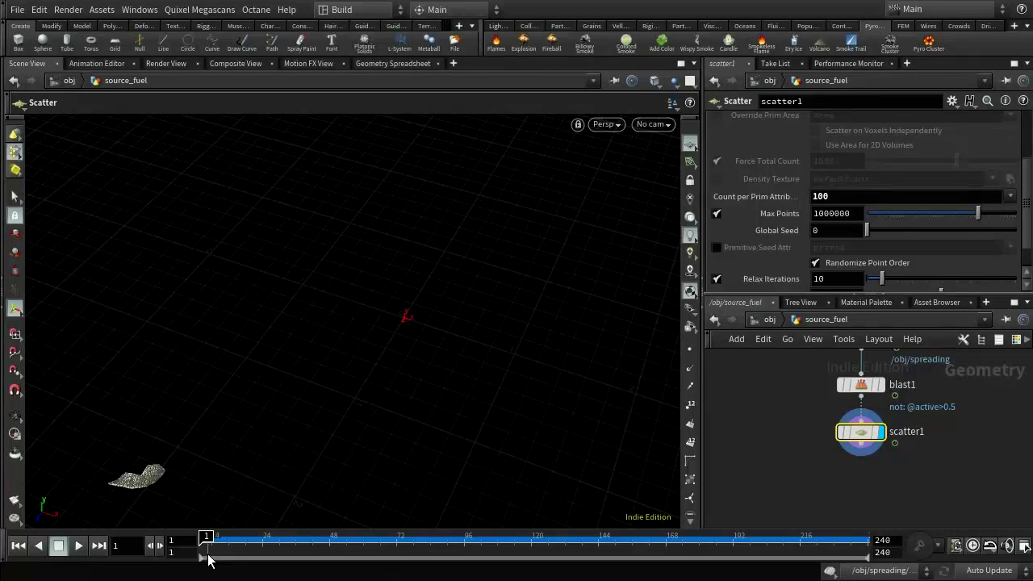
mouse_move(206, 539)
mouse_down()
mouse_move(482, 521)
mouse_move(582, 546)
mouse_up()
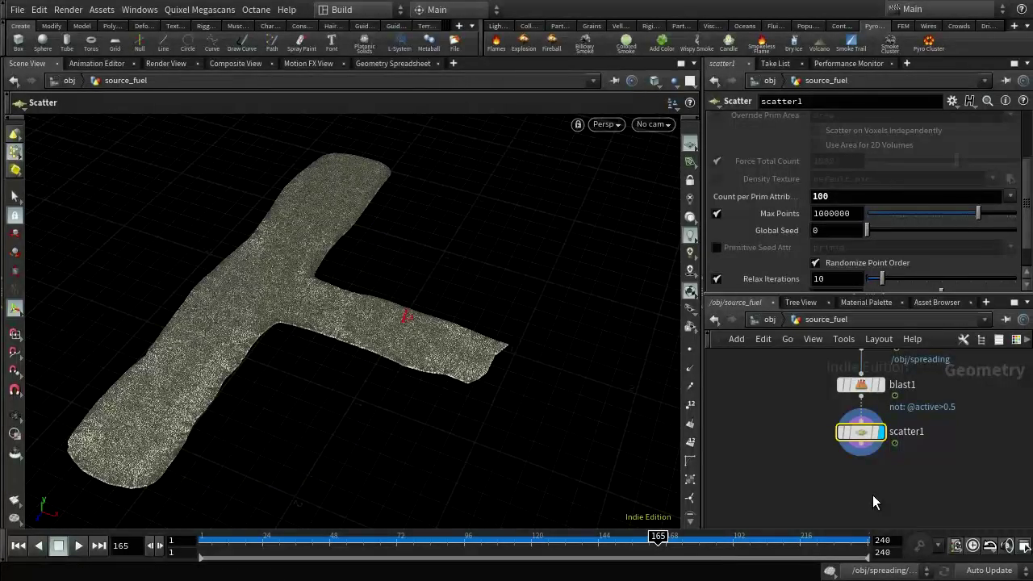
Lower scatter1's count per primitive to 5
middle_click(864, 440)
click(849, 194)
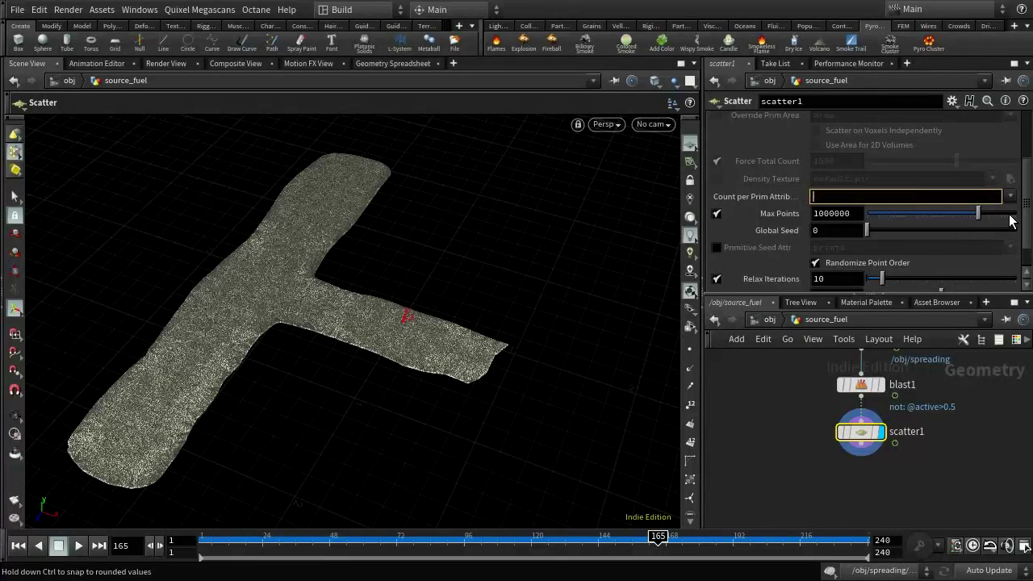
text(5)
key(Return)
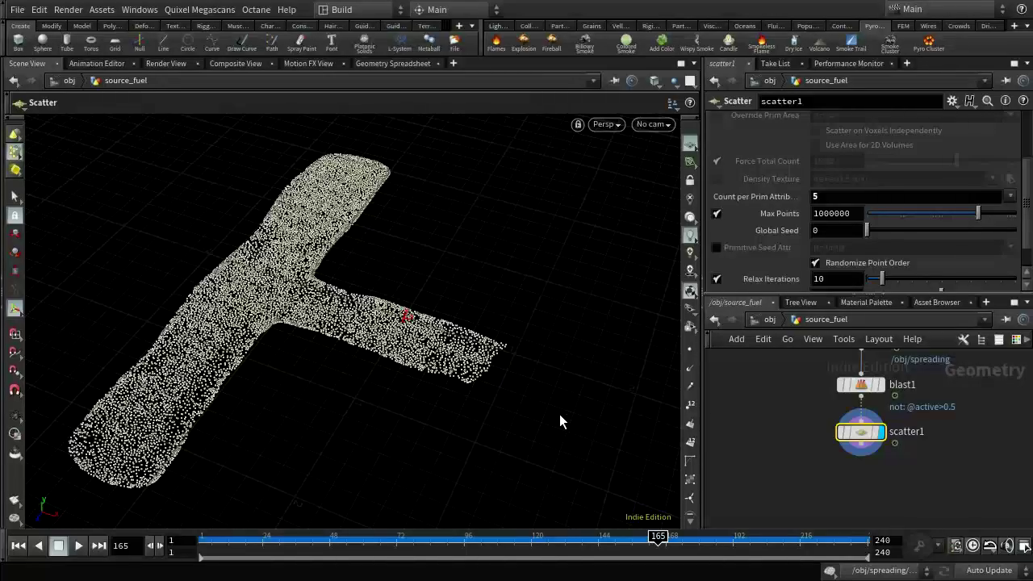
Scrub to the last frame and back, keeping Count per Primitive as the mode
drag(666, 546, 888, 536)
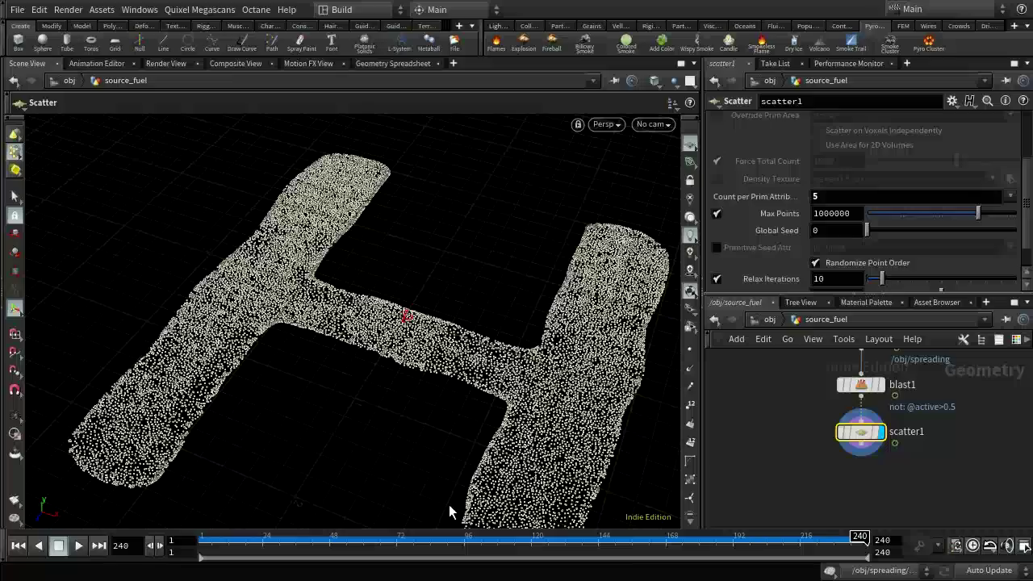
scroll(895, 188, up, 3)
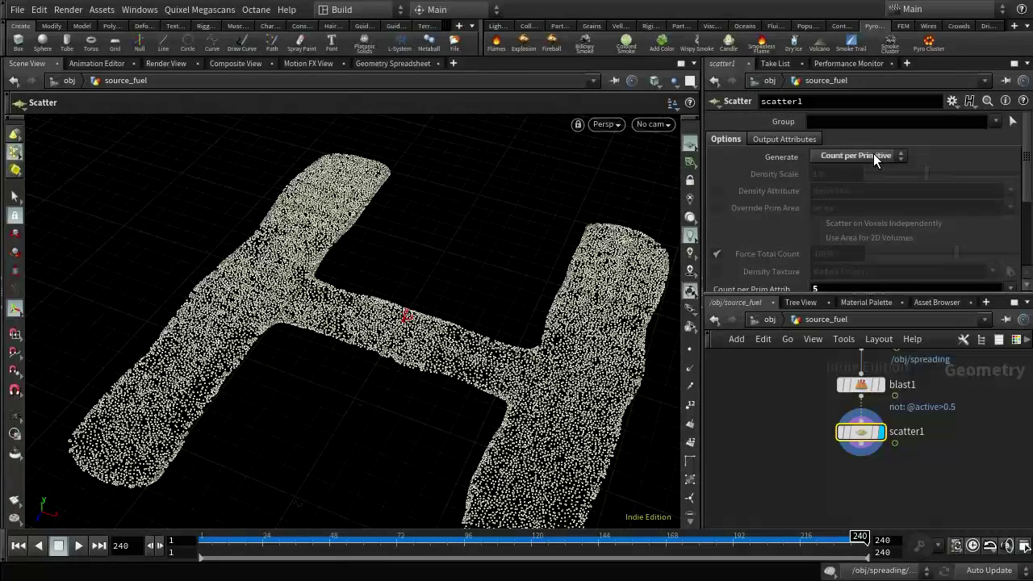
click(903, 154)
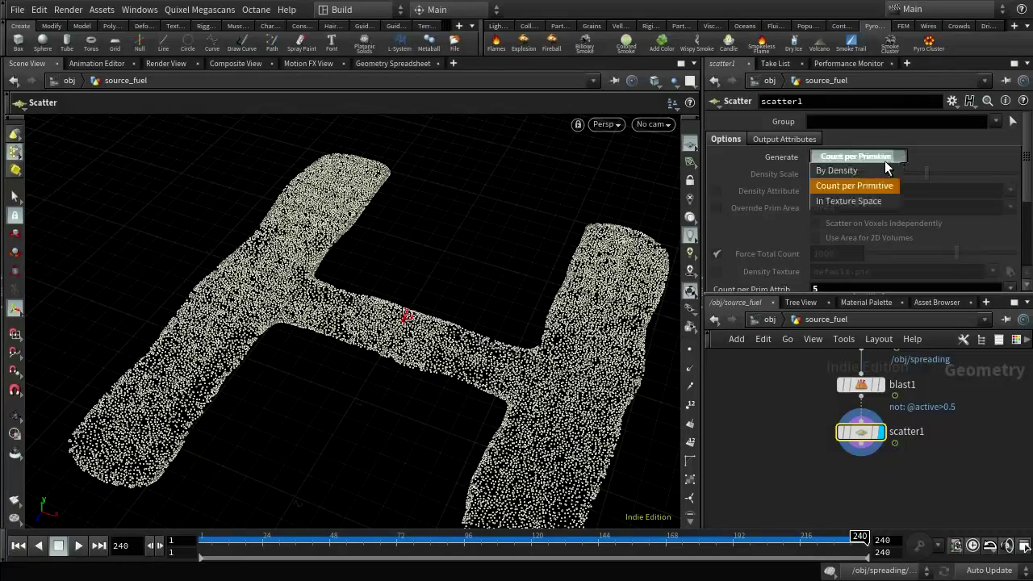
click(854, 185)
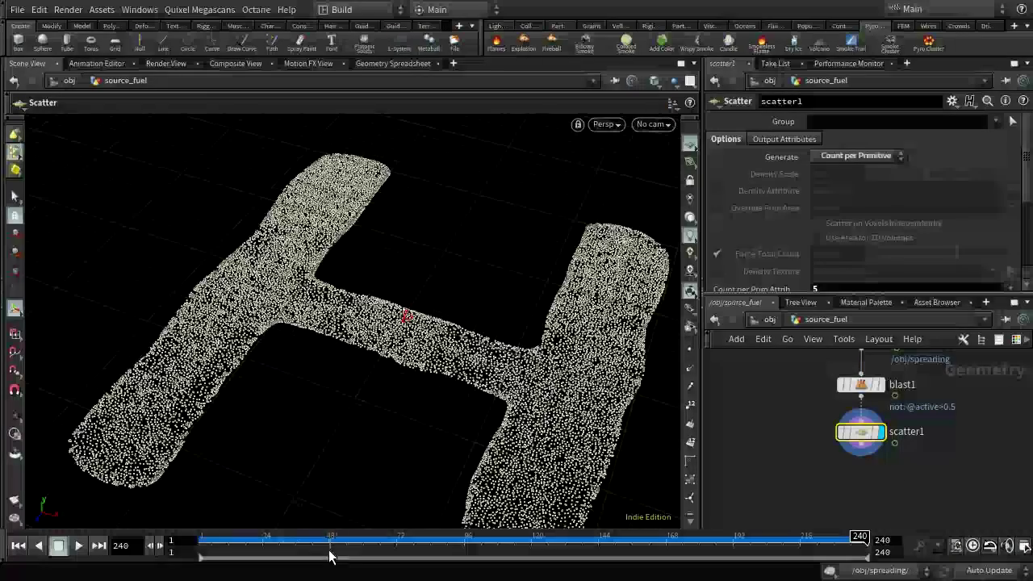
drag(242, 543, 206, 543)
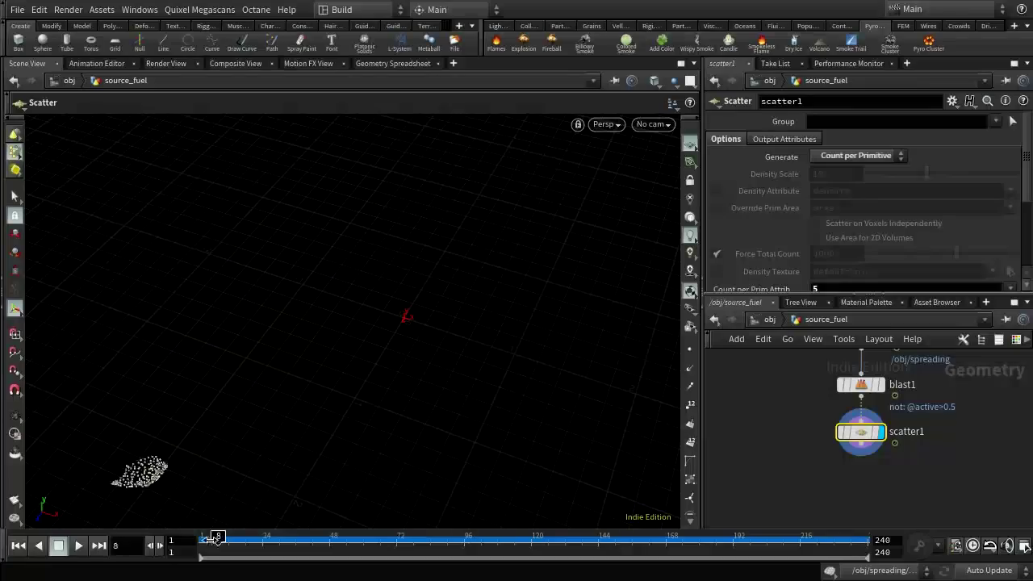
middle_drag(907, 484, 927, 417)
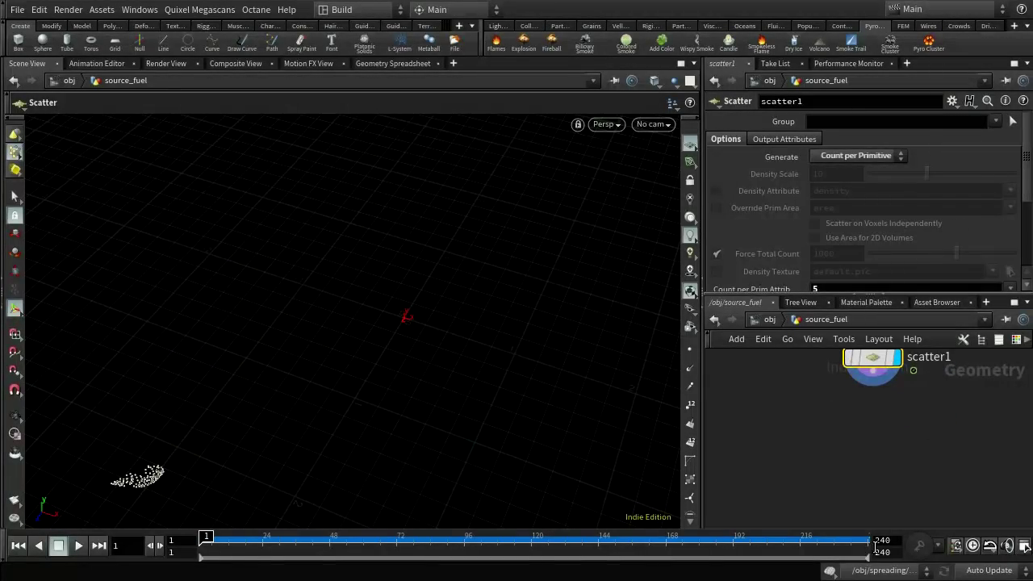
Add a Time Shift node aligned directly under scatter1
key(Tab)
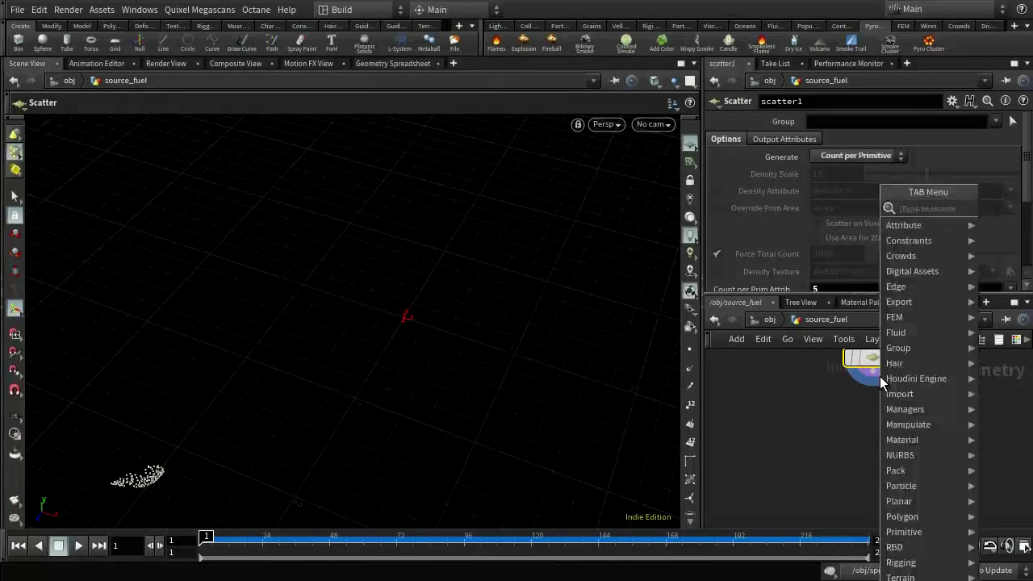
text(time)
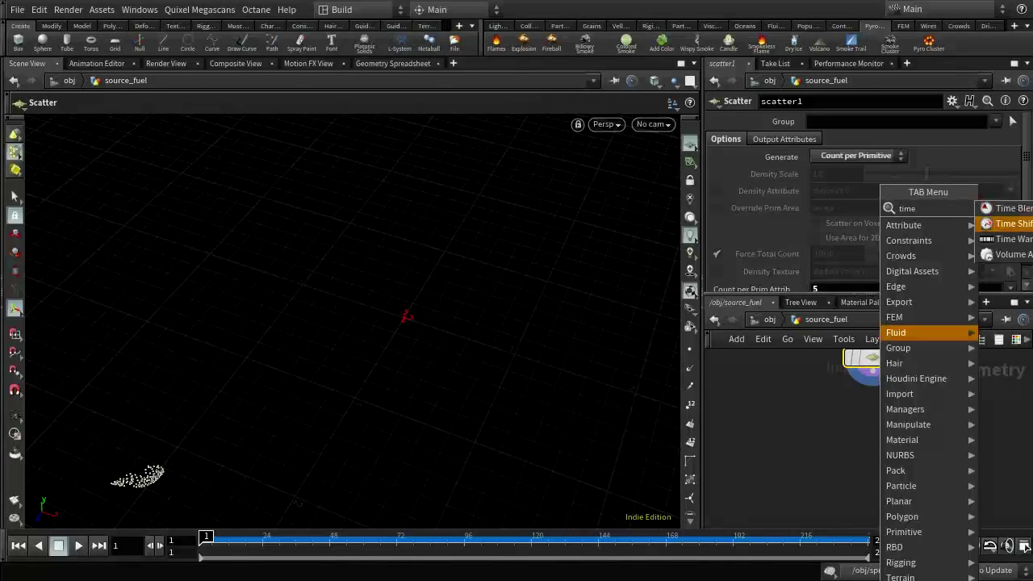
key(Return)
click(860, 410)
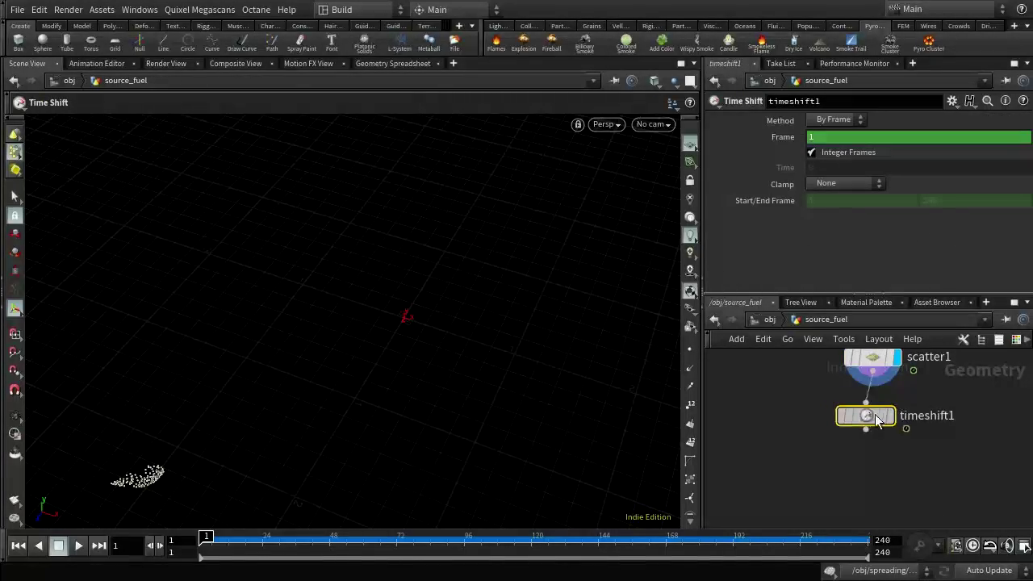
drag(905, 430, 892, 430)
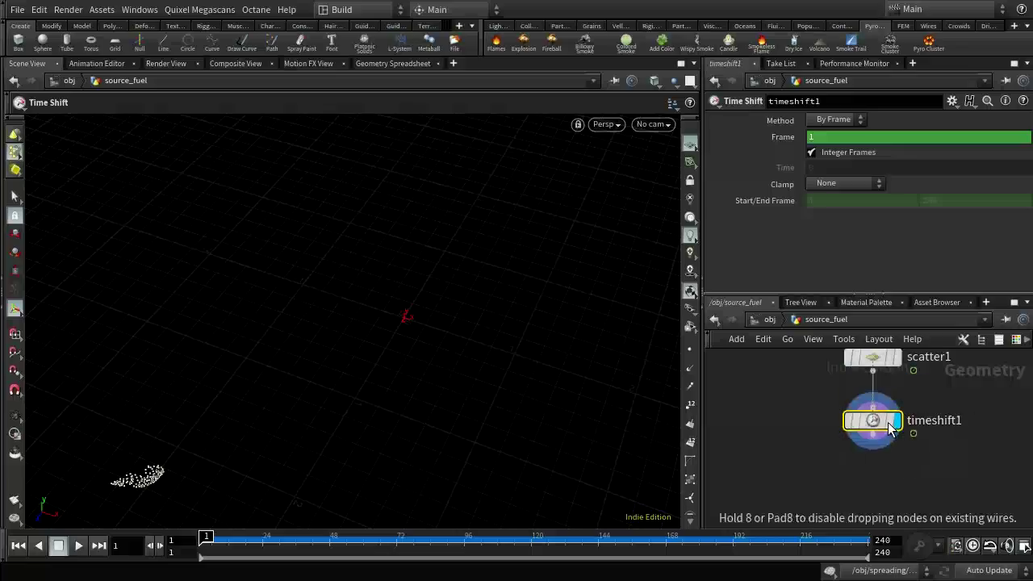
Delete the Frame channel on timeshift1 and set Frame to $RFEND
right_click(789, 140)
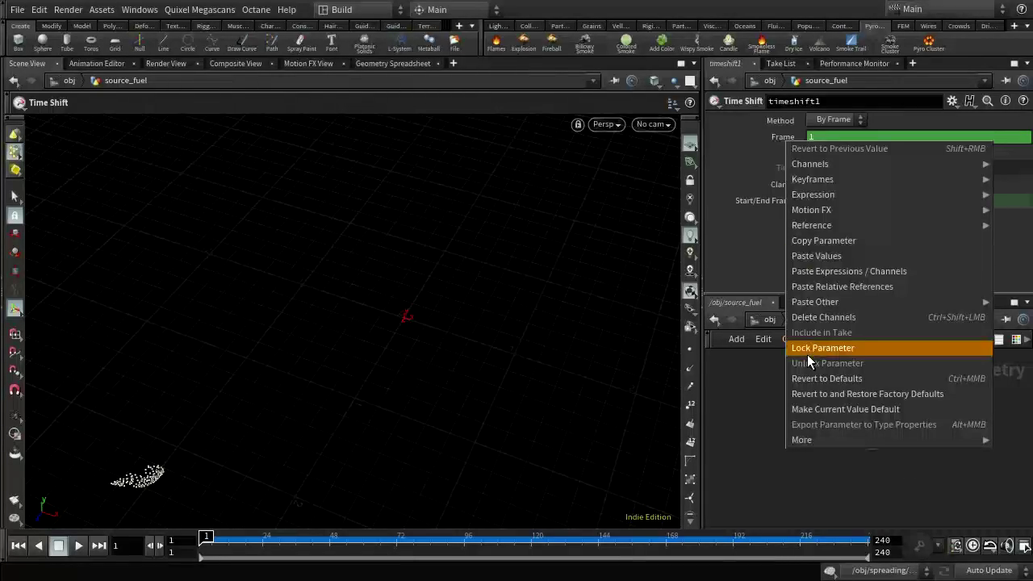
click(815, 318)
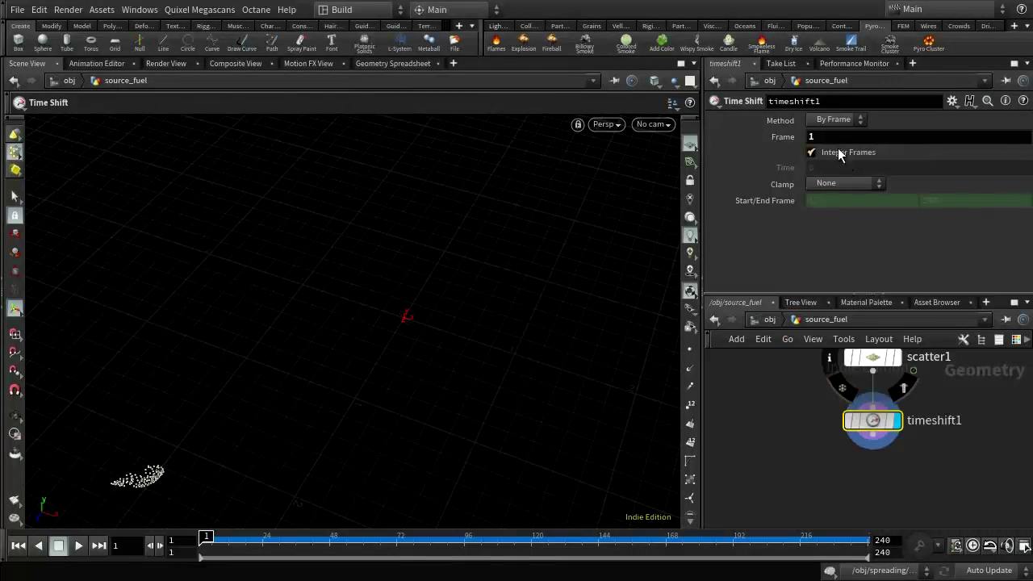
click(904, 144)
text($RFEND)
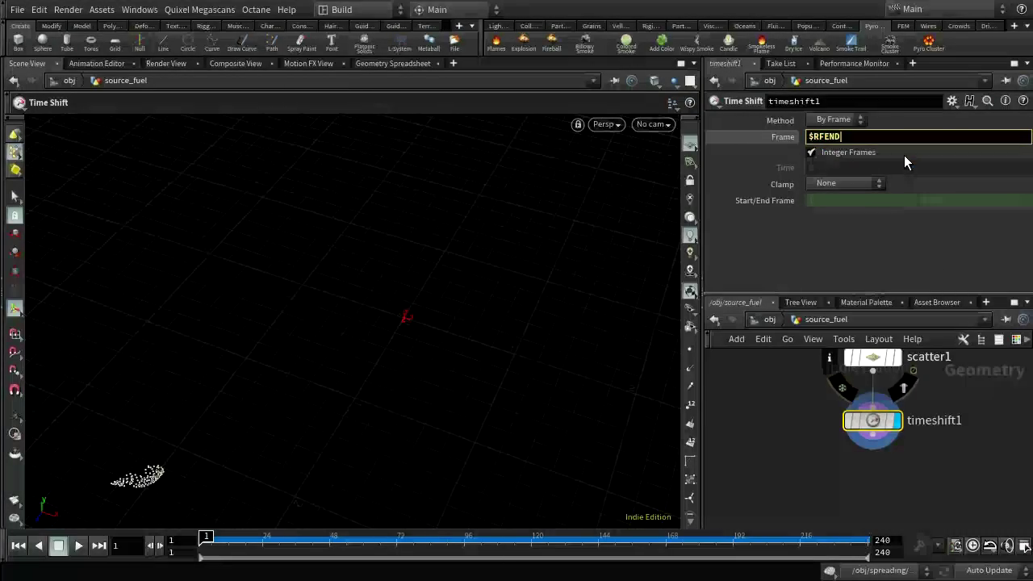
key(Return)
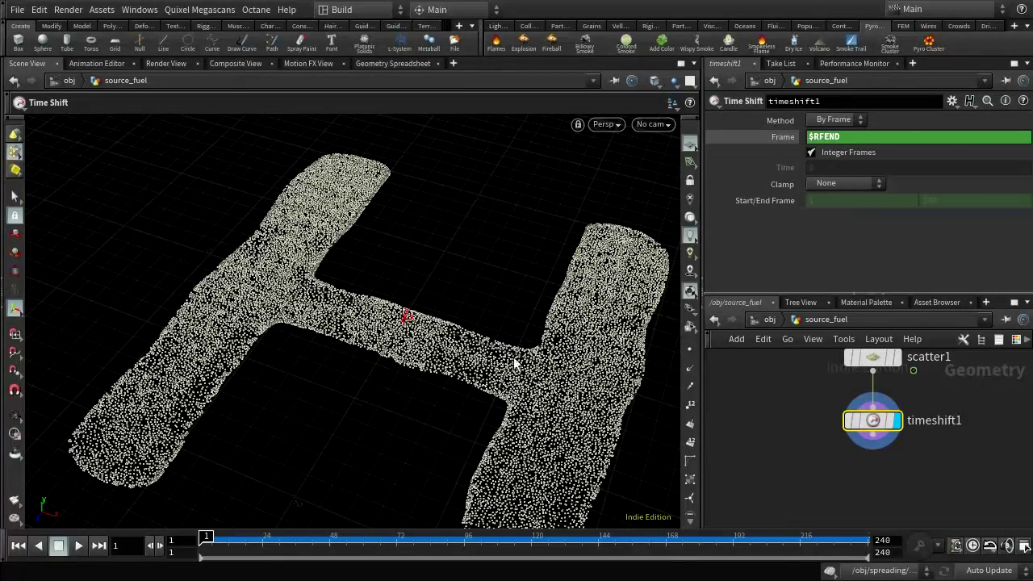
middle_drag(924, 479, 906, 430)
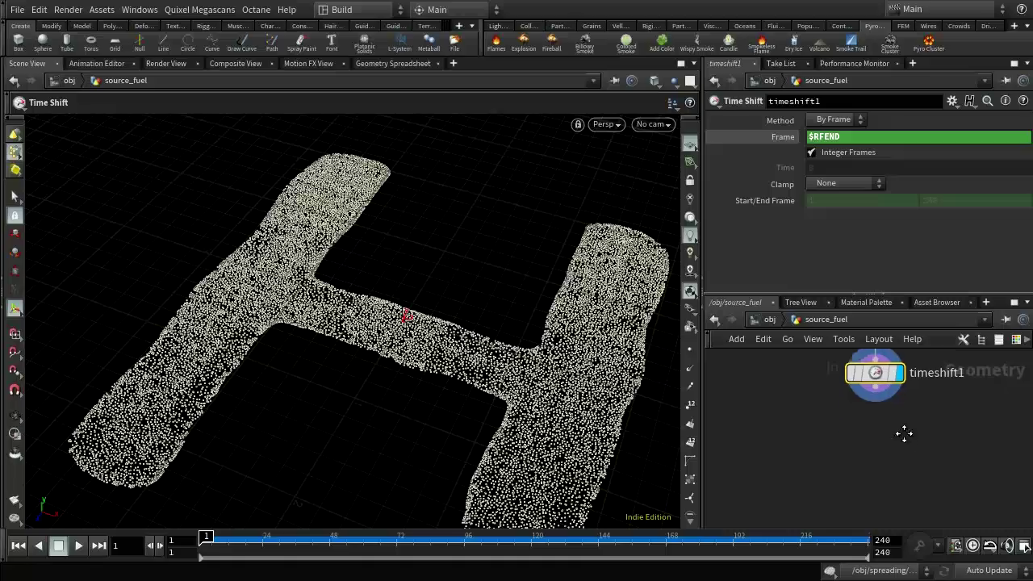
key(Tab)
Place a Cluster Points node under timeshift1, coloring the H cloud into 10 clusters
text(clus)
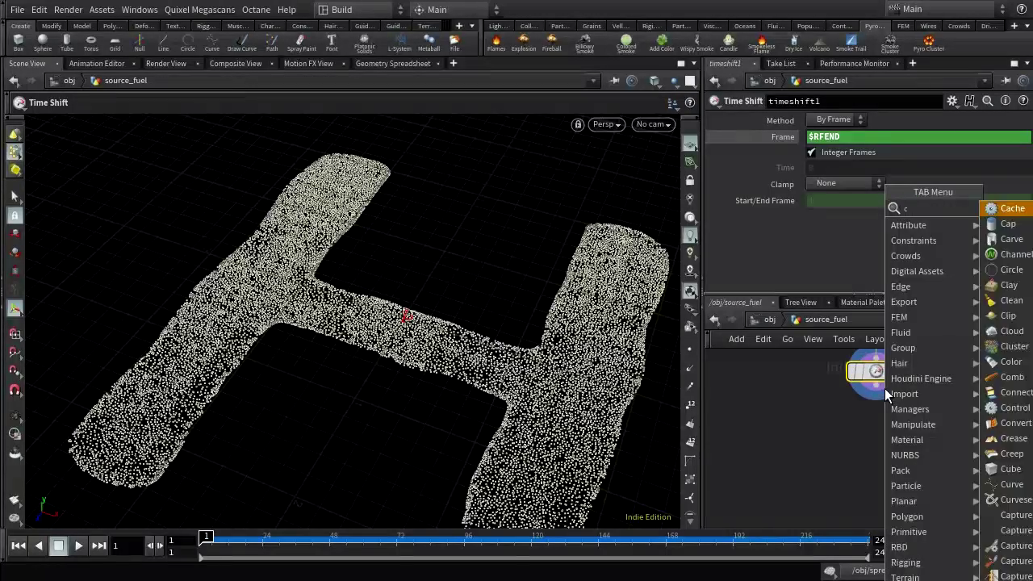
click(1011, 224)
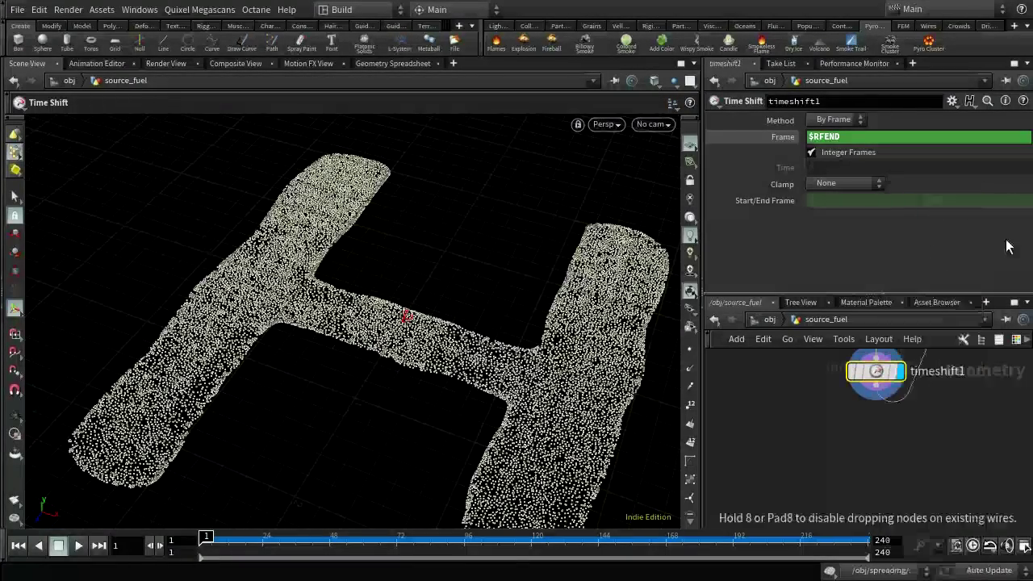
click(876, 425)
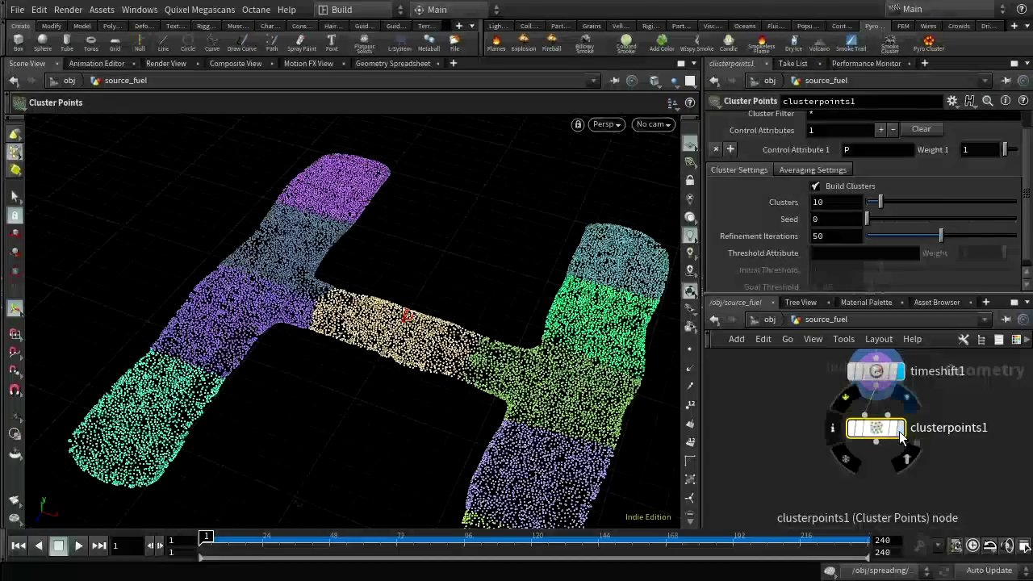
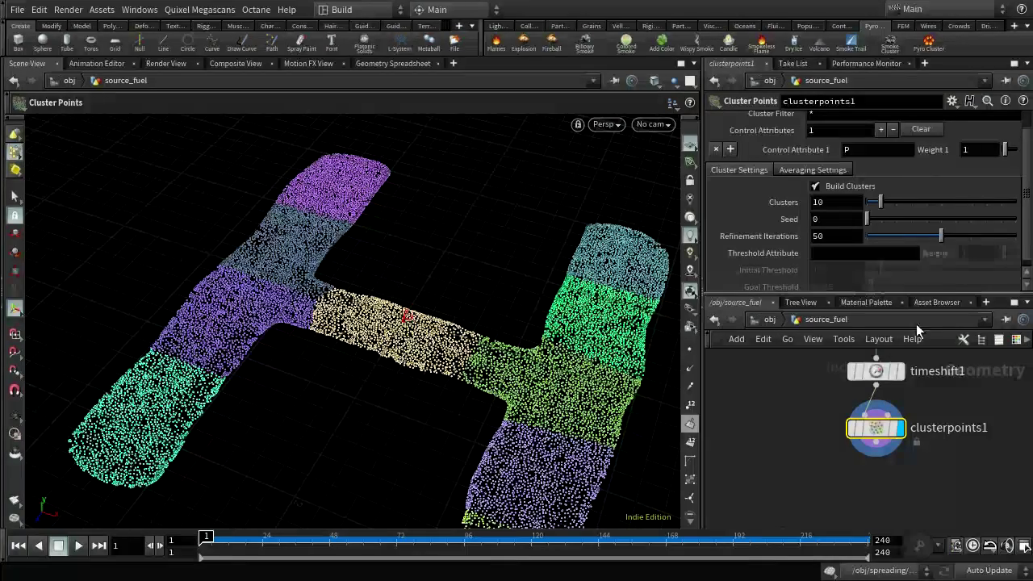
Change clusterpoints1's Output from Cluster Points to Both, then frame all nodes
mouse_move(878, 438)
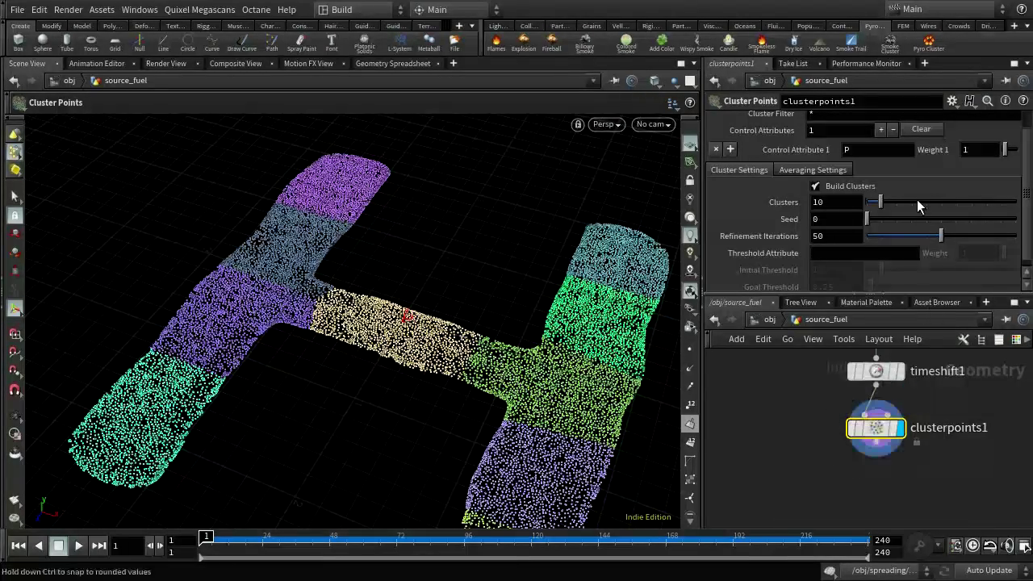
scroll(917, 193, up, 1)
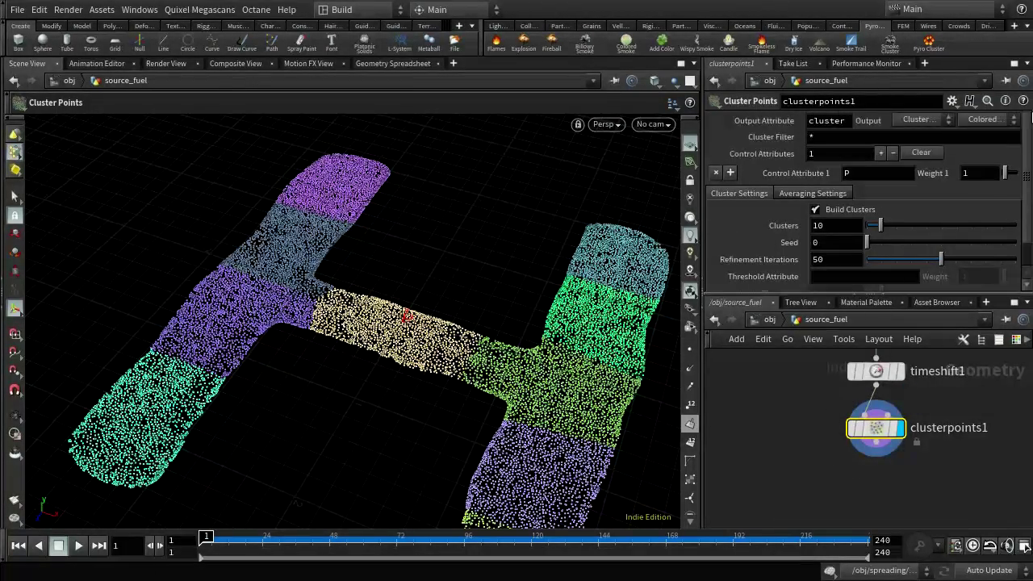
click(911, 121)
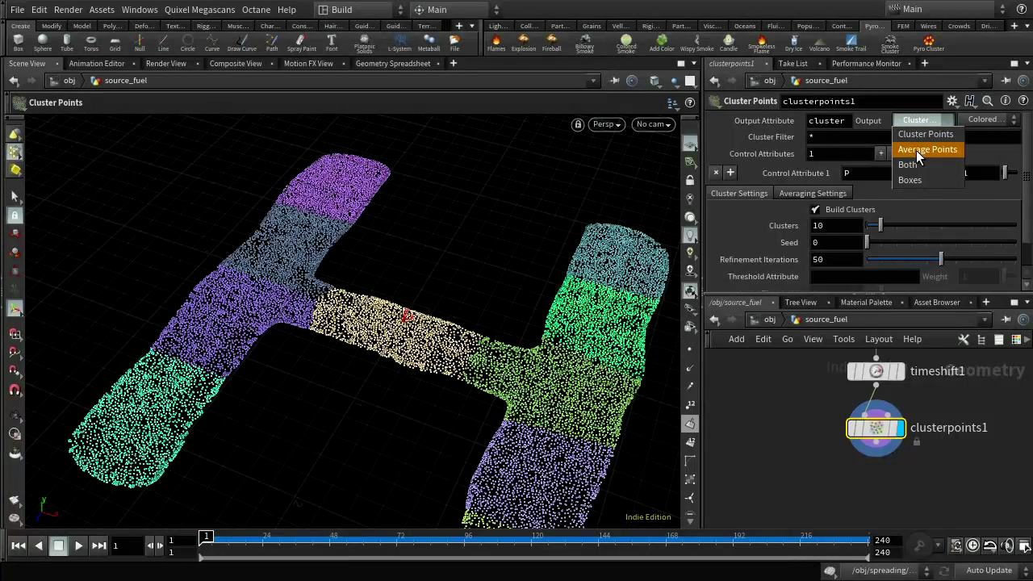
click(912, 164)
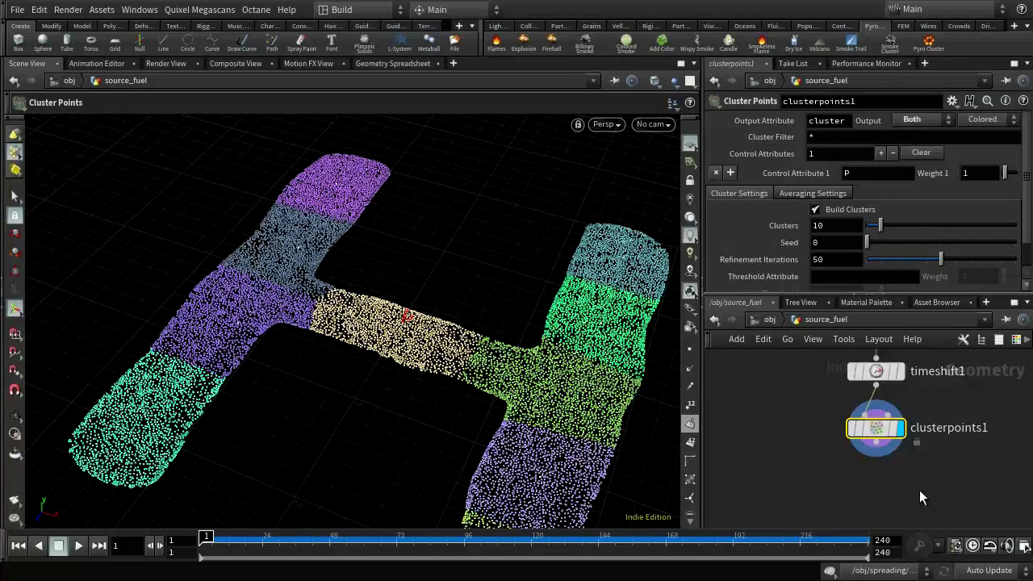
key(h)
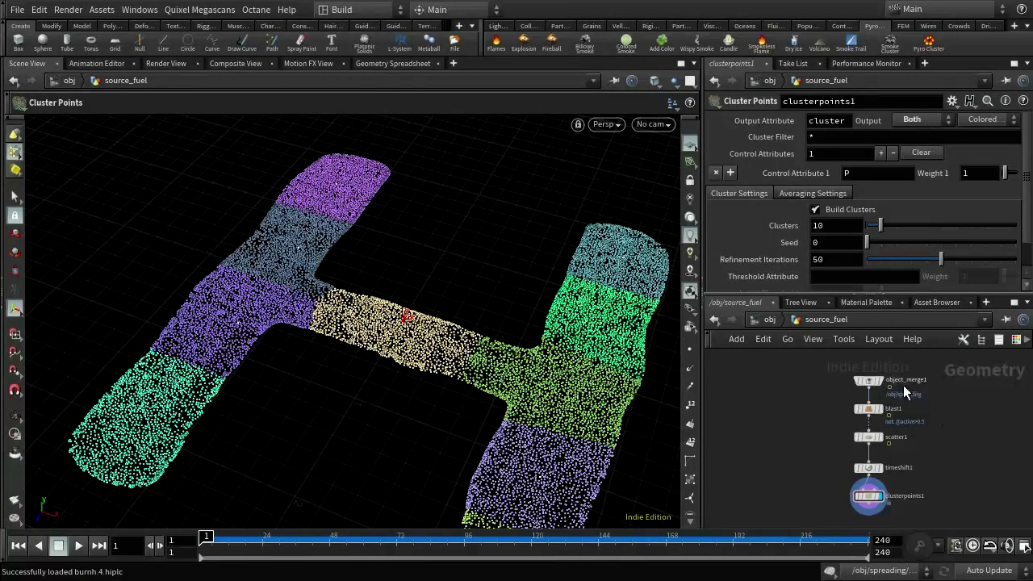
Inspect attribcreate_startframe1 inside initial_shape, then return to the obj network
click(769, 319)
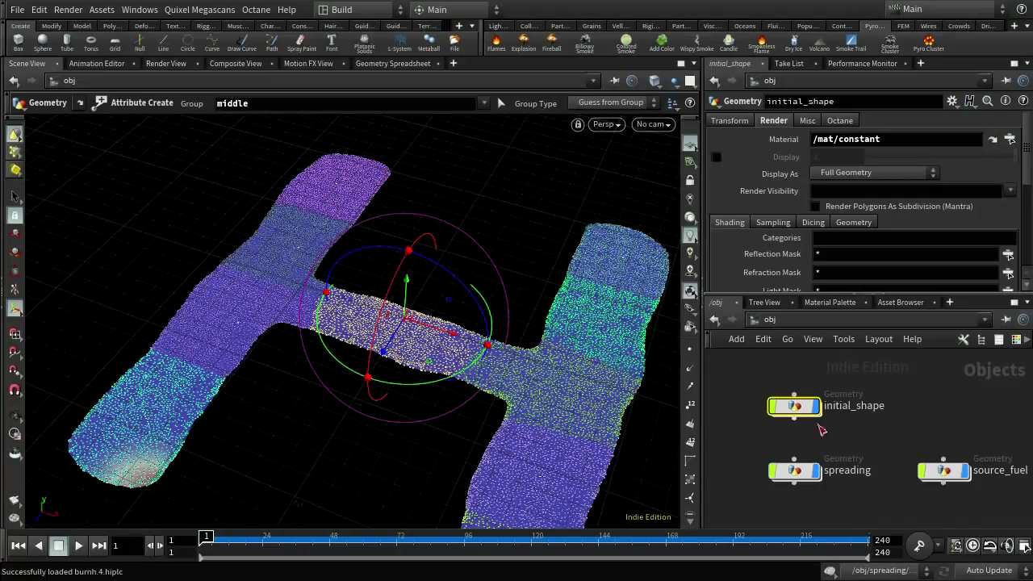
double_click(795, 406)
scroll(949, 486, up, 3)
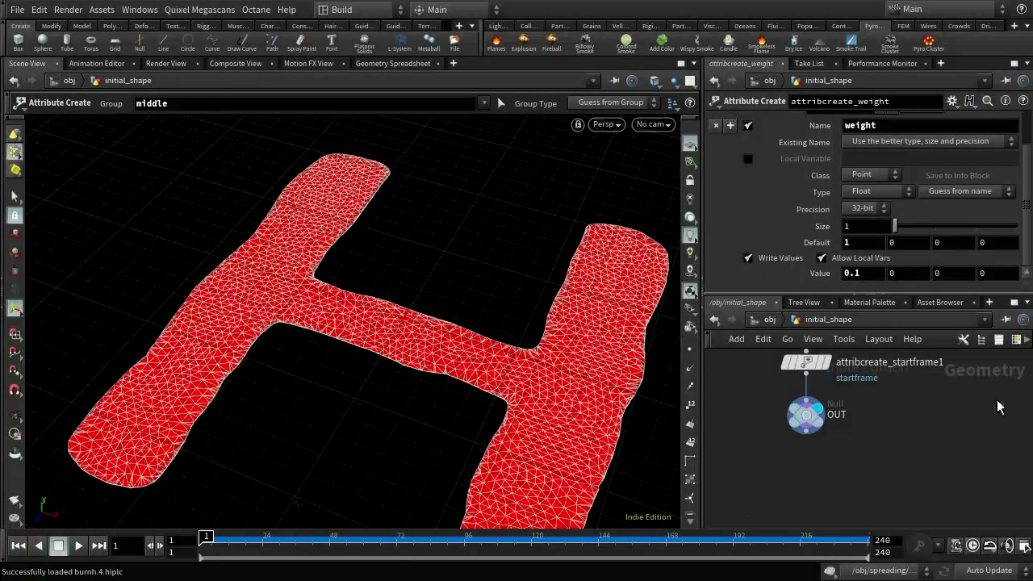
click(805, 362)
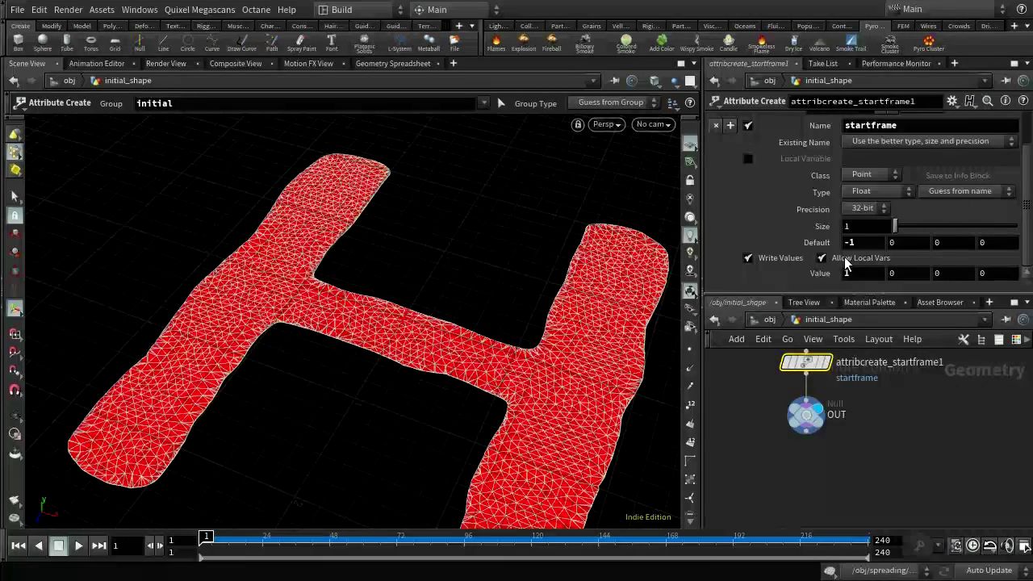
click(762, 320)
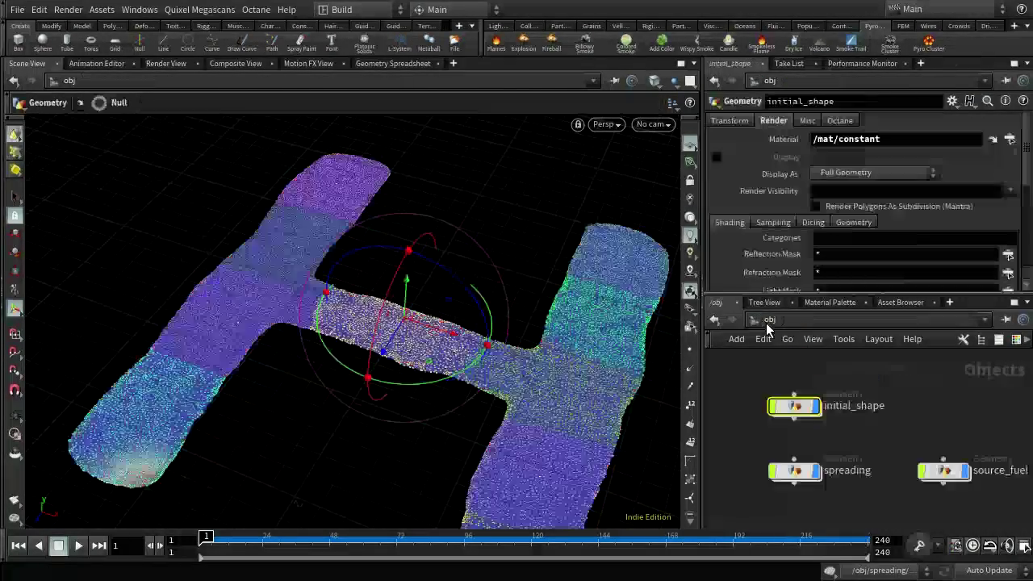
Inside spreading's solver1, rename attribwrangle1 to attribwrangle_enhance_active
double_click(795, 473)
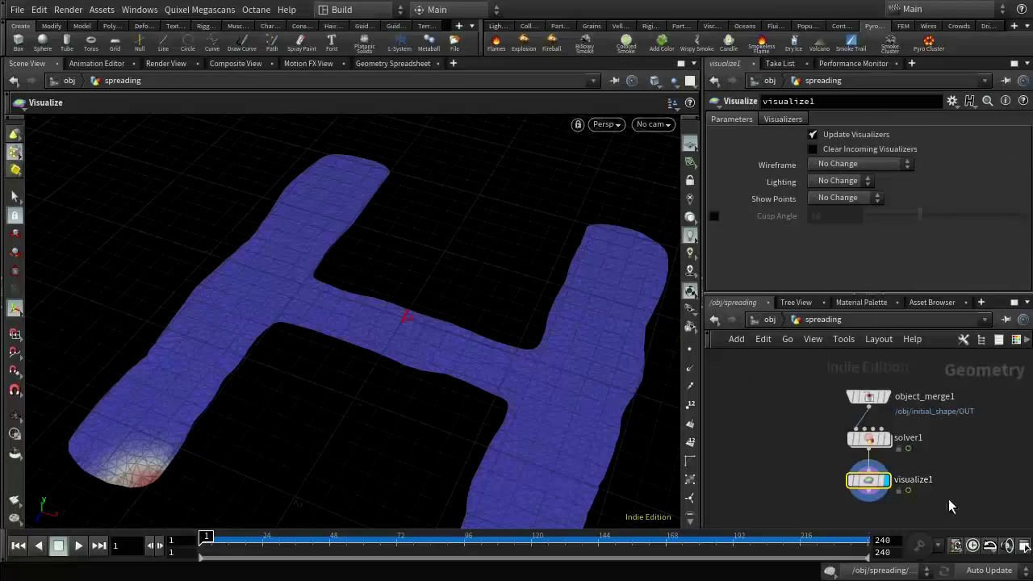
double_click(869, 439)
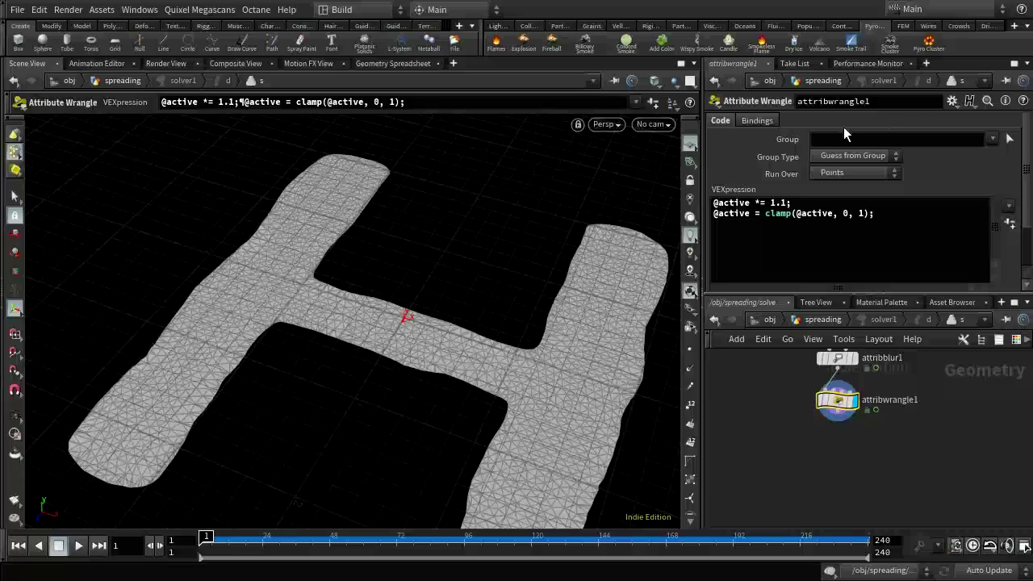
click(880, 101)
key(BackSpace)
text(_enhance_)
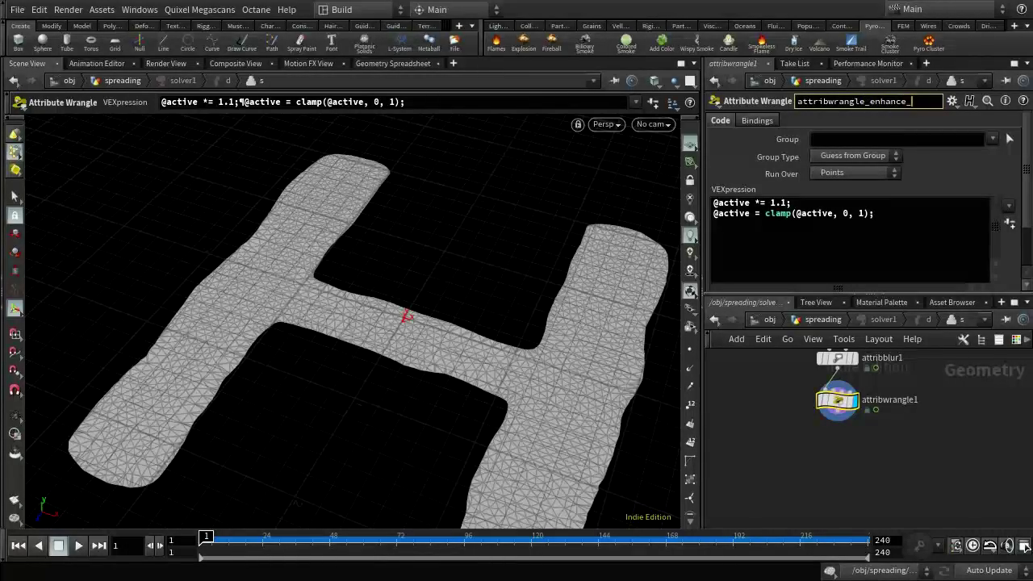
text(active)
key(Return)
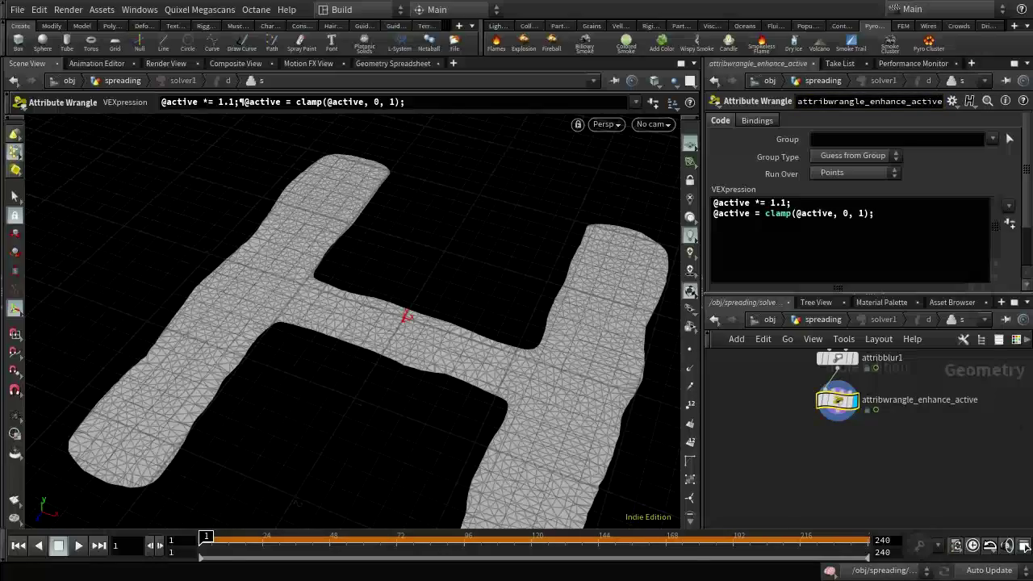
Add a new Attribute Wrangle below attribwrangle_enhance_active
key(Tab)
text(a)
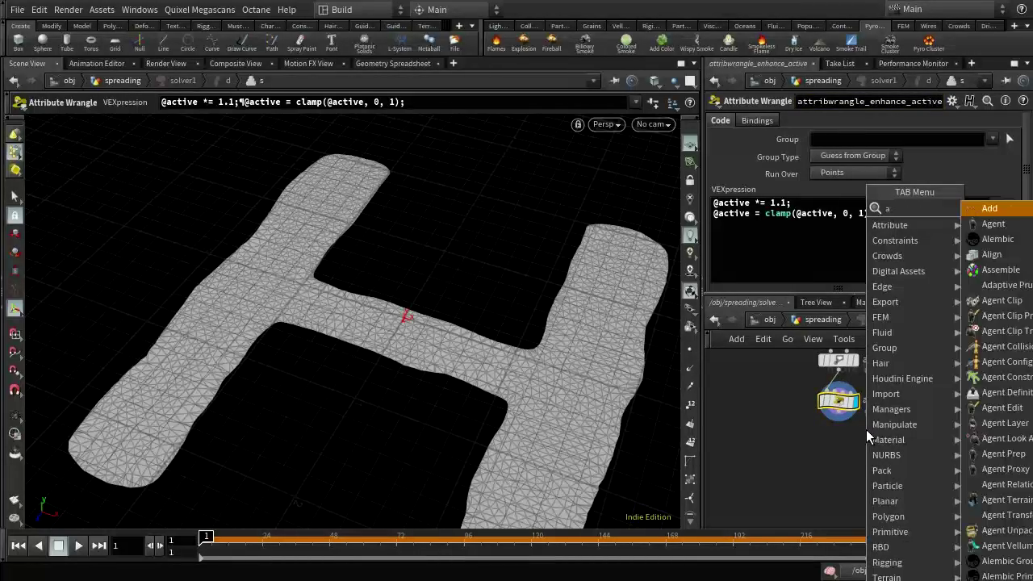
text(ttrib)
click(997, 546)
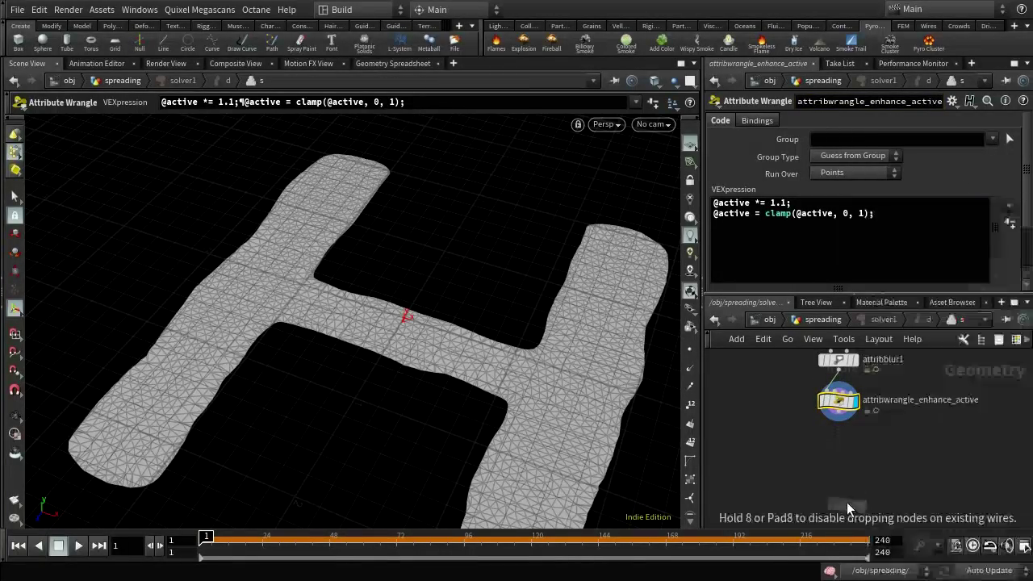
click(833, 436)
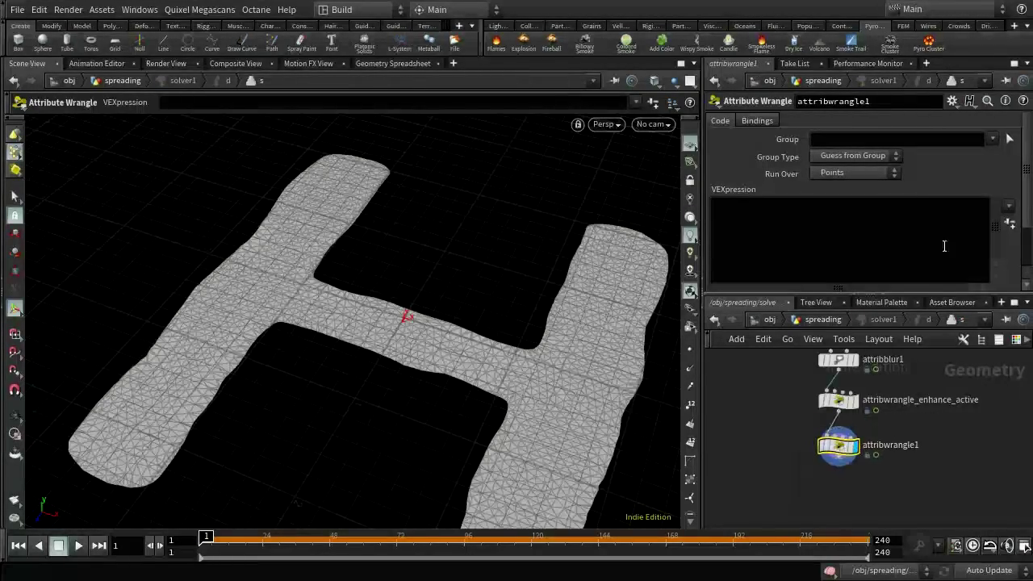
click(812, 222)
text(if )
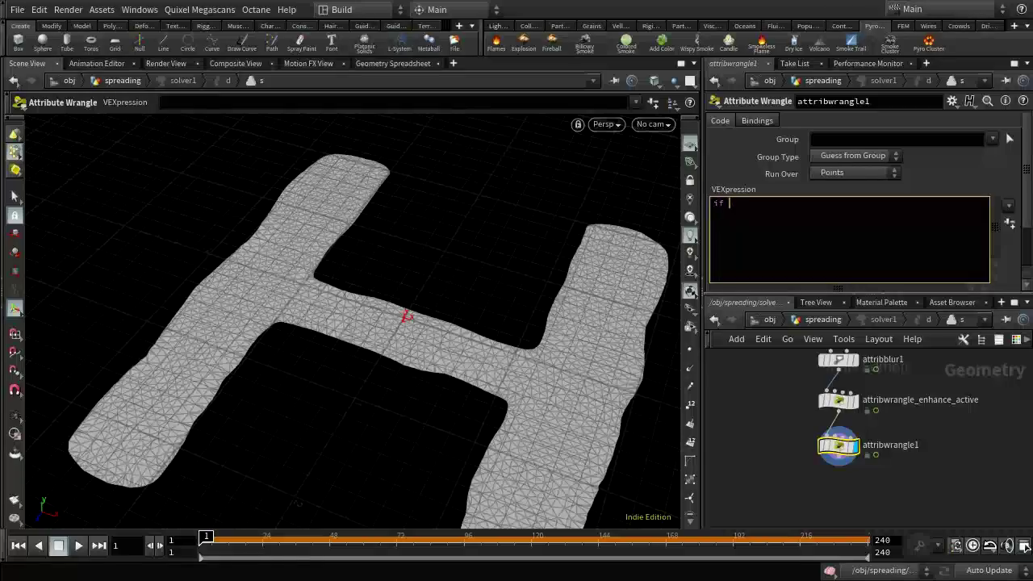
text((@startf)
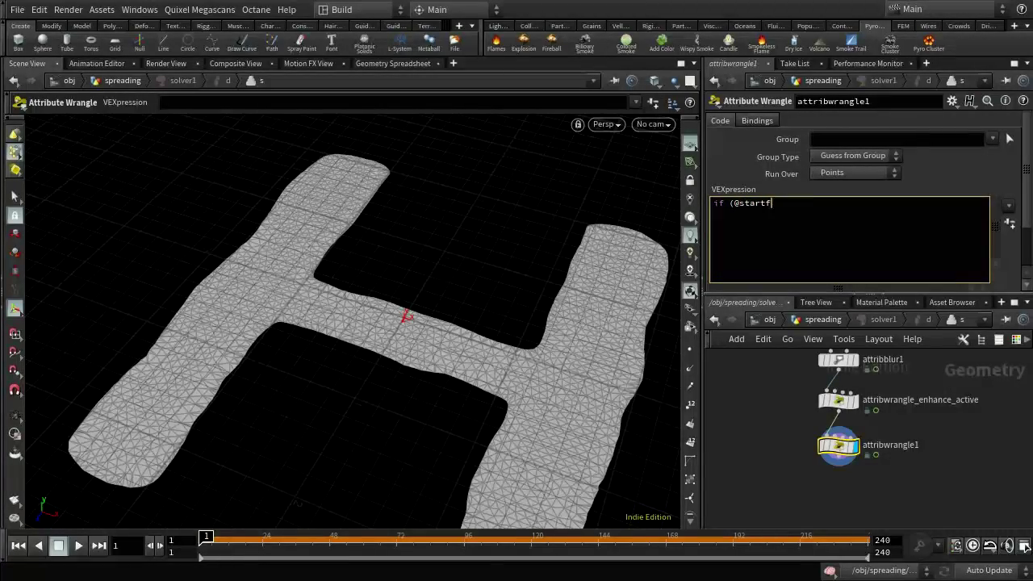
text(rame <)
text(0 && active > 0)
text(.5))
key(Return)
text(@startfr)
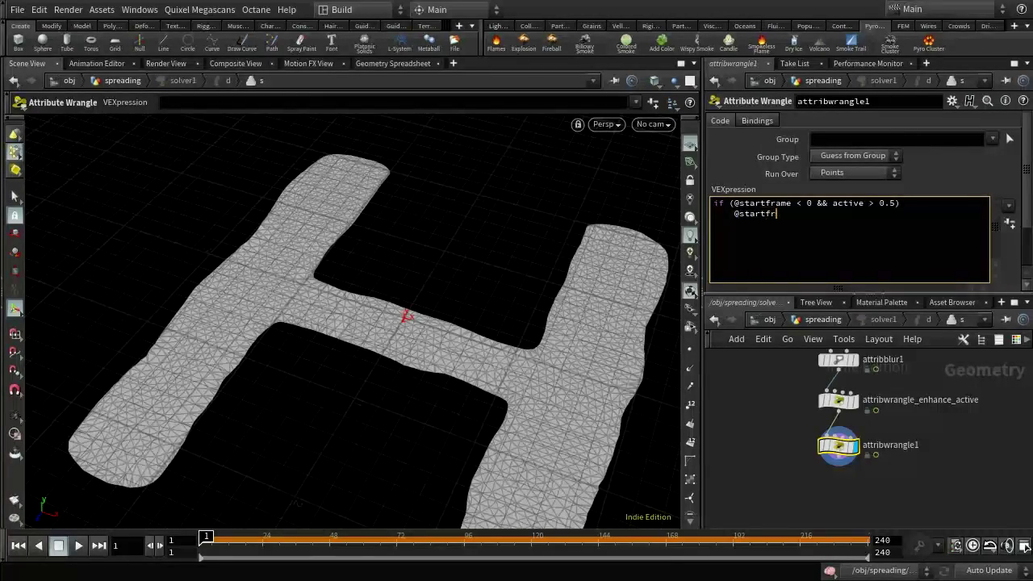
text(ame = )
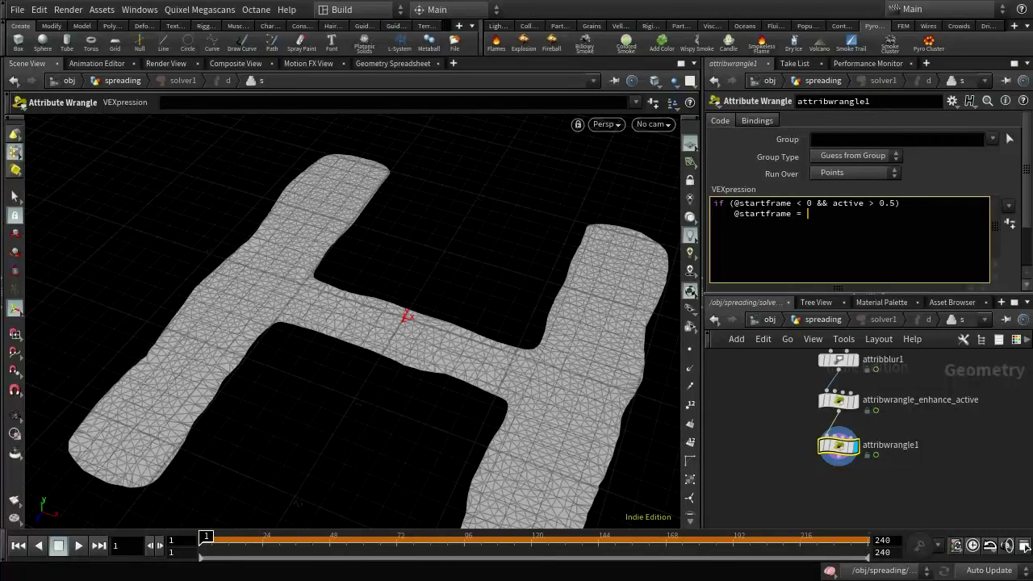
text(@Frame;)
key(ctrl+Return)
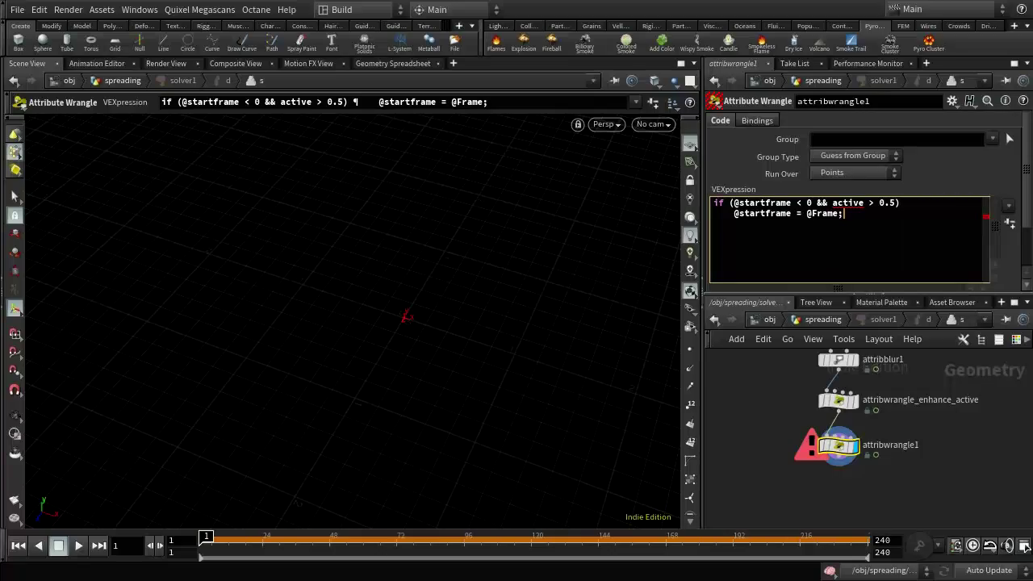
Add the missing @ before active and recommit the code
click(833, 203)
text(@)
key(ctrl+Return)
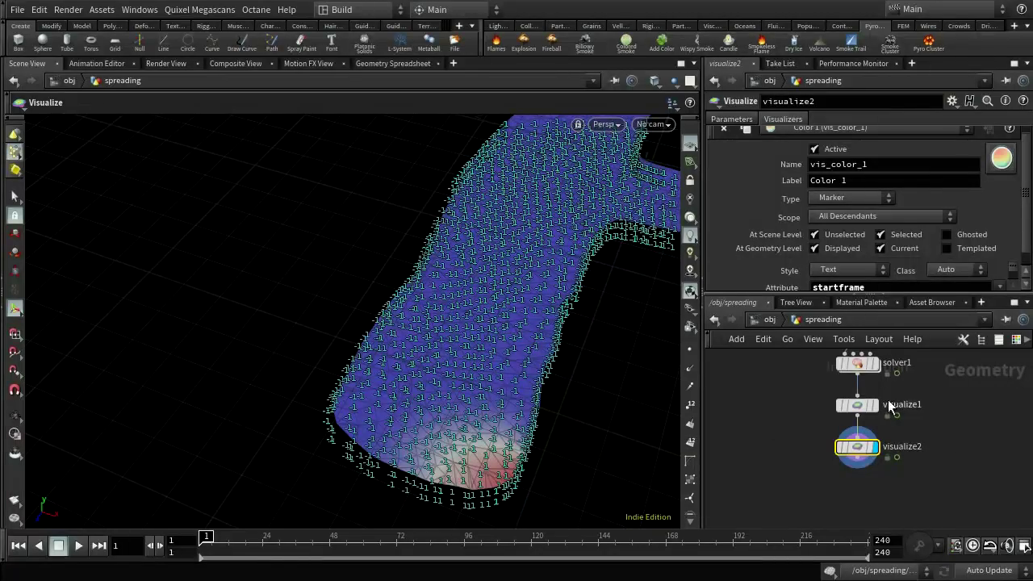
Play the simulation to frame 56 and orbit to inspect the startframe labels
mouse_move(861, 454)
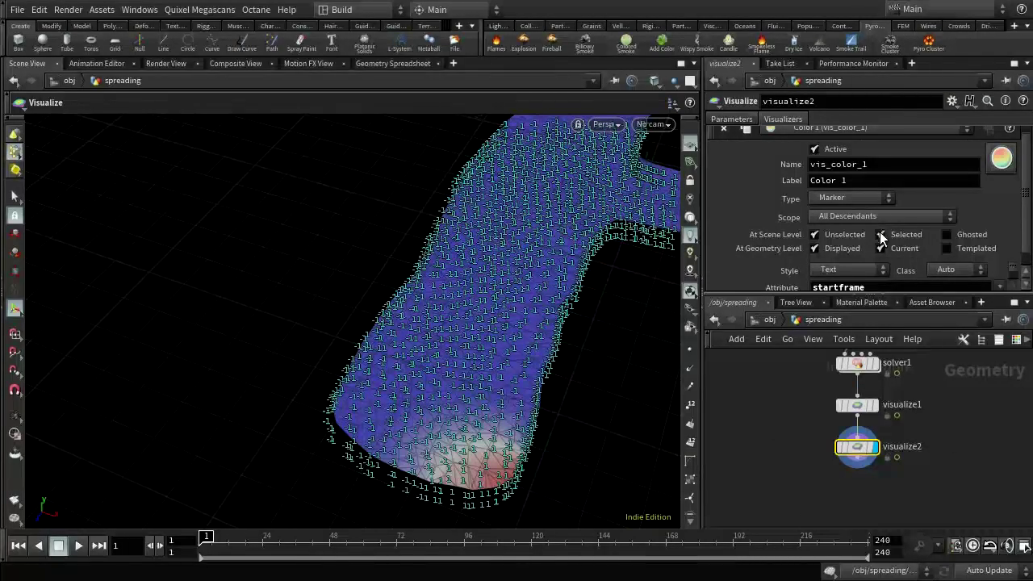
scroll(880, 231, down, 1)
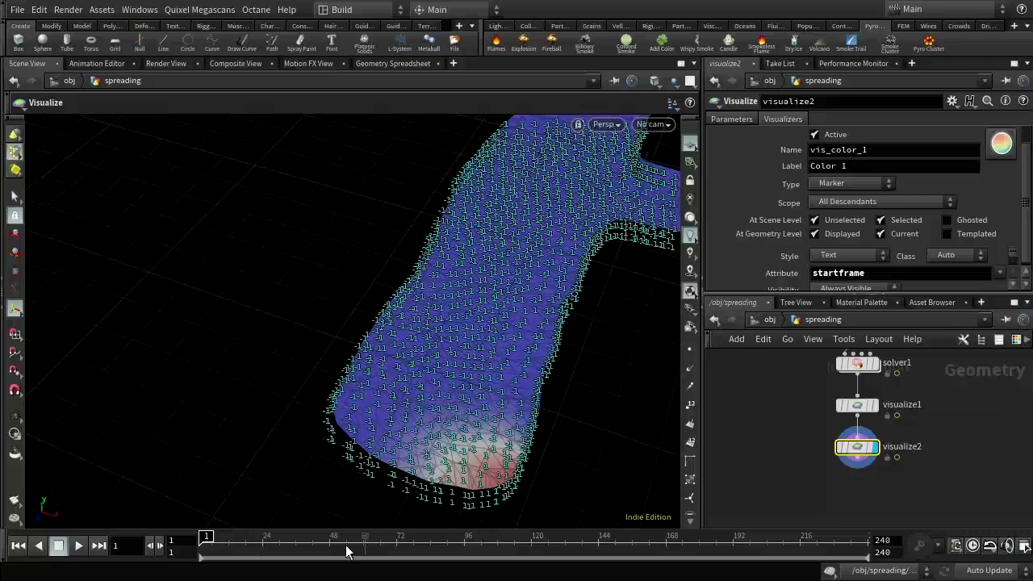
click(75, 547)
click(71, 548)
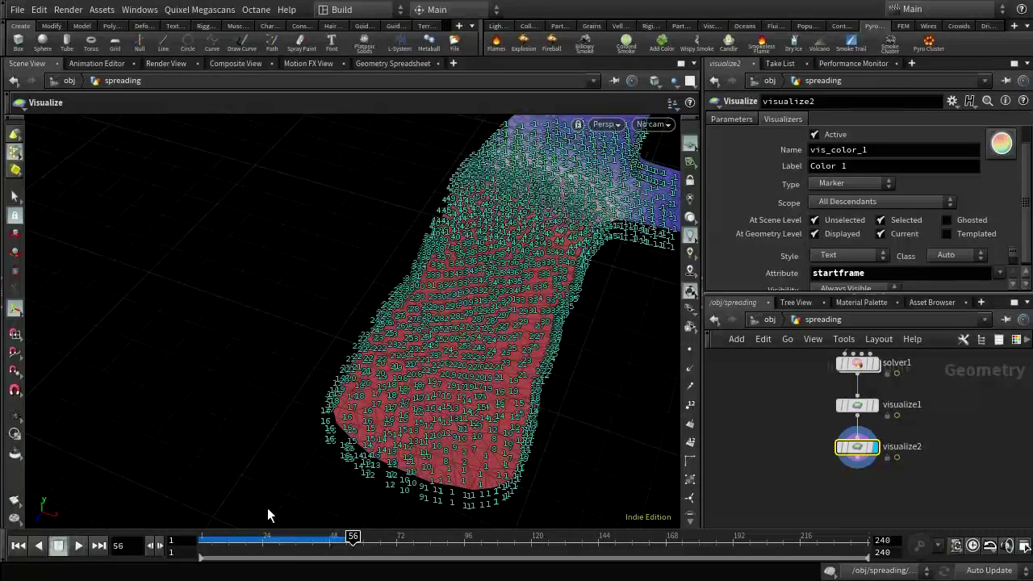
scroll(479, 425, up, 10)
scroll(482, 425, down, 10)
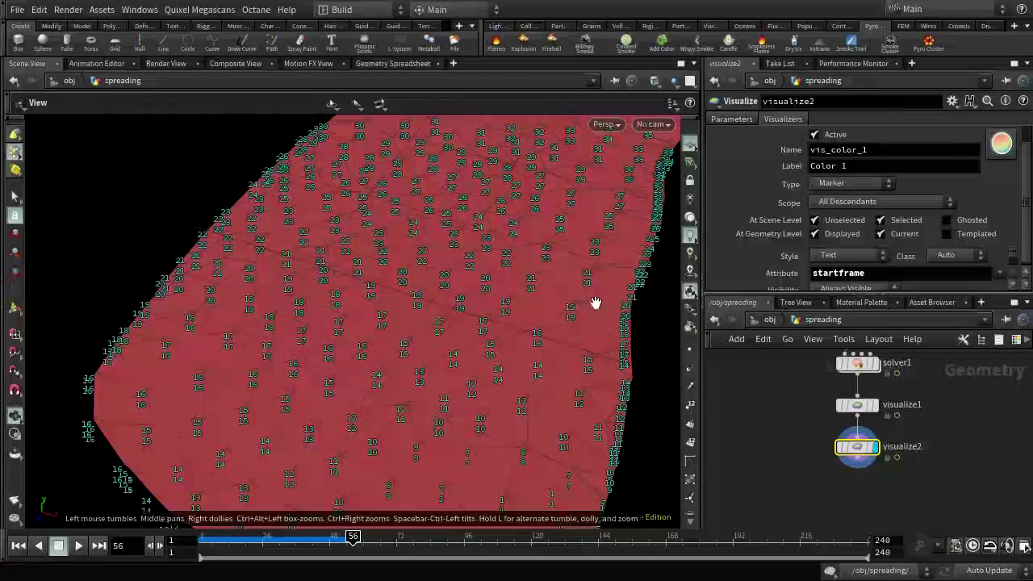
drag(595, 301, 408, 348)
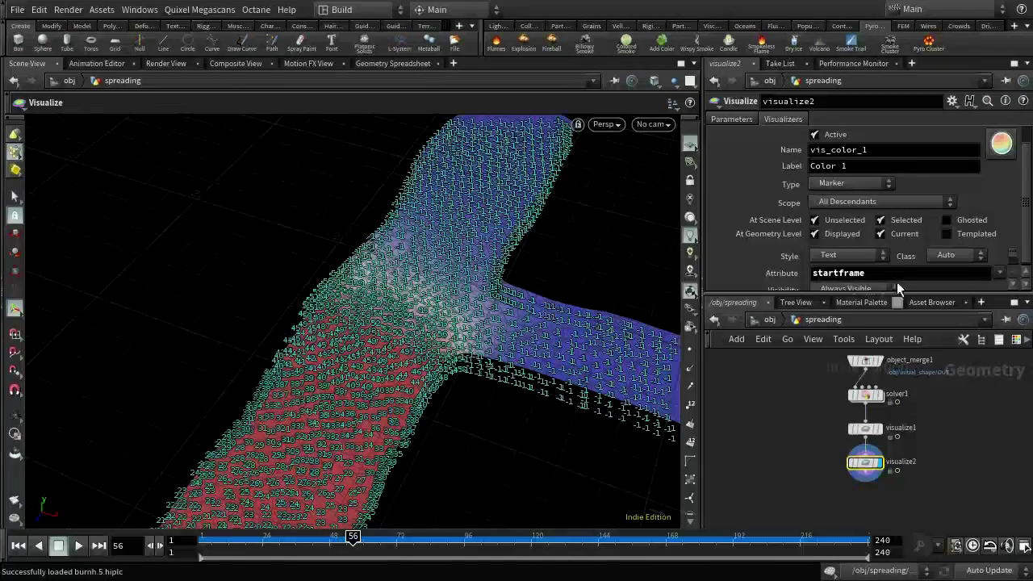
Hide the startframe labels and go inside source_fuel as the displayed object
click(815, 134)
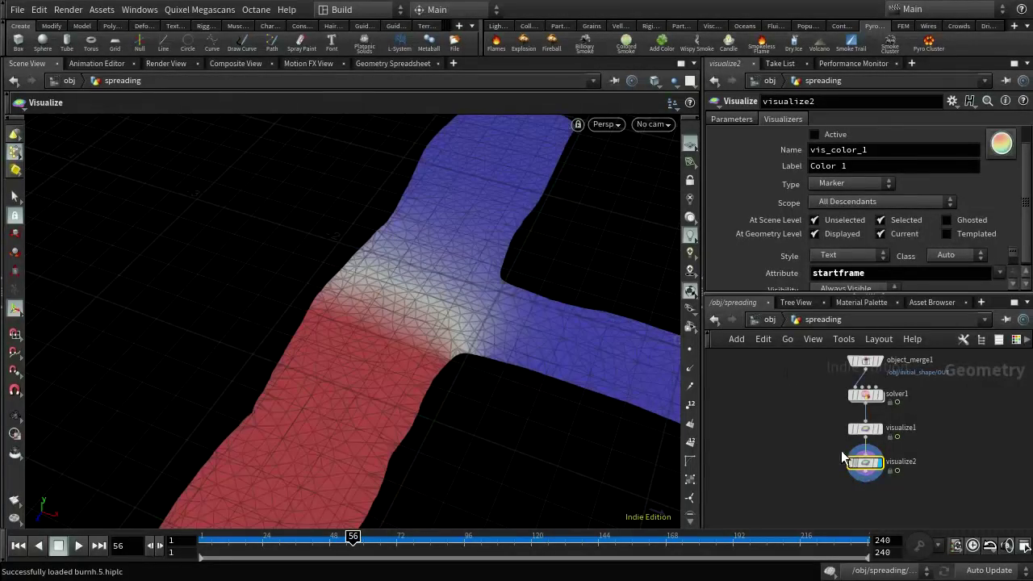
click(769, 320)
click(964, 470)
click(941, 470)
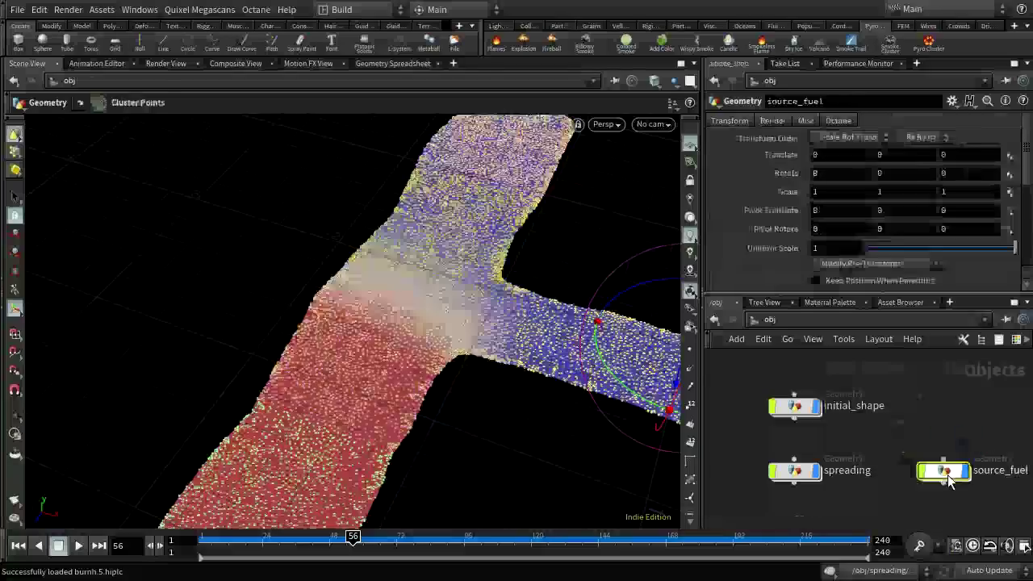
double_click(941, 469)
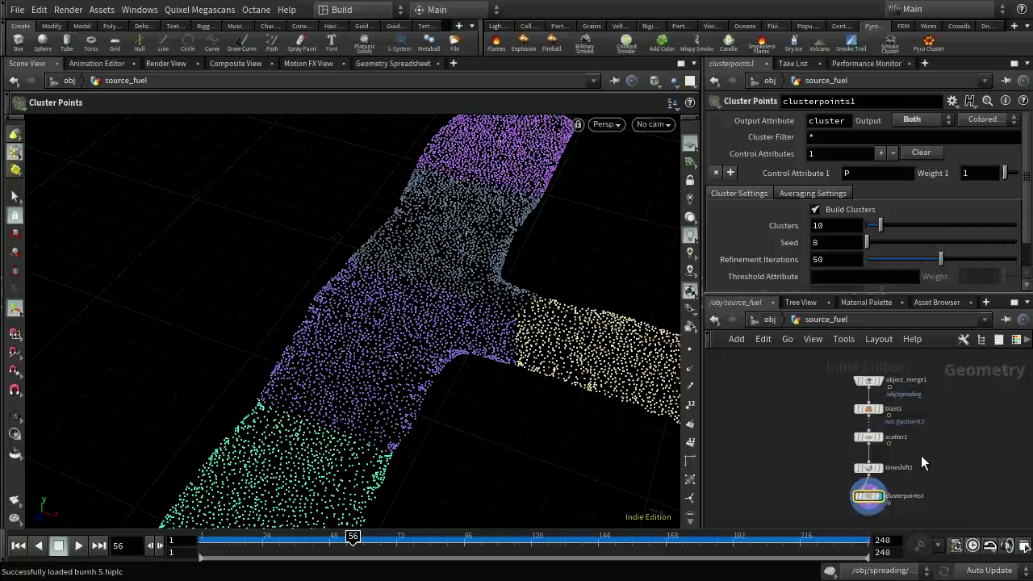
Add a Blast node below clusterpoints1
scroll(921, 456, up, 5)
scroll(913, 448, down, 3)
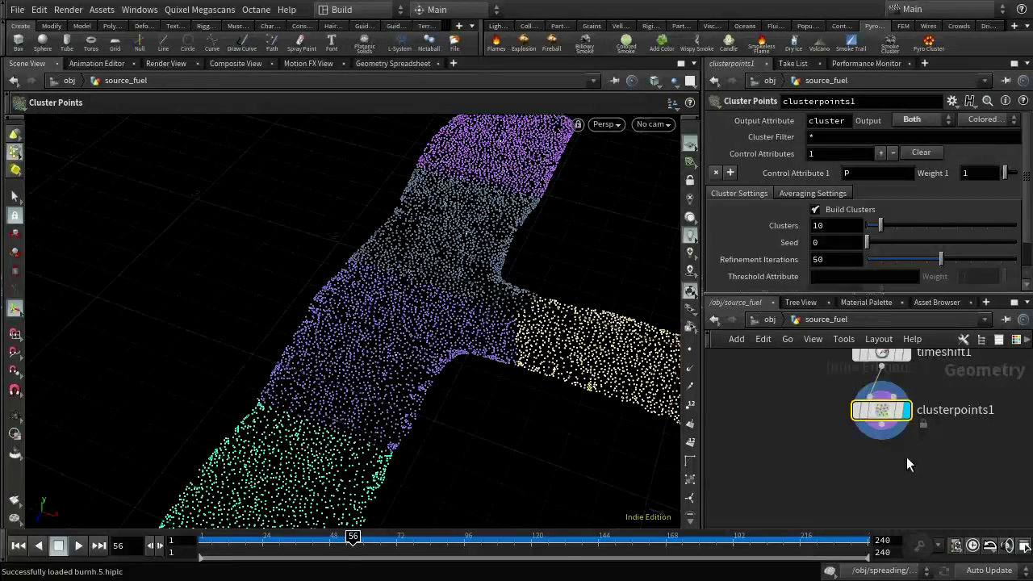
key(Tab)
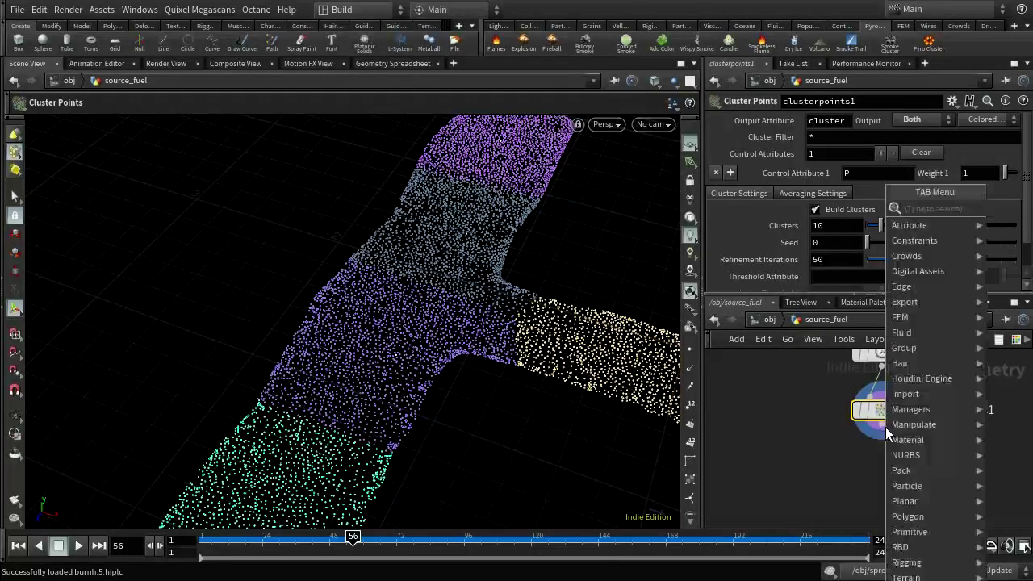
text(blas)
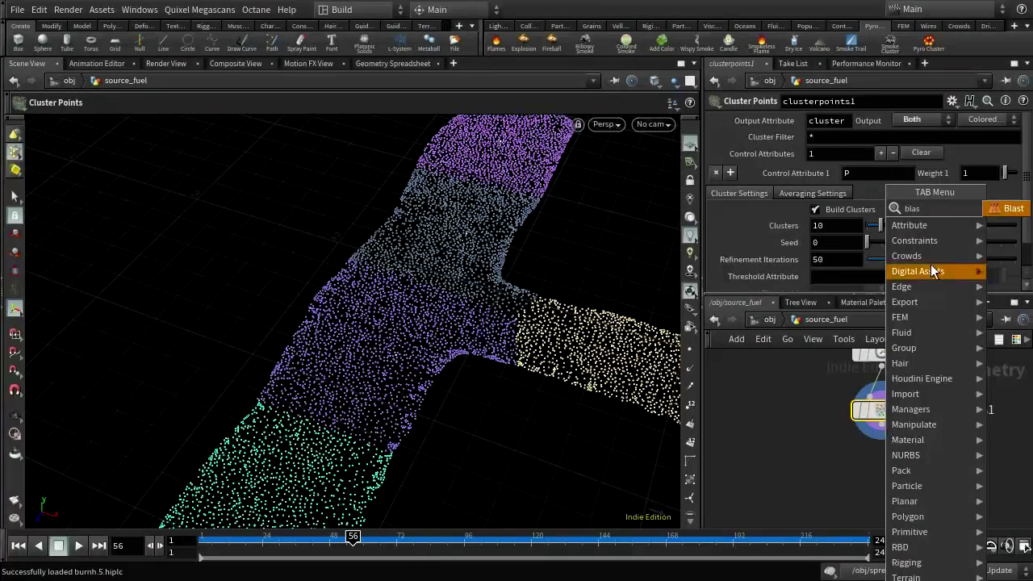
click(994, 210)
click(847, 450)
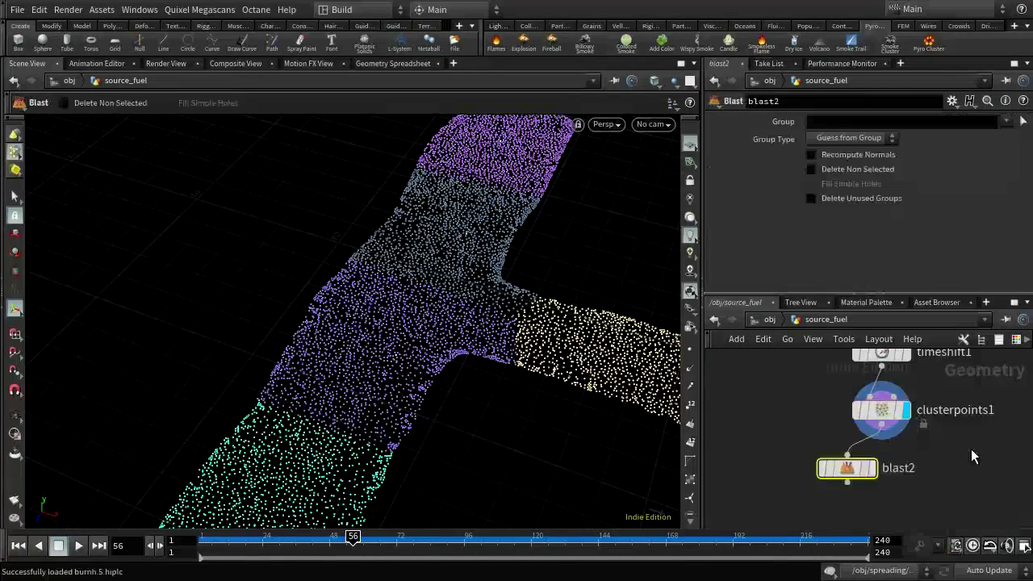
Check clusterpoints1's point groups and set blast2's Group to averagepoints
click(887, 410)
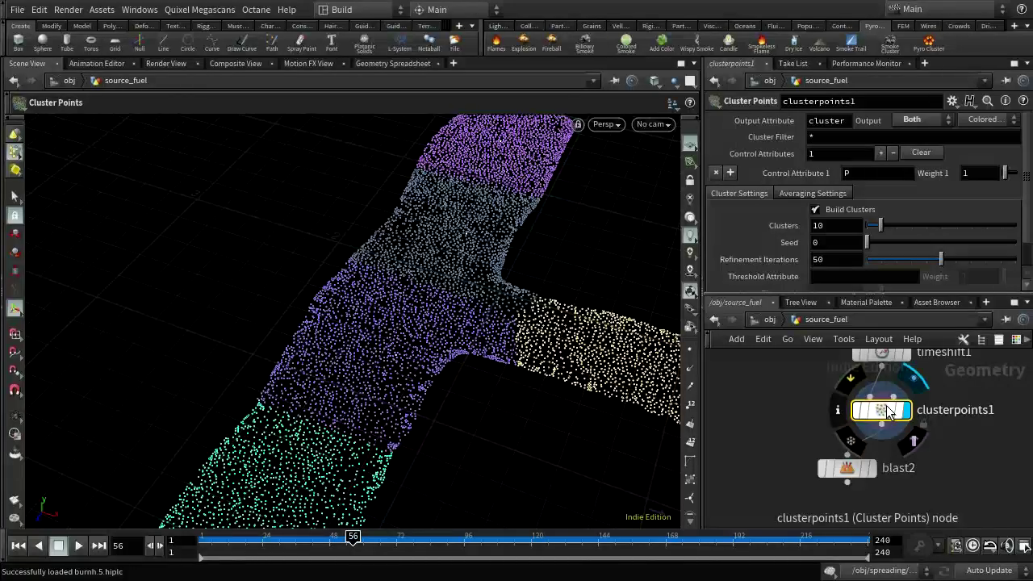
middle_click(888, 411)
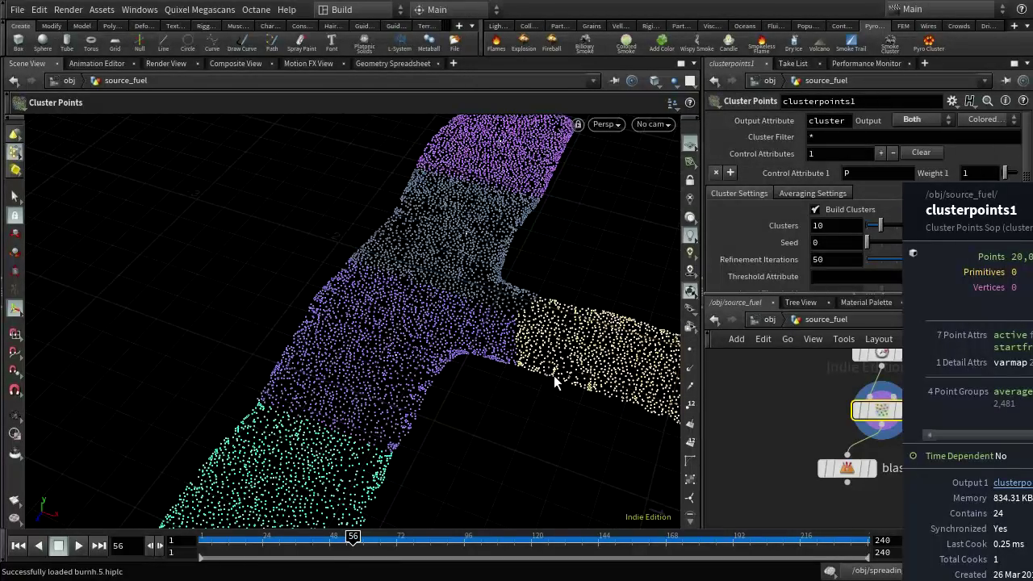
click(849, 471)
click(1022, 121)
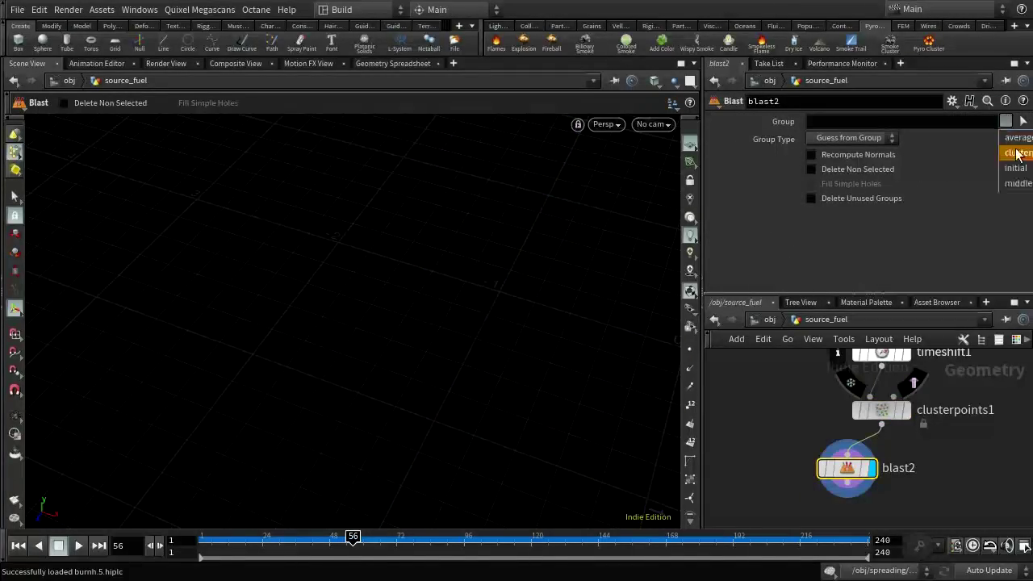
click(1017, 137)
middle_drag(847, 496, 842, 400)
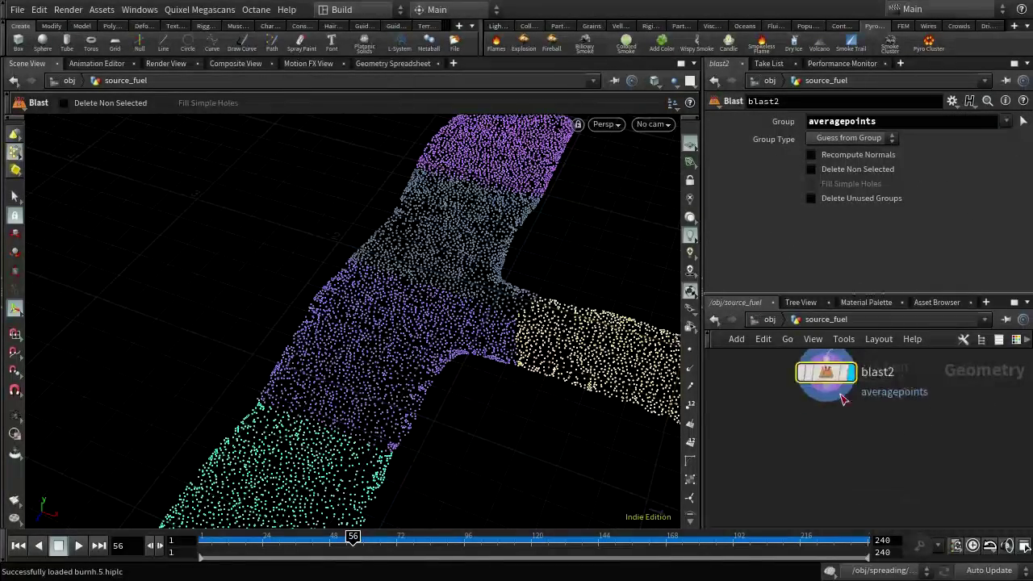
mouse_move(829, 376)
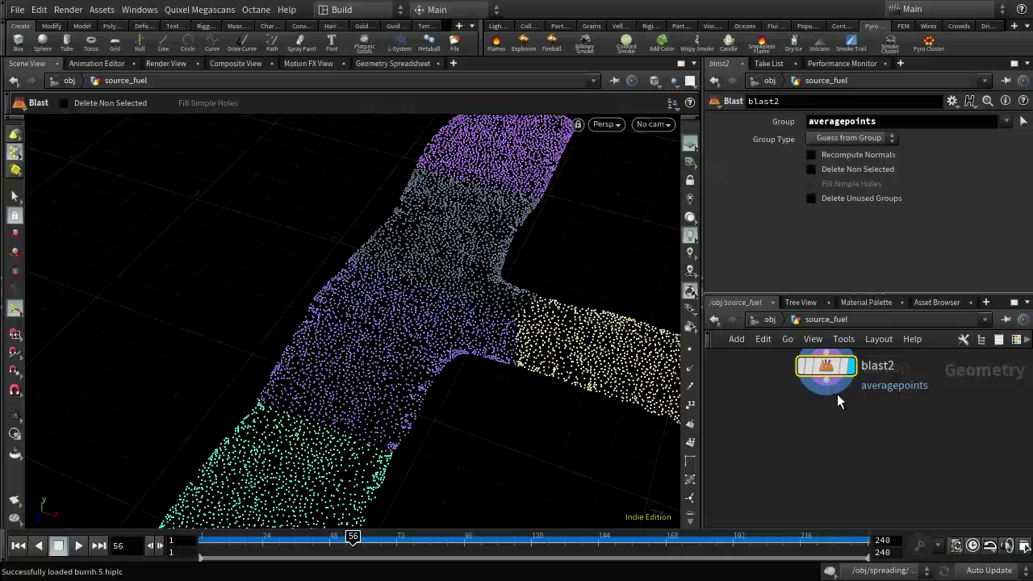
Add a For Each loop under blast2 and display foreach_end1
key(Tab)
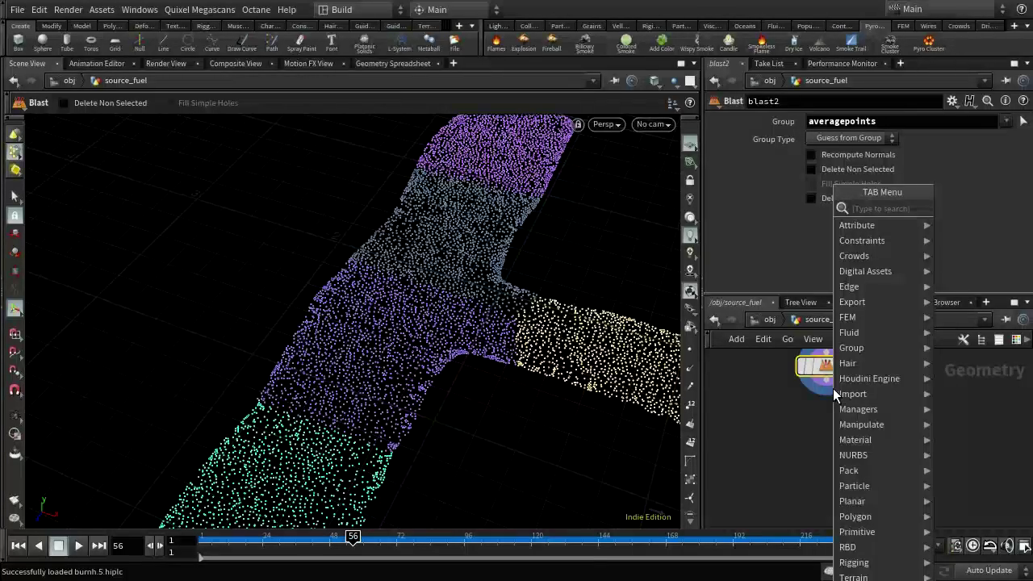
text(for)
key(Down)
key(Down)
key(Down)
key(Return)
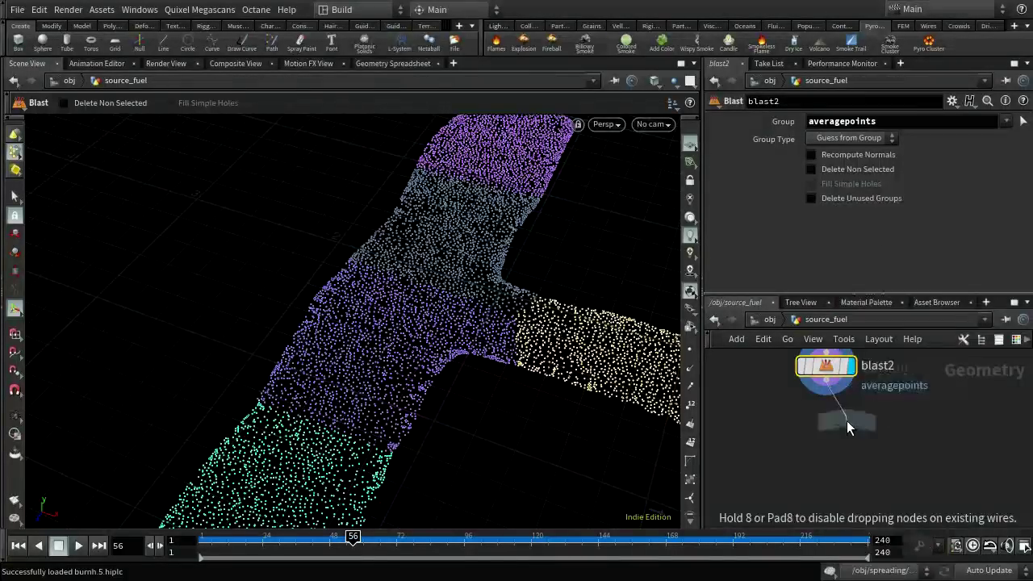
click(833, 411)
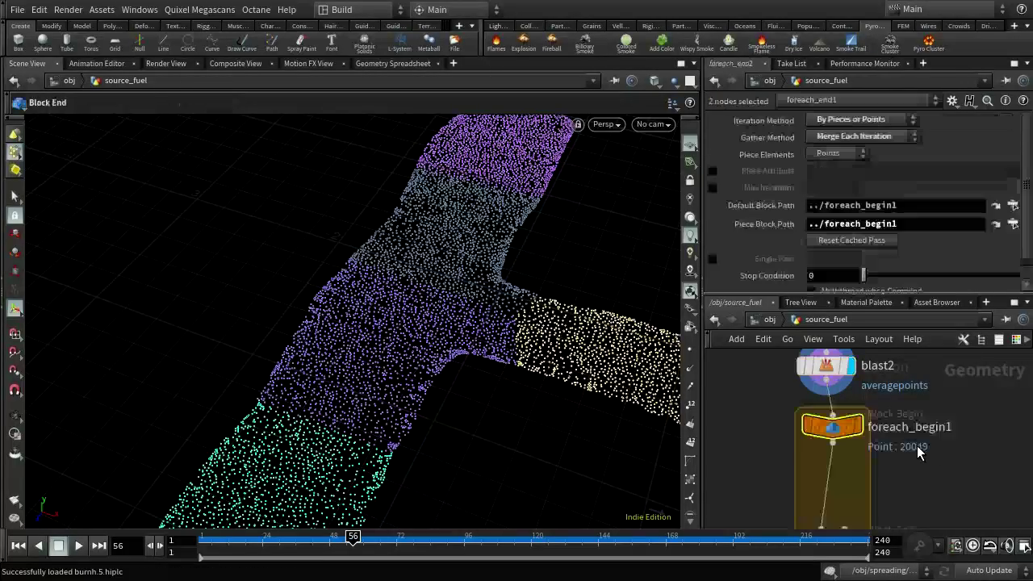
scroll(888, 436, down, 3)
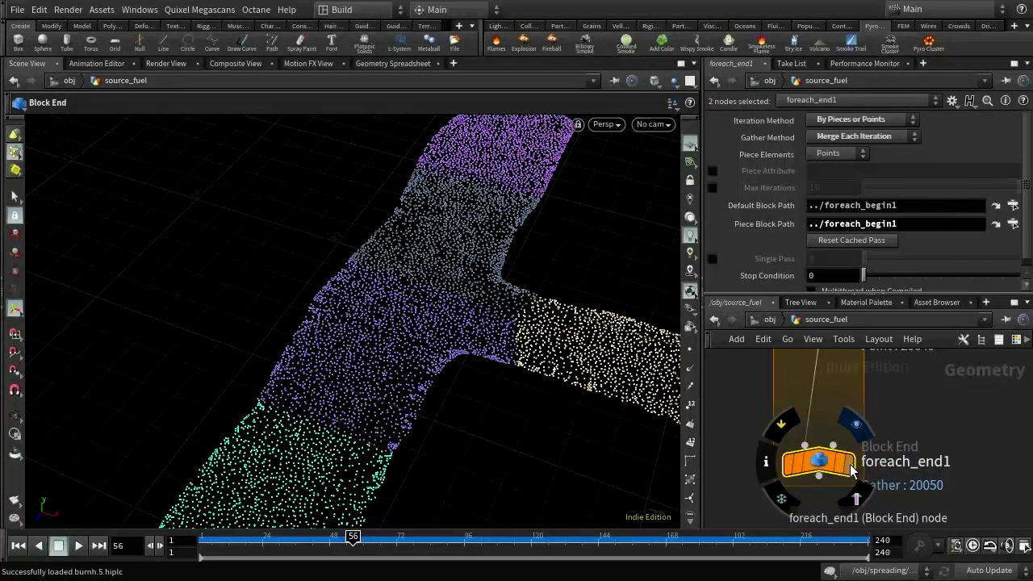
click(851, 471)
Enable Piece Attribute on foreach_end1 and set it to cluster
click(712, 171)
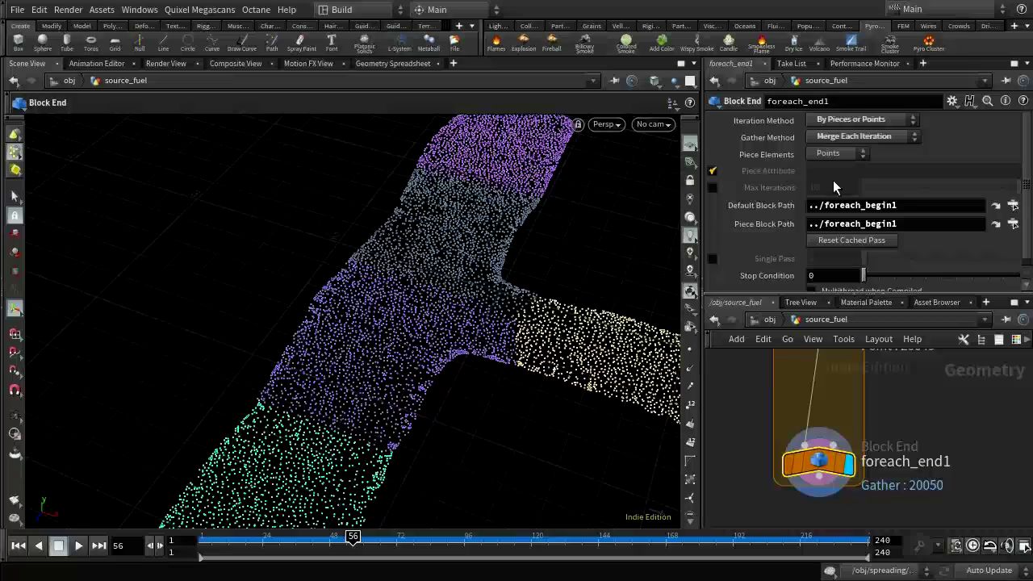
click(827, 170)
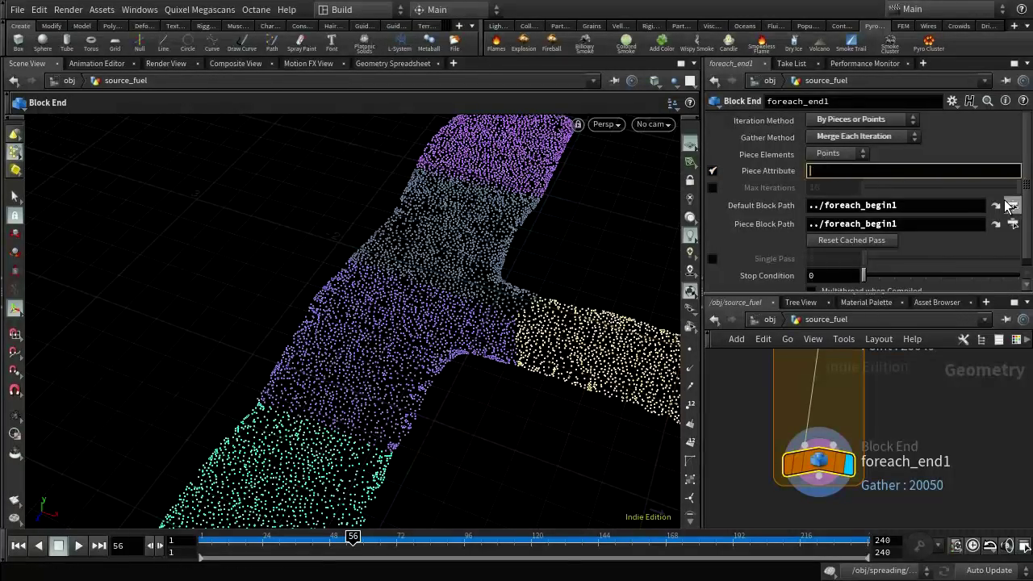
text(cluster)
key(Return)
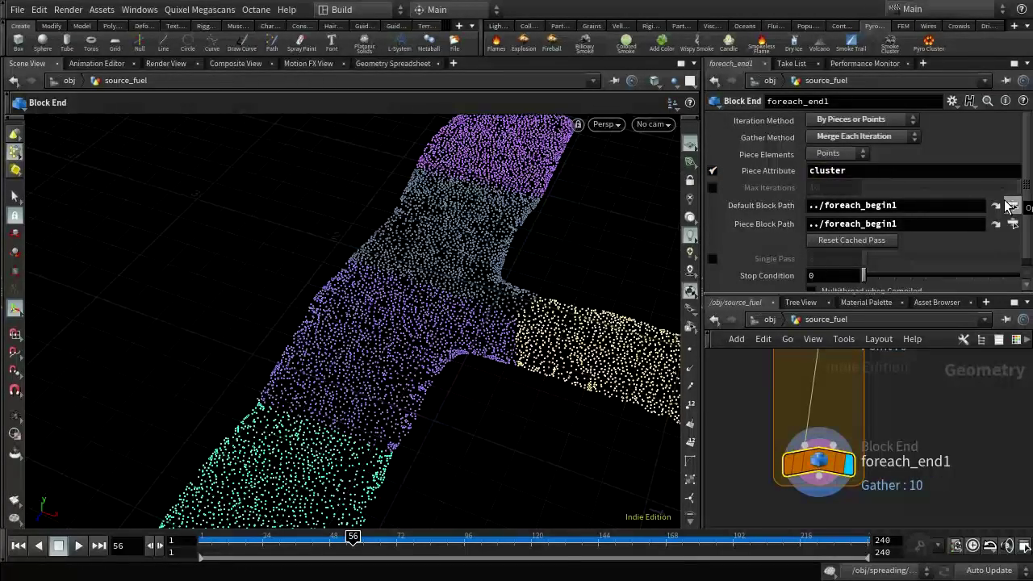
click(1013, 205)
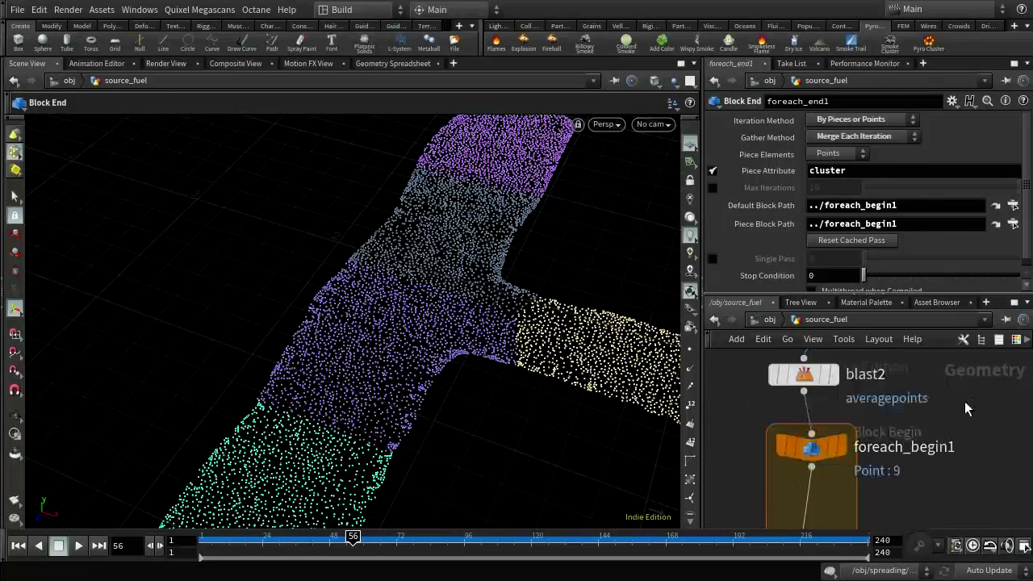
scroll(934, 446, down, 2)
click(873, 404)
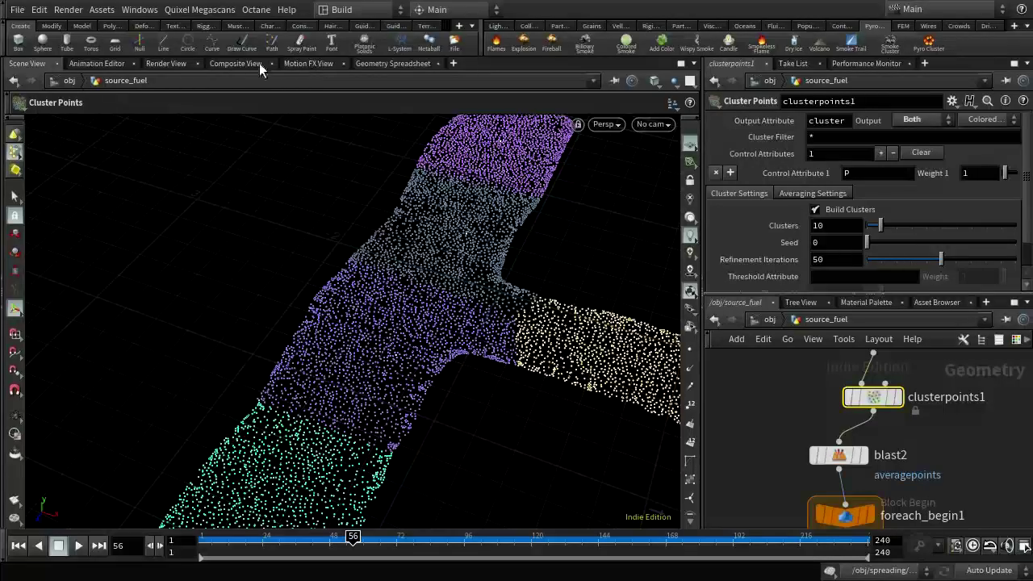
click(367, 63)
click(338, 102)
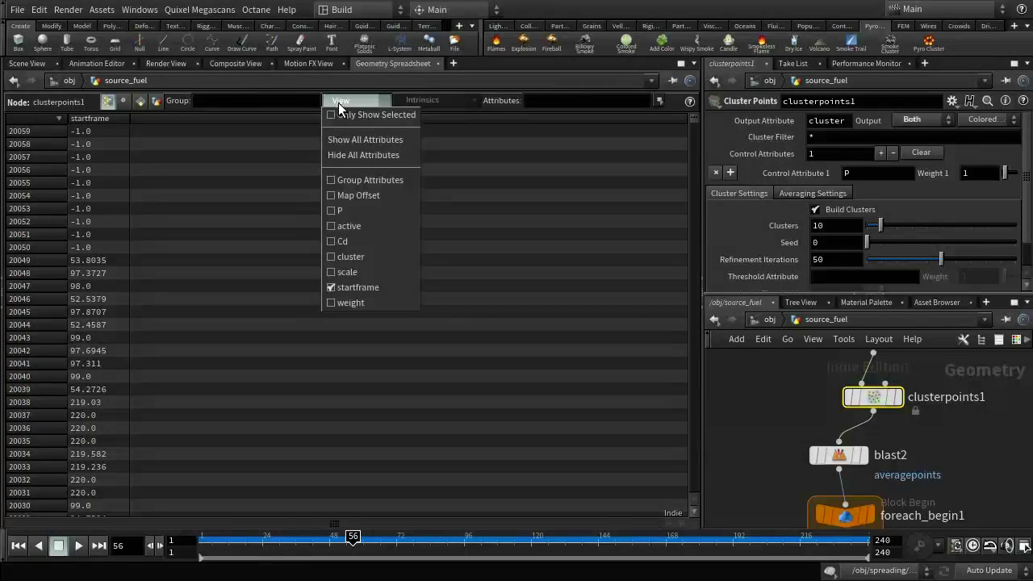
click(363, 256)
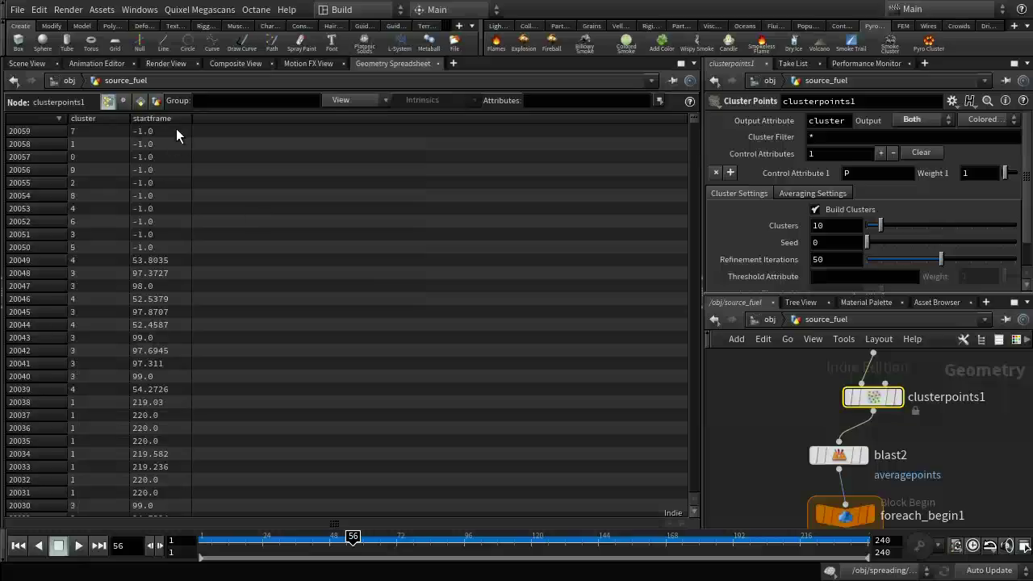
drag(89, 247, 90, 363)
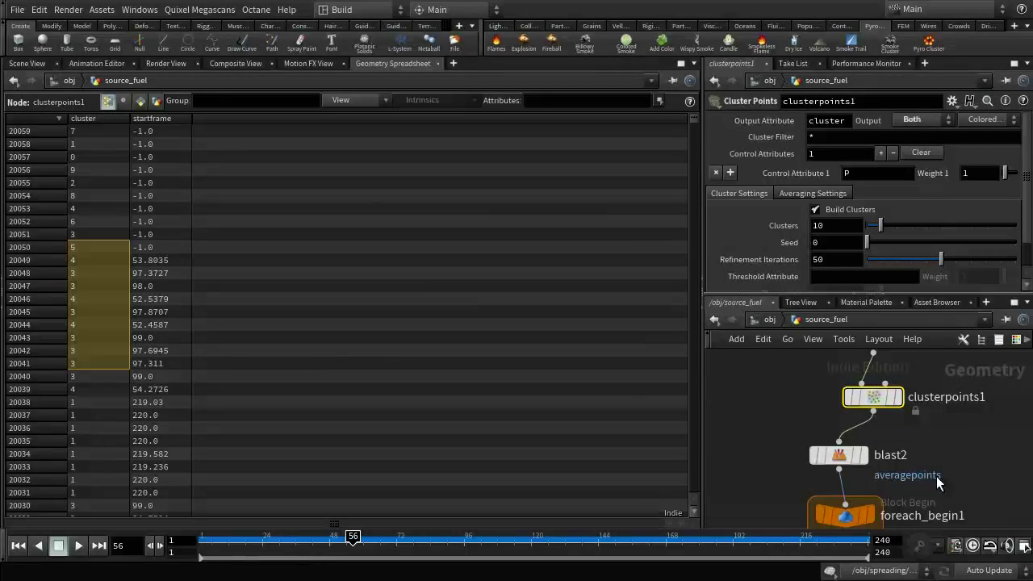
scroll(920, 485, down, 5)
click(839, 484)
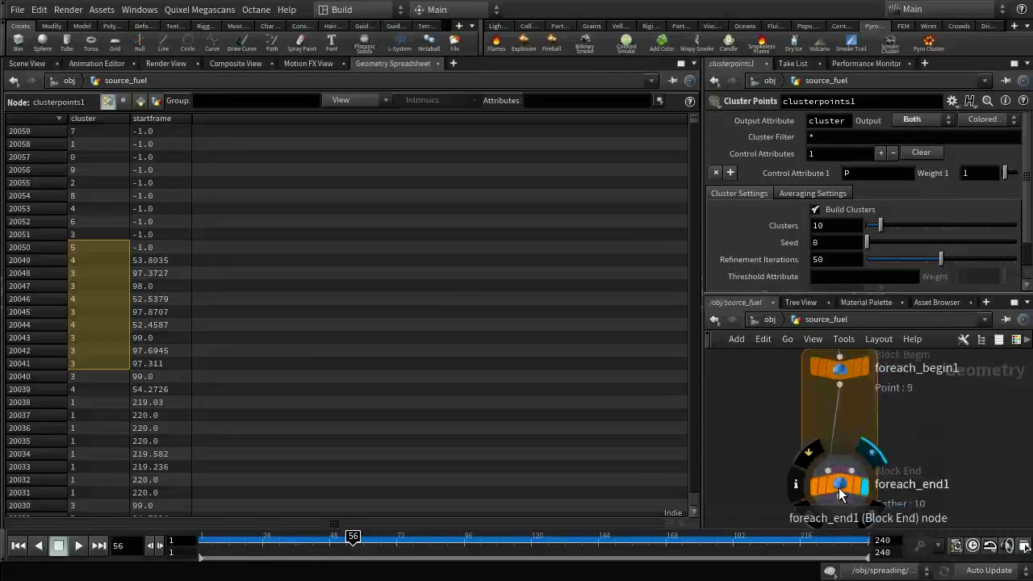
click(3, 63)
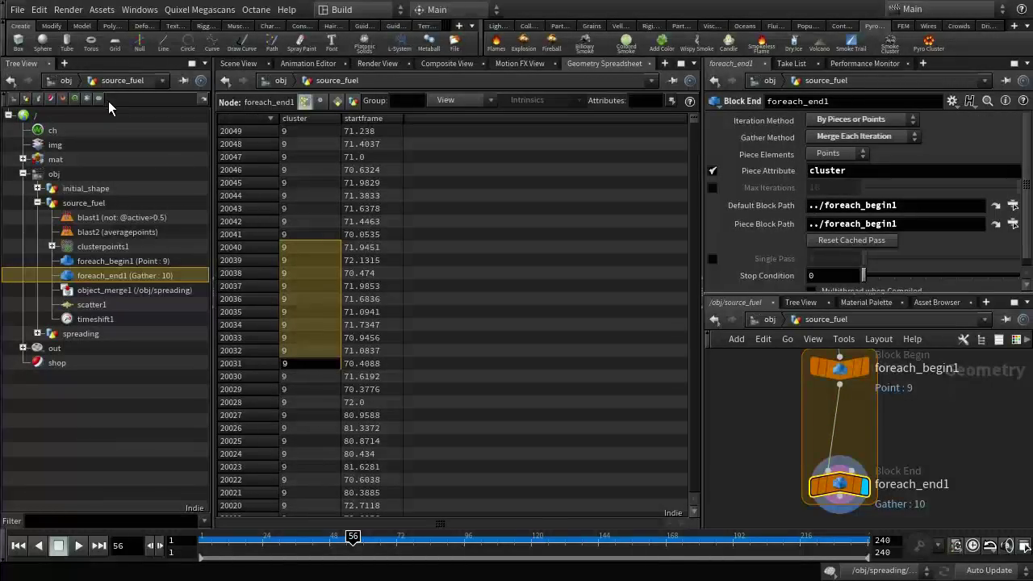
click(205, 63)
mouse_move(226, 81)
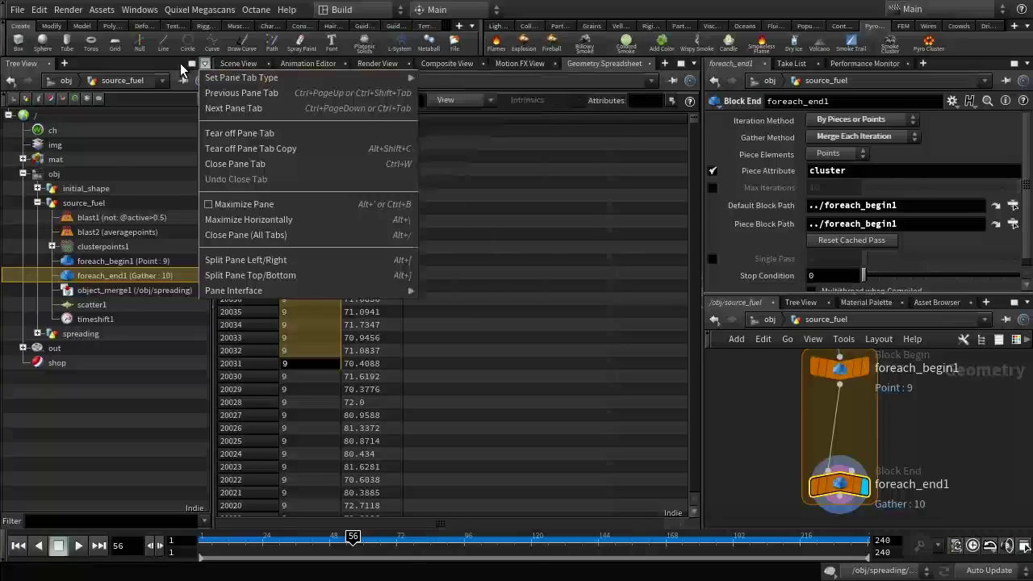
click(45, 70)
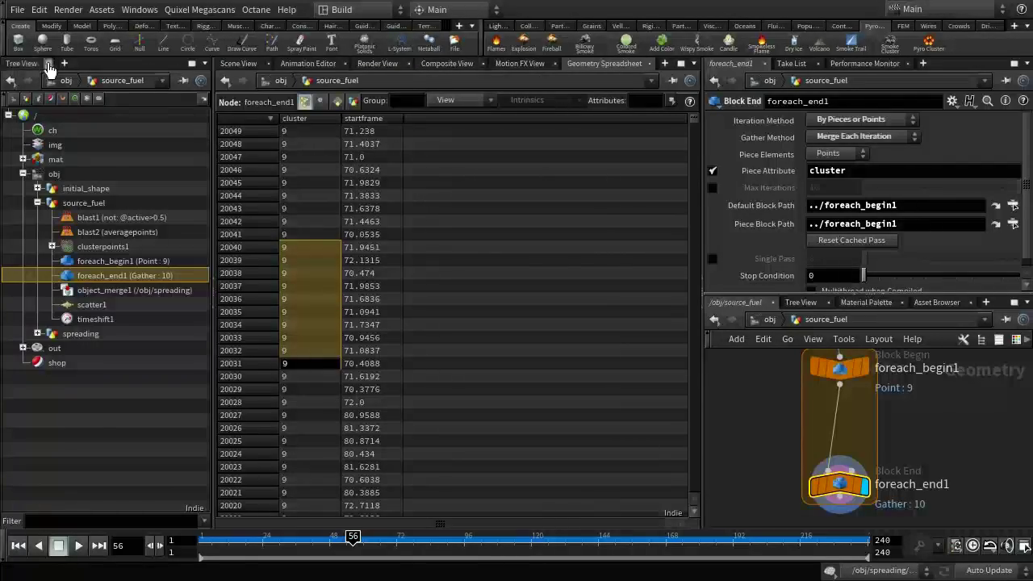
click(48, 63)
click(34, 64)
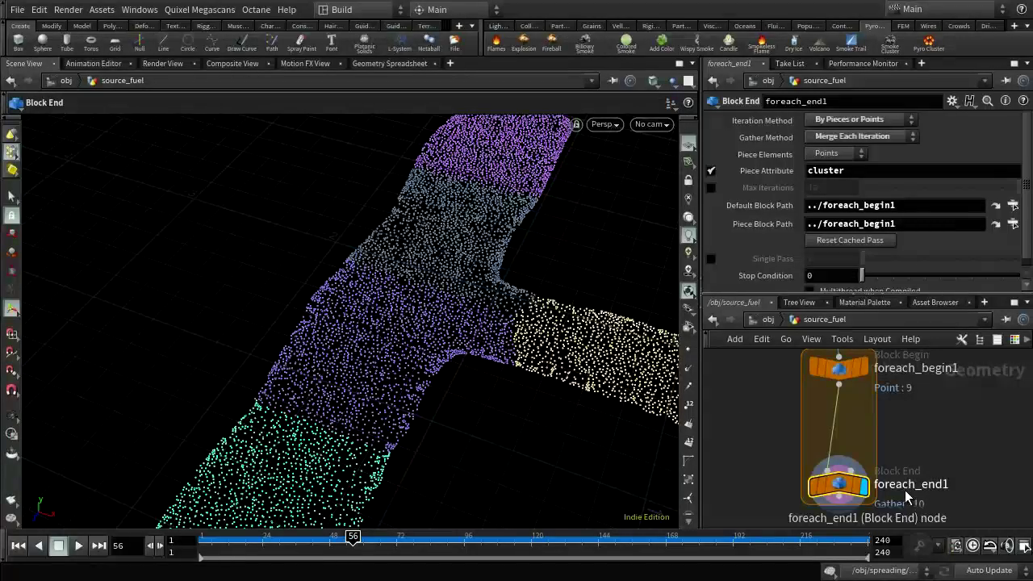
Insert an Attribute Promote into the loop named attribpromote_startframe_min
scroll(886, 462, up, 3)
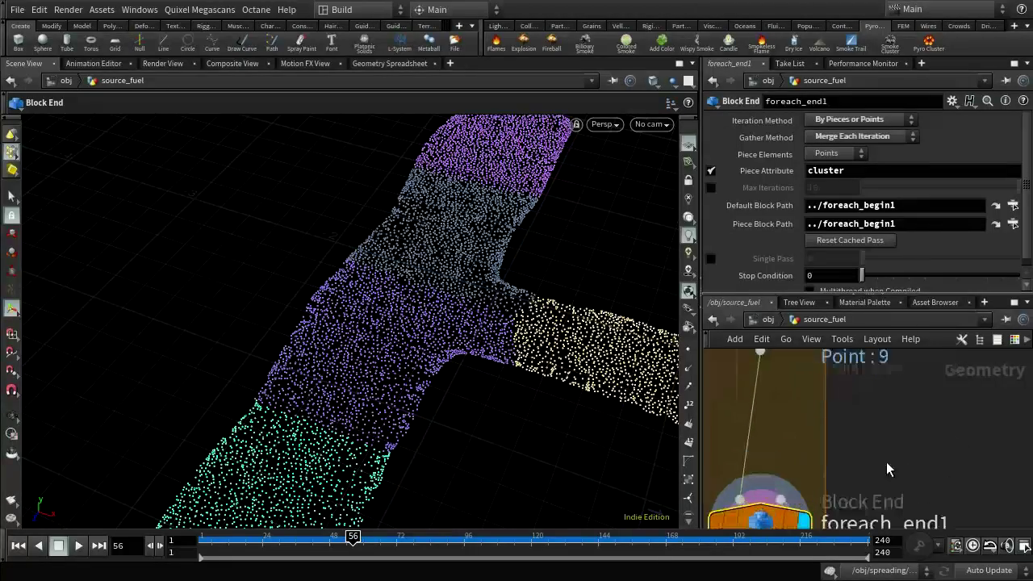
scroll(917, 446, down, 3)
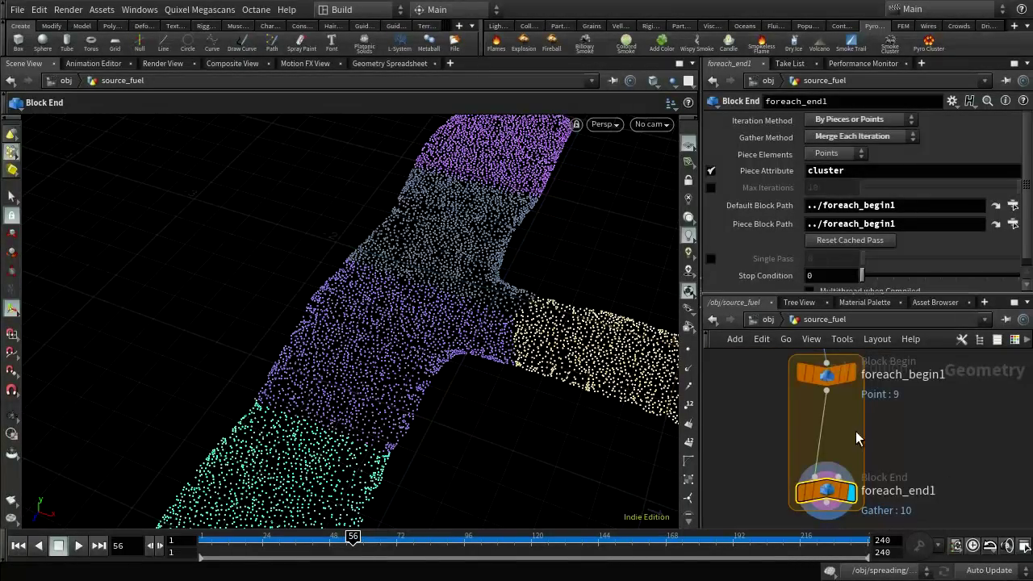
key(Tab)
text(attr)
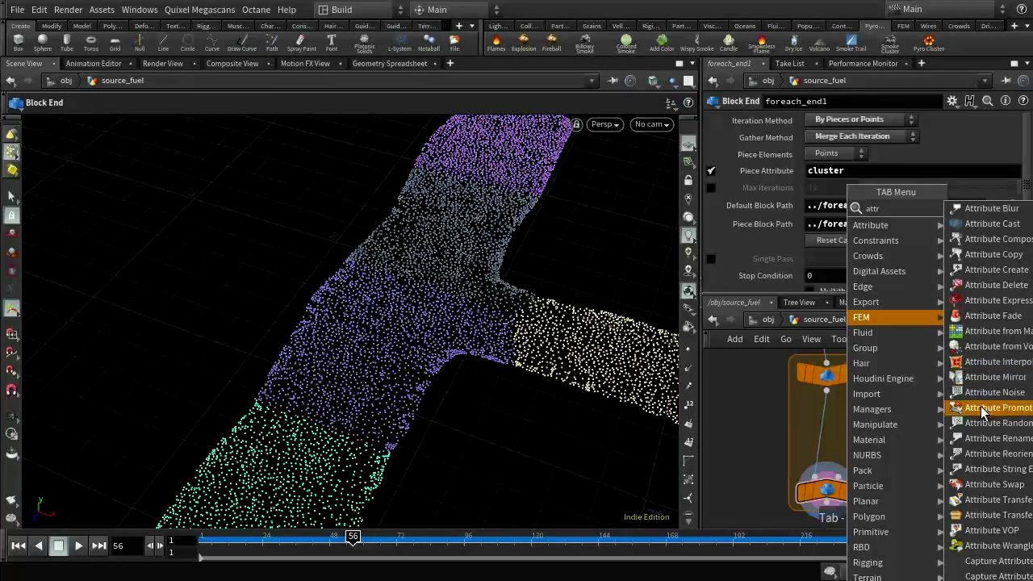
click(989, 407)
click(830, 439)
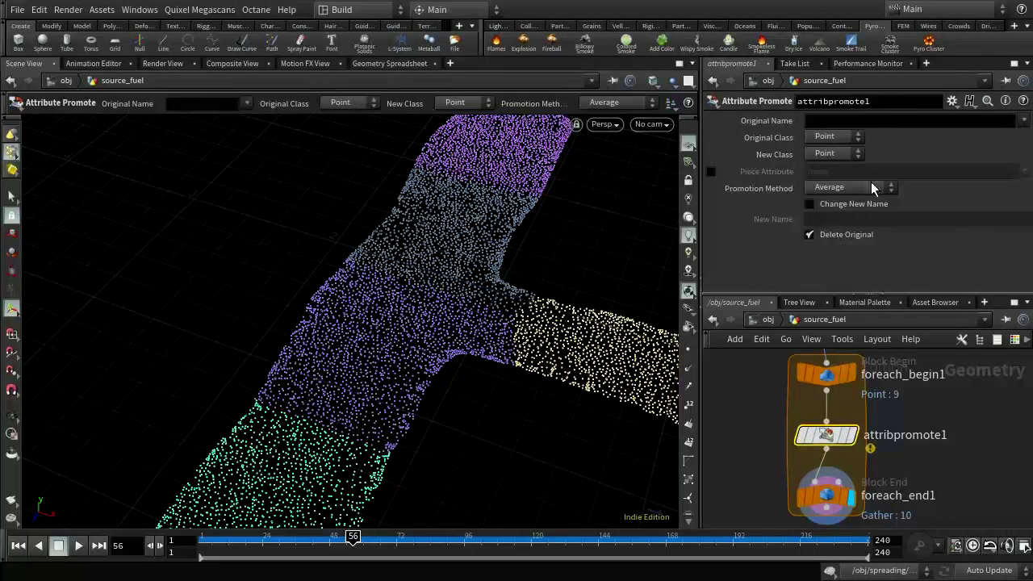
key(BackSpace)
text(_s)
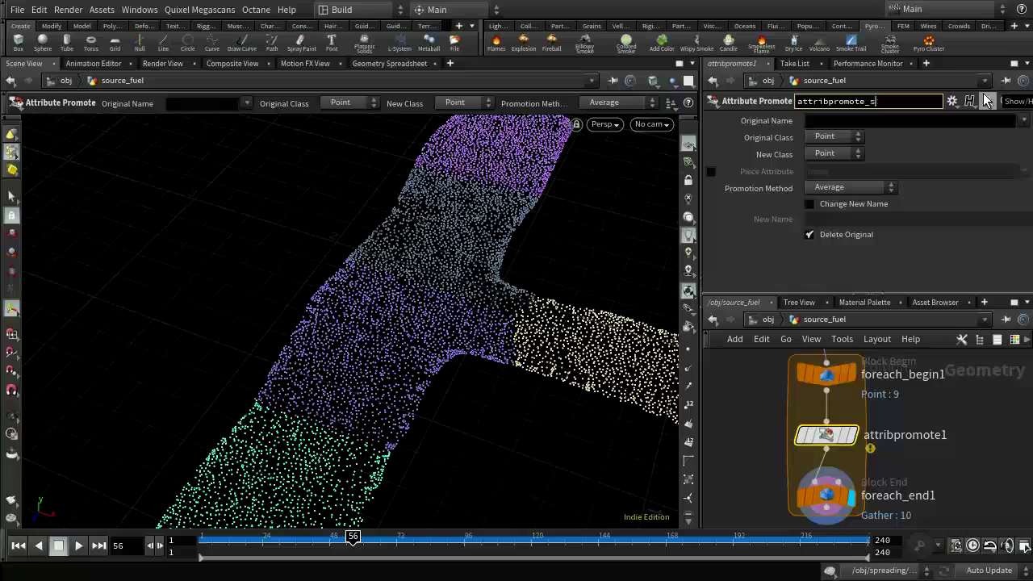
text(tartframe_min)
key(Return)
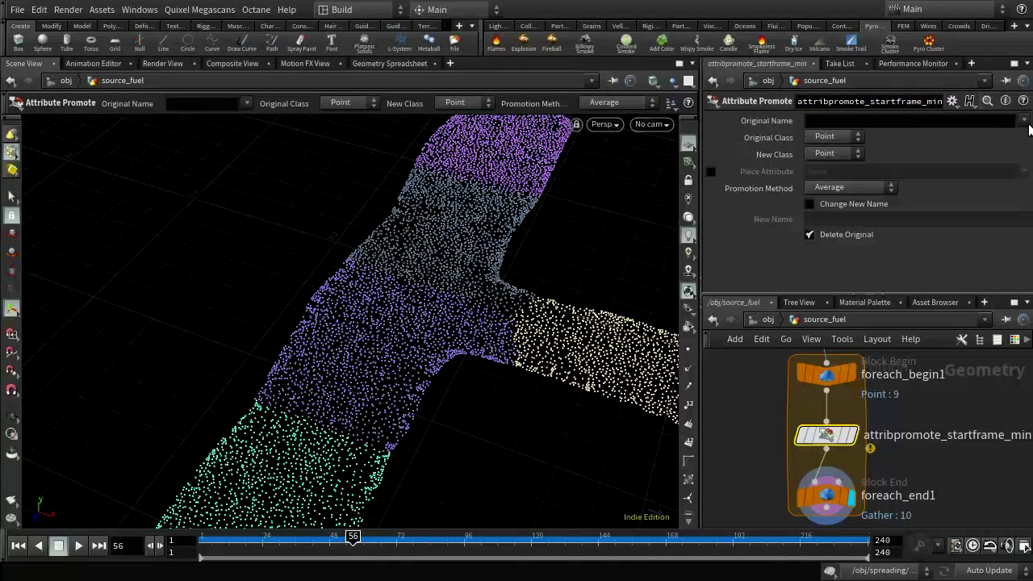
Set it to promote startframe to the Detail class
click(1025, 120)
click(1024, 216)
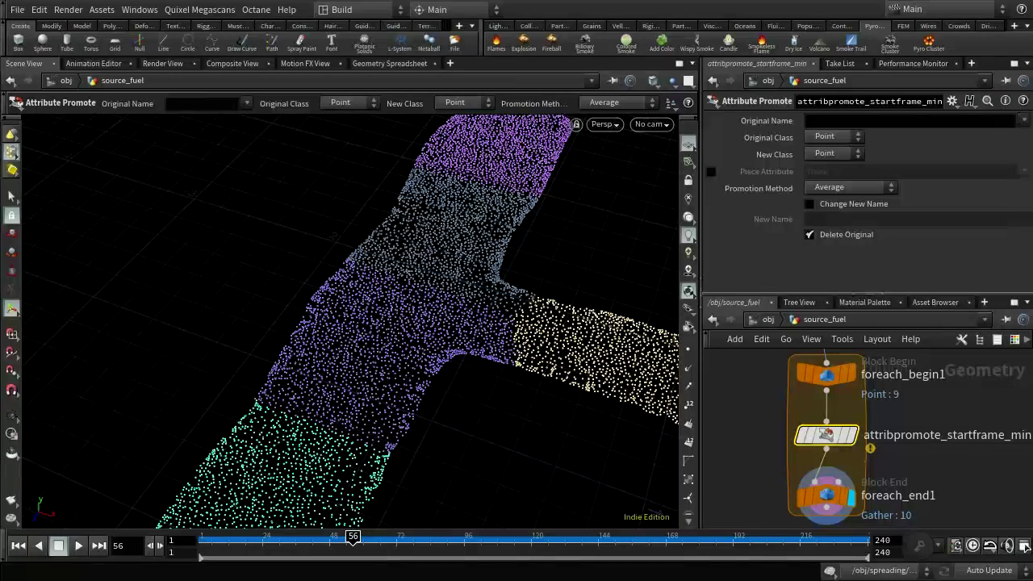
click(831, 154)
click(830, 163)
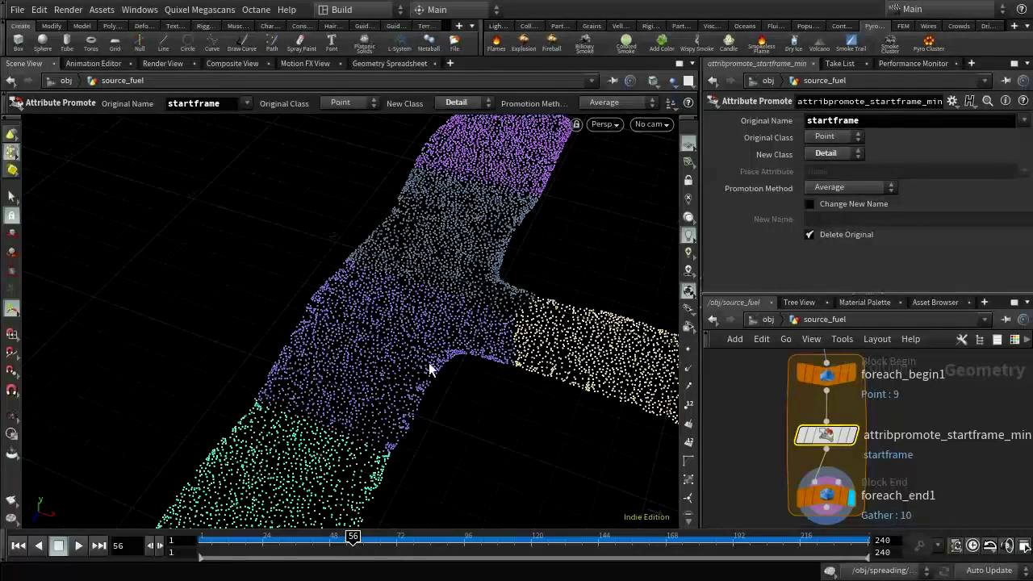
Enable Single Pass on foreach_end1 and orbit around the single cluster
click(820, 498)
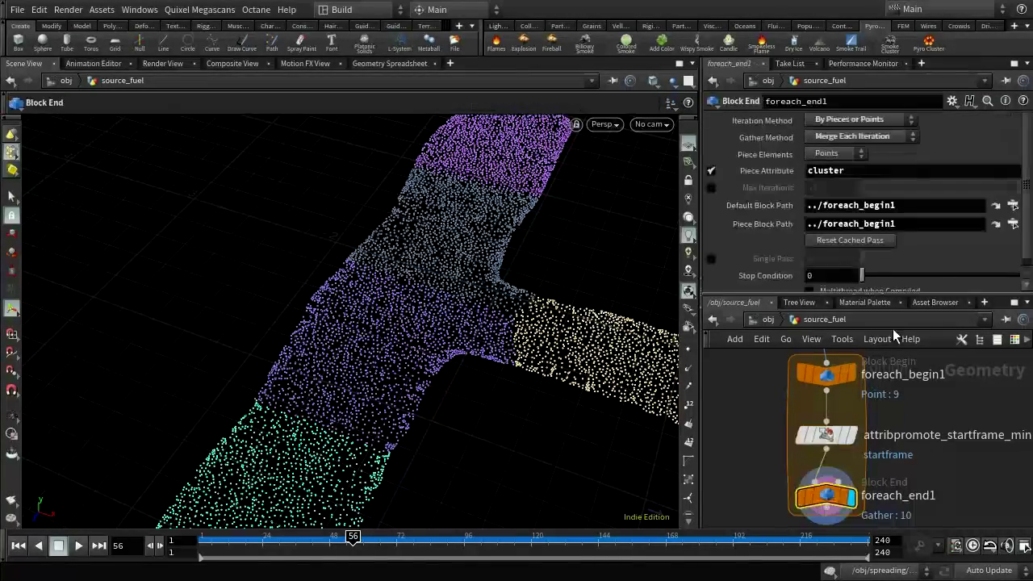
click(711, 258)
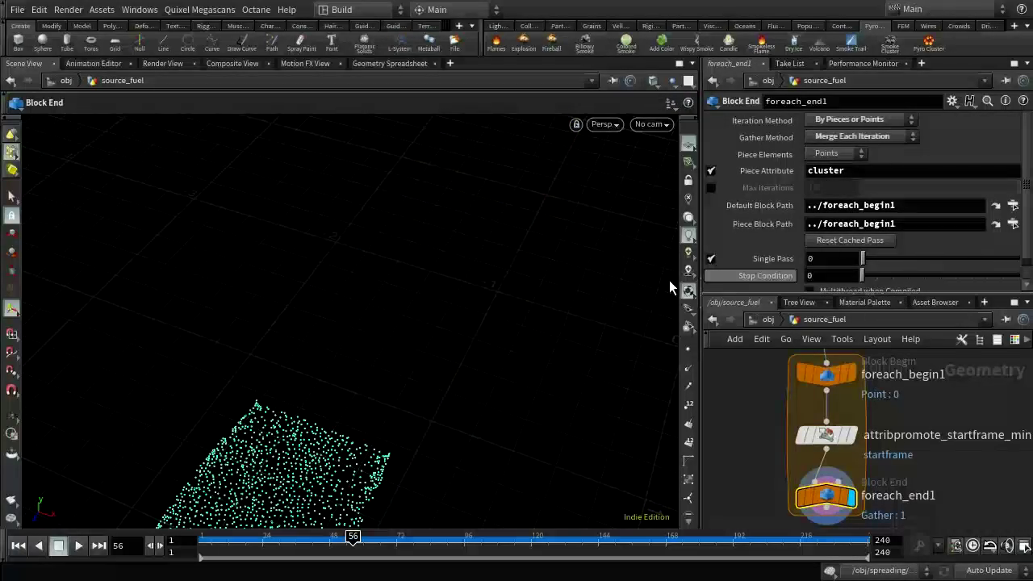
key(Escape)
drag(473, 281, 371, 274)
key(Return)
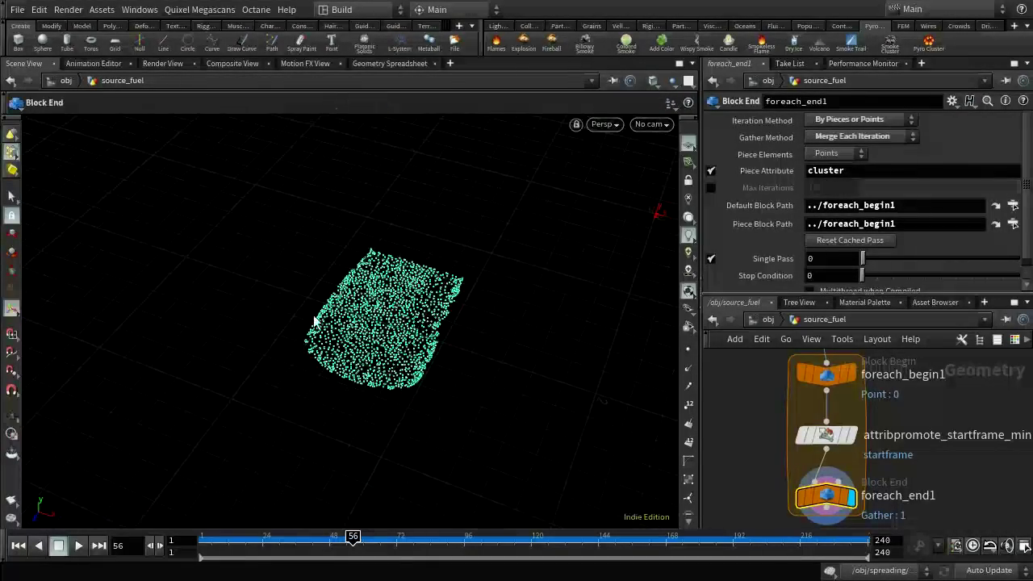
Set attribpromote_startframe_min's Promotion Method to Minimum and move foreach_end1 lower
click(826, 437)
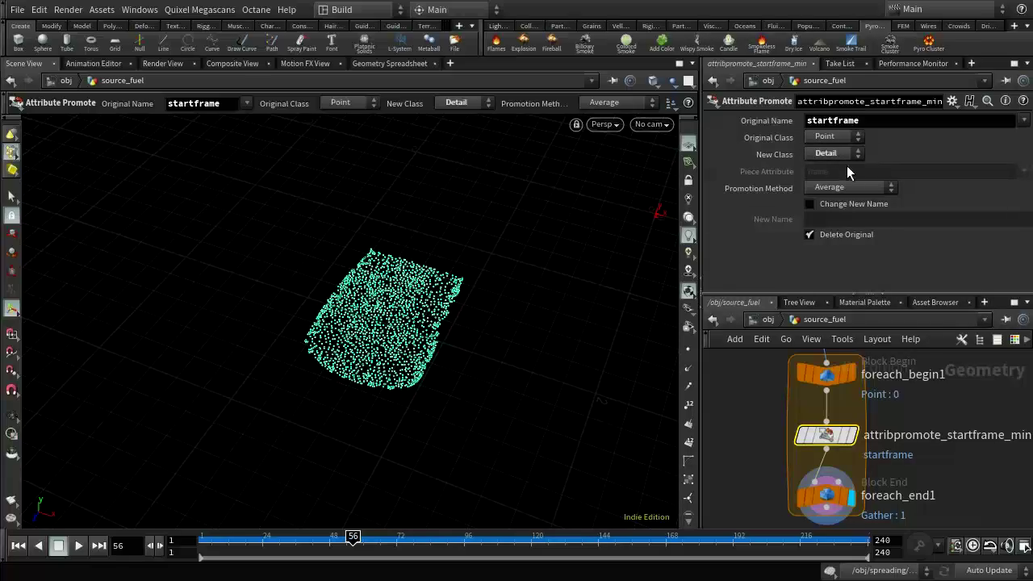
click(820, 187)
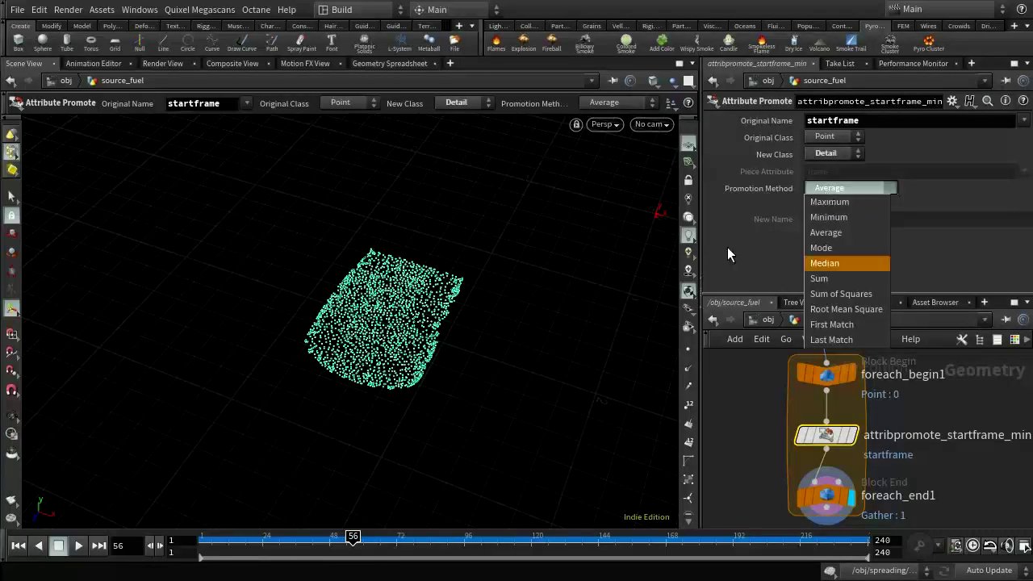
click(834, 213)
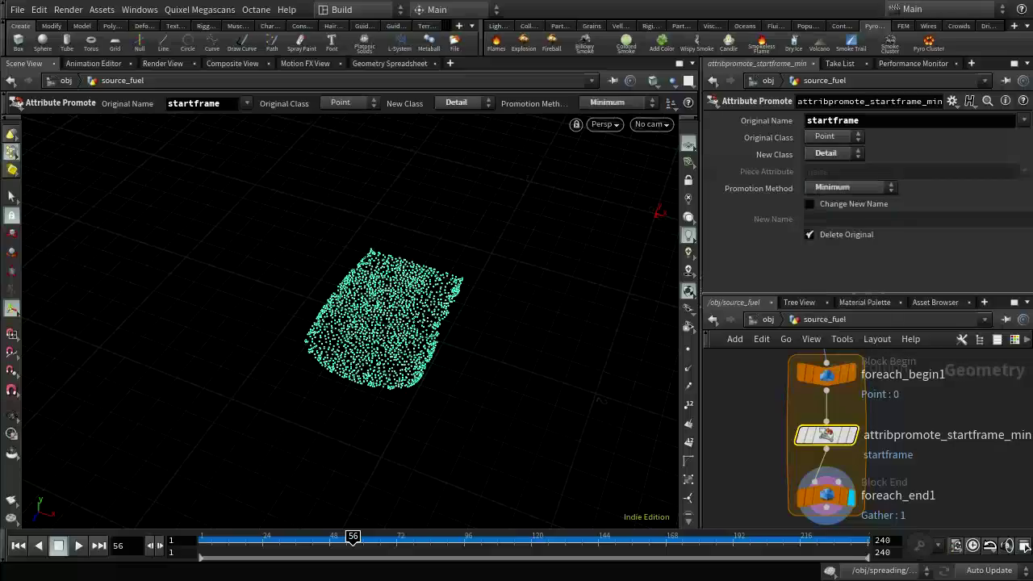
drag(988, 490, 957, 388)
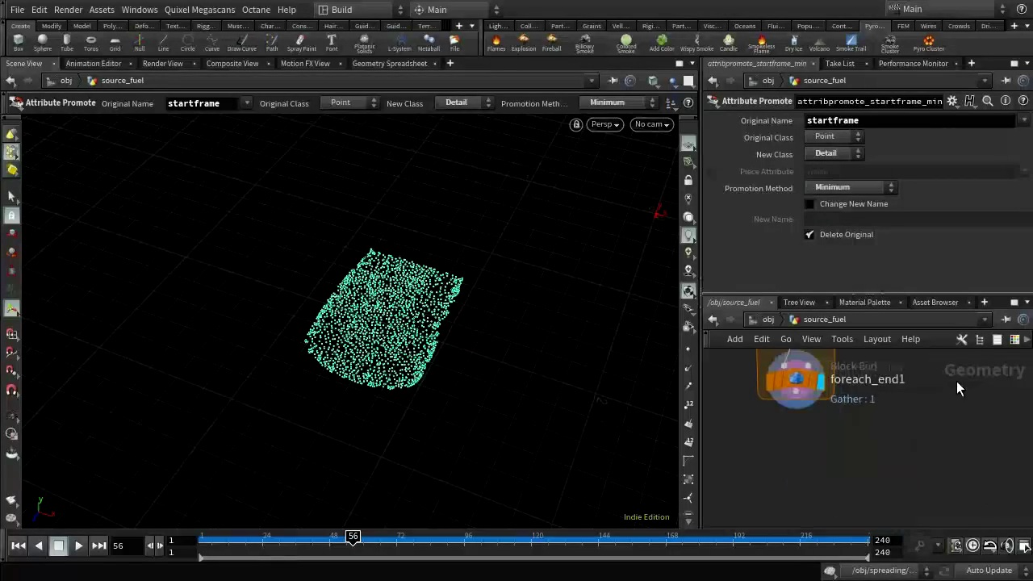
drag(784, 387, 807, 500)
middle_drag(869, 431, 904, 485)
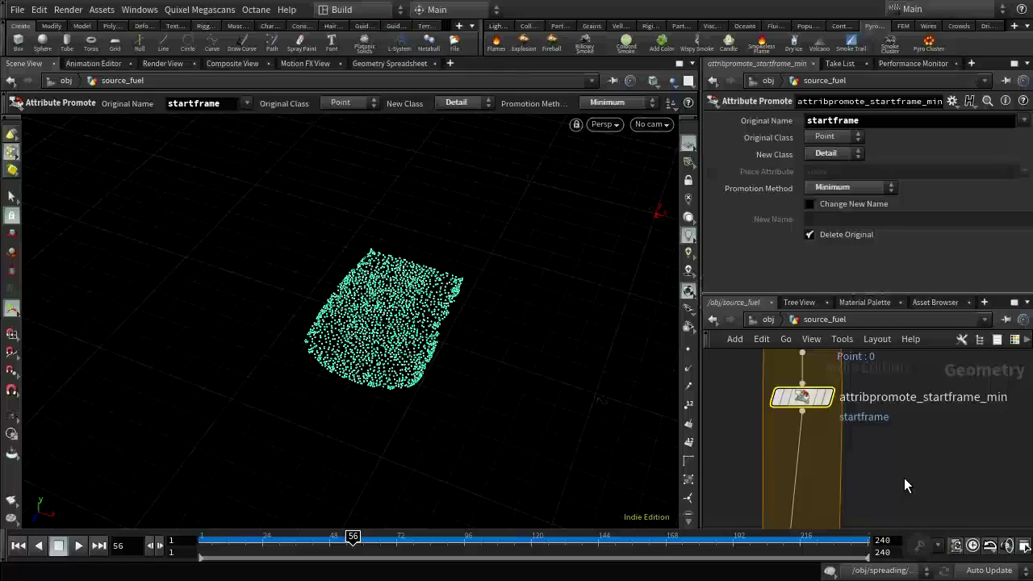
Add a second Attribute Promote node below the first
key(Tab)
text(a)
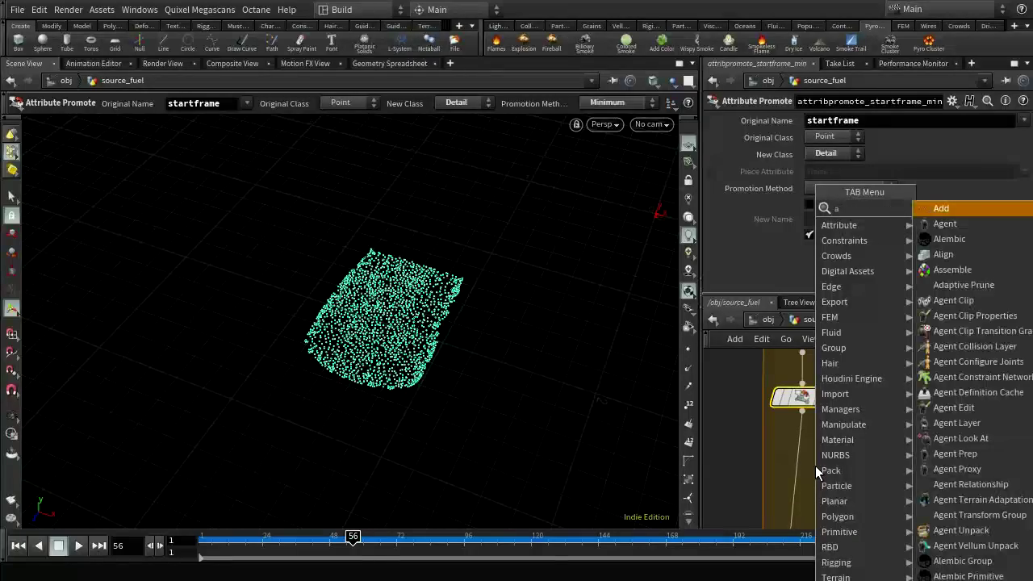
text(ttr)
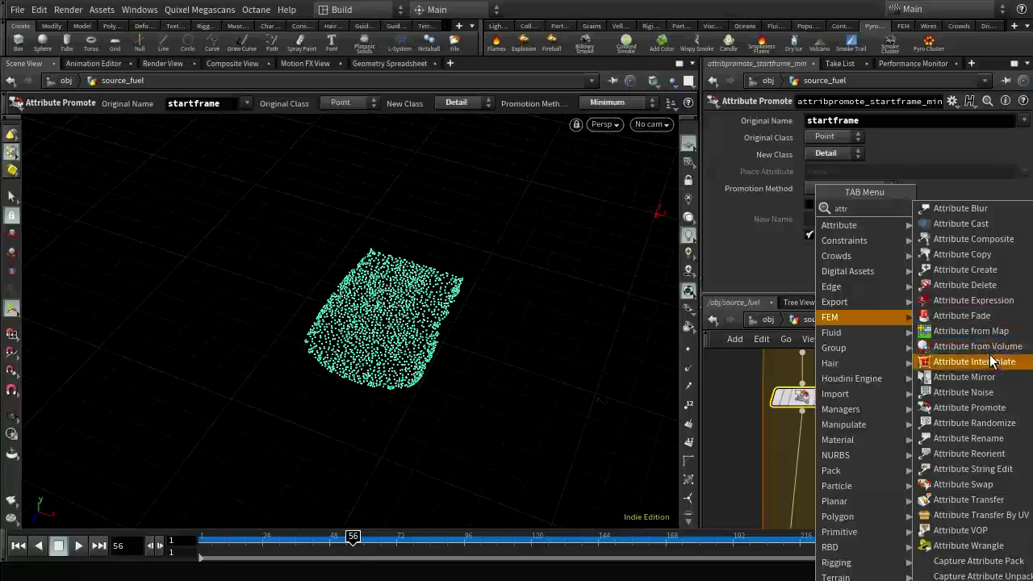
click(995, 422)
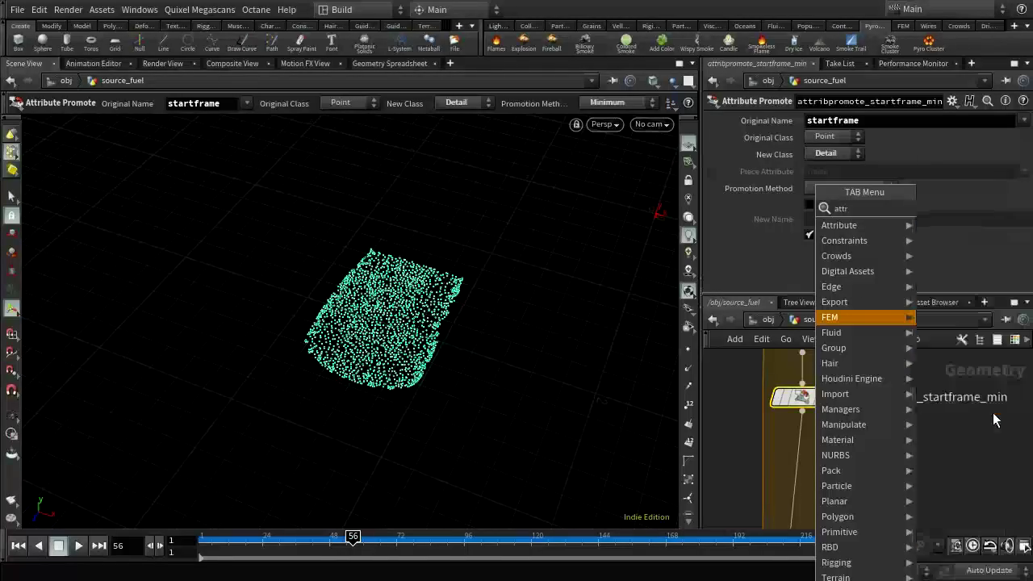
click(799, 469)
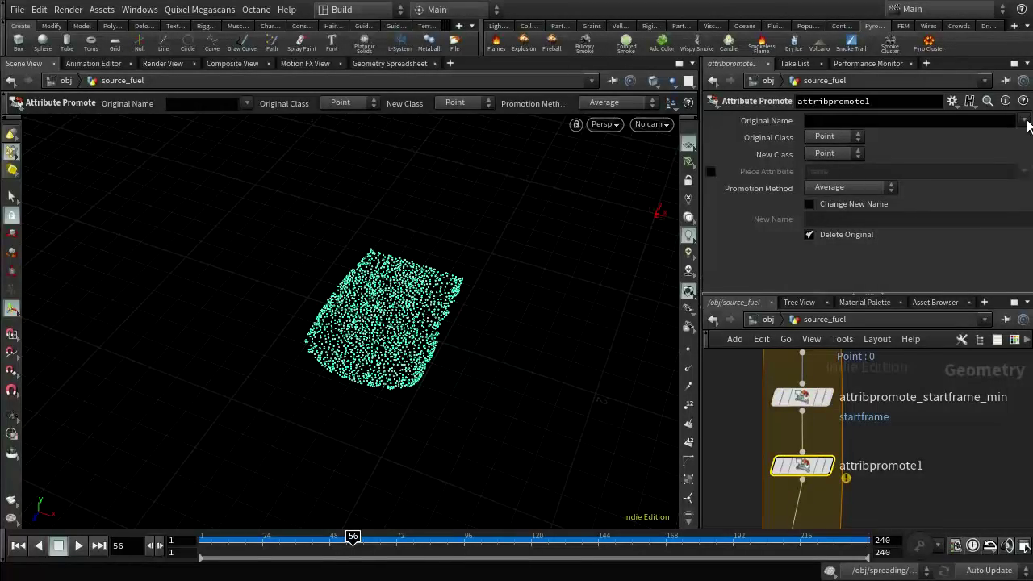
Promote startframe from Detail to Point, display attribpromote1, and open the Geometry Spreadsheet
click(841, 141)
click(824, 152)
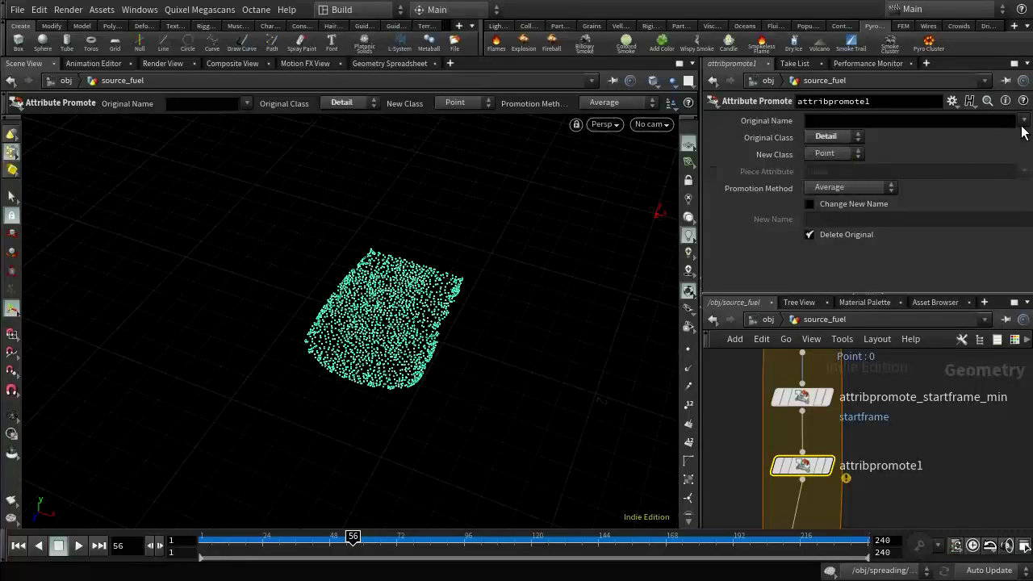
click(1023, 119)
click(1024, 138)
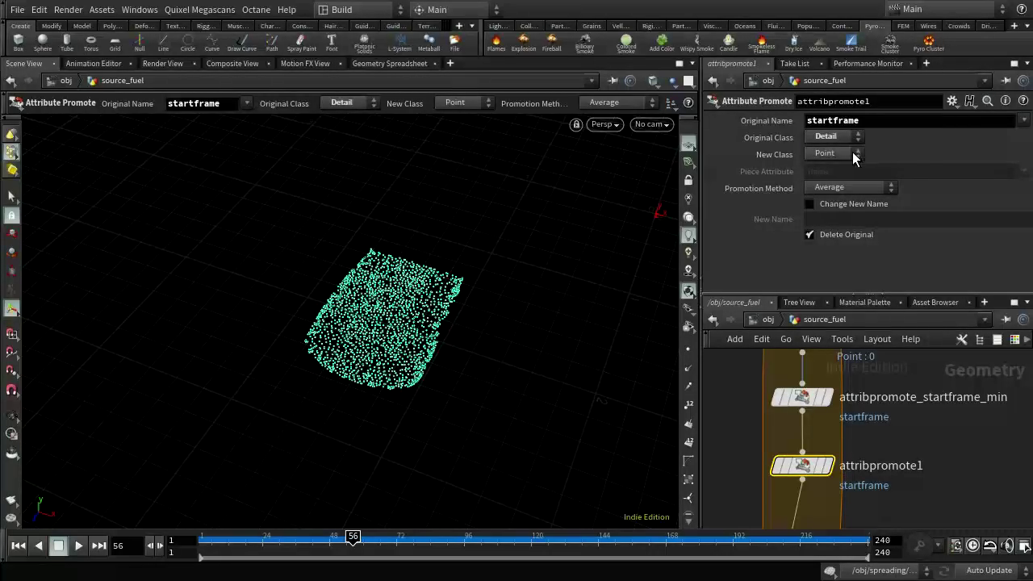
click(854, 156)
click(839, 165)
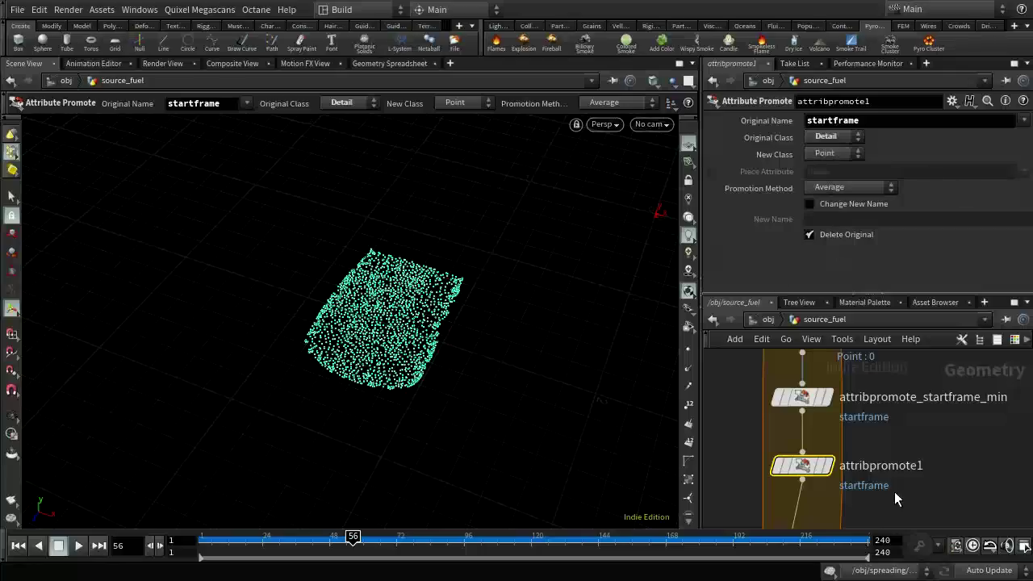
click(827, 466)
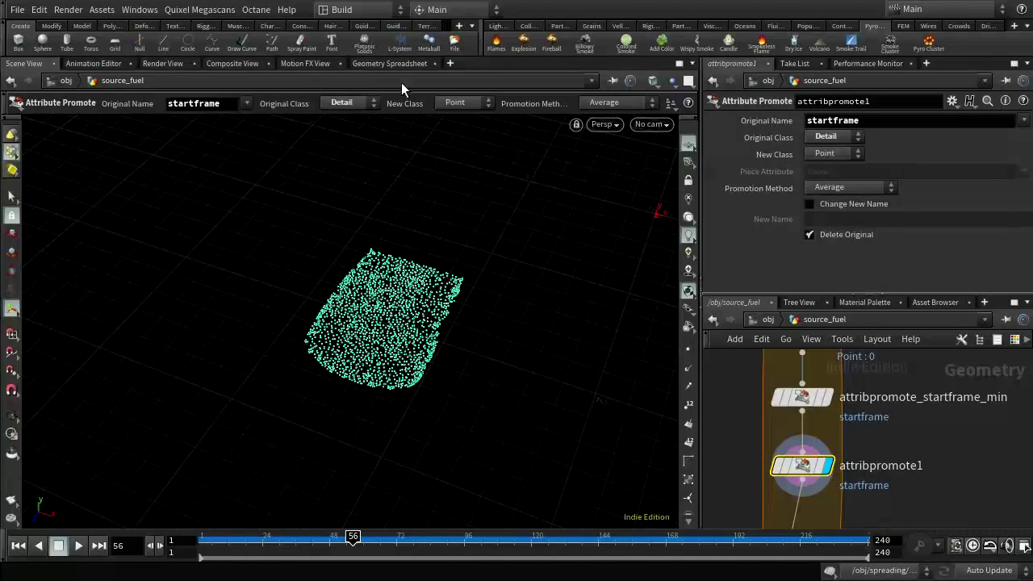
click(391, 64)
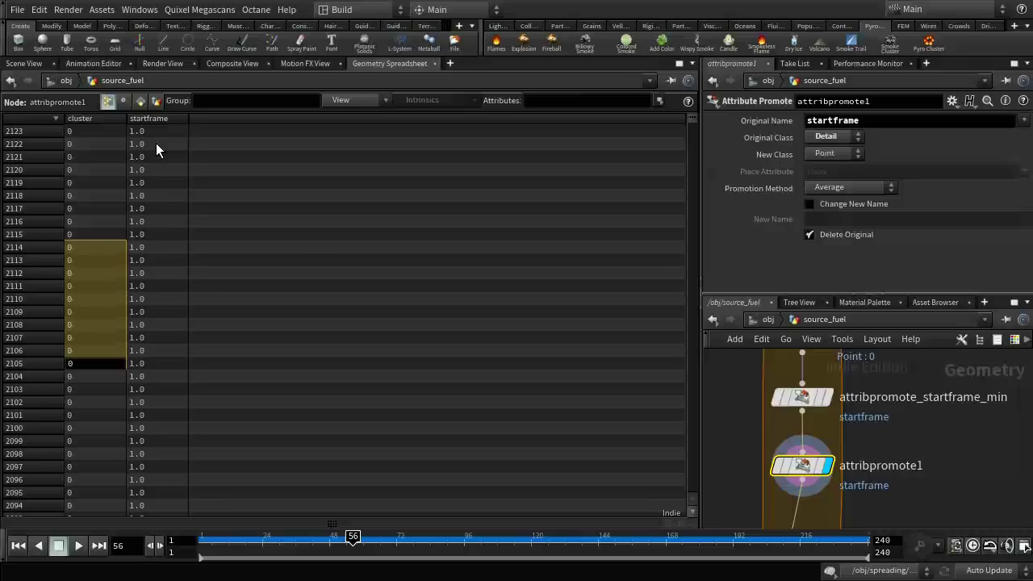
Step foreach_end1's single-pass cluster preview through clusters 1 to 7, then frame the node chain
scroll(896, 452, up, 2)
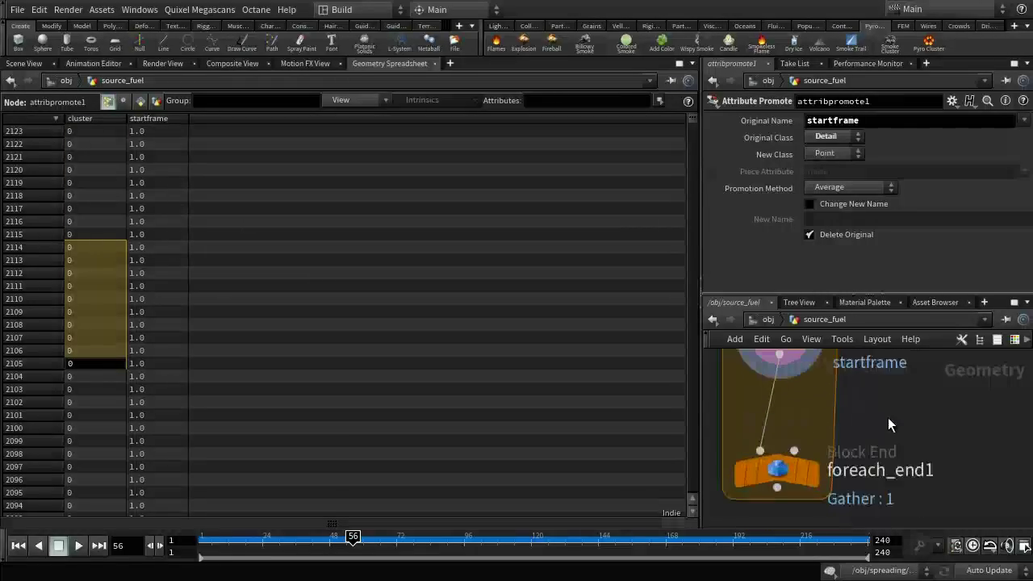
click(790, 466)
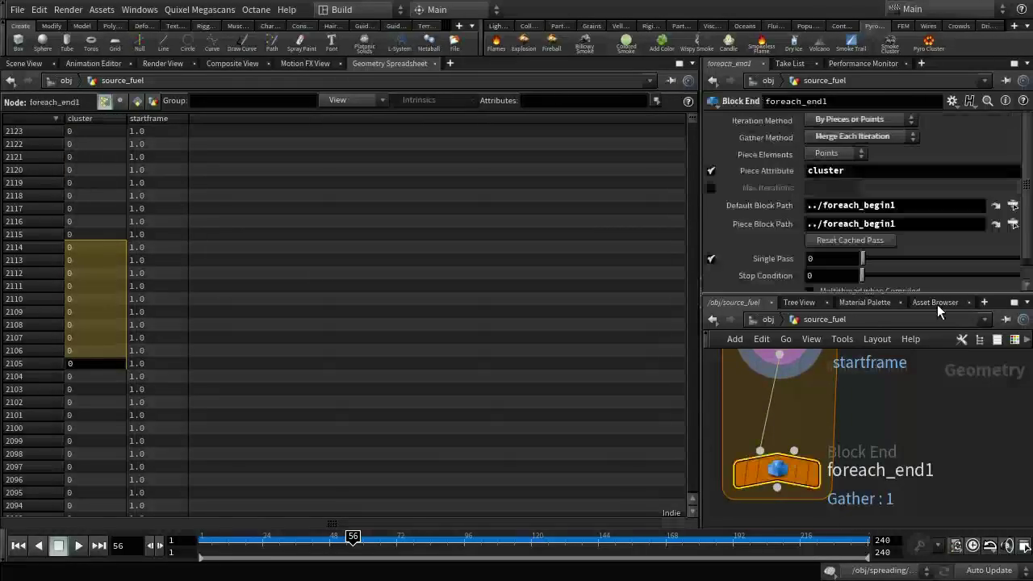
click(875, 259)
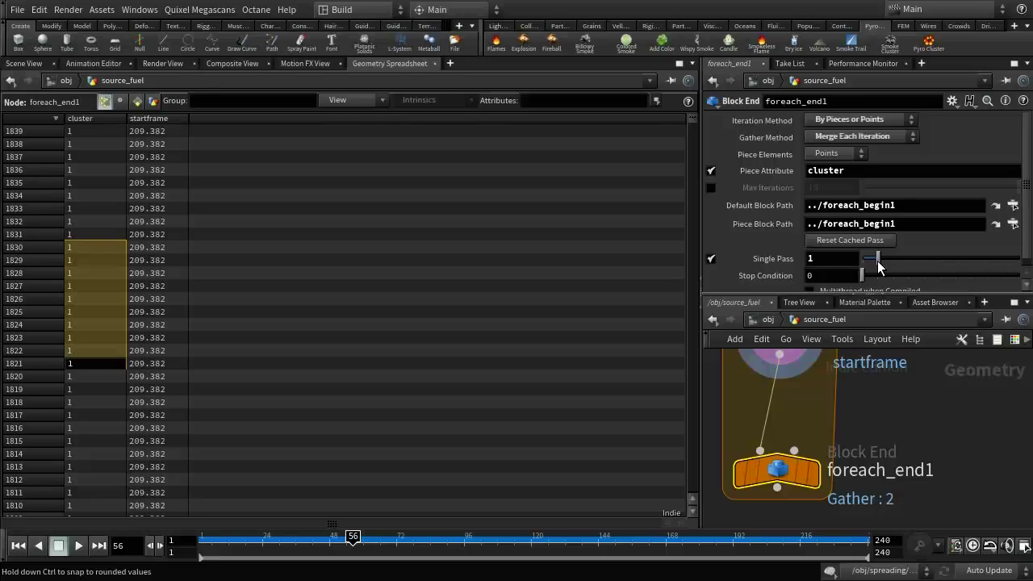
drag(874, 261, 778, 273)
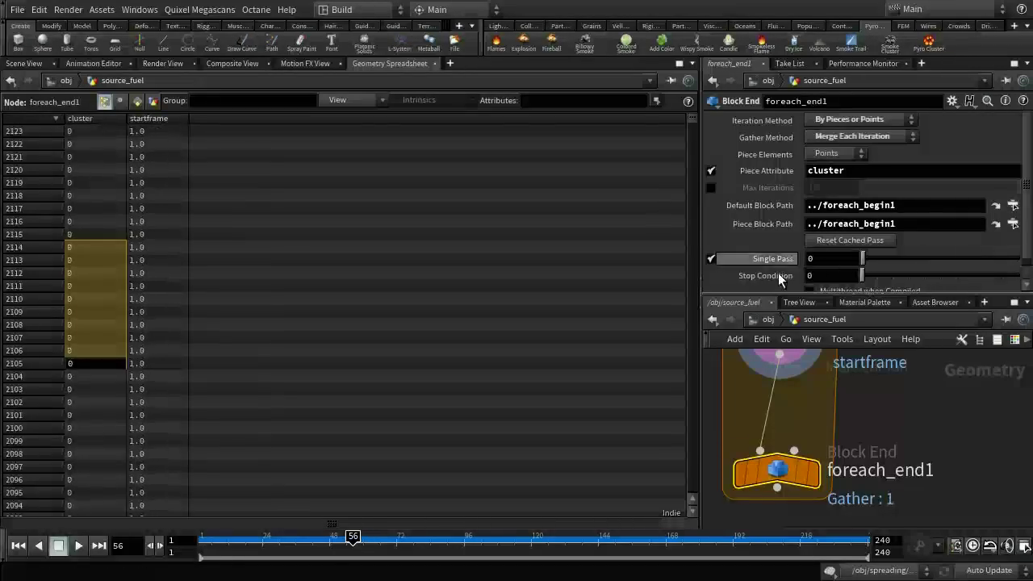
mouse_move(783, 476)
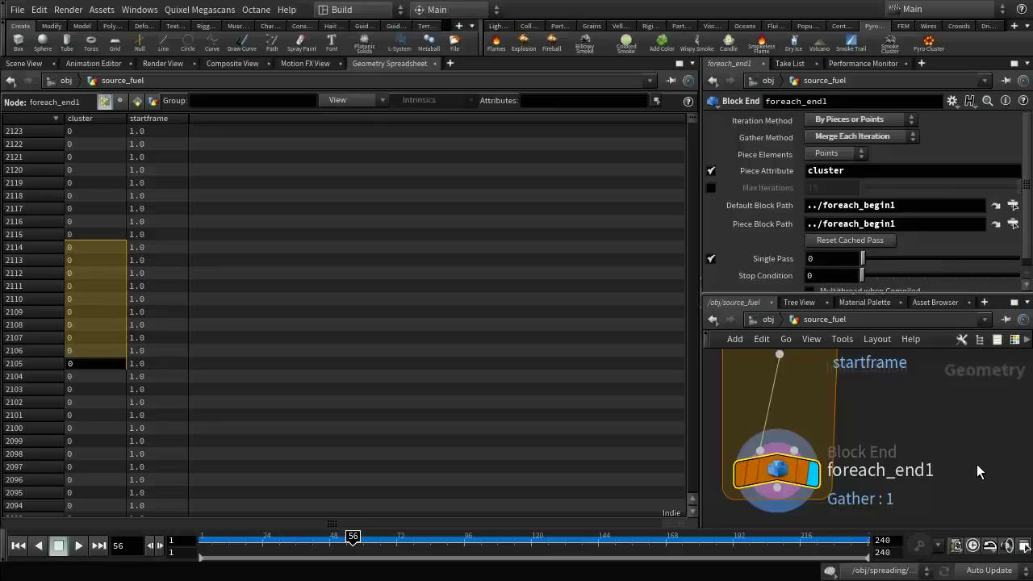
key(h)
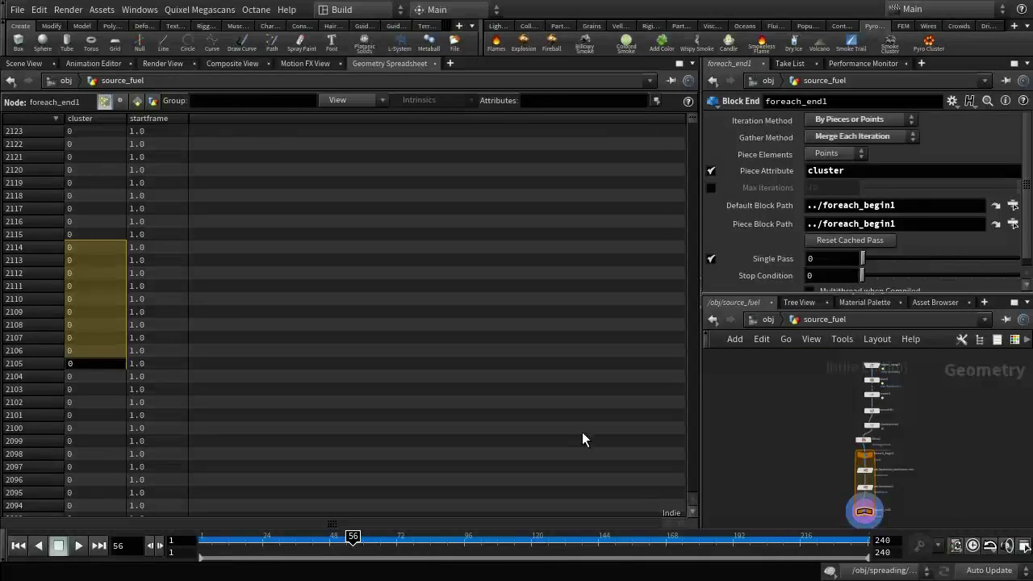
scroll(928, 447, up, 5)
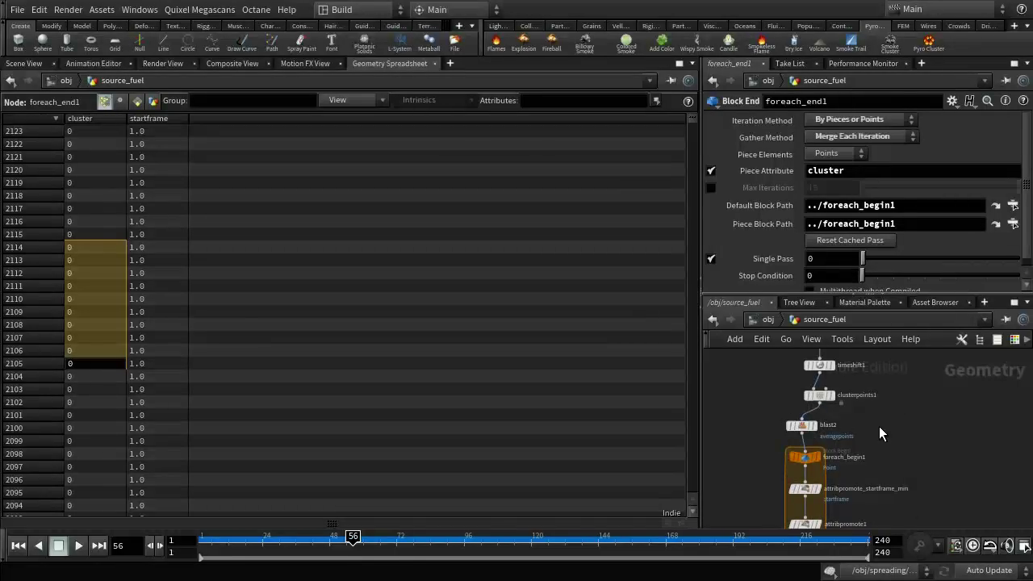
Duplicate blast2 as blast3 and set it to keep only the averagepoints group
click(801, 426)
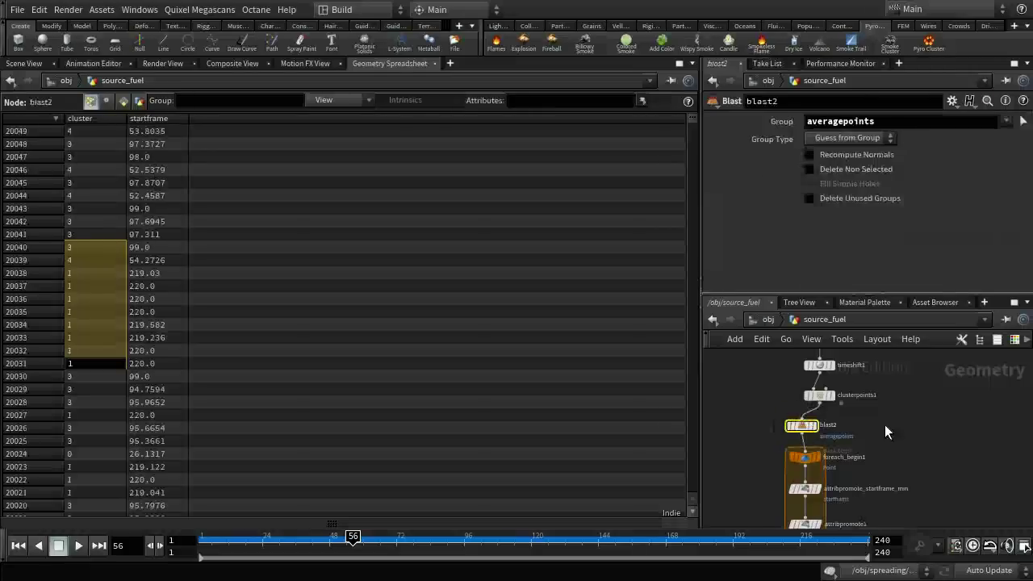
key(ctrl+c)
key(ctrl+v)
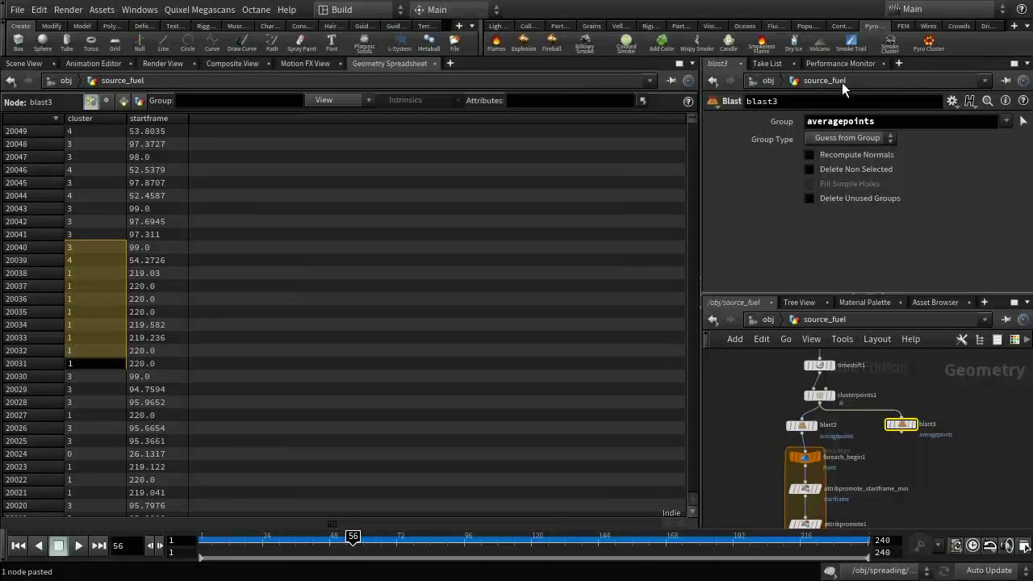
click(812, 171)
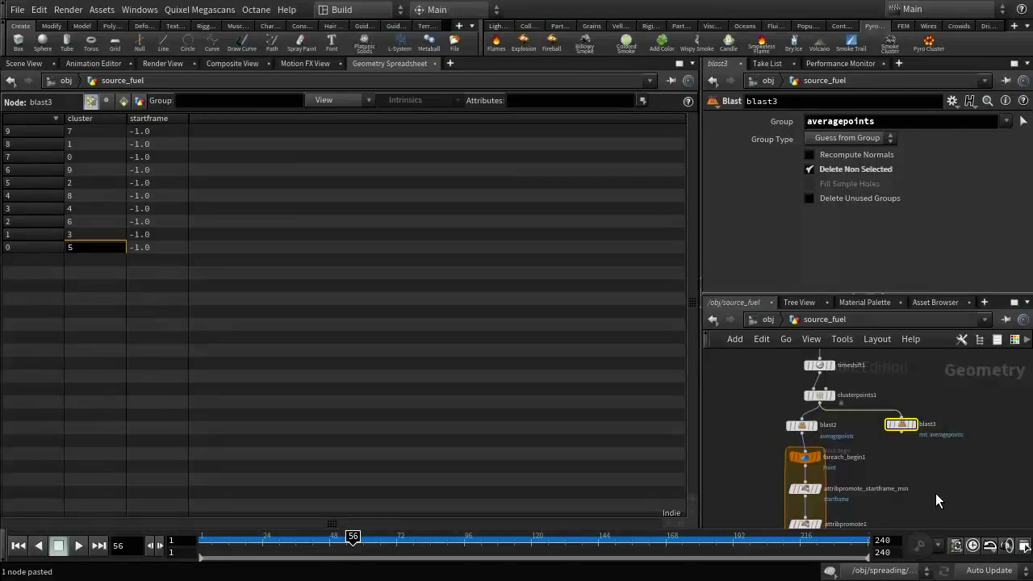
Pan the network up and left and search 'attr' in the Tab node menu
middle_drag(936, 493, 906, 433)
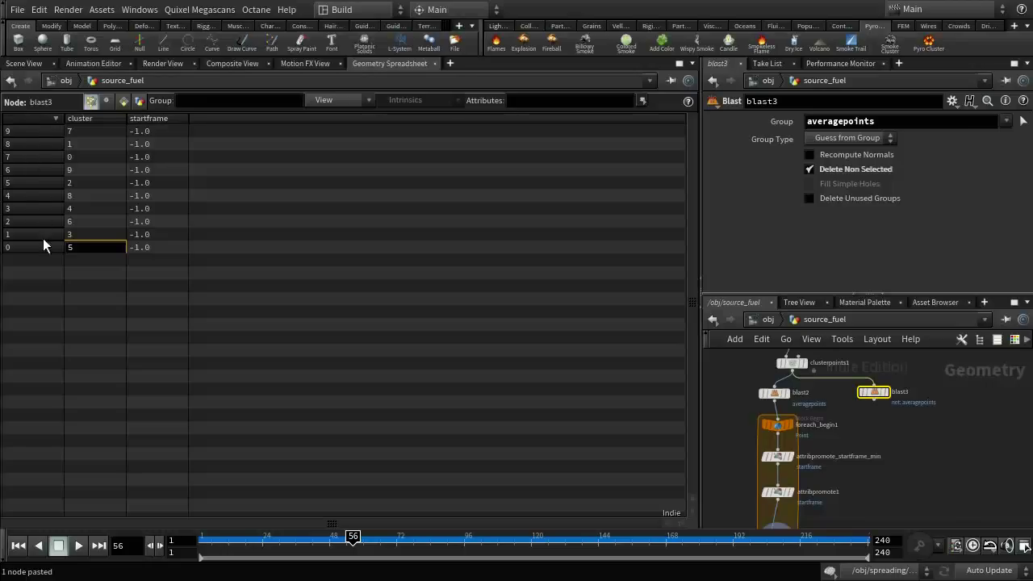
middle_drag(955, 480, 917, 387)
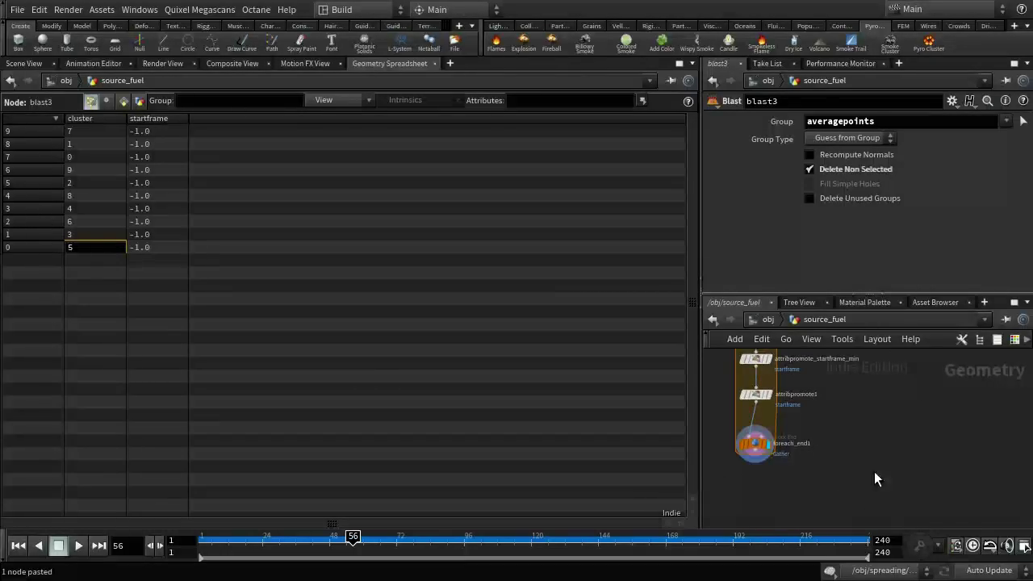
key(Tab)
text(attr)
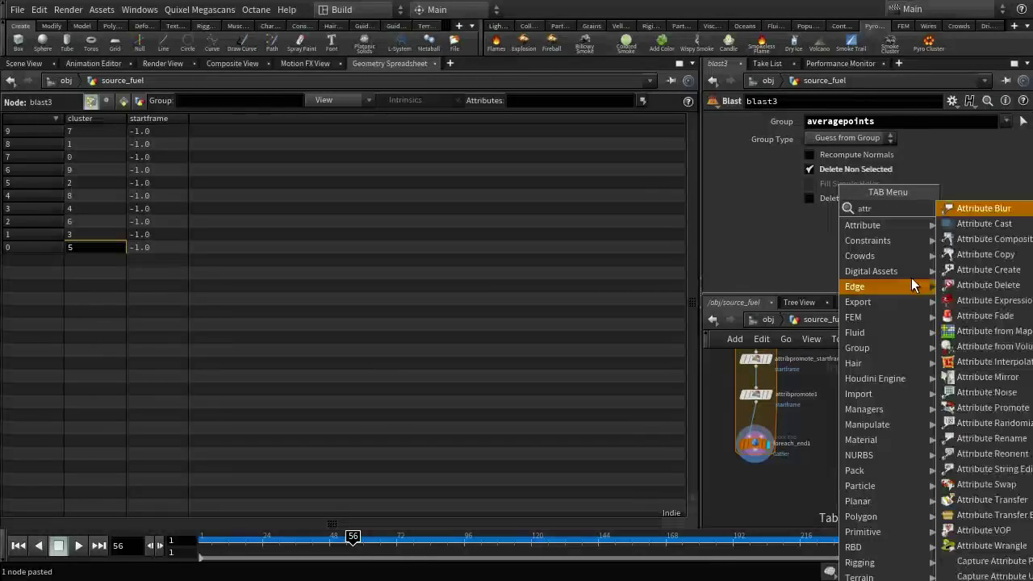
Add an Attribute Transfer node fed by blast3 with foreach_end1's output as its source
click(990, 501)
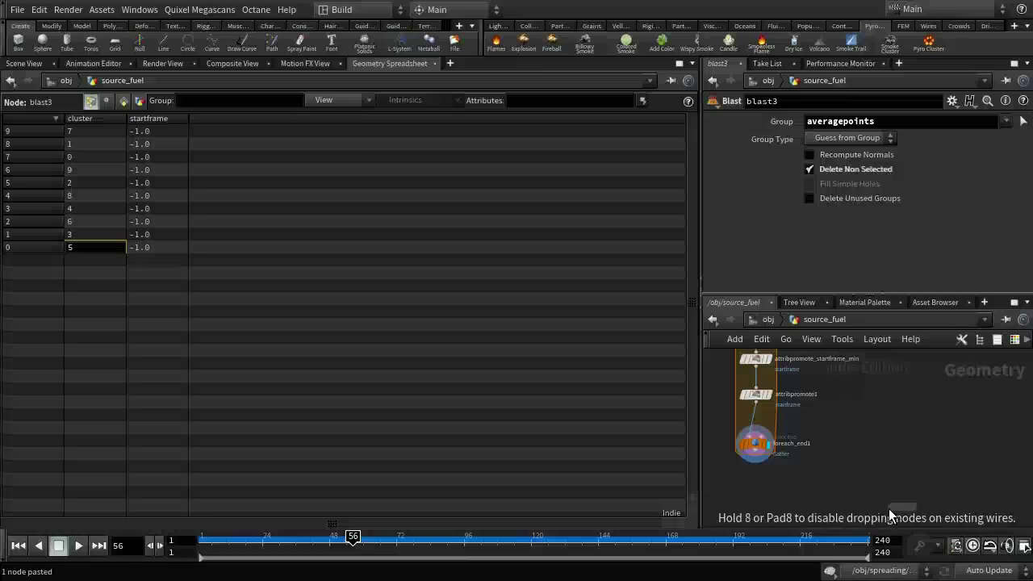
click(852, 488)
click(847, 482)
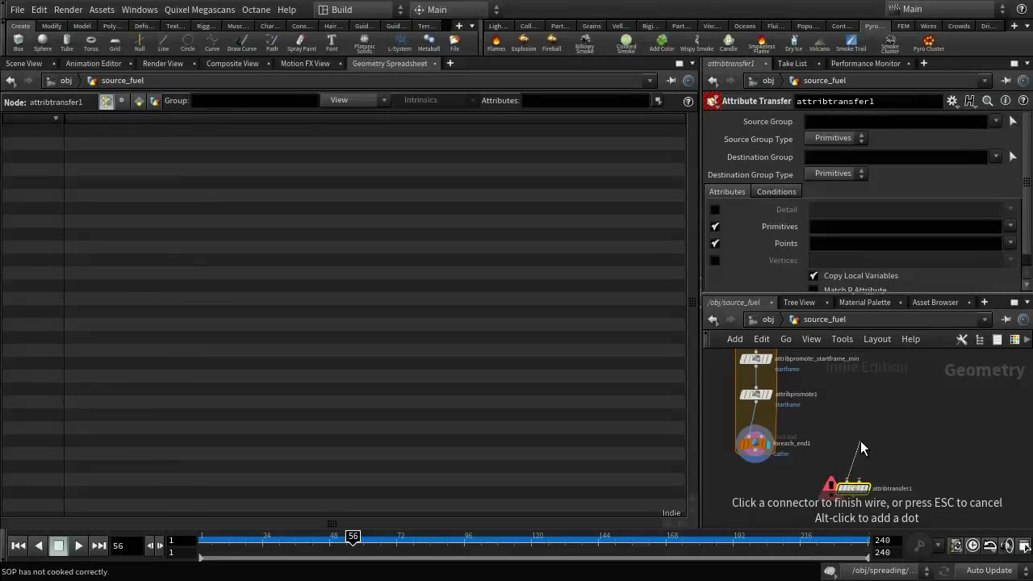
scroll(860, 420, up, 3)
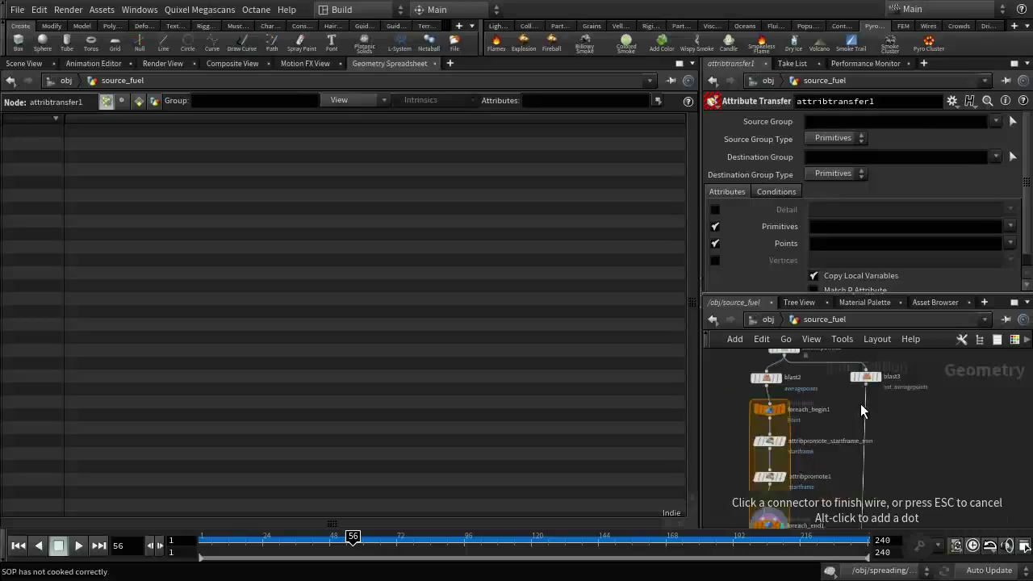
scroll(896, 452, down, 5)
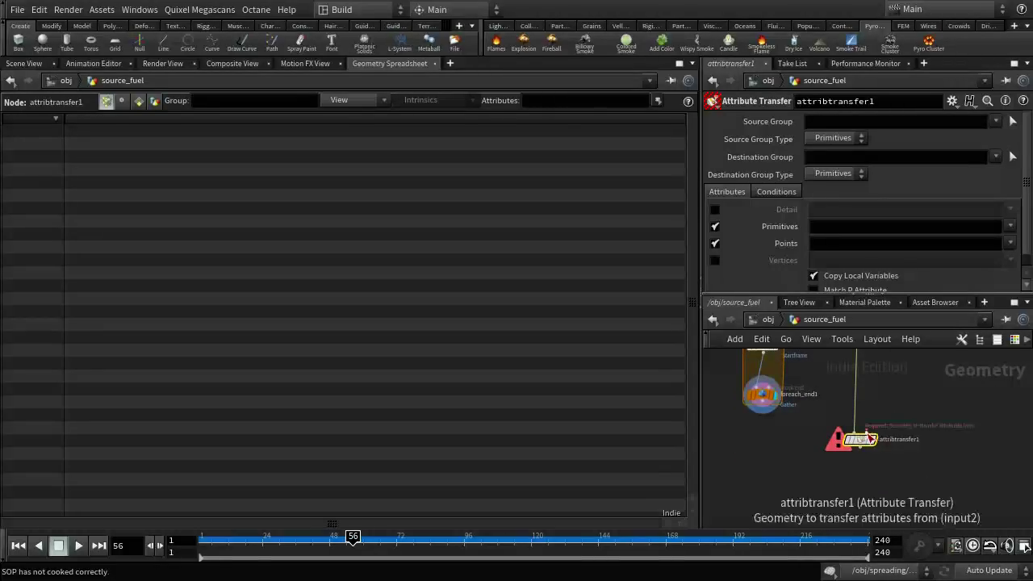
click(762, 411)
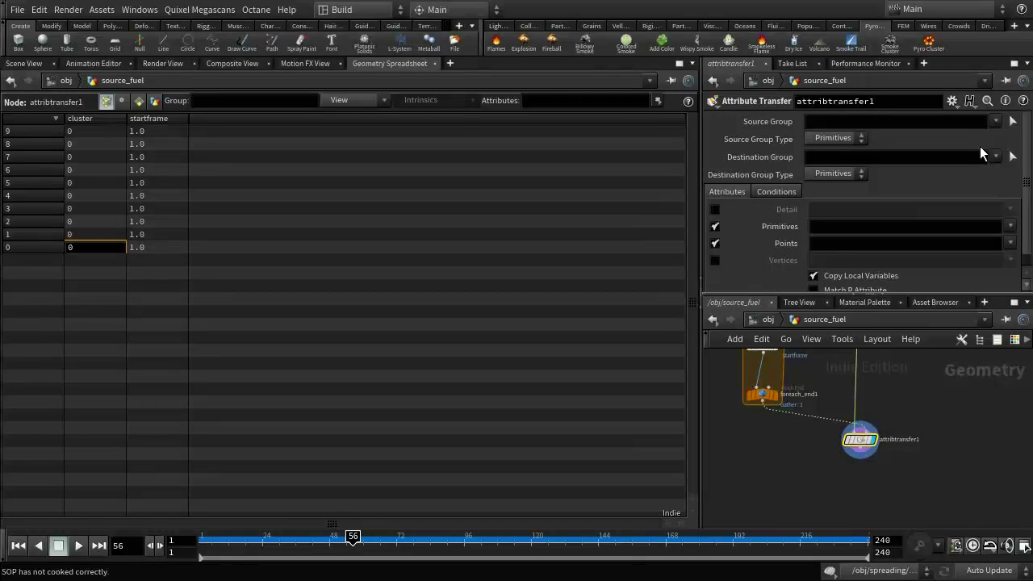
Disable primitive transfer and transfer only the startframe point attribute, then select foreach_end1
click(714, 227)
click(1009, 243)
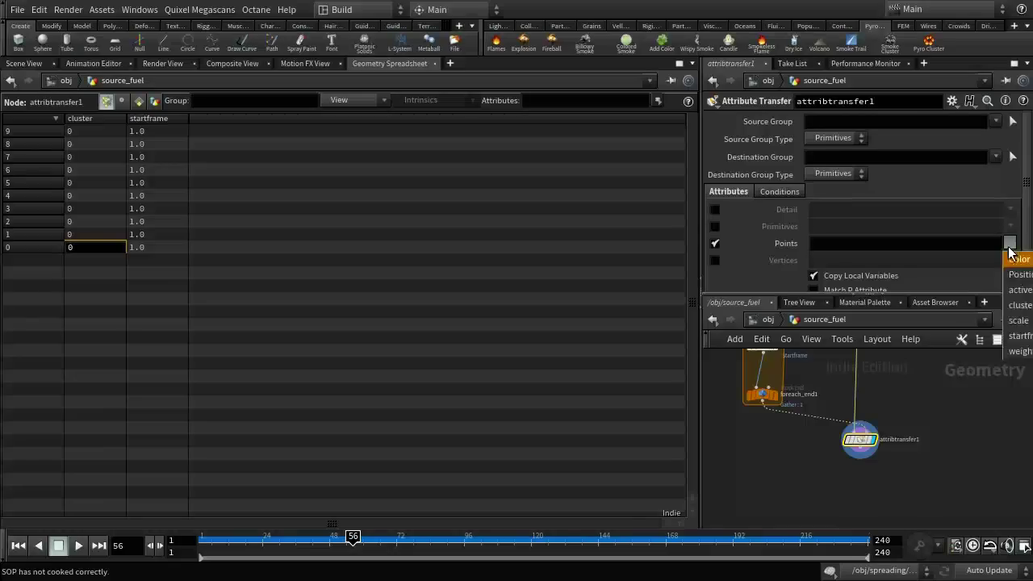
click(1022, 336)
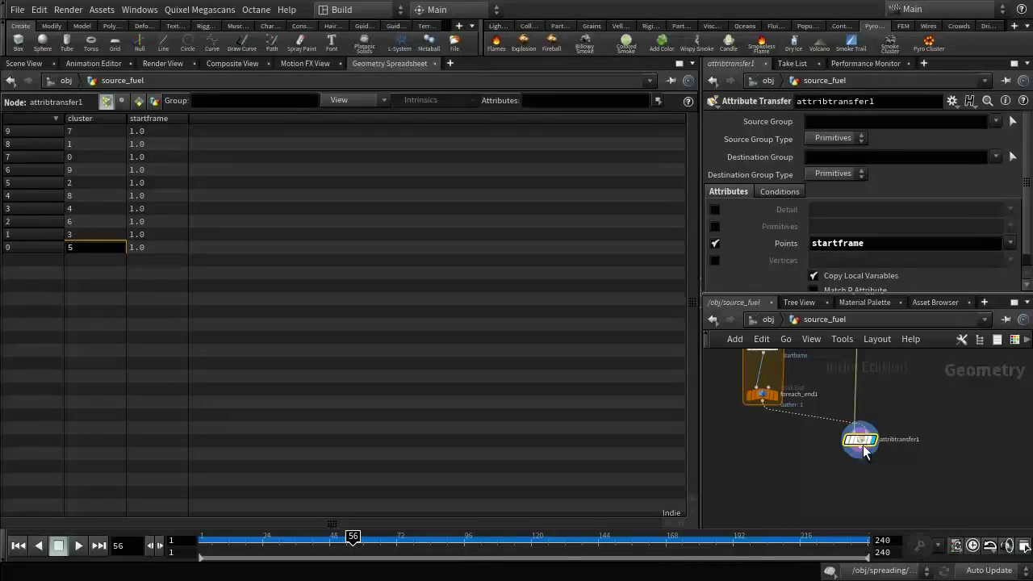
drag(723, 384, 771, 420)
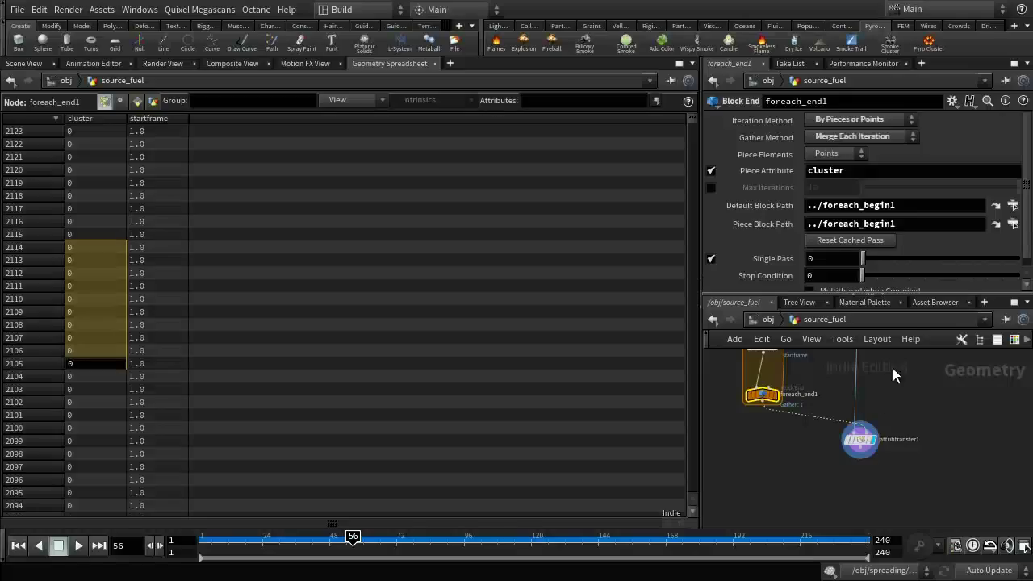
Turn off Single Pass on foreach_end1 and inspect the transfer node's per-cluster startframe values
click(711, 258)
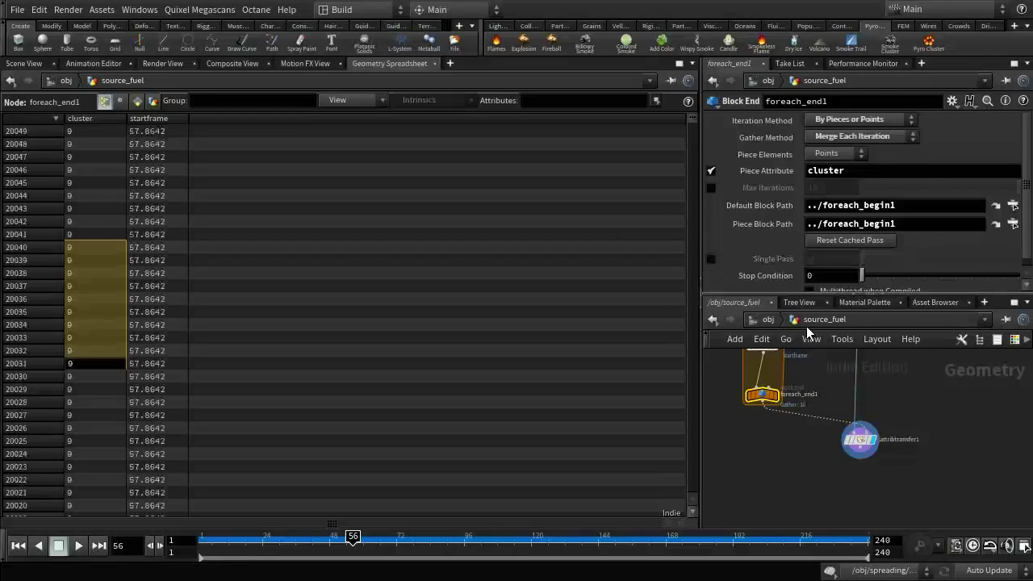
click(857, 439)
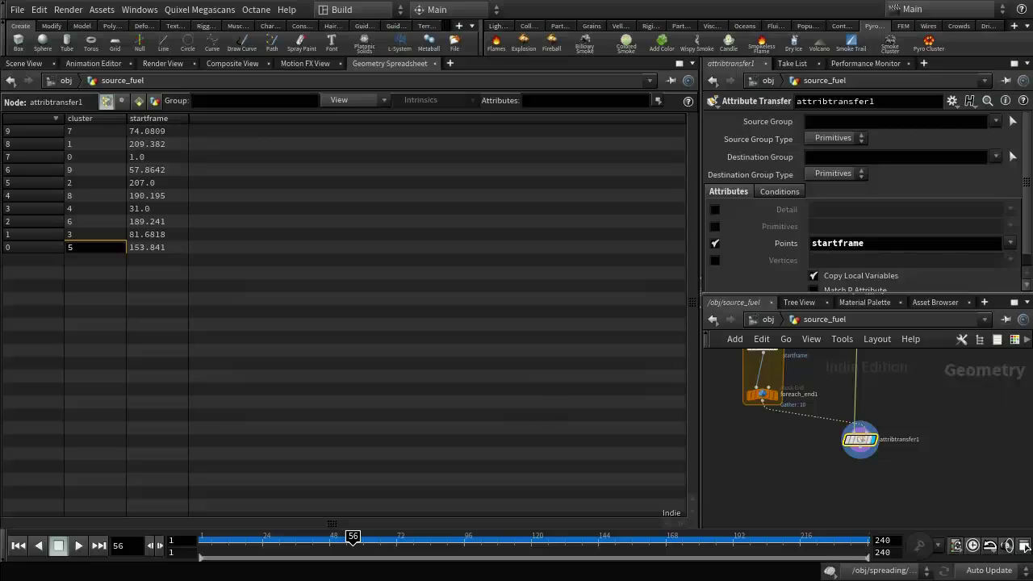
scroll(929, 455, down, 1)
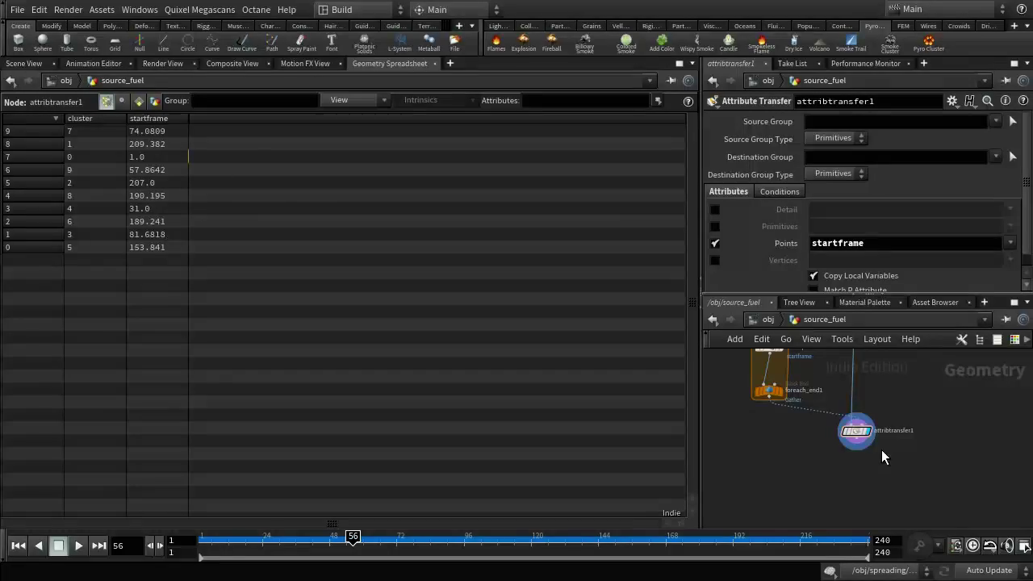
scroll(879, 452, up, 2)
mouse_move(844, 421)
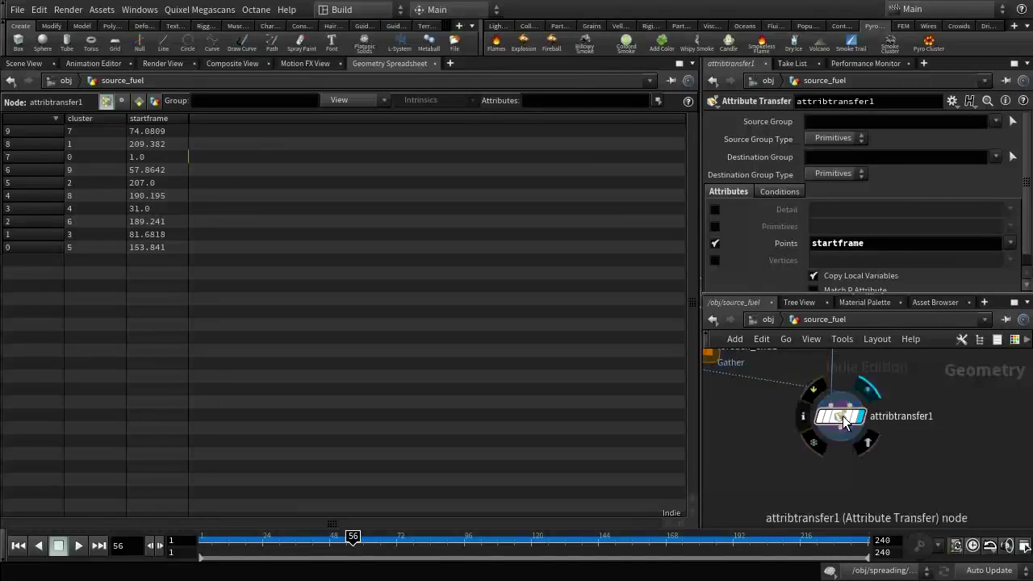
Rename the transfer node to attribtransfer_startframe
click(897, 97)
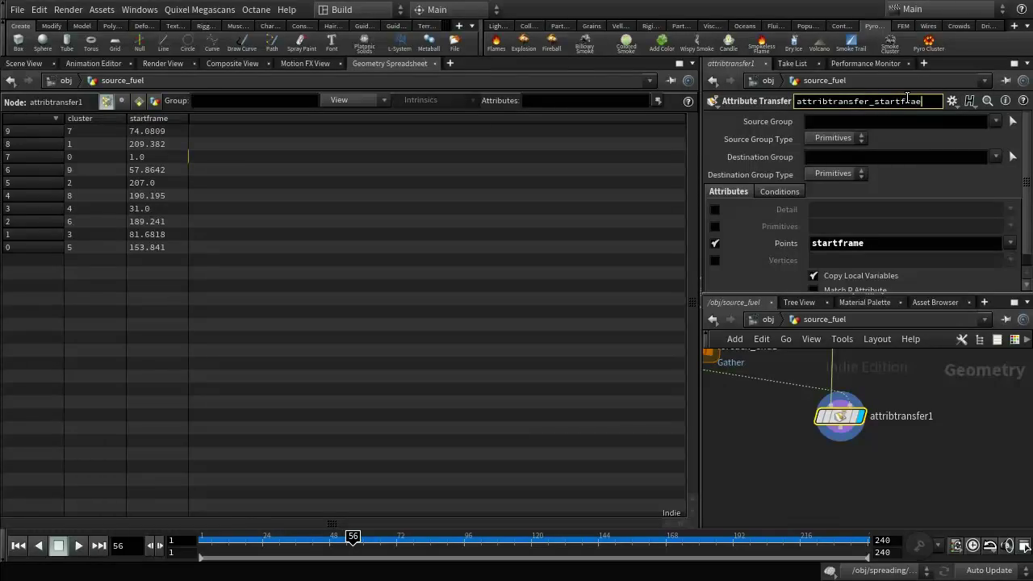
text(_startframe)
key(Return)
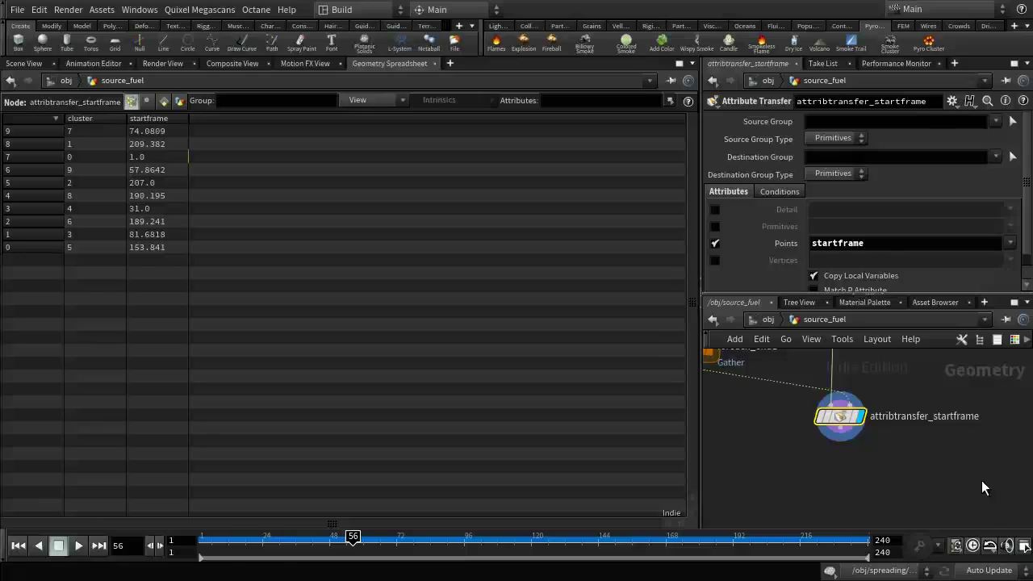
key(Tab)
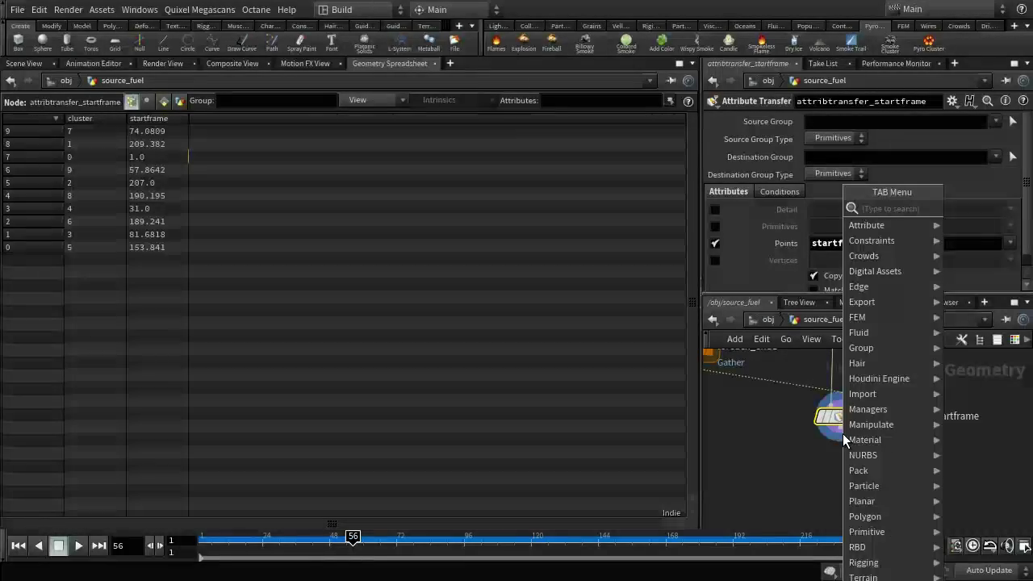
text(attr)
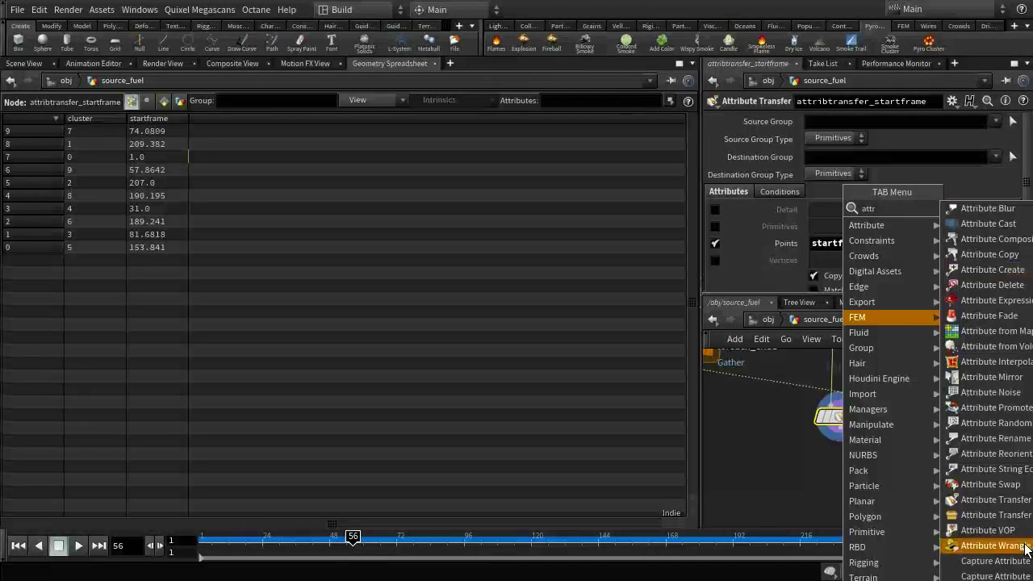
click(981, 554)
click(837, 454)
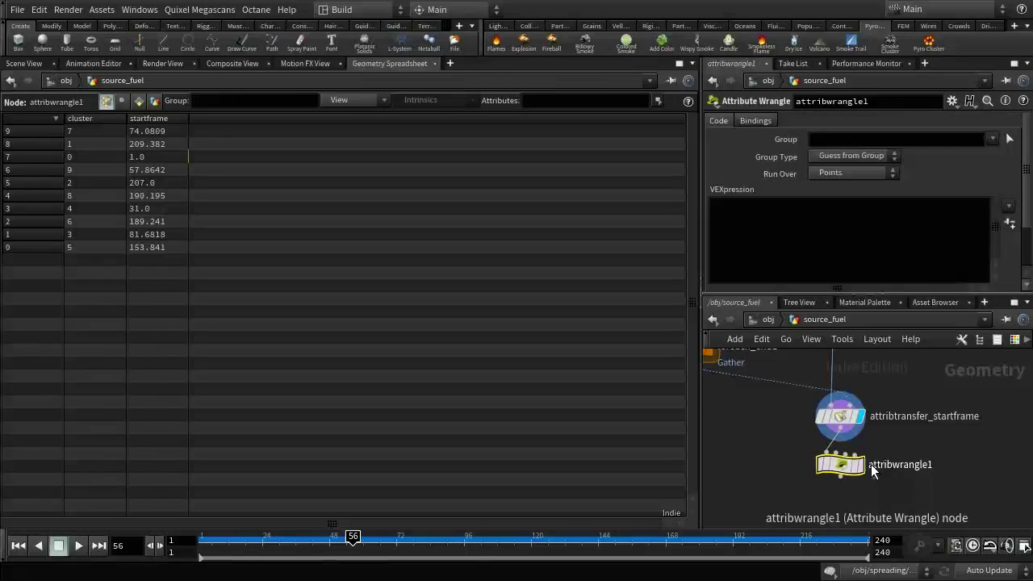
click(777, 223)
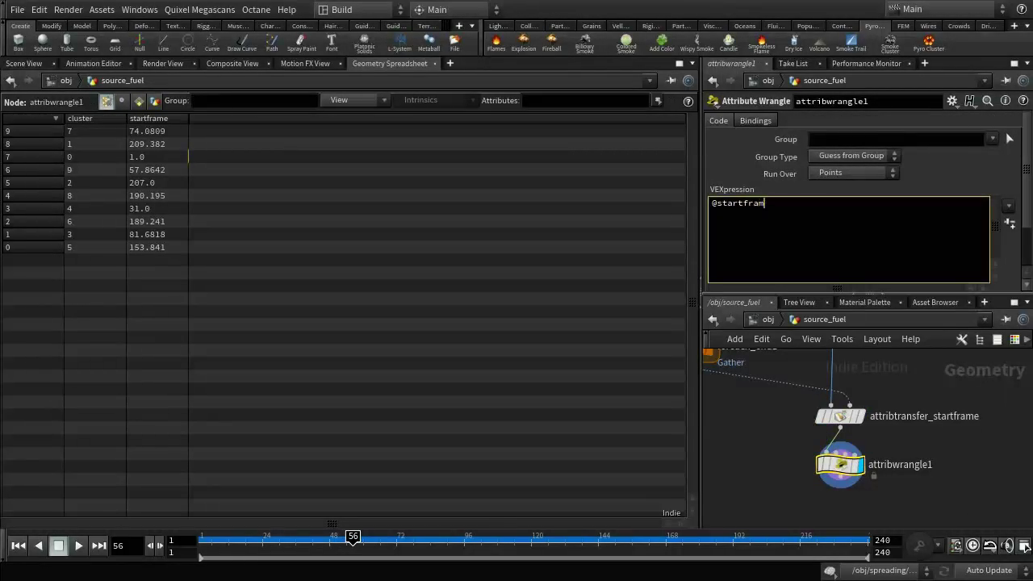
text(@startframe = flor)
text(frame);)
key(ctrl+Return)
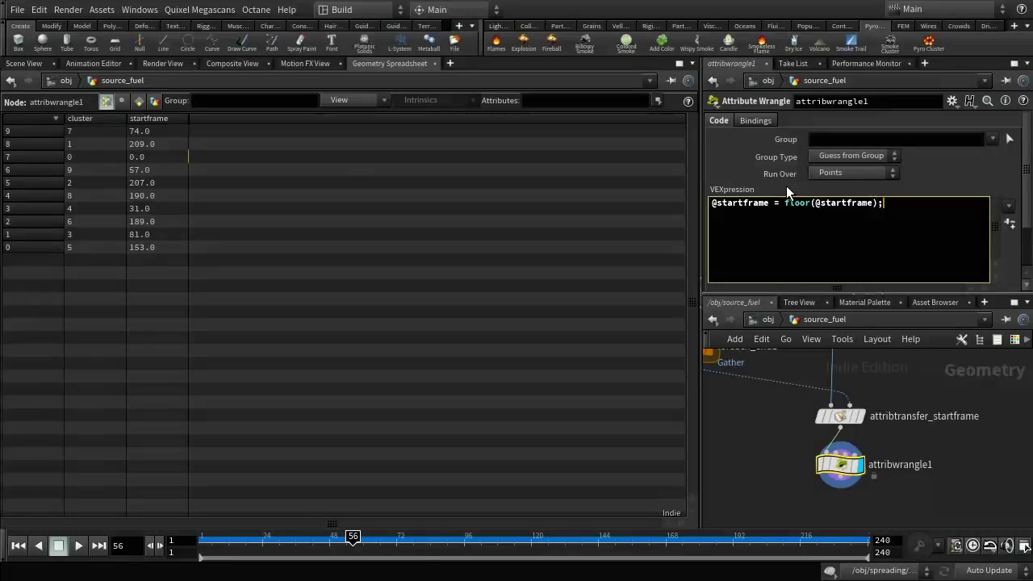
Compare the unrounded startframe values with the wrangle's floored whole-frame results
click(840, 416)
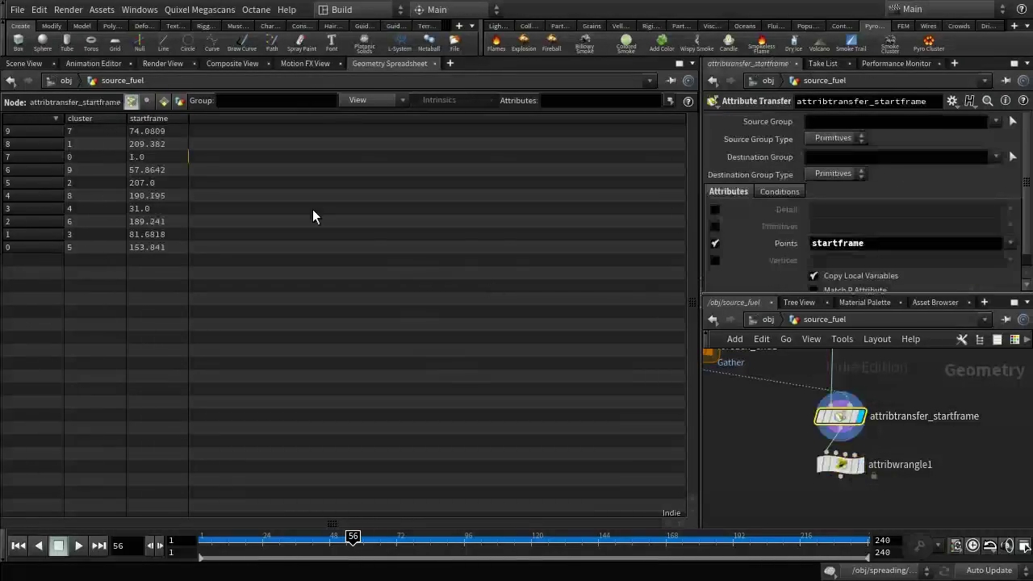
click(855, 470)
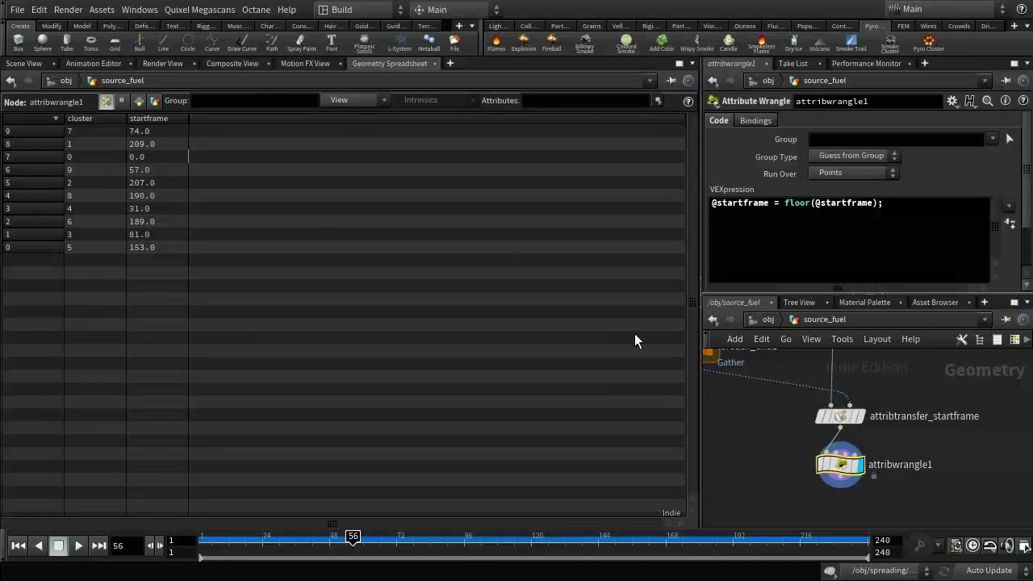
click(911, 203)
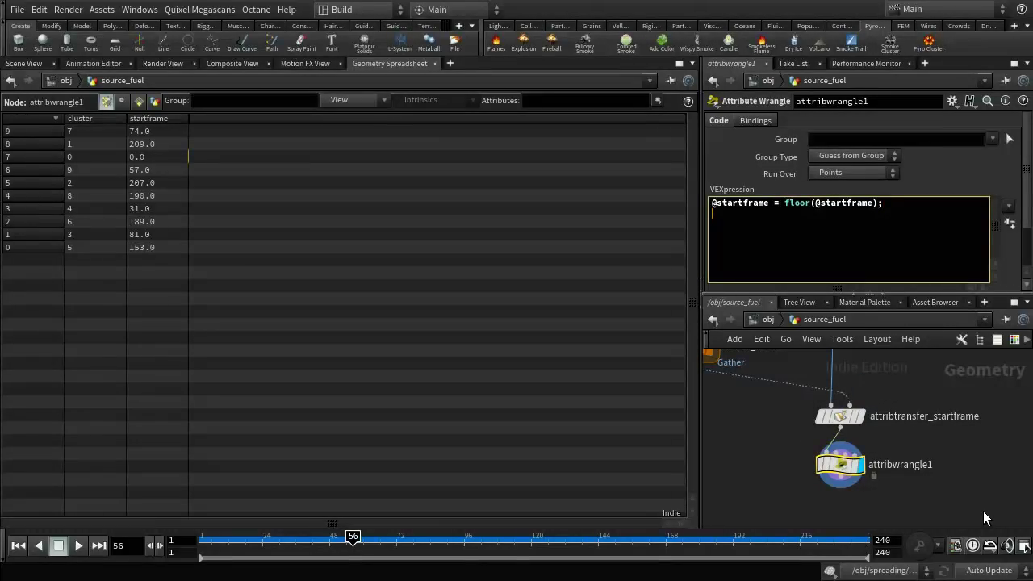
Add a VEX line clamping startframe to 1 whenever it is below 1
text(if (@startfra)
key(BackSpace)
key(BackSpace)
key(BackSpace)
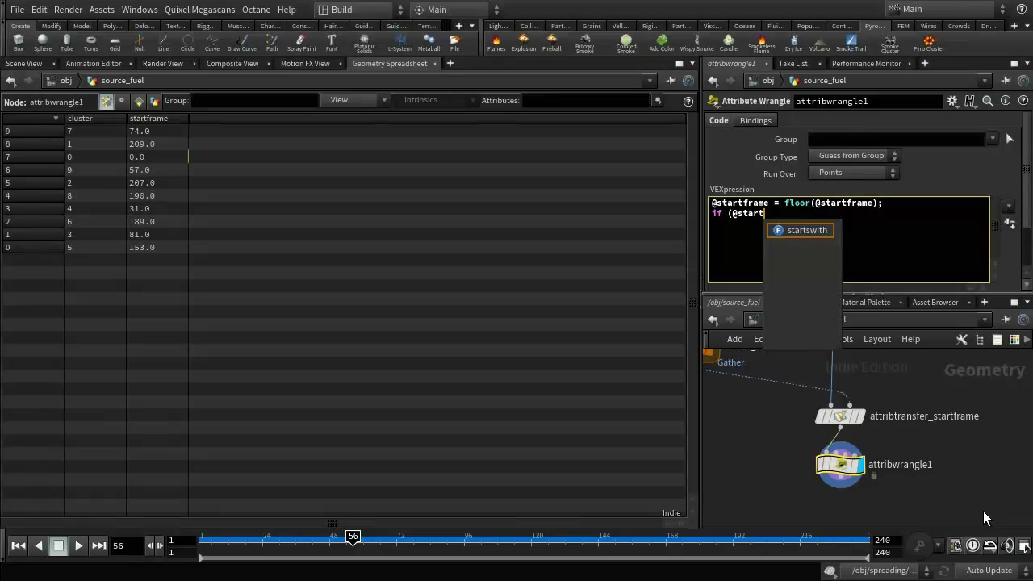
text(frame )
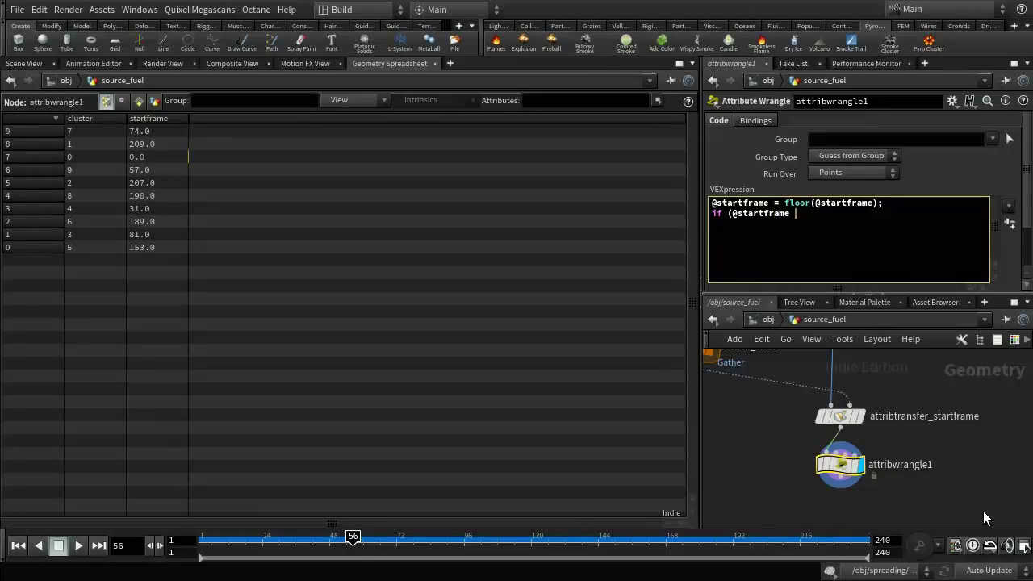
text(< 1) @startframe = 1;)
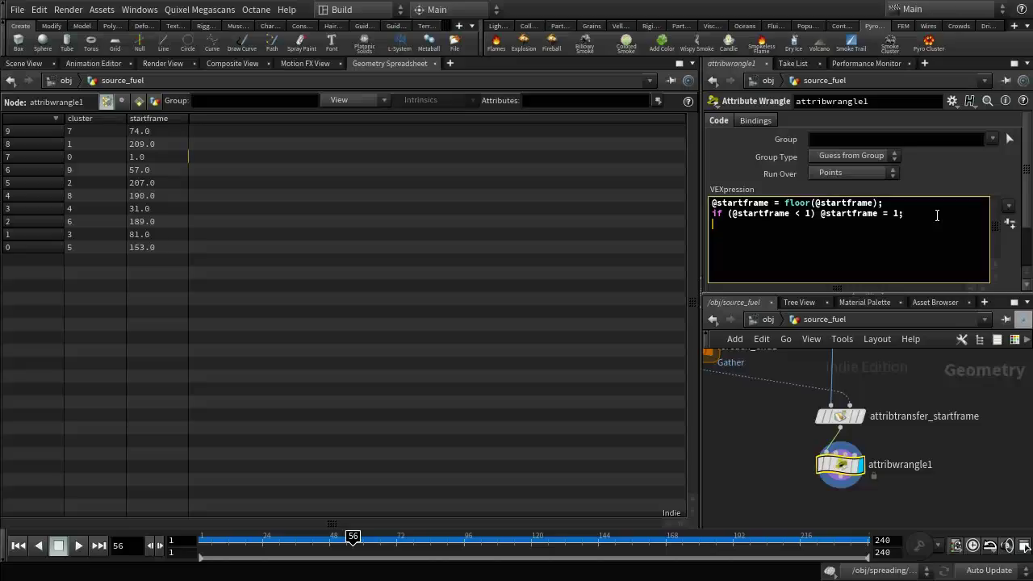
text(@g)
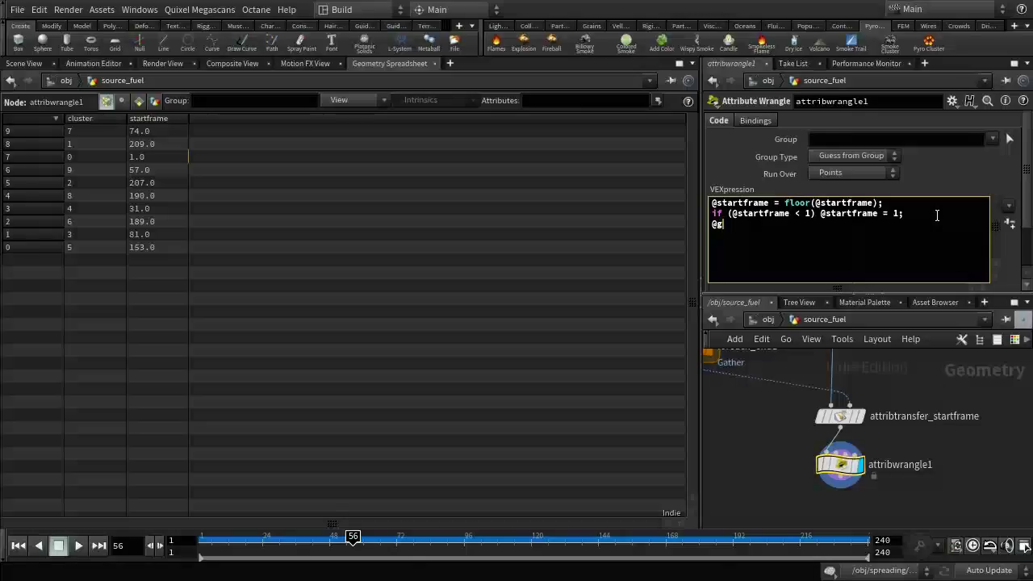
text(roup_keep =)
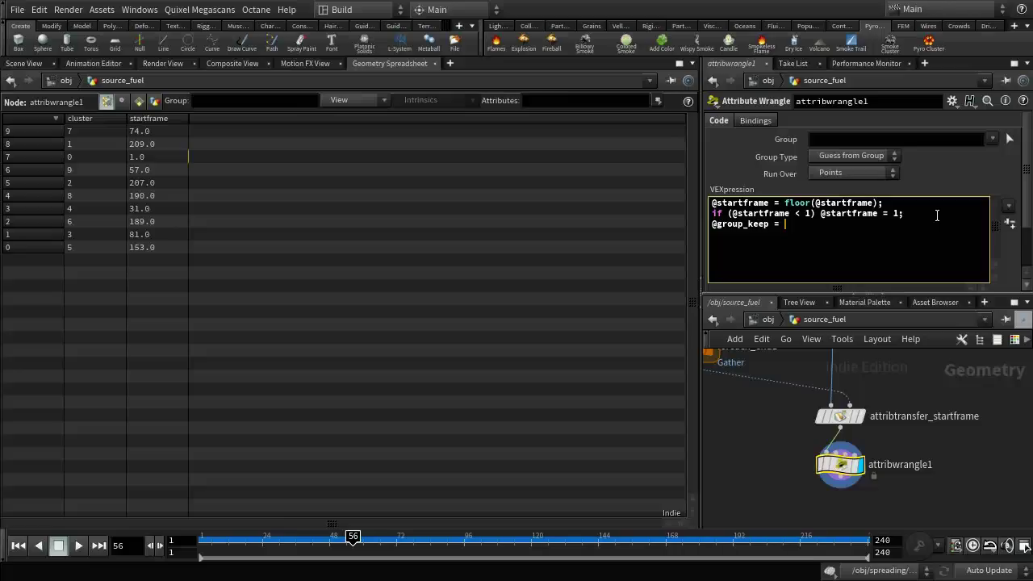
text((@startframe == @frame)
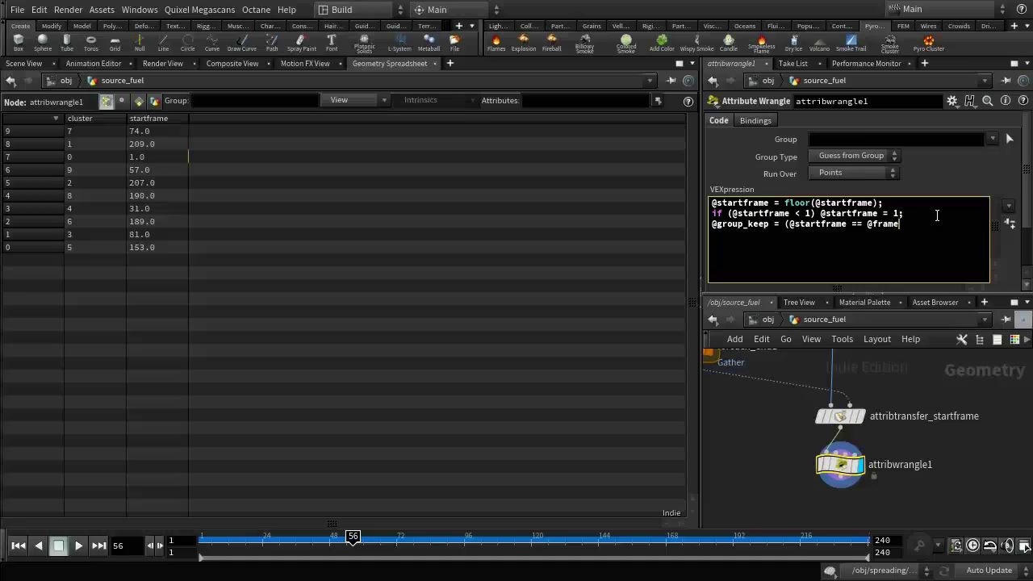
key(BackSpace)
key(BackSpace)
key(BackSpace)
key(BackSpace)
key(BackSpace)
text(Frame)
key(Left)
key(Left)
key(Left)
key(Left)
key(Left)
key(Left)
text(floor()
key(Right)
key(Right)
key(Right)
key(Right)
key(Right)
text();)
key(Return)
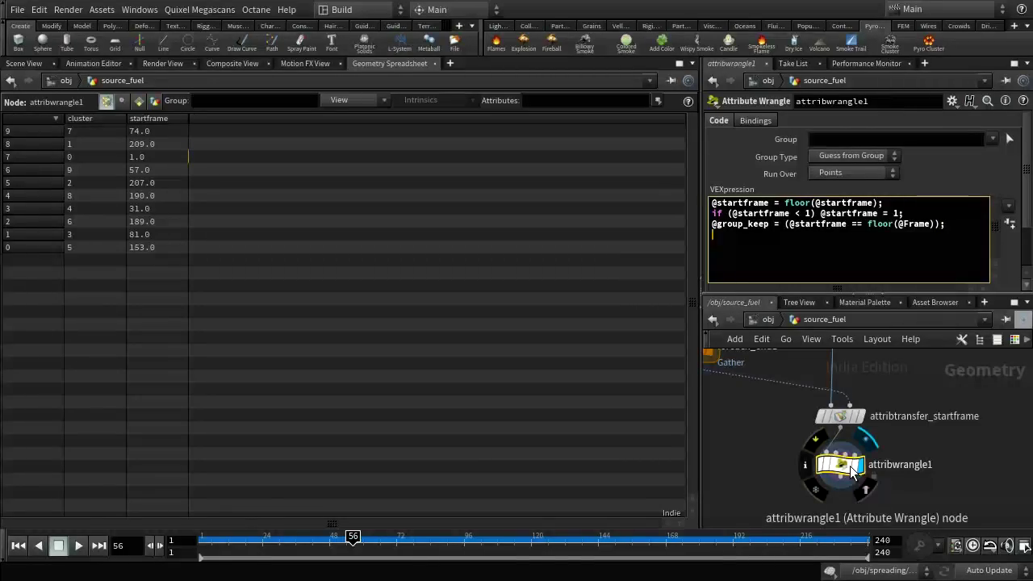
Return to frame 1, check the wrangle's points and groups, and rename it attribwrangle_keep
click(203, 538)
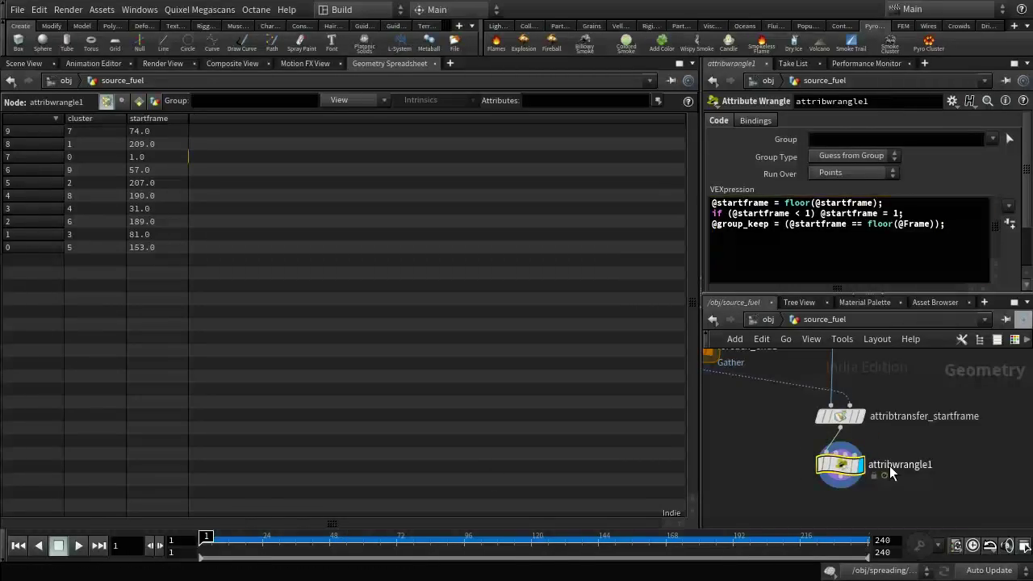
middle_click(845, 473)
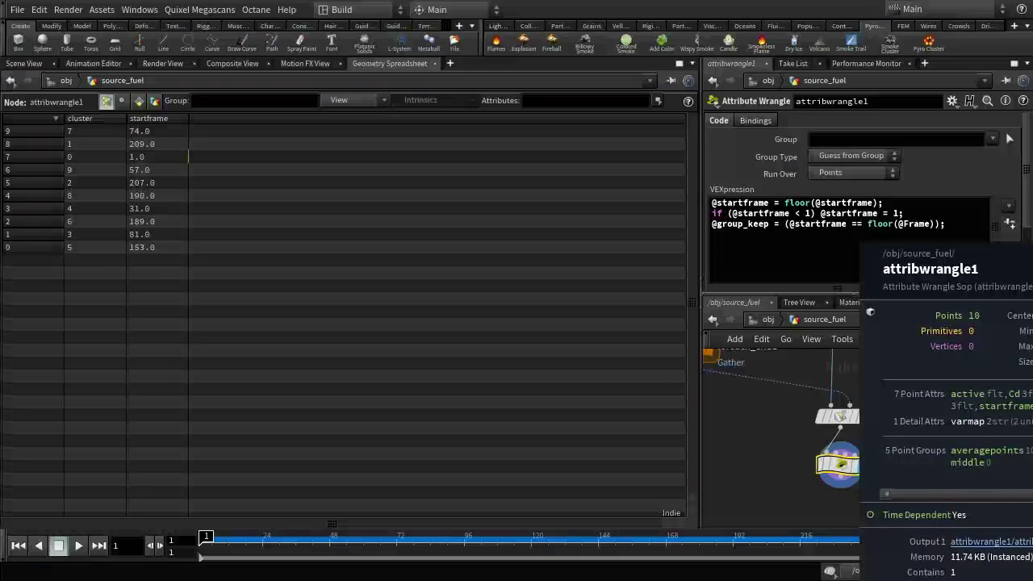
middle_drag(962, 504, 954, 457)
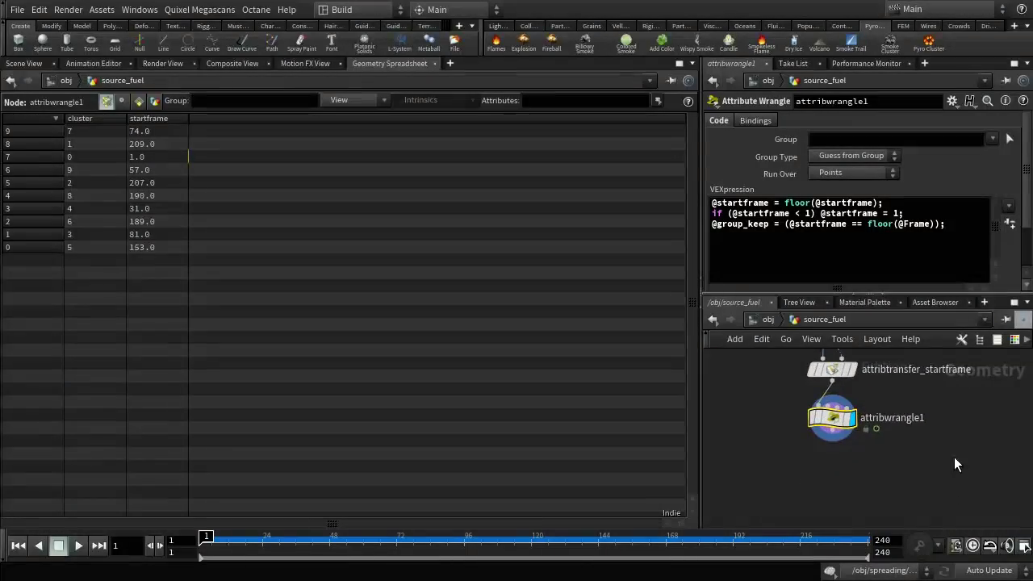
click(905, 103)
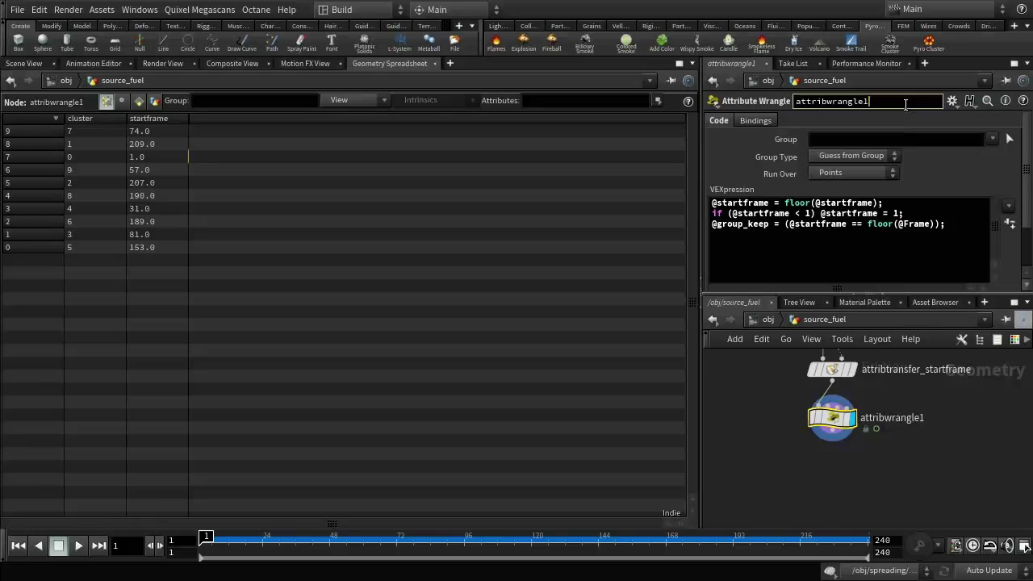
key(BackSpace)
text(_keep)
key(Return)
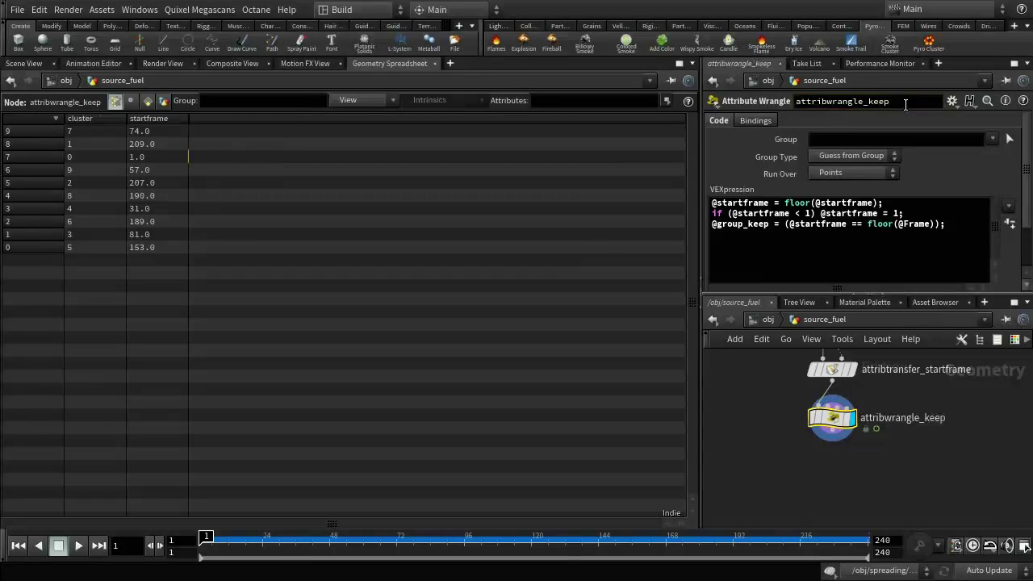
right_click(838, 434)
mouse_move(839, 438)
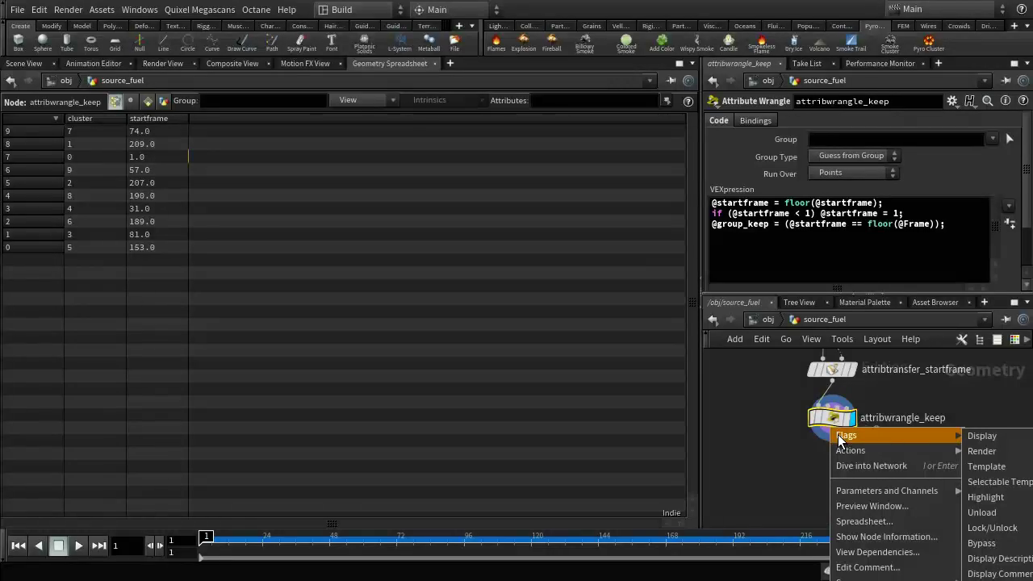
click(765, 483)
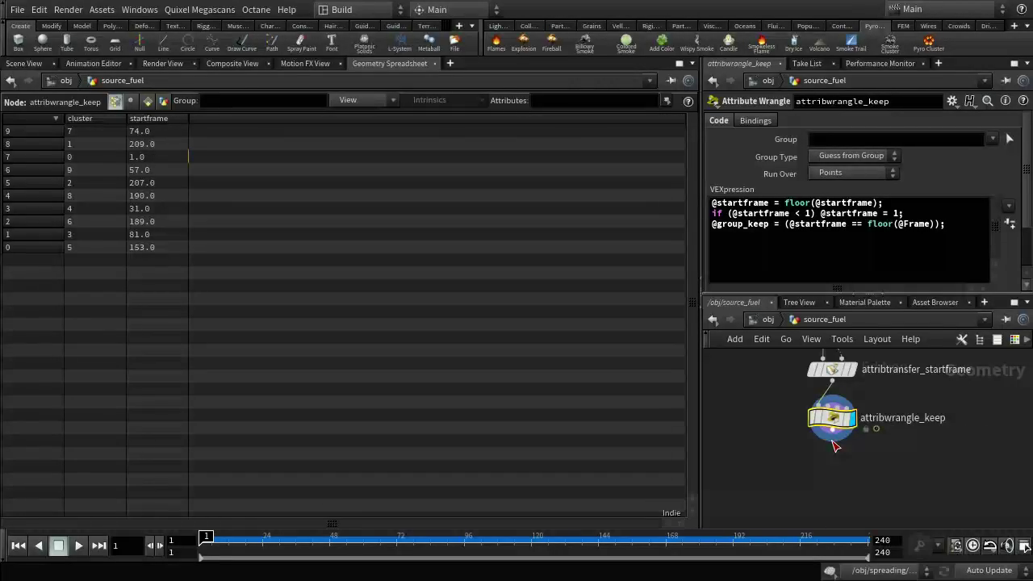
Add blast4 below attribwrangle_keep, keeping only the keep group with Delete Non Selected
key(Tab)
text(blas)
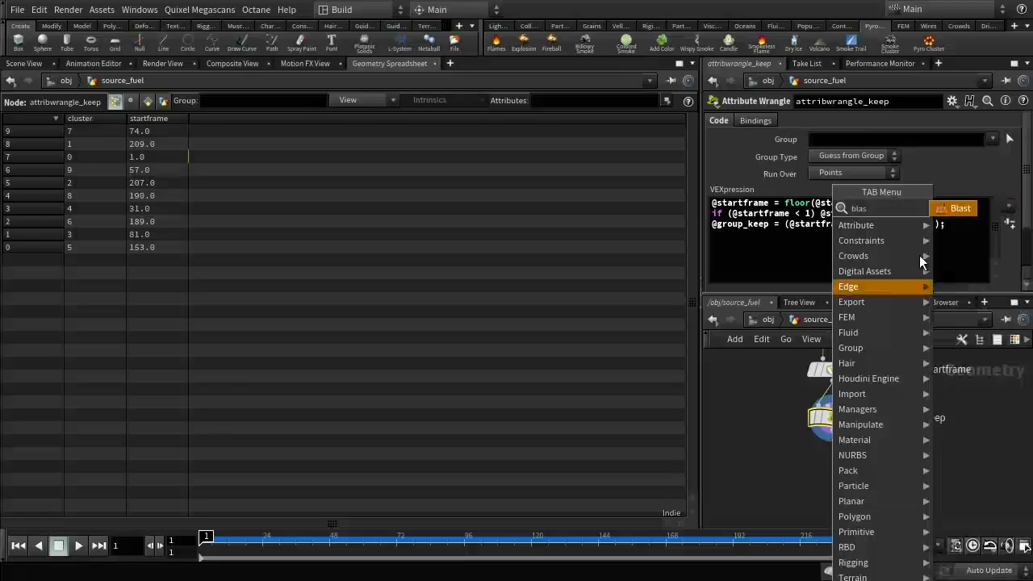
click(957, 210)
click(832, 460)
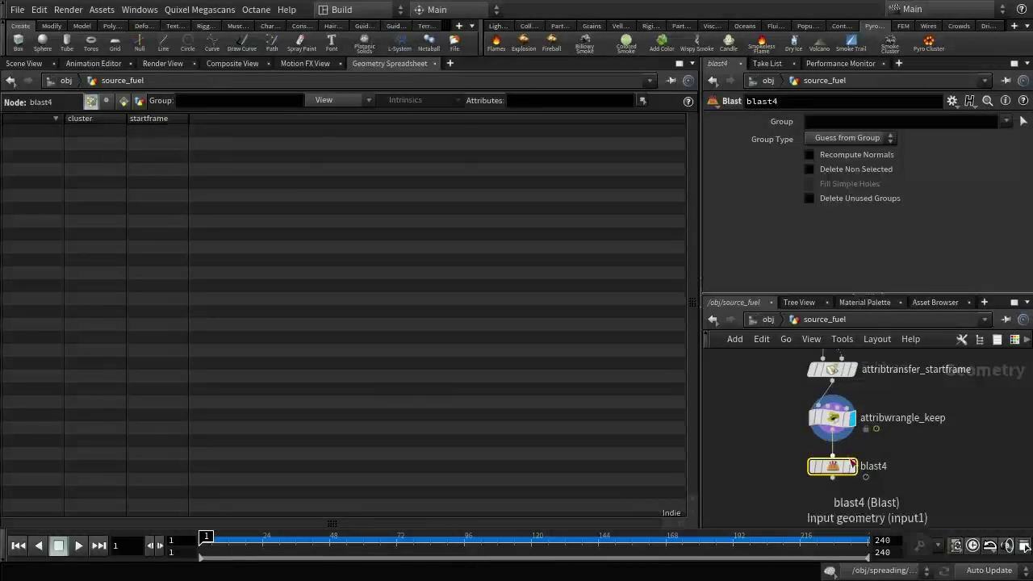
click(1005, 121)
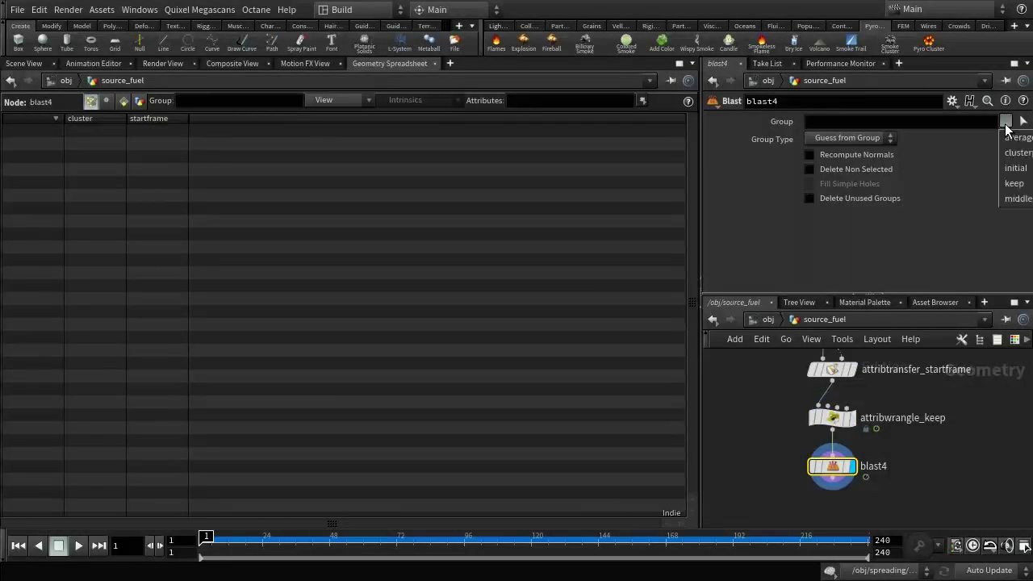
click(1021, 184)
click(844, 169)
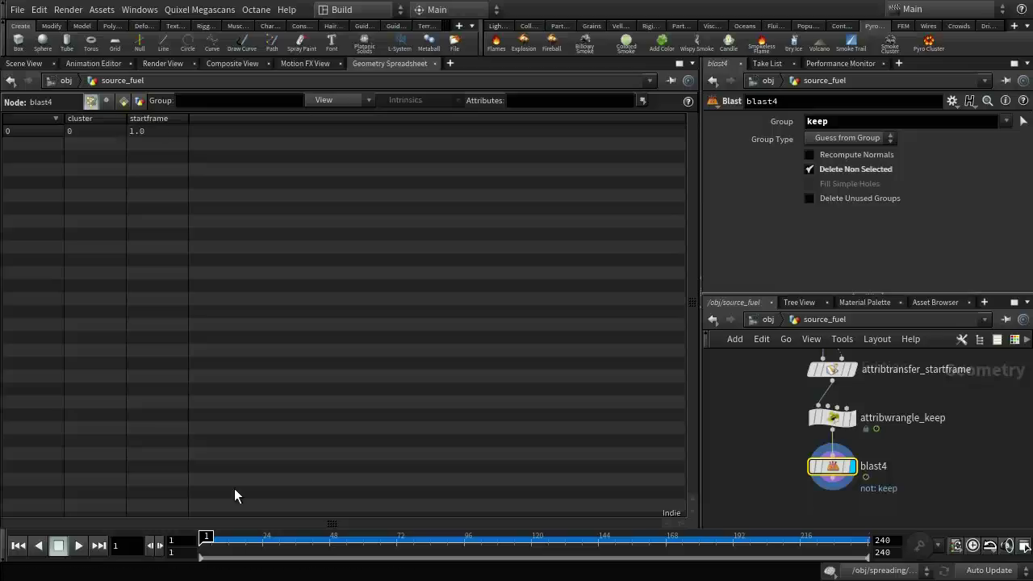
Check the result at frame 22, save the scene, and add a Null below blast4
mouse_move(206, 536)
mouse_down()
mouse_move(253, 536)
mouse_move(196, 537)
mouse_move(779, 538)
mouse_move(200, 551)
mouse_up()
key(ctrl+s)
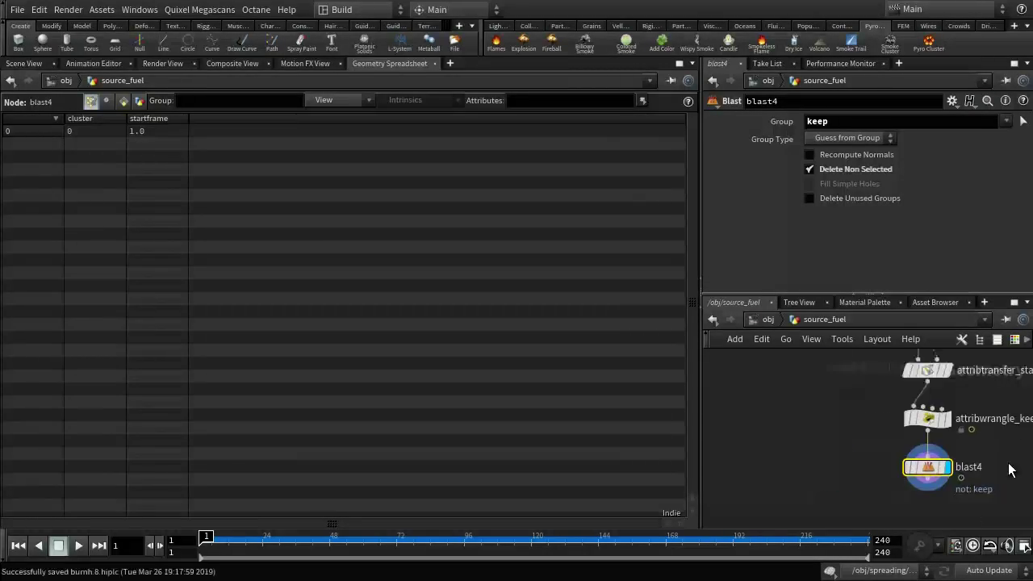
key(Tab)
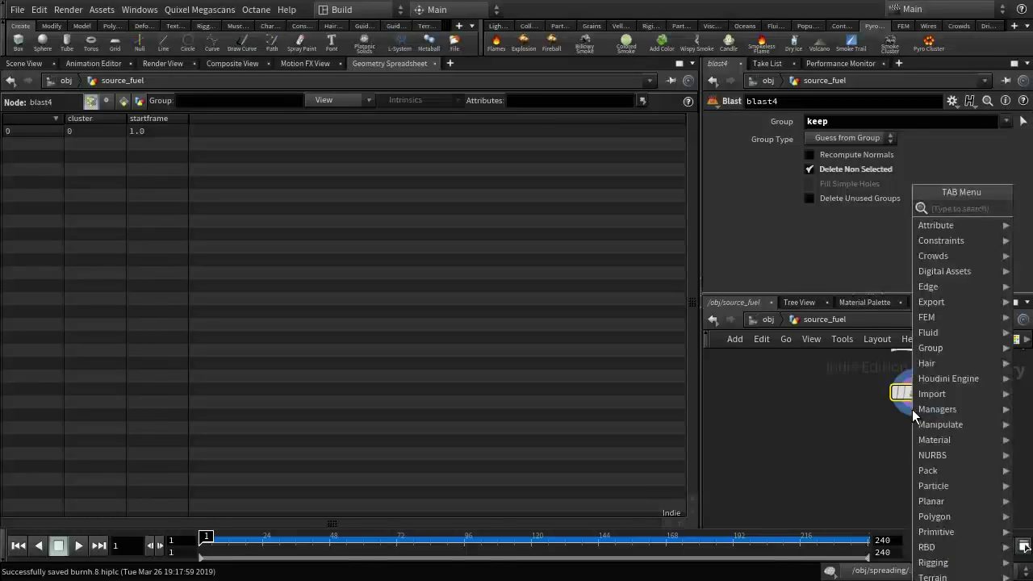
text(nu)
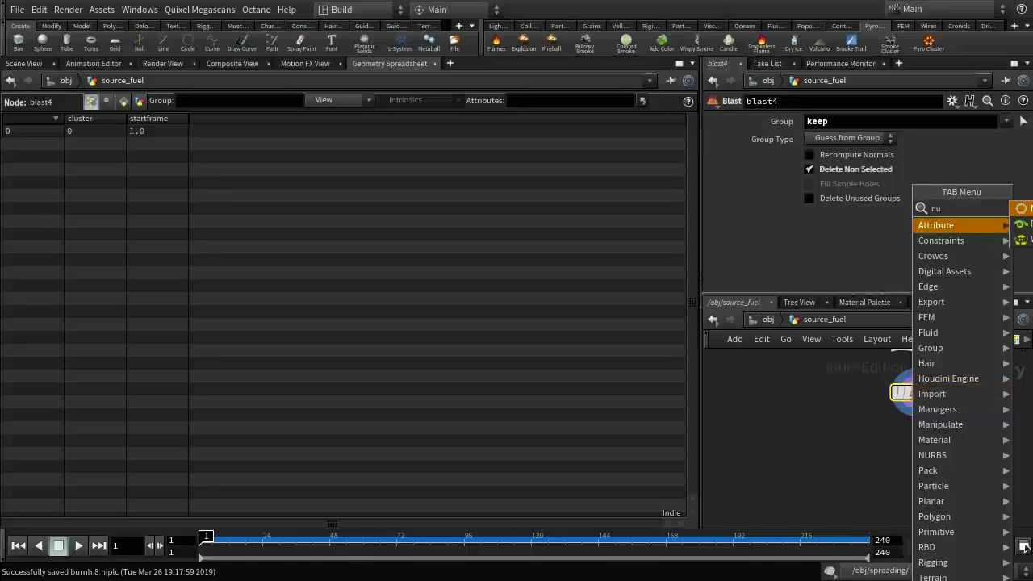
key(Return)
click(904, 436)
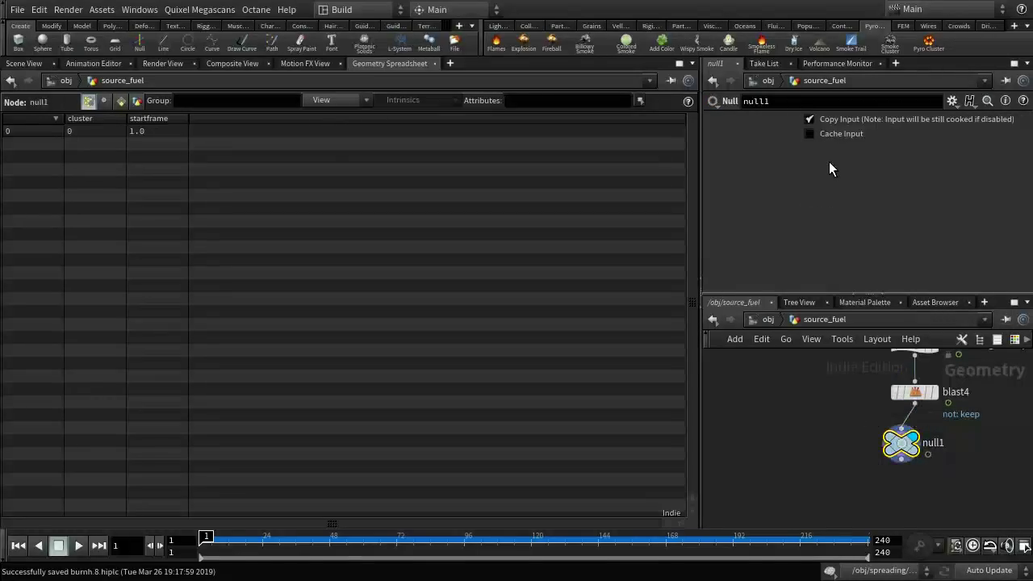
Rename the Null to CENTRES_OUT and nudge it to the right
double_click(807, 103)
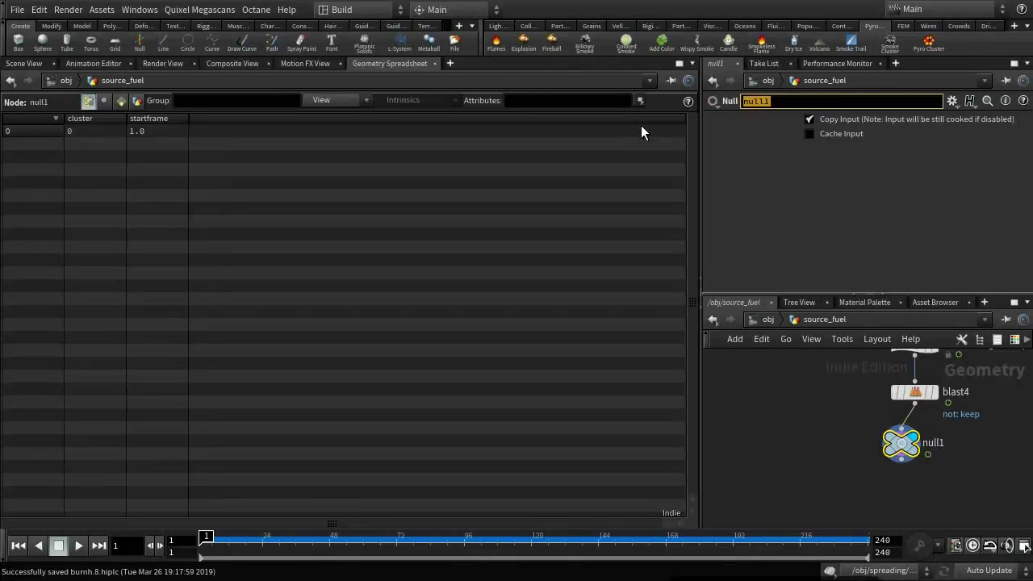
text(CENTRES_OUT)
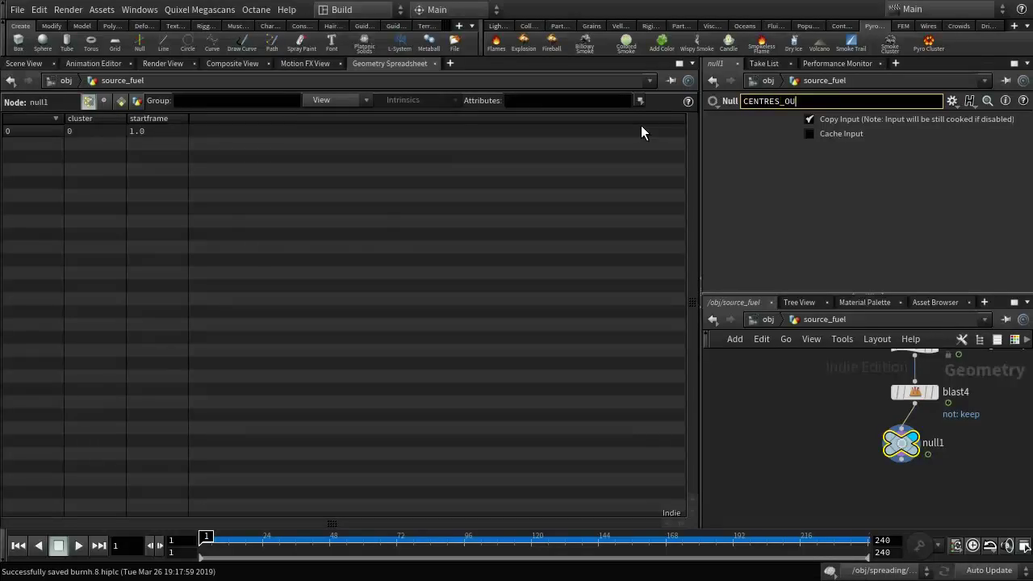
key(Return)
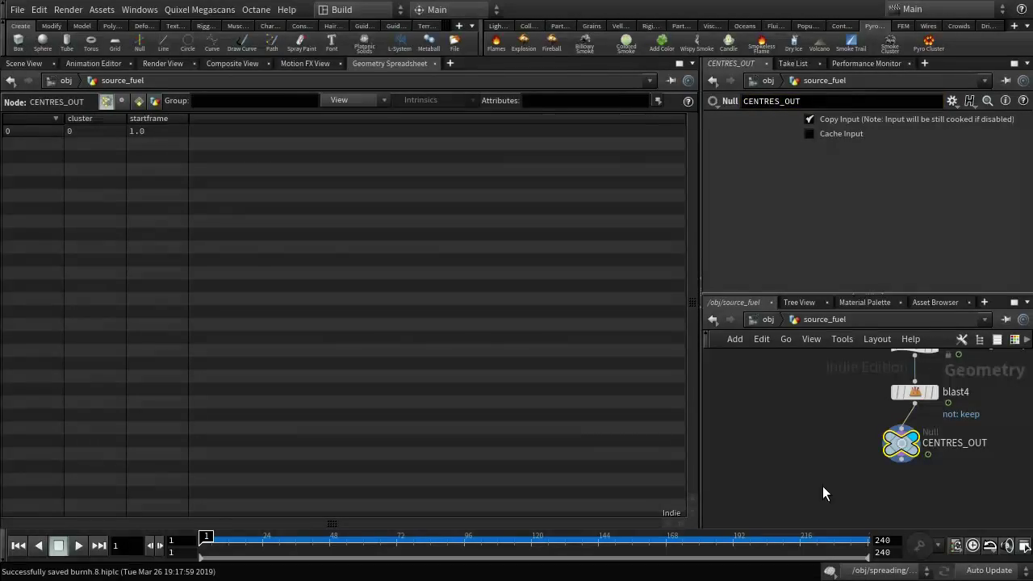
drag(936, 474, 963, 484)
Pan over to foreach_begin1 and pick a Null from the Tab node search
middle_drag(853, 403, 769, 410)
scroll(791, 508, down, 3)
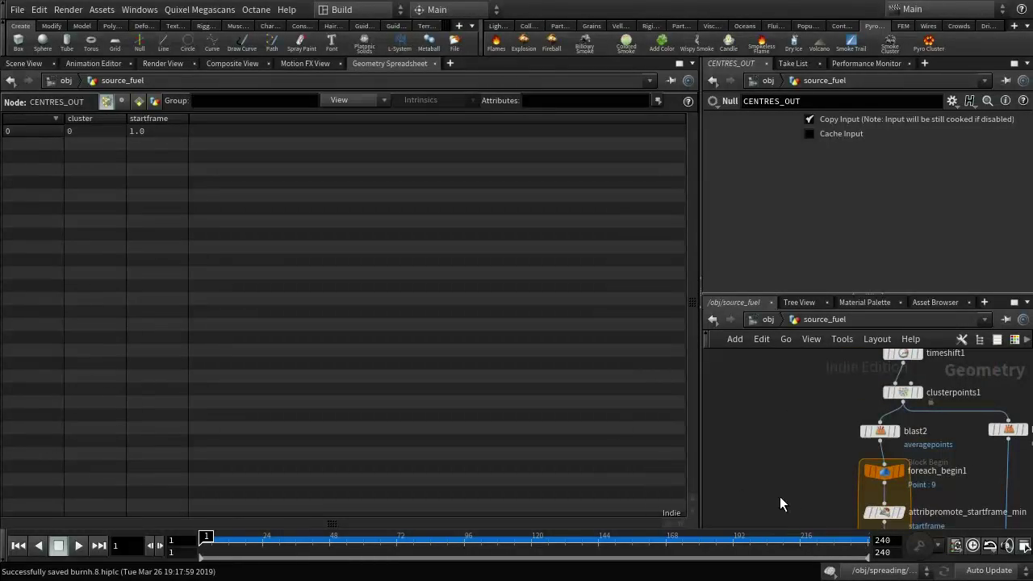
middle_drag(779, 496, 869, 425)
scroll(845, 354, up, 2)
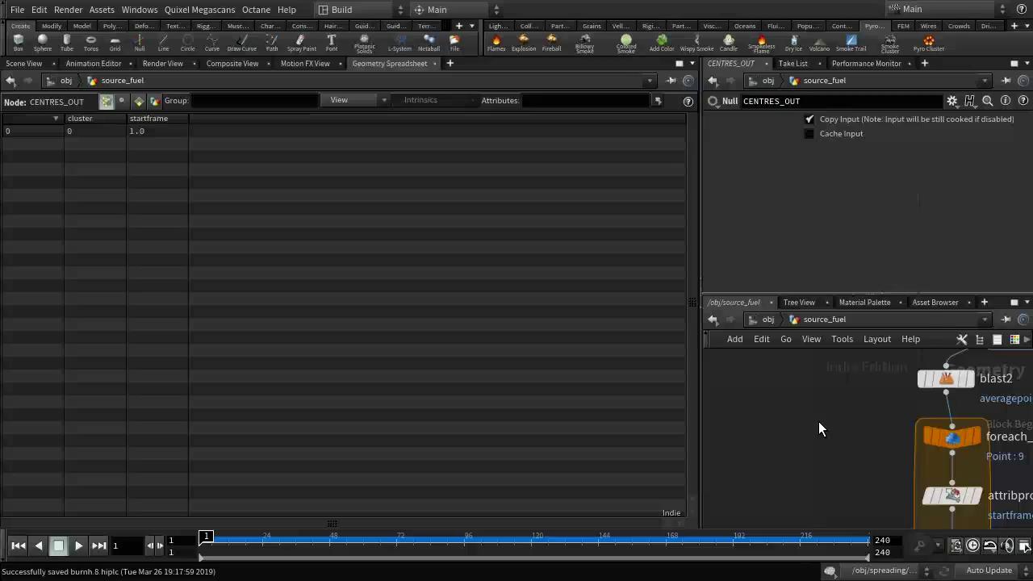
key(Tab)
text(NU)
key(Return)
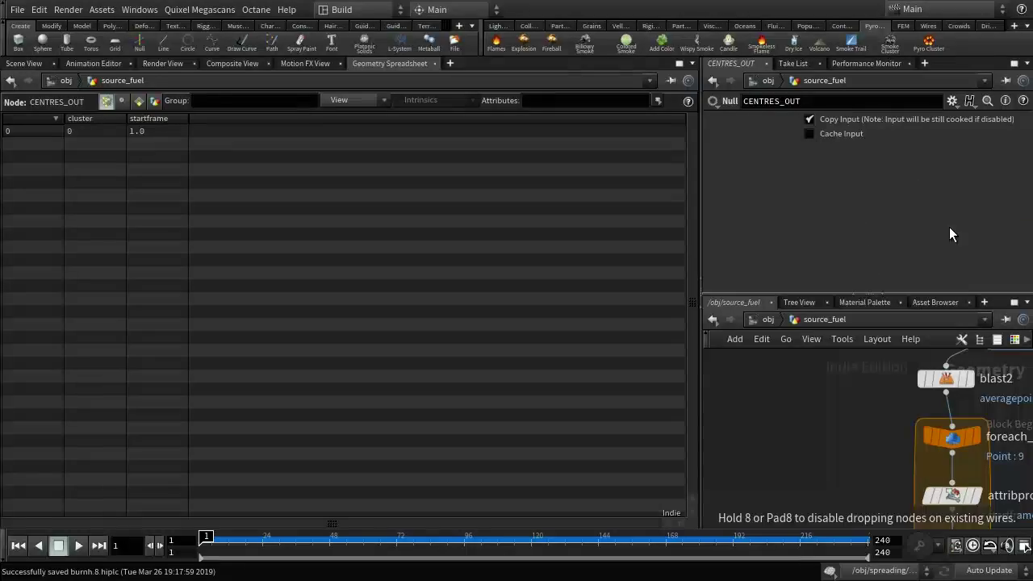
Place the Null, wire blast2's output into it, and name it fuel
click(814, 436)
mouse_move(813, 438)
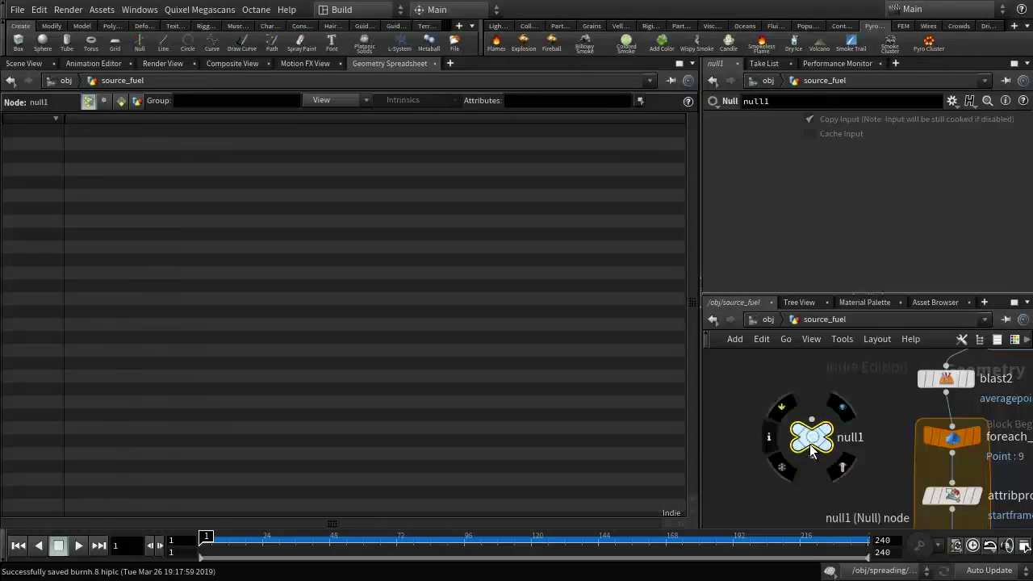
click(812, 419)
click(945, 393)
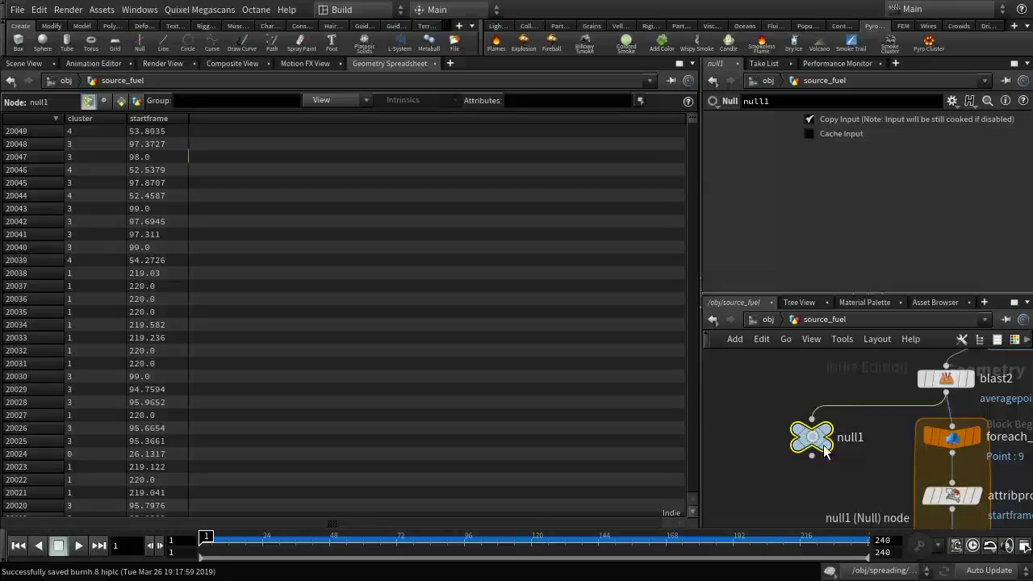
double_click(792, 101)
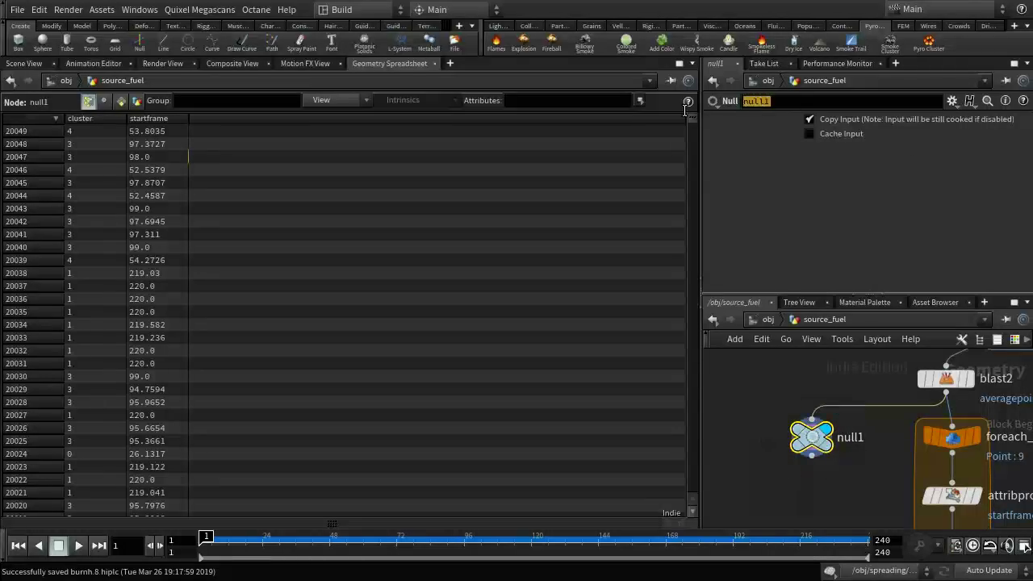
text(fuel)
key(Return)
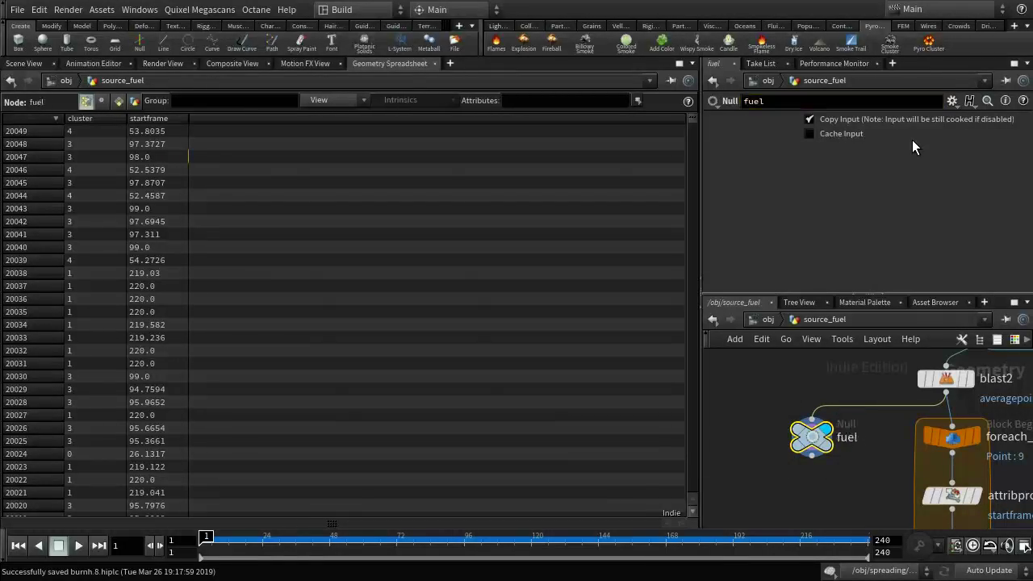
Change the name to uppercase FUEL and move the node left beside the loop
double_click(780, 101)
text(fu)
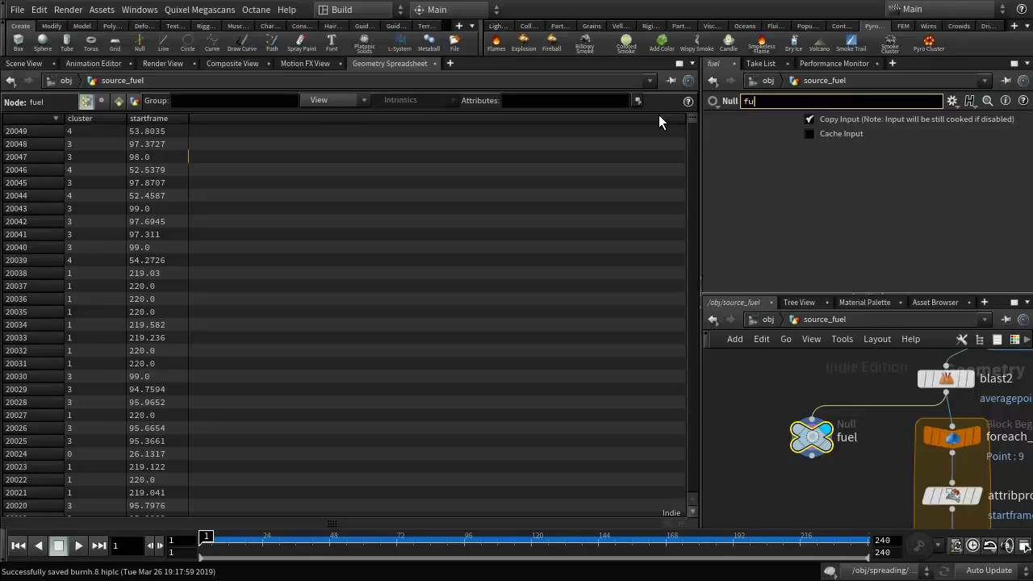
key(BackSpace)
key(BackSpace)
text(Fu)
key(BackSpace)
text(UEL)
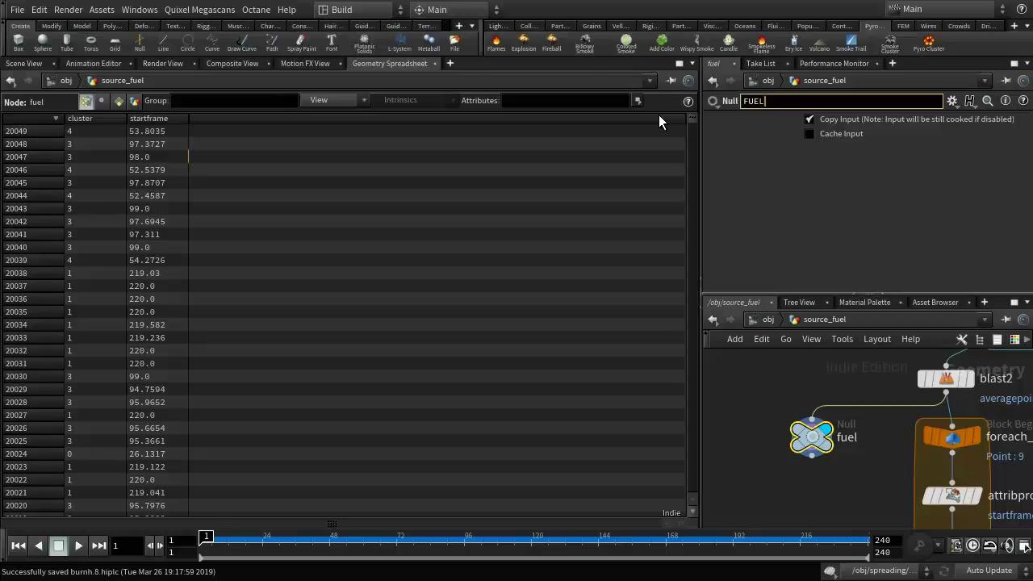
key(Return)
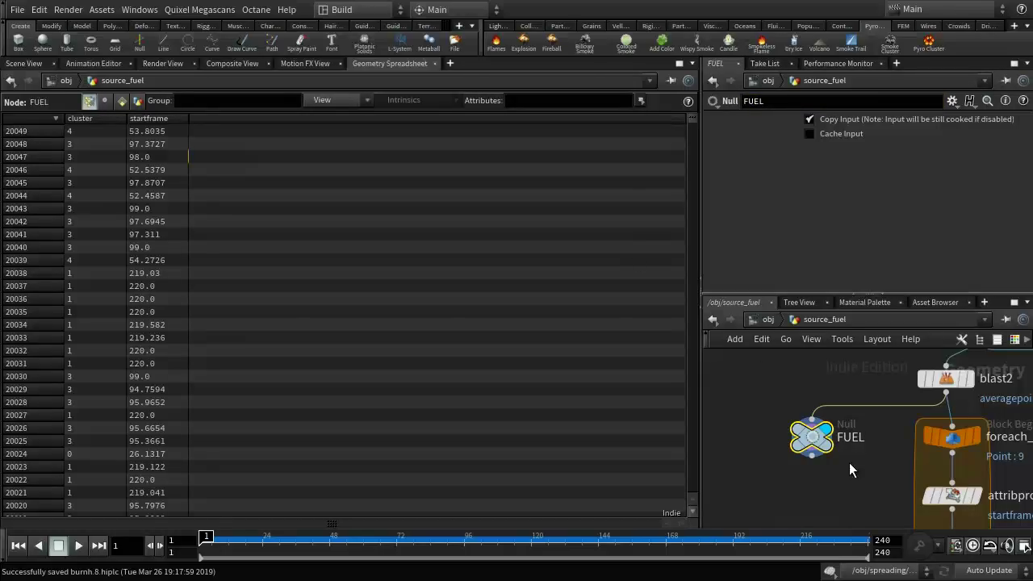
middle_drag(858, 474, 889, 421)
drag(847, 385, 747, 387)
middle_drag(803, 451, 903, 473)
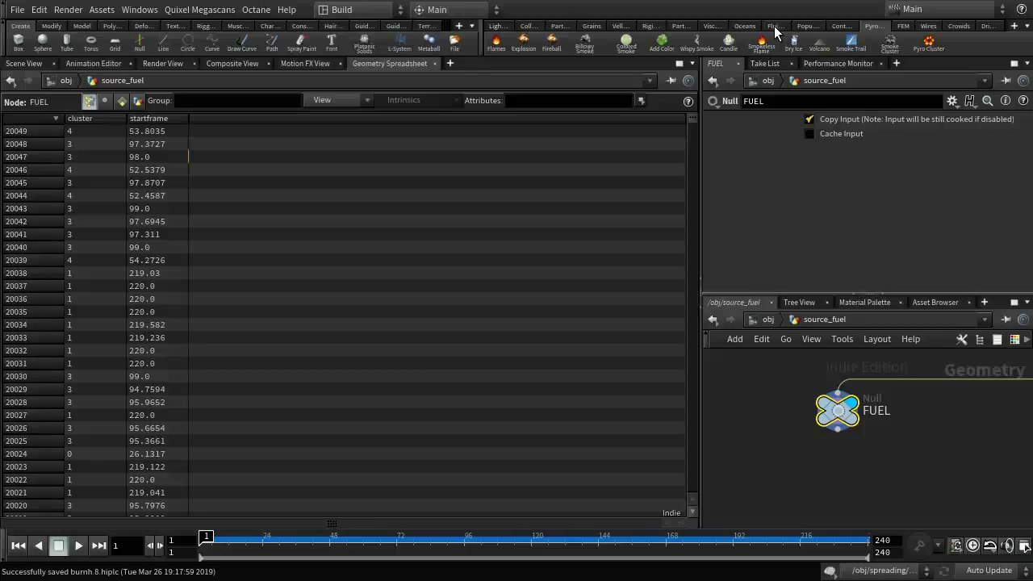
Switch to Scene View and create a Pyro Container from the Fluid Containers shelf
click(807, 26)
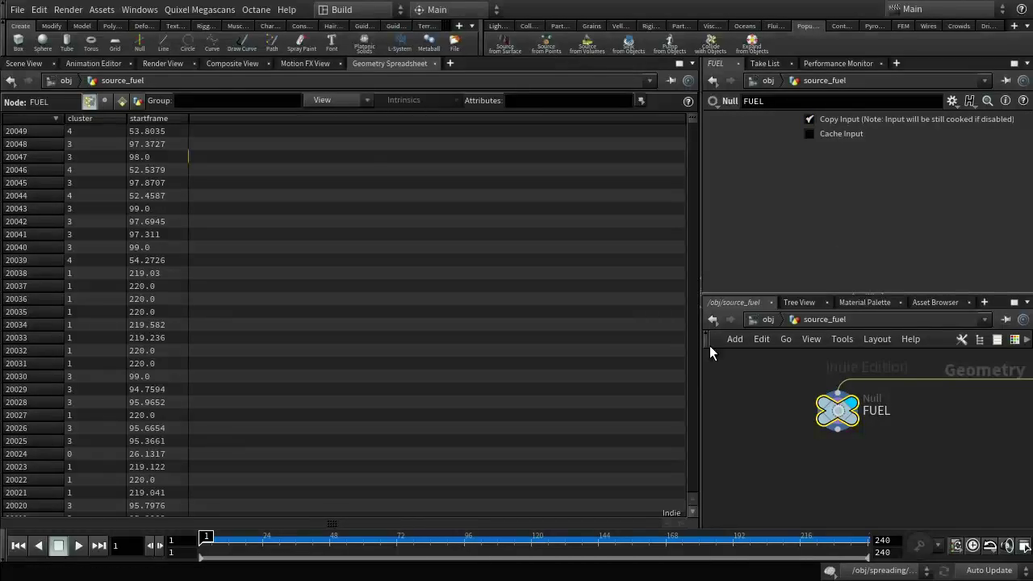
click(38, 63)
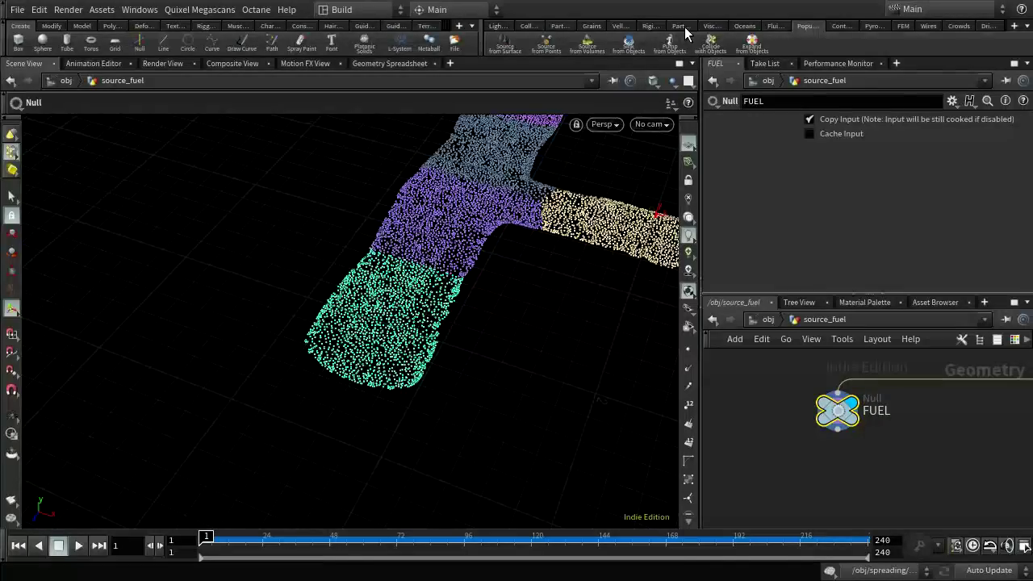
click(680, 26)
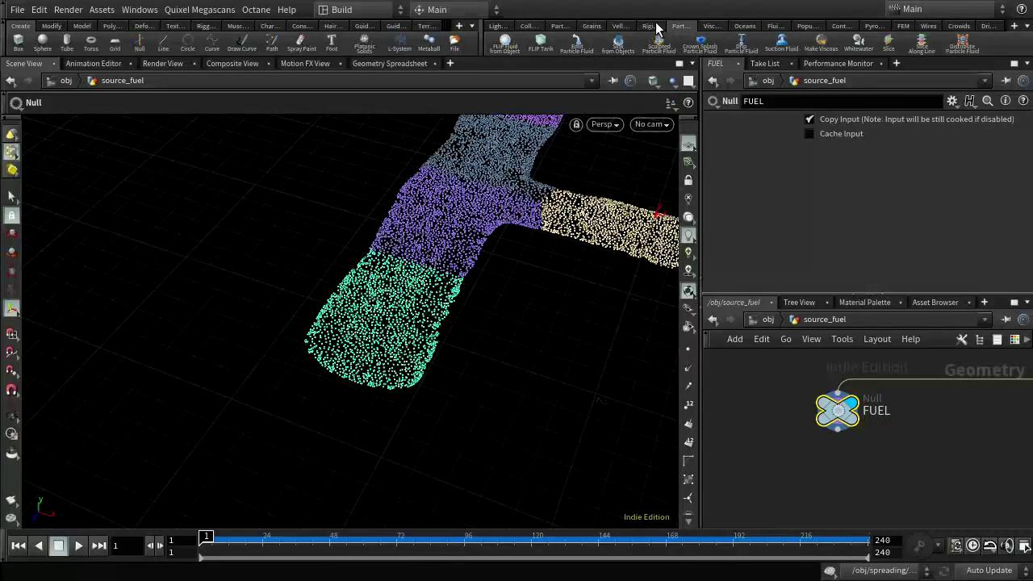
click(807, 27)
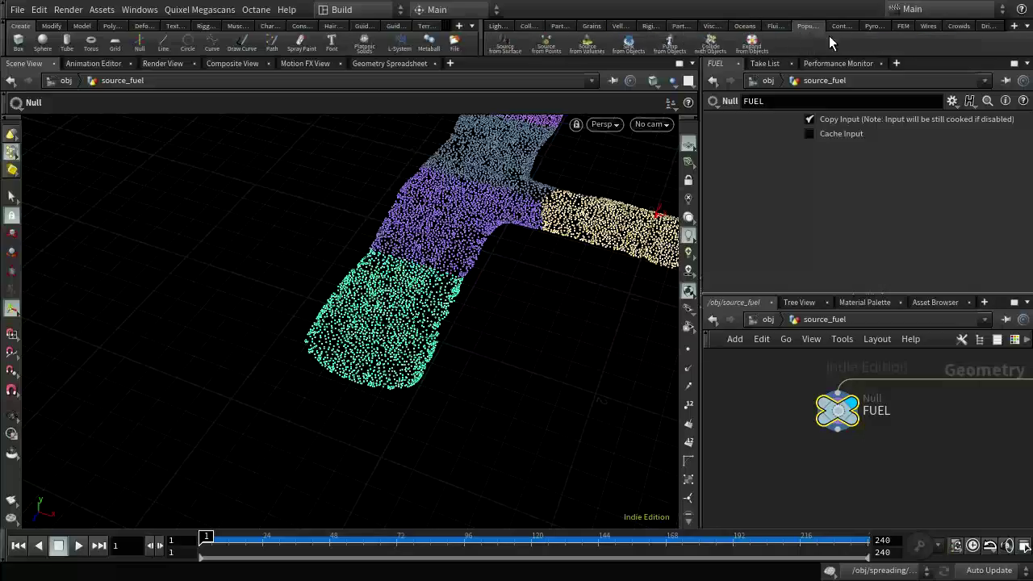
click(841, 27)
click(777, 25)
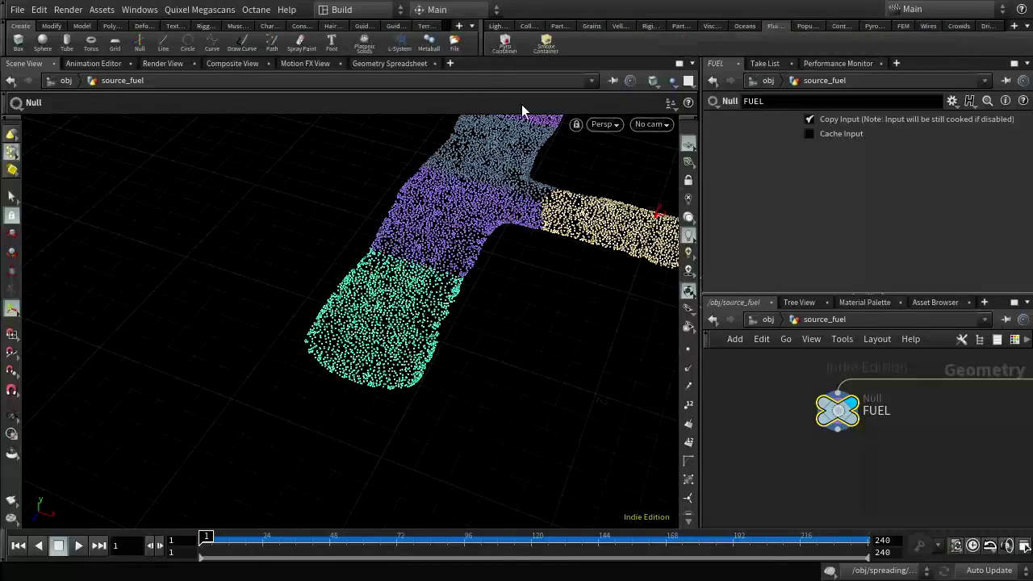
click(508, 44)
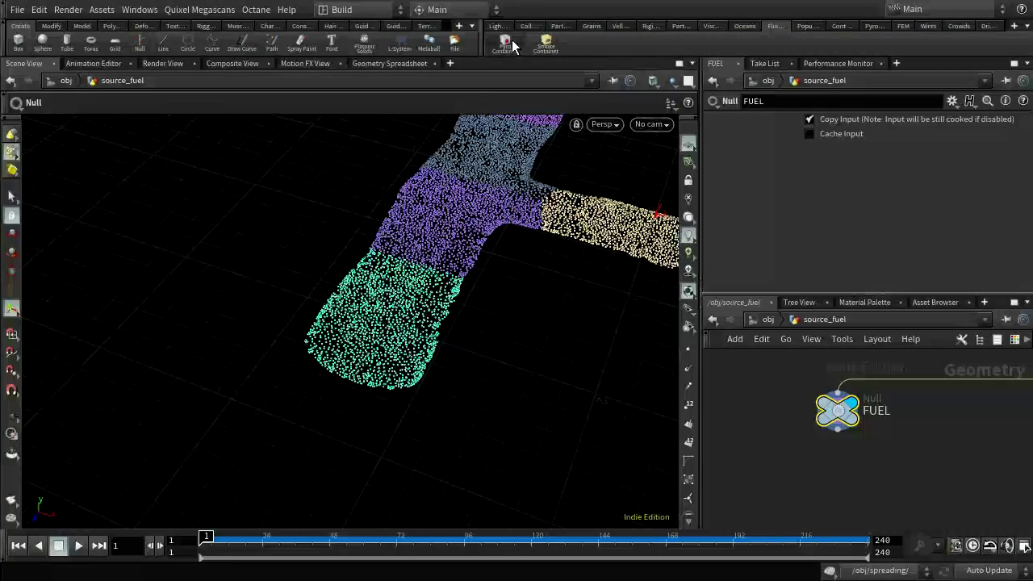
click(497, 242)
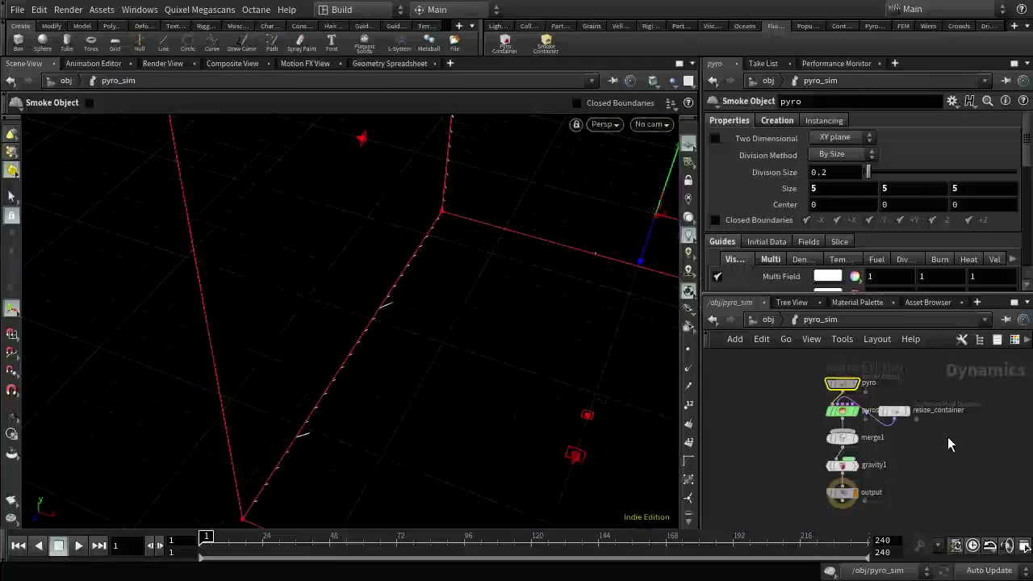
Go up to object level, frame all nodes, and dive back into source_fuel
click(769, 319)
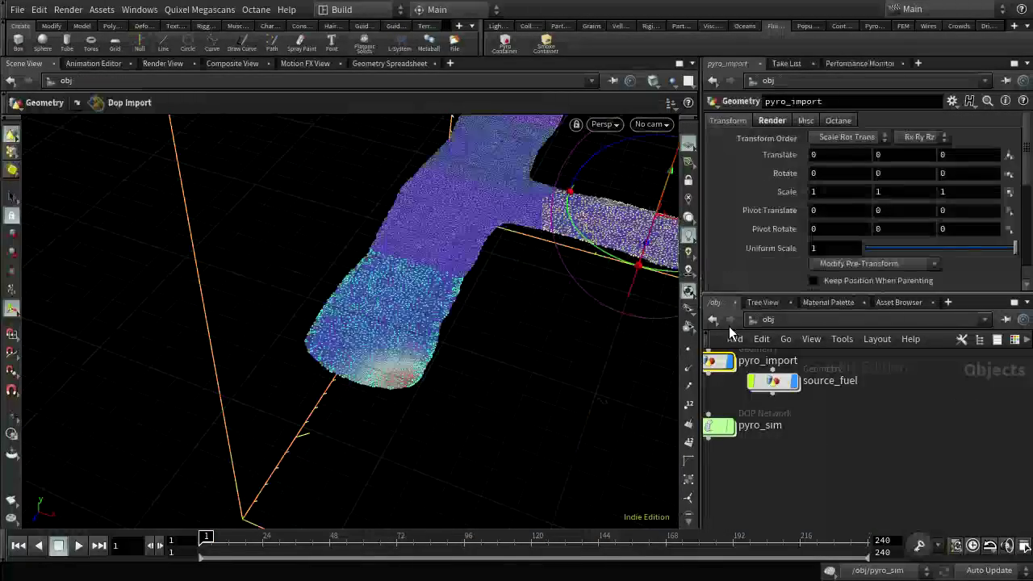
key(h)
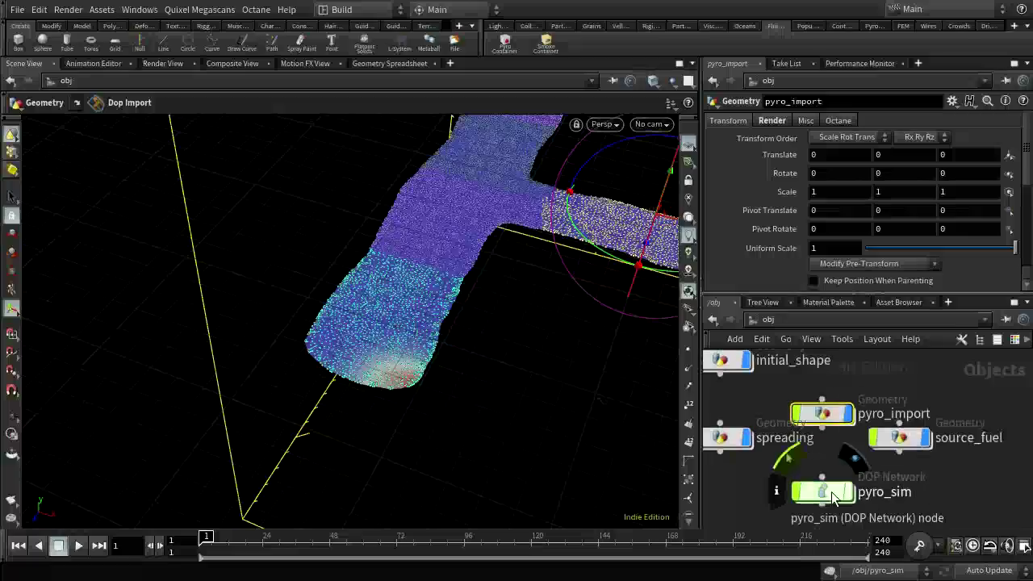
double_click(900, 437)
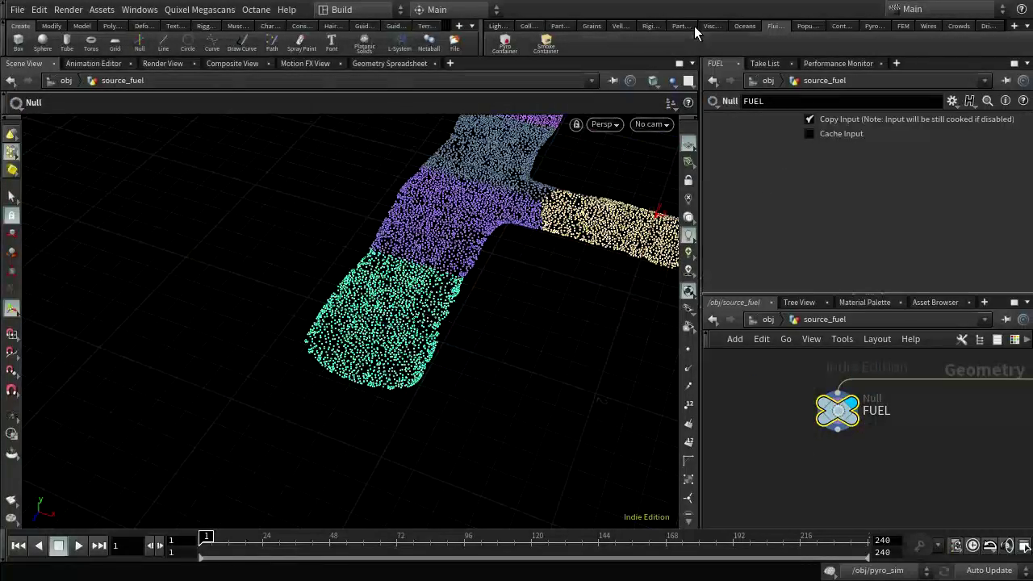
click(807, 26)
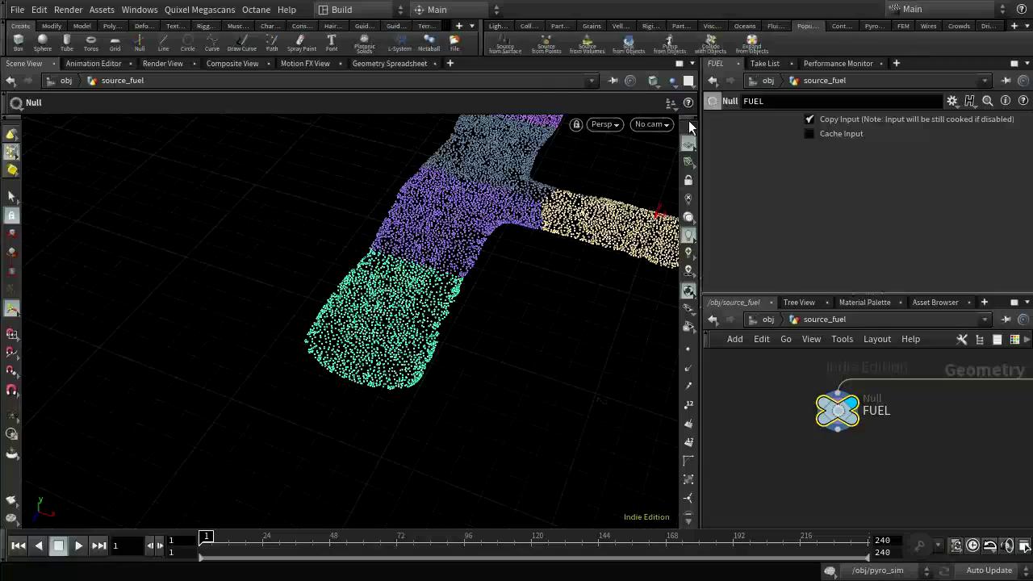
Run Source from Points with source_fuel as the emitter, emitting fuel into the smoke object
click(546, 50)
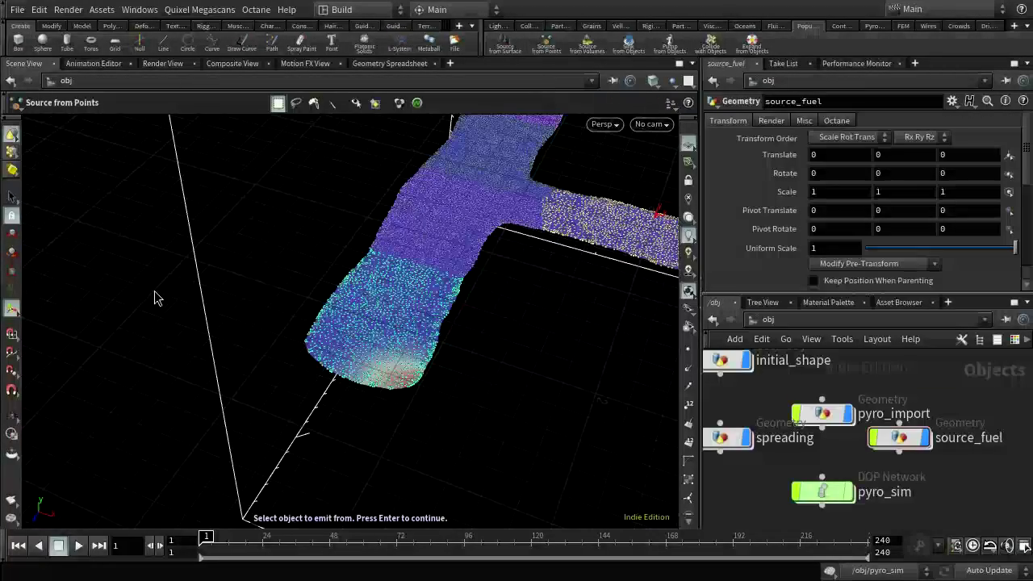
drag(154, 288, 103, 288)
click(898, 438)
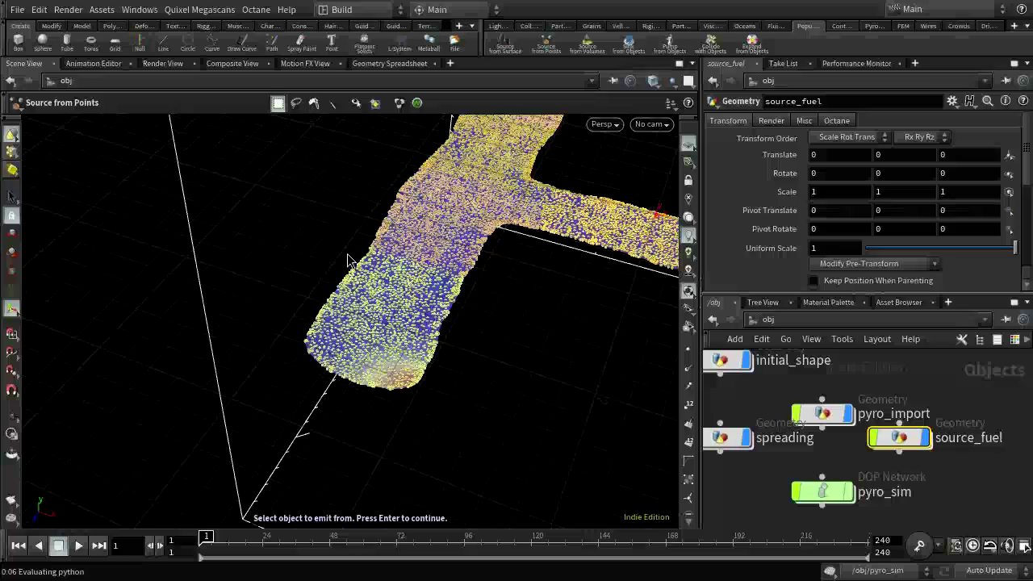
key(Return)
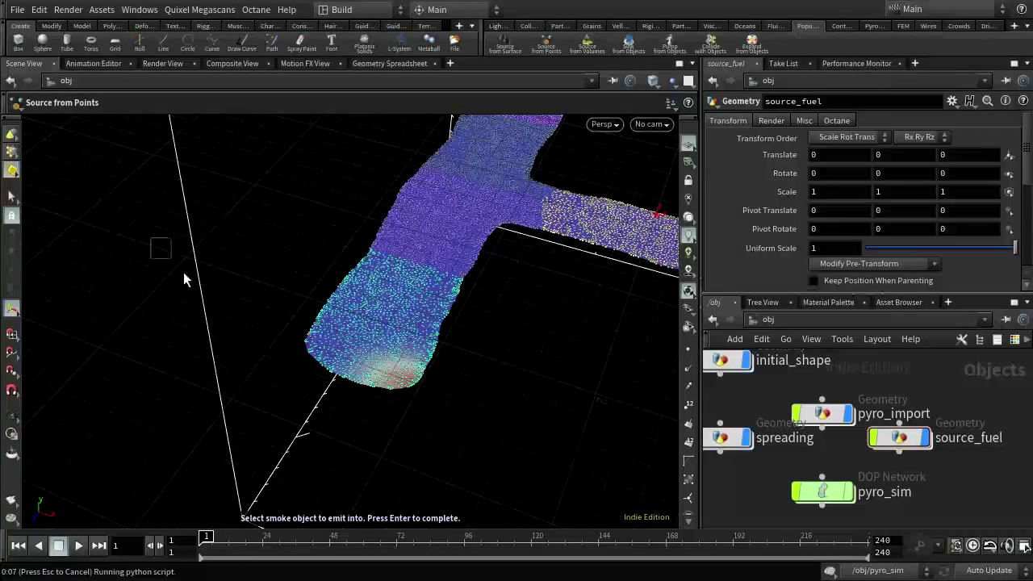
key(Return)
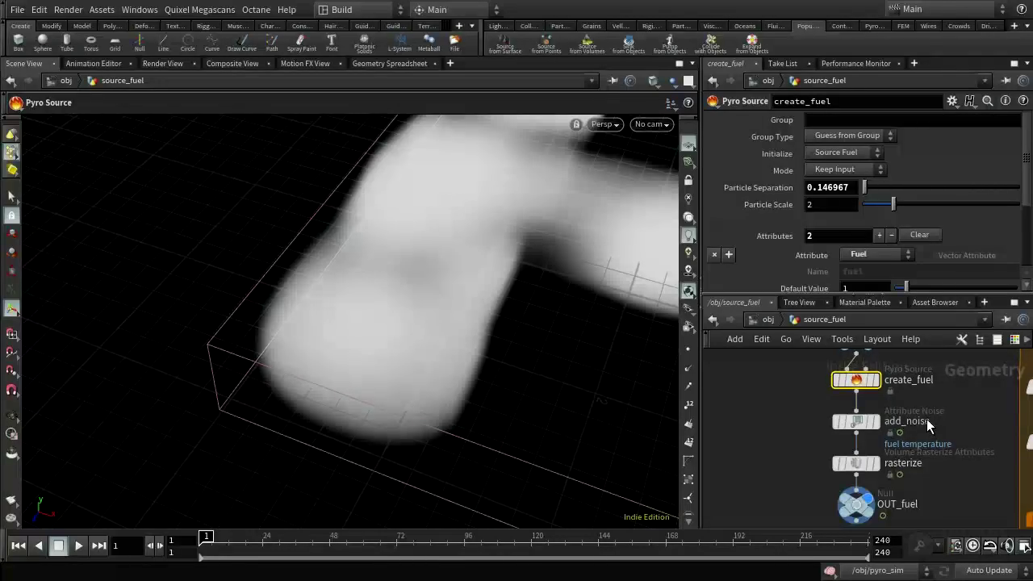
Wire scatter1's output into the FUEL node
middle_drag(927, 419, 917, 377)
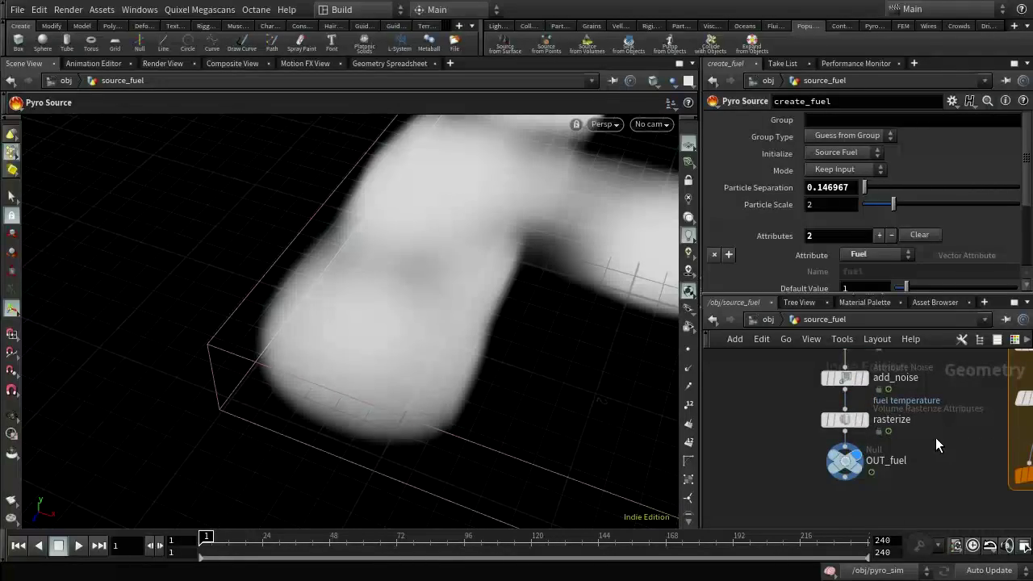
middle_drag(935, 437, 916, 448)
mouse_move(822, 467)
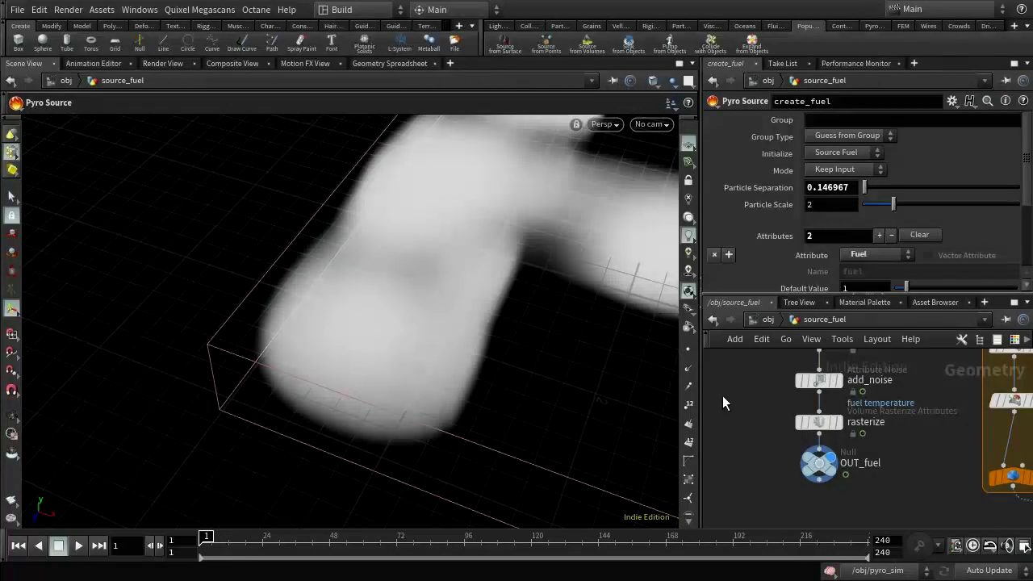
scroll(928, 452, down, 4)
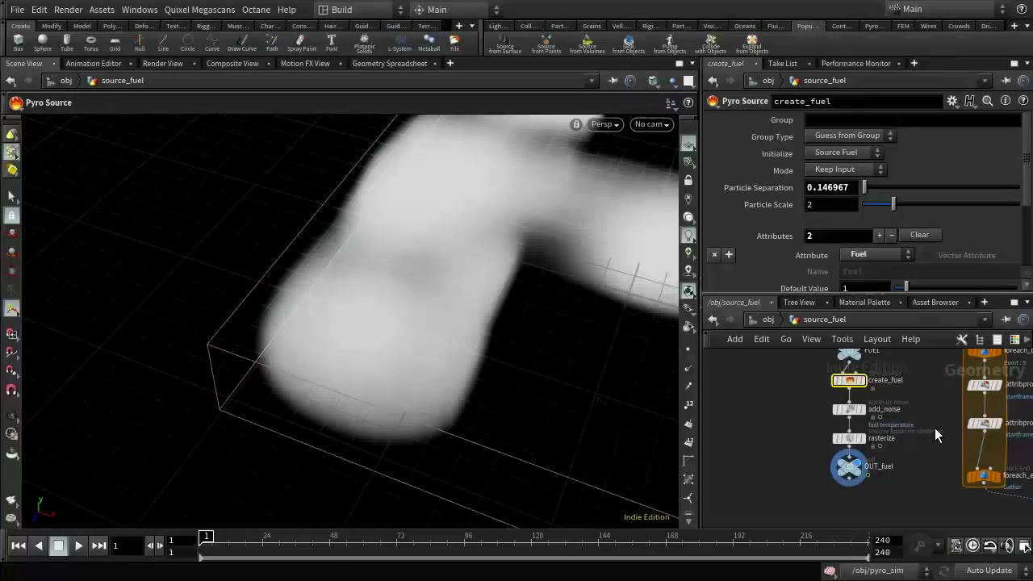
middle_drag(935, 455, 915, 495)
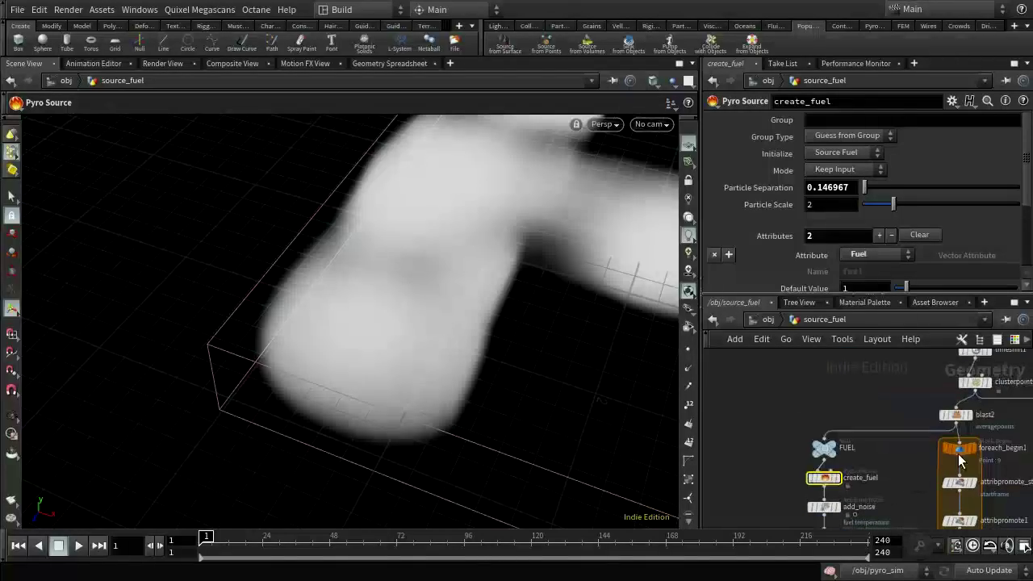
middle_drag(989, 412, 988, 439)
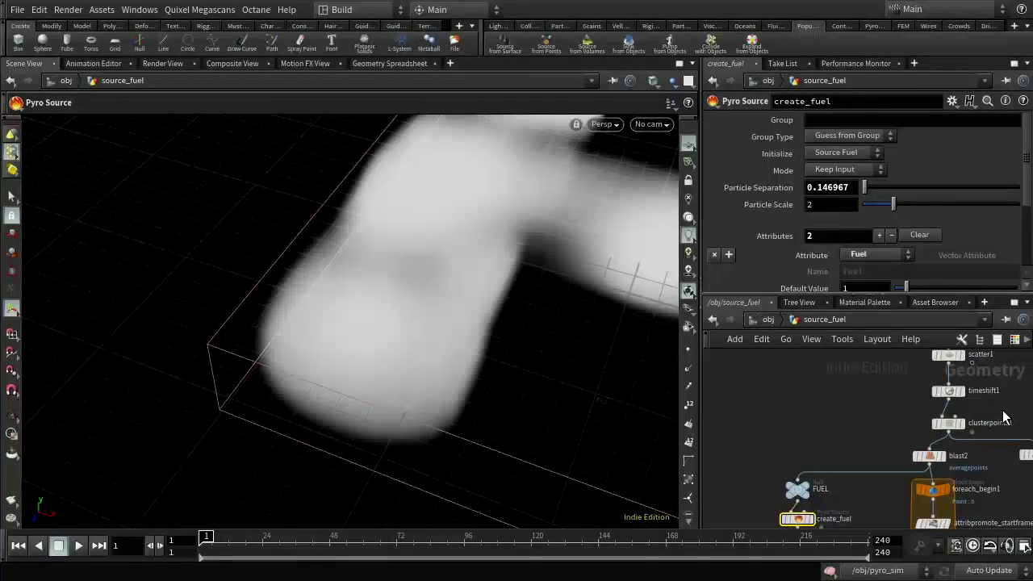
click(955, 373)
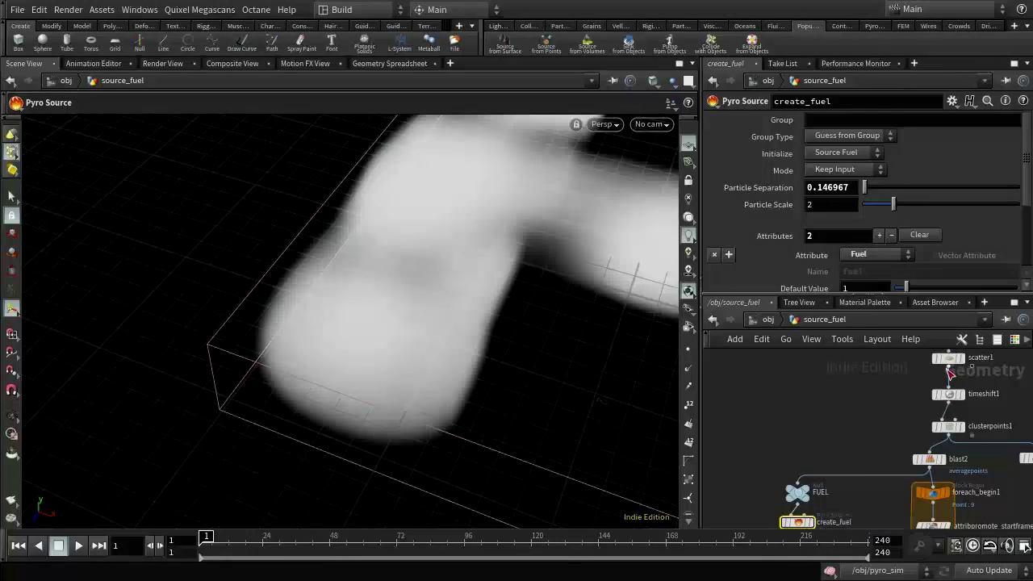
click(798, 484)
Preview the fuel at a later frame, then move FUEL up above create_fuel
middle_drag(898, 507, 904, 452)
middle_drag(961, 359, 892, 441)
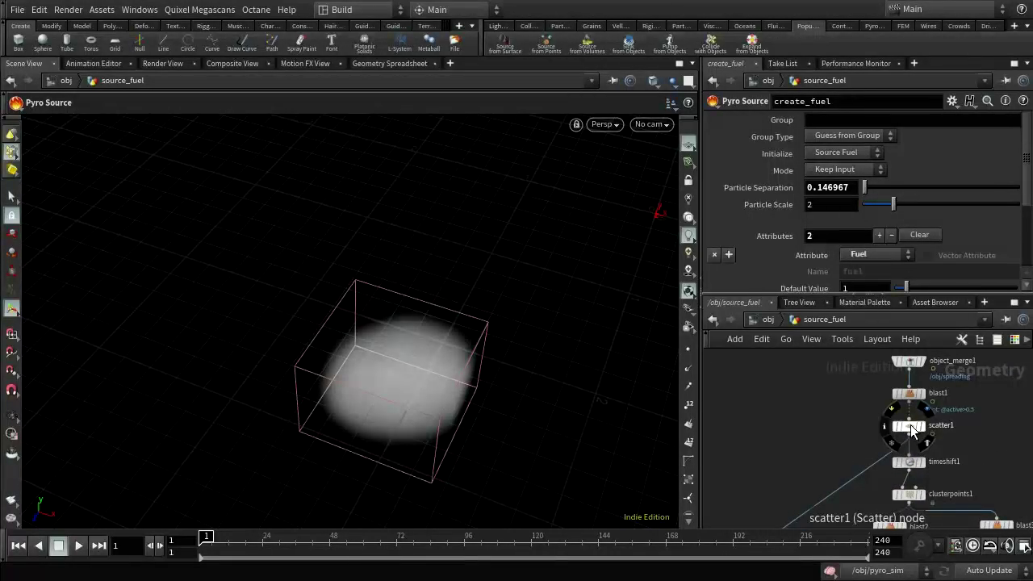
middle_drag(995, 468, 988, 410)
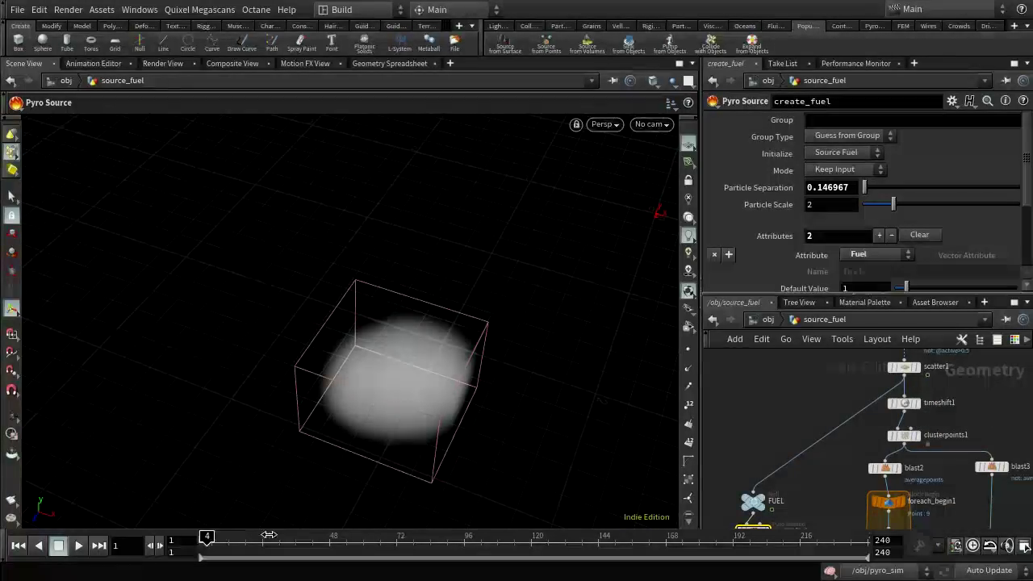
mouse_move(205, 536)
mouse_down()
mouse_move(408, 534)
mouse_move(206, 537)
mouse_up()
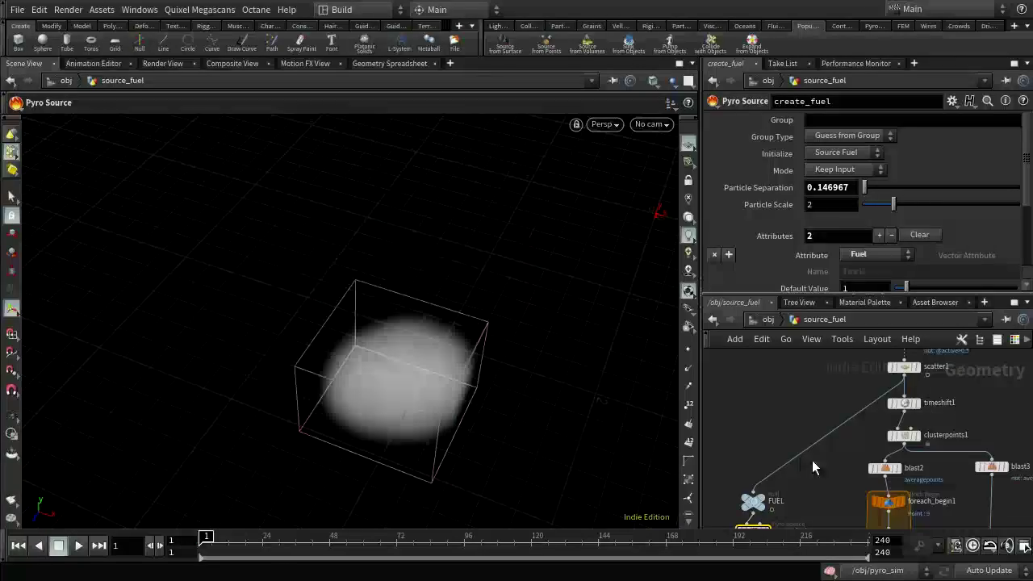
middle_drag(803, 494, 854, 386)
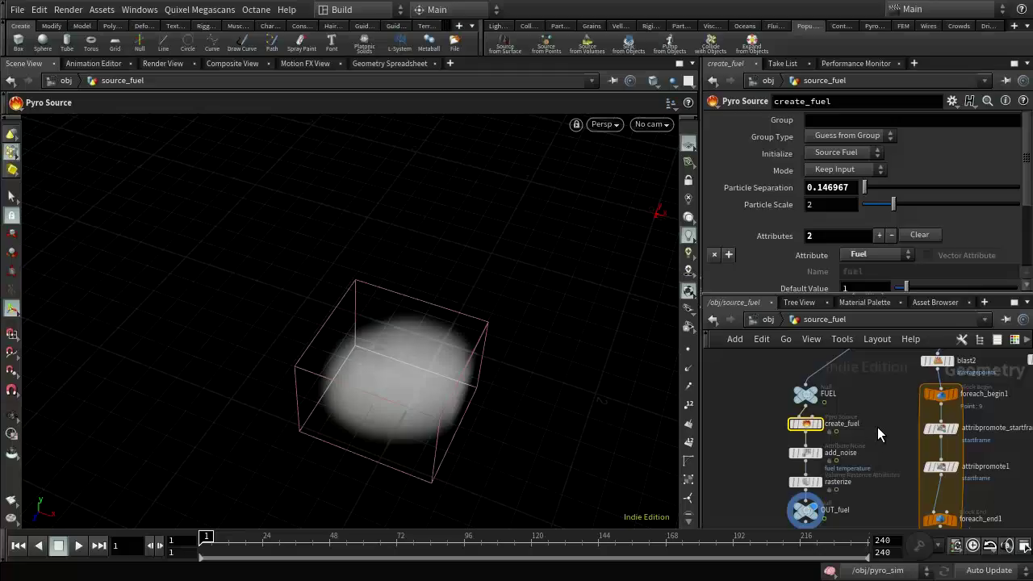
middle_drag(875, 404, 867, 463)
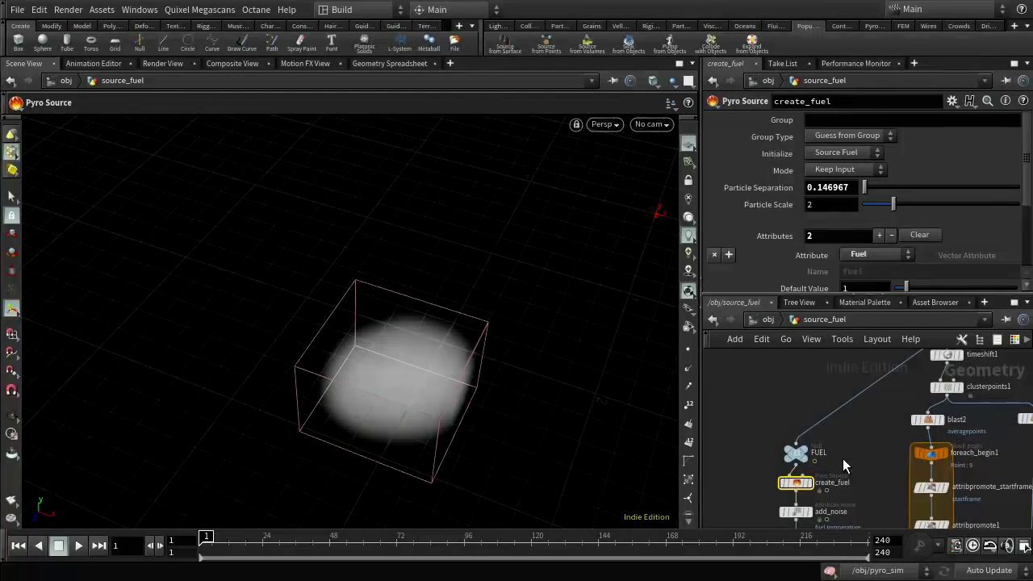
drag(796, 455, 791, 393)
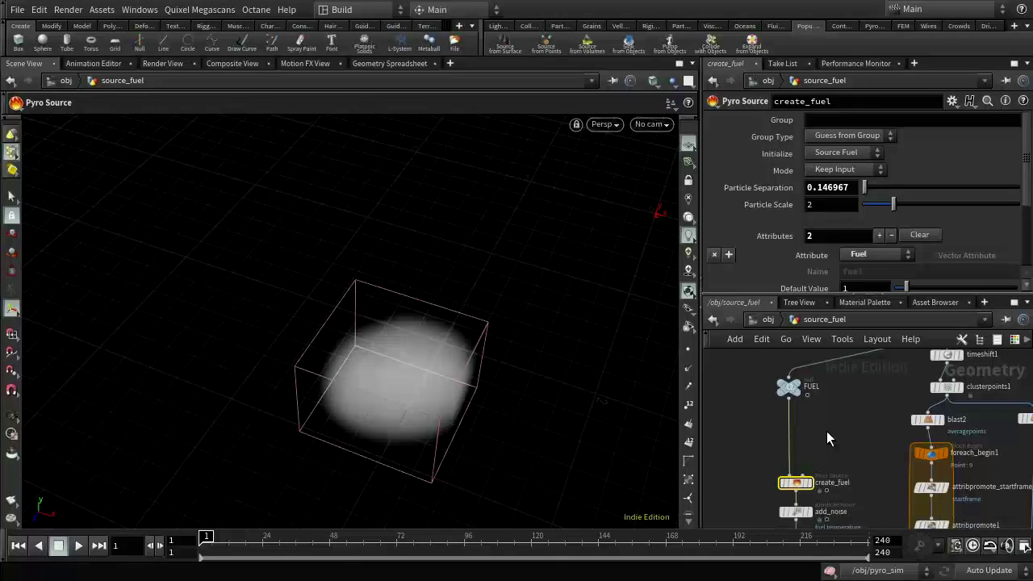
Insert an Attribute Transfer node on the wire between FUEL and create_fuel
key(Tab)
text(attr)
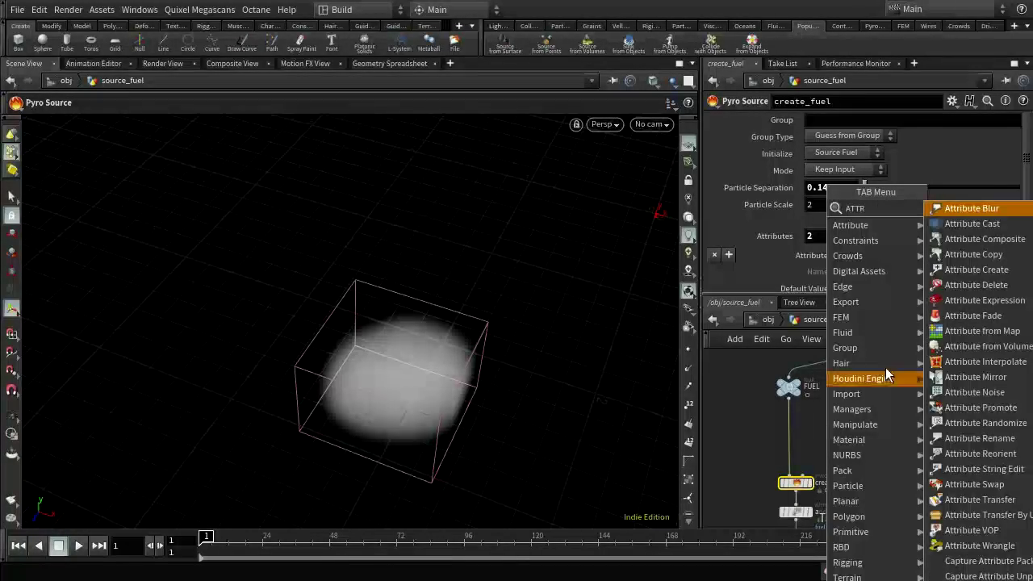
click(971, 502)
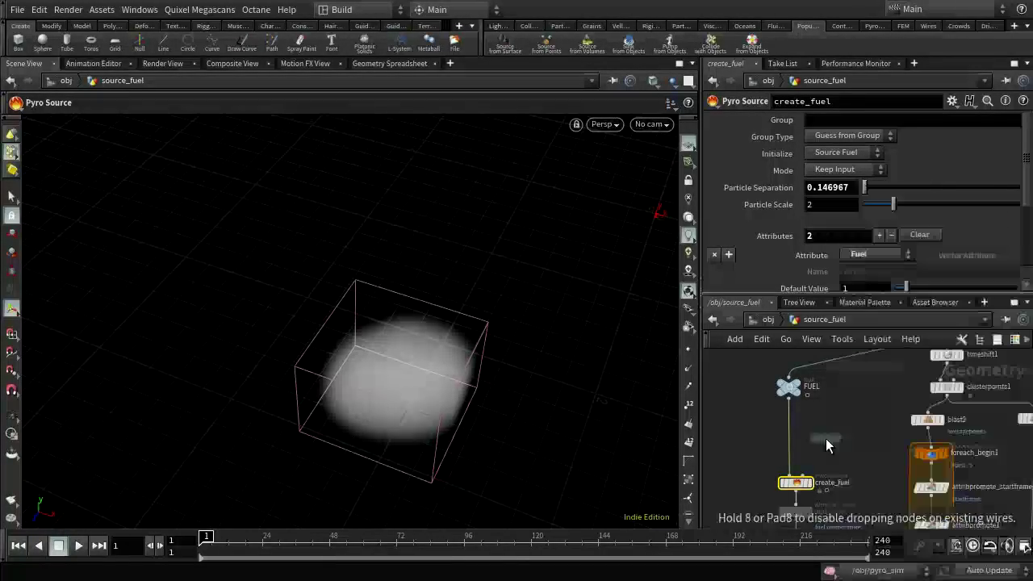
click(790, 452)
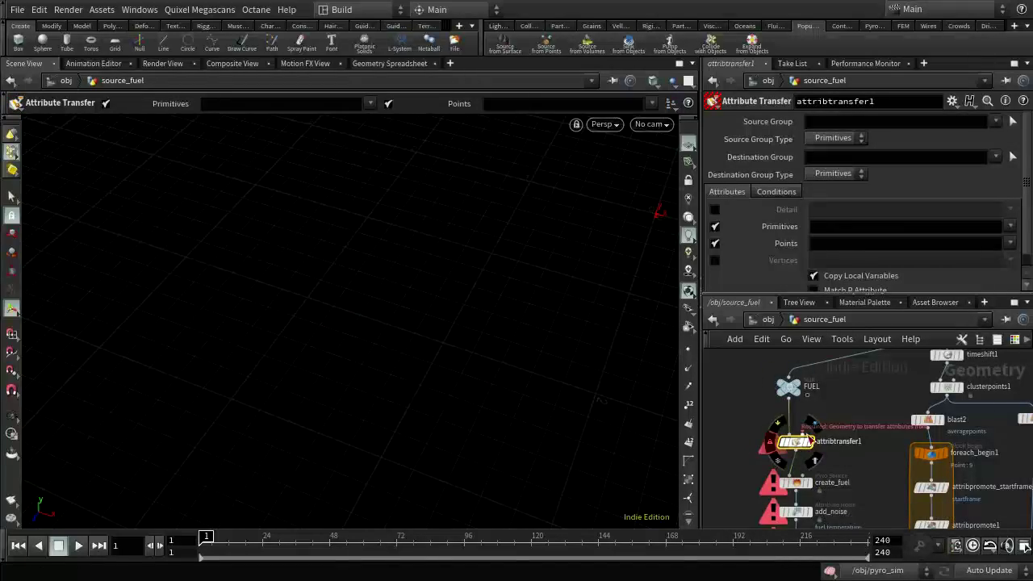
Feed the clustered points into its second input and transfer only the cluster point attribute
click(805, 430)
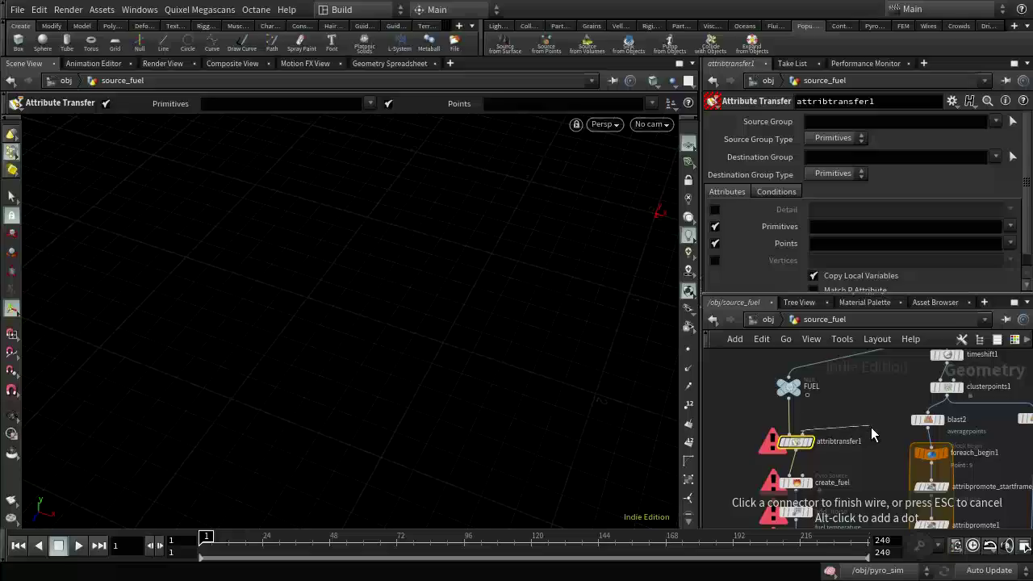
click(921, 437)
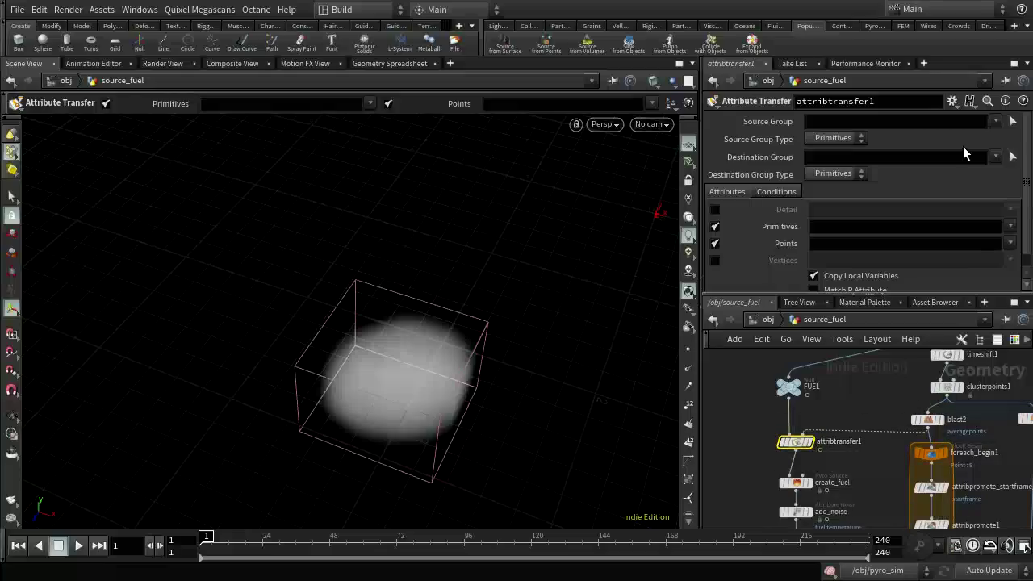
click(996, 121)
click(1010, 243)
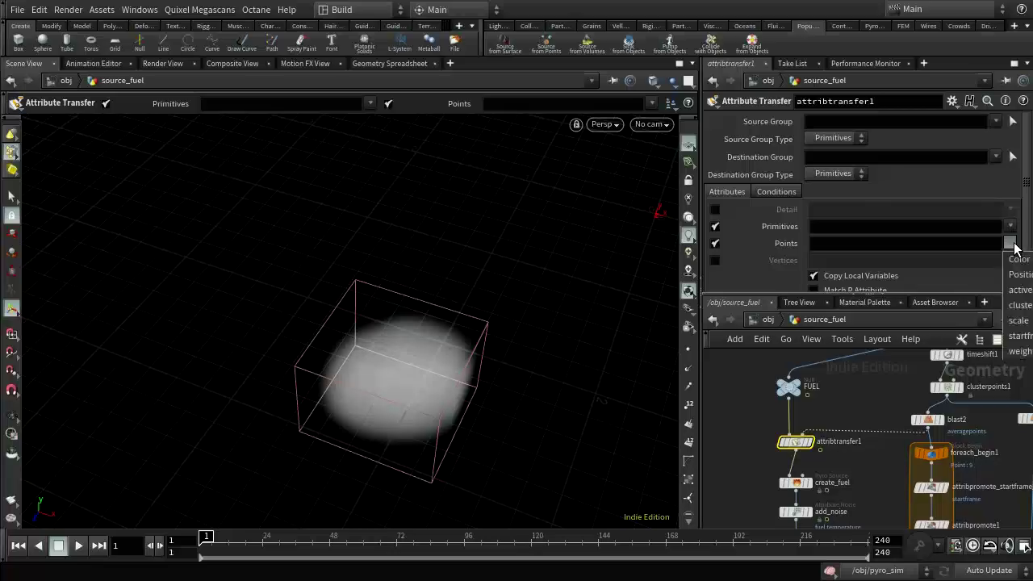
click(1001, 302)
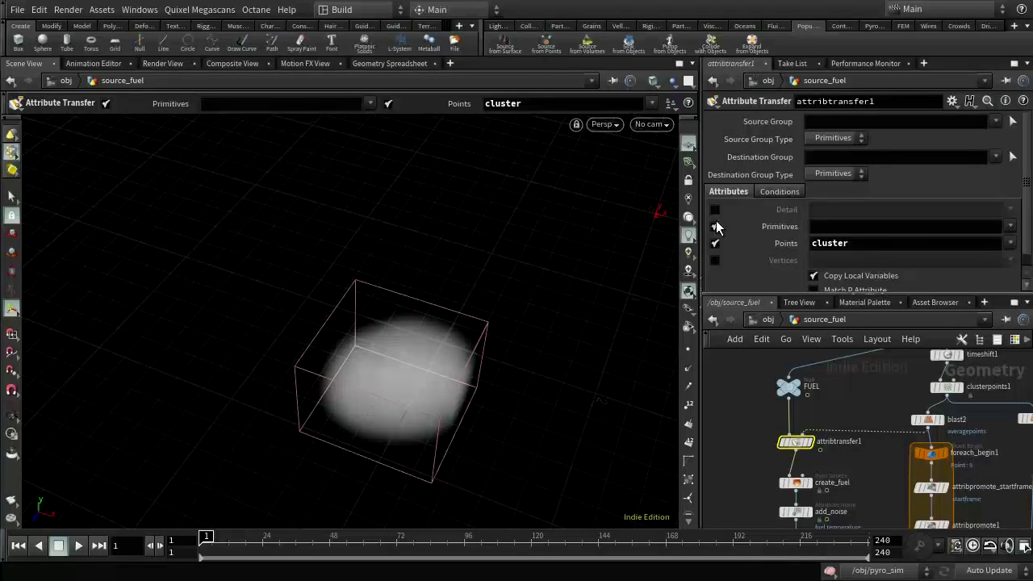
mouse_move(785, 512)
middle_drag(750, 500, 751, 452)
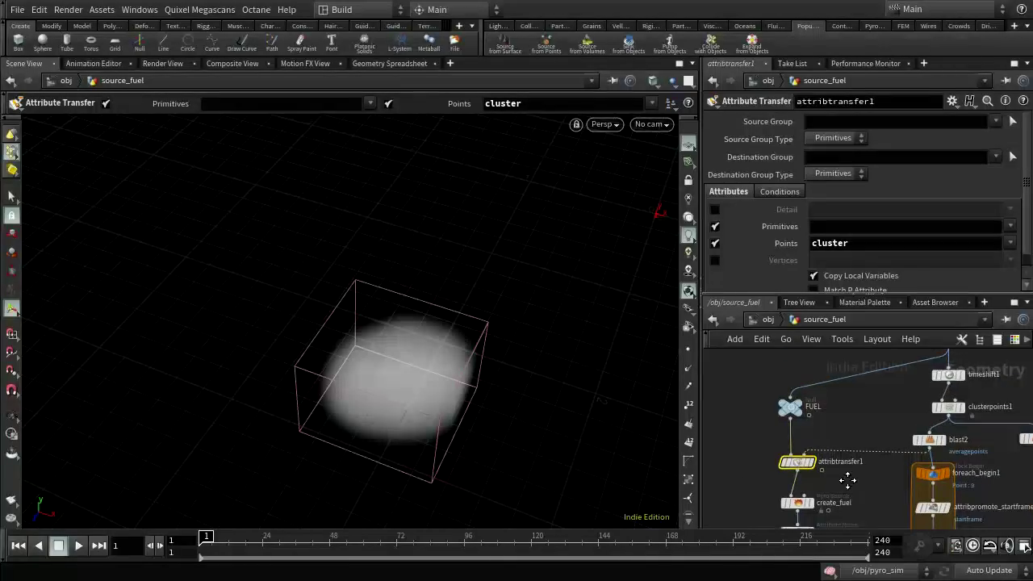
middle_drag(845, 494, 858, 467)
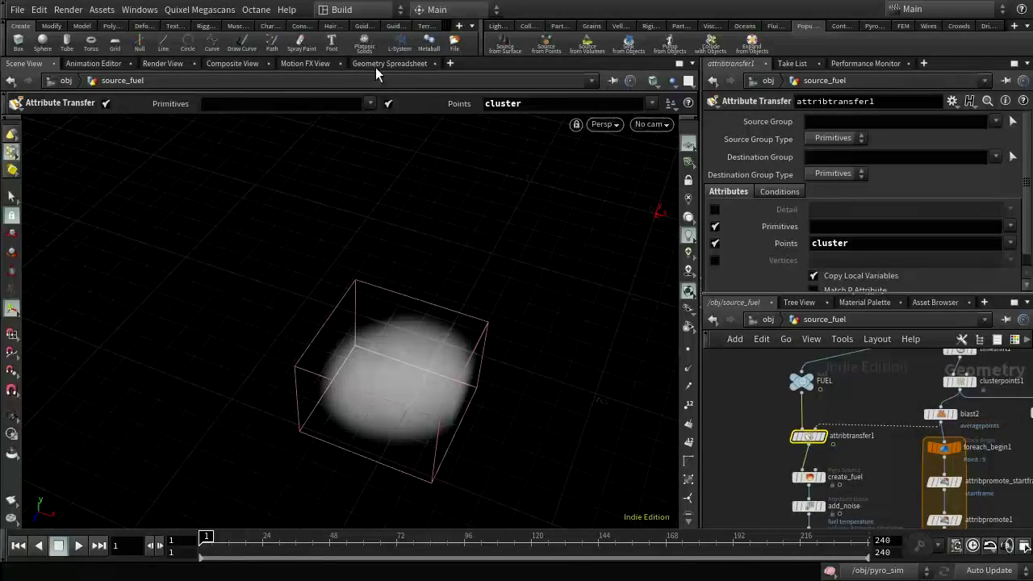
In the Geometry Spreadsheet at frame 177, sort attribtransfer1's points by cluster
click(401, 63)
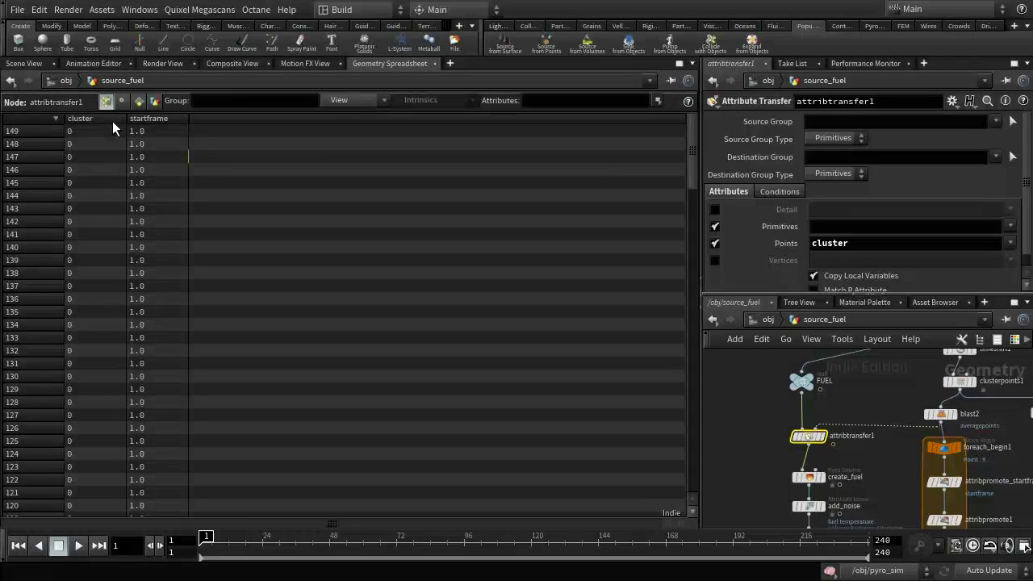
drag(691, 171, 702, 228)
click(690, 537)
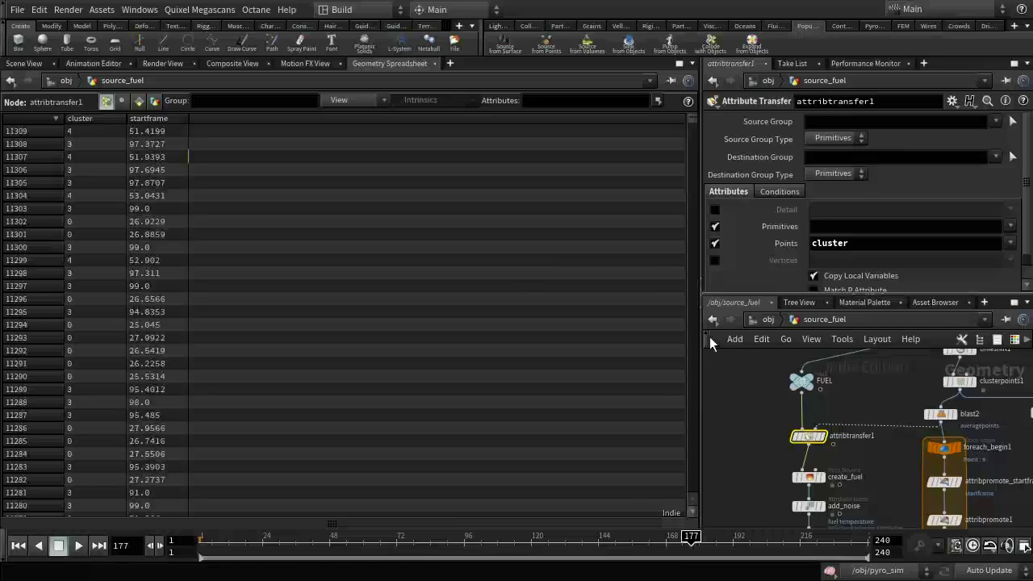
click(95, 121)
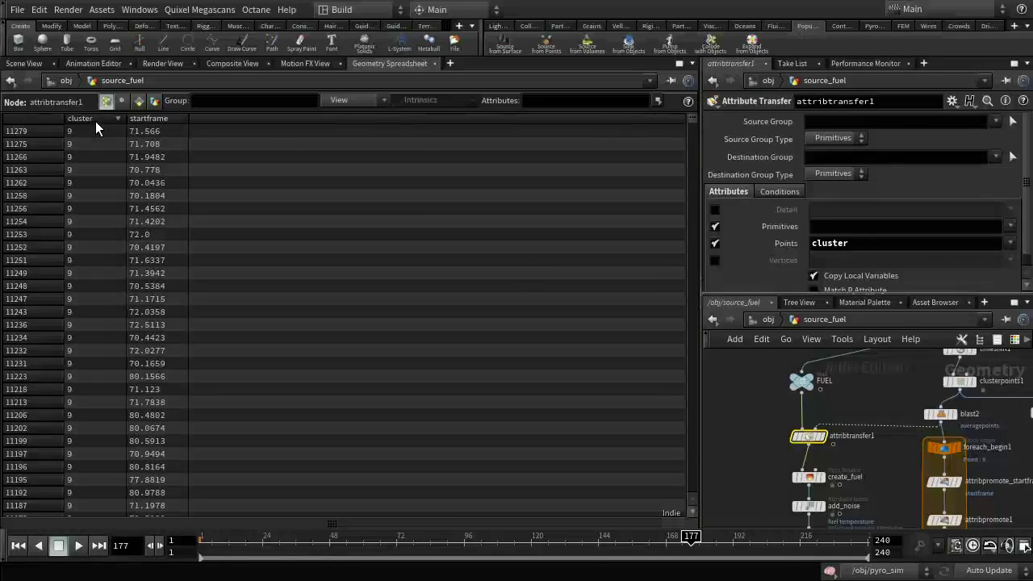
scroll(393, 267, down, 10)
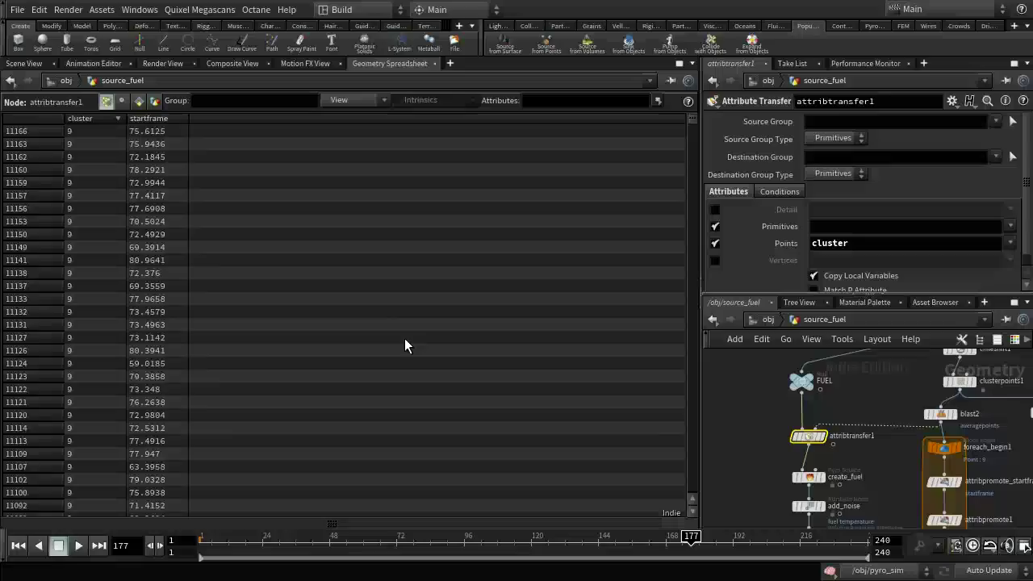
scroll(411, 335, up, 9)
Search for a For-Each node to add after attribtransfer1
middle_drag(859, 465, 886, 377)
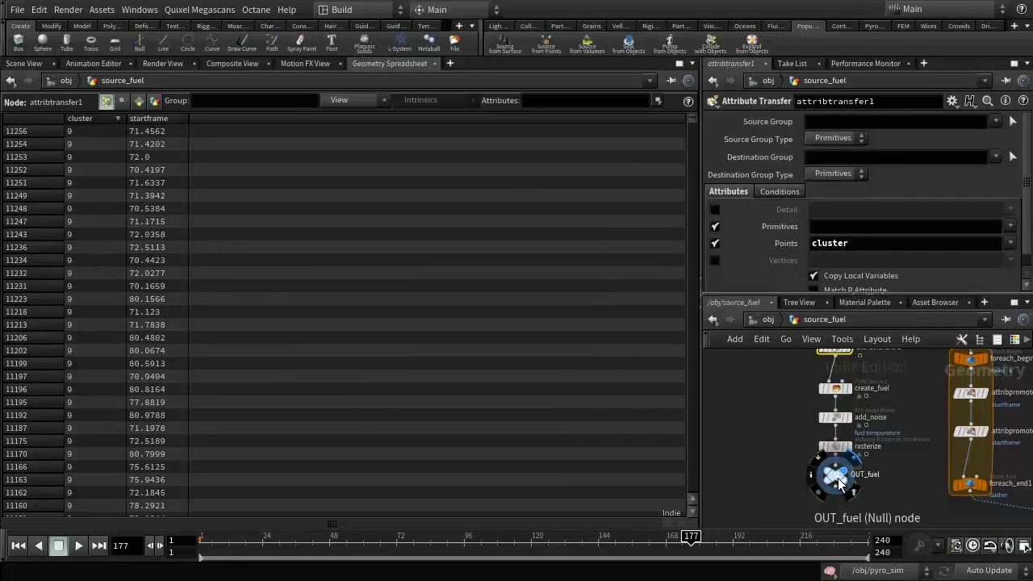
middle_drag(792, 436, 884, 484)
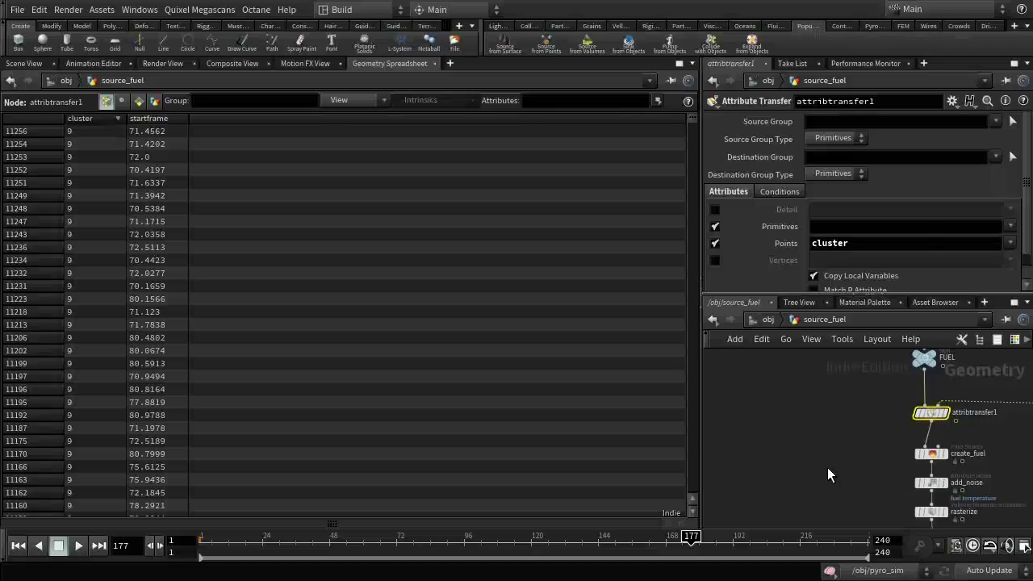
key(Tab)
text(fo)
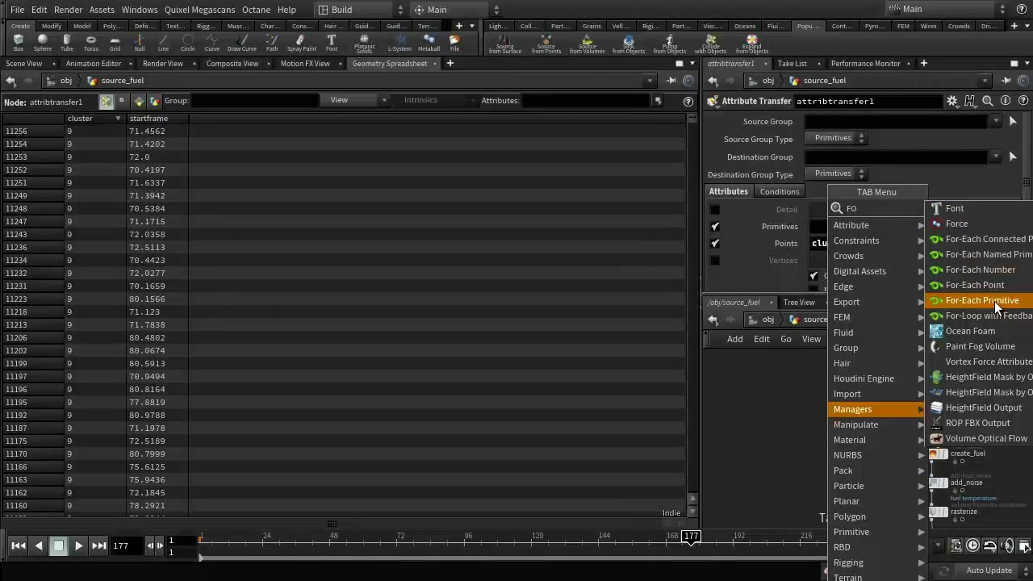
Add a For-Each Point loop and feed attribtransfer1 into it
click(997, 286)
click(815, 443)
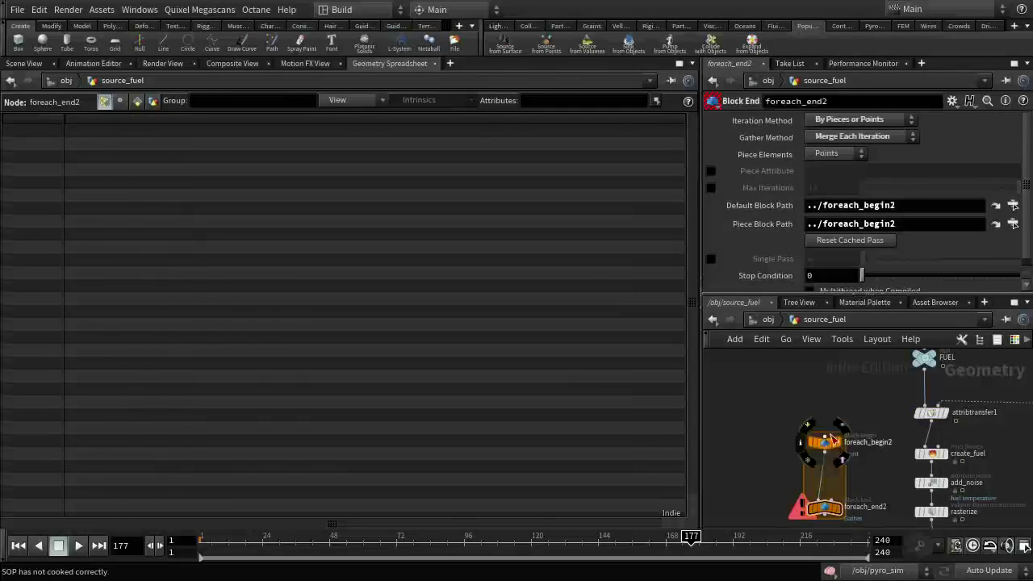
click(824, 434)
click(928, 435)
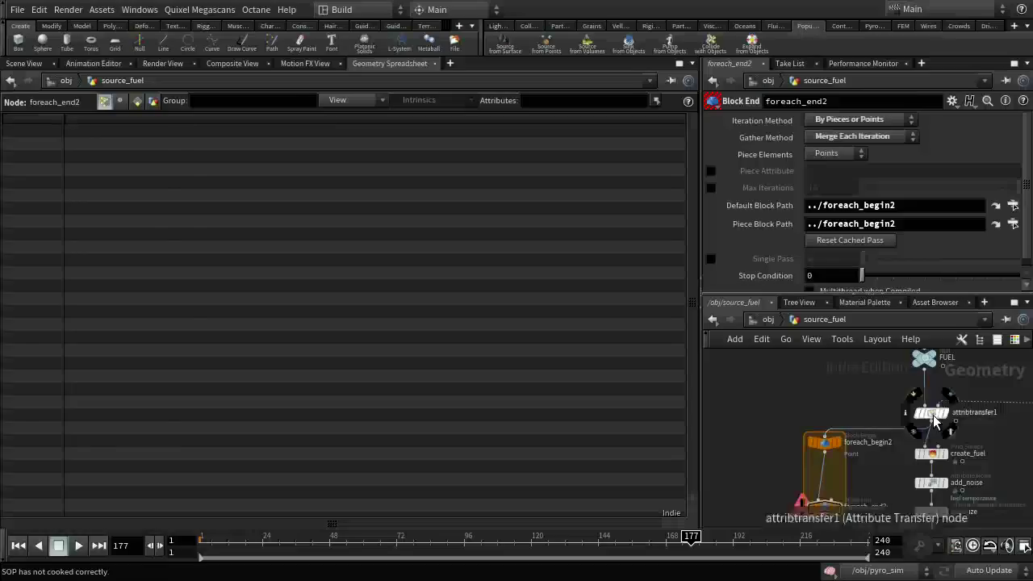
Rename the Attribute Transfer node to attribtransfer_cluster
click(930, 412)
click(898, 97)
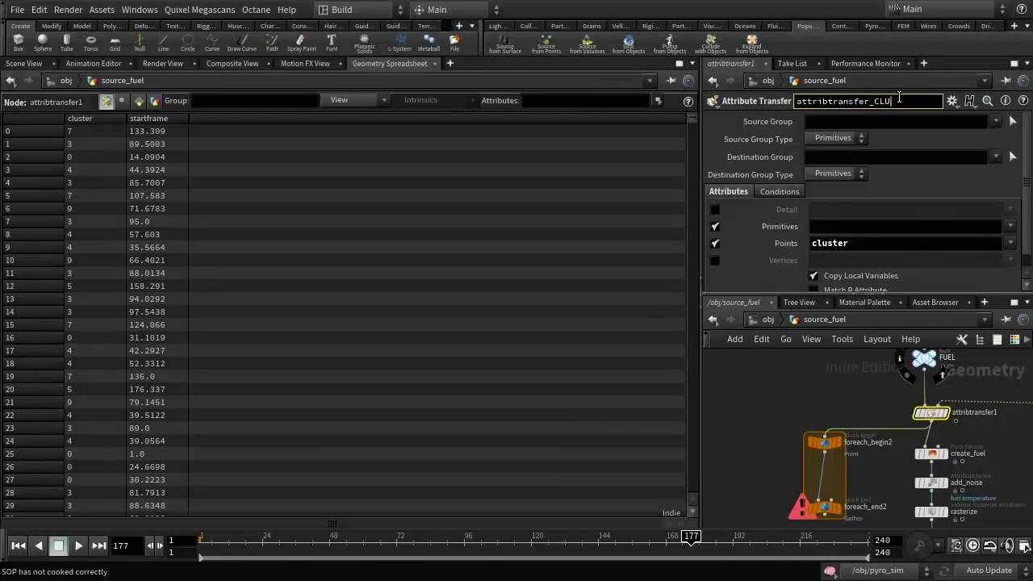
text(cluster)
key(Return)
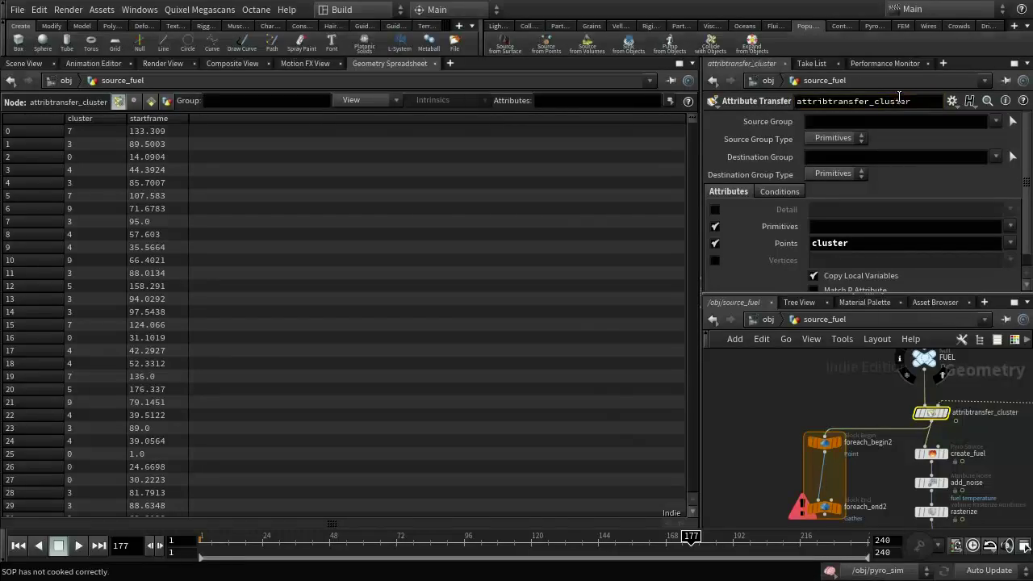
Enable Piece Attribute on foreach_end2 and set it to cluster
click(824, 442)
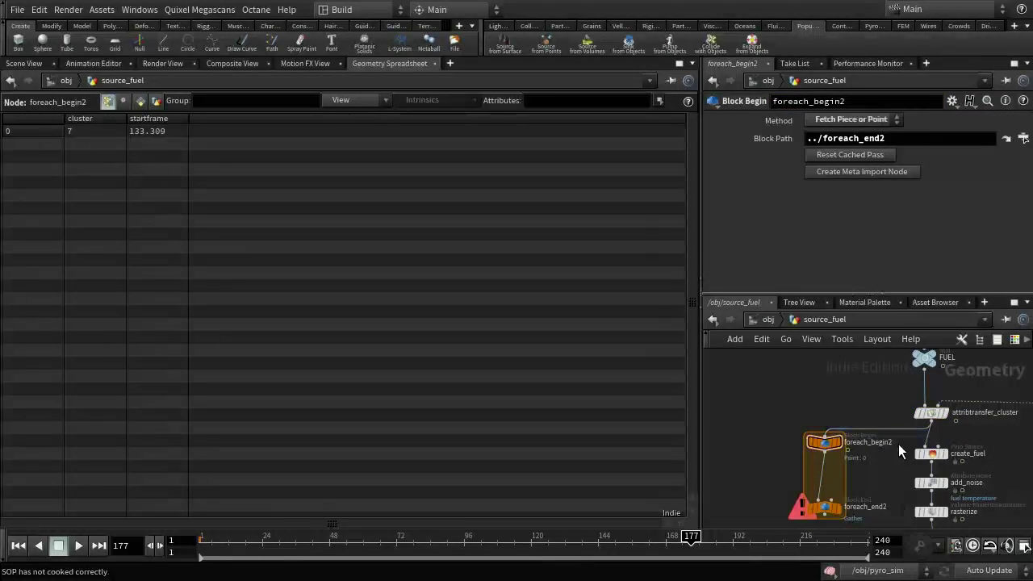
middle_drag(899, 444, 896, 379)
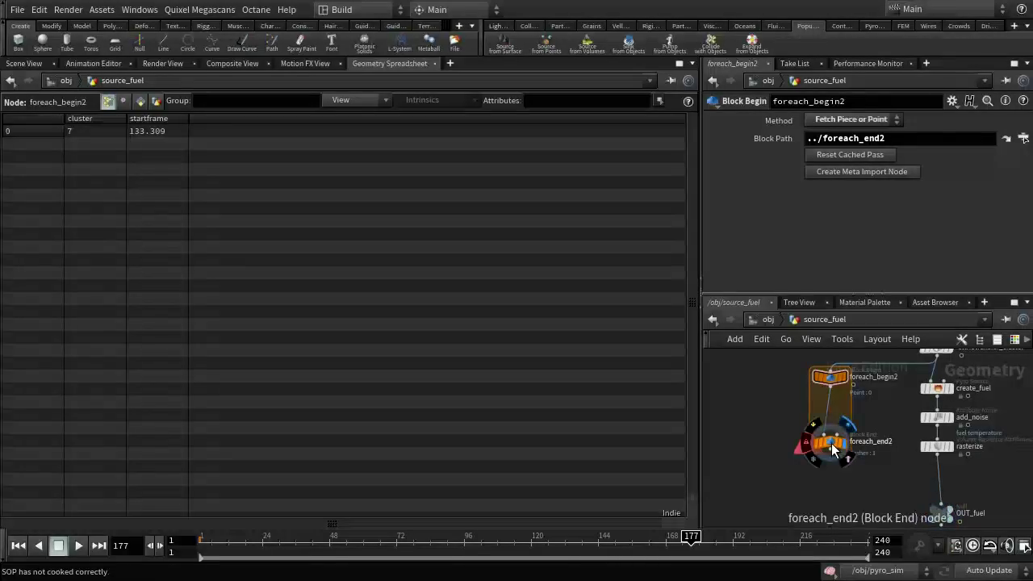
click(846, 449)
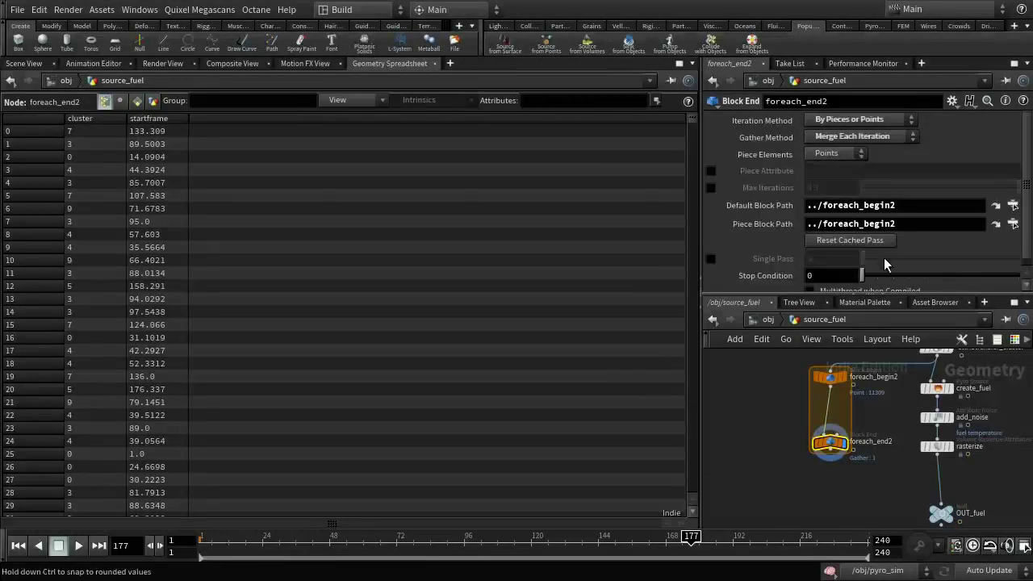
scroll(892, 292, down, 1)
scroll(891, 291, up, 1)
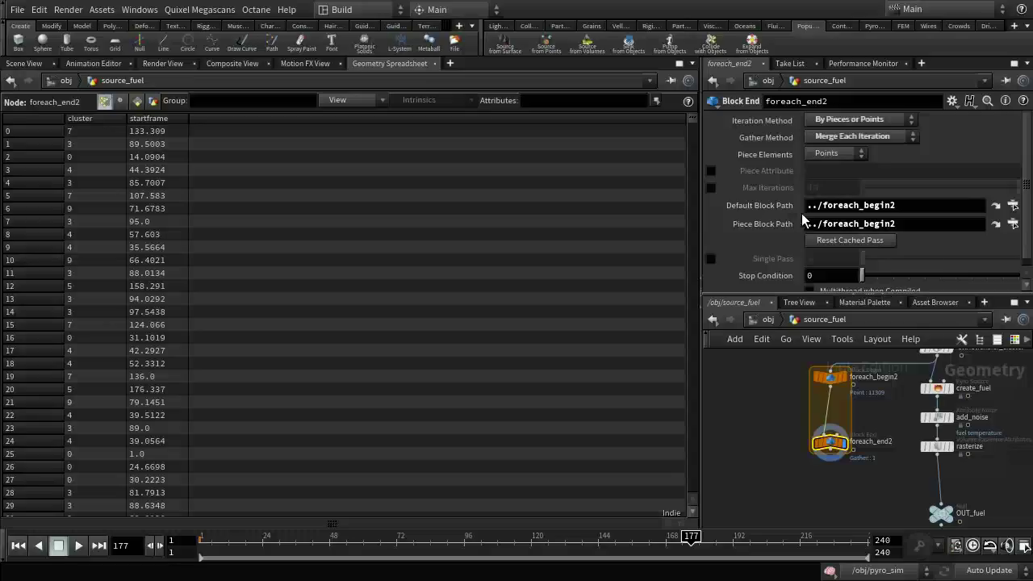
click(710, 171)
click(853, 169)
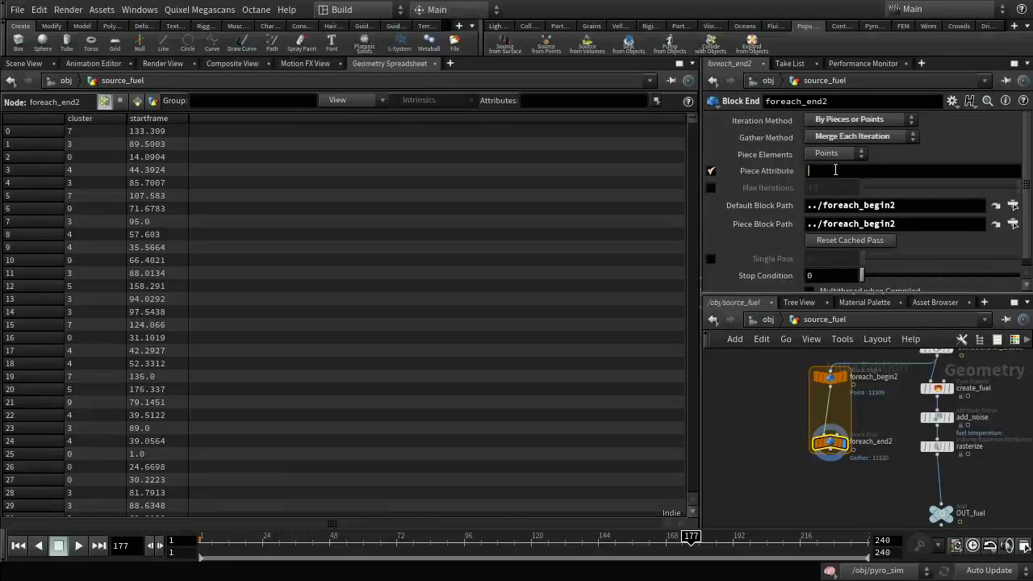
text(cluster)
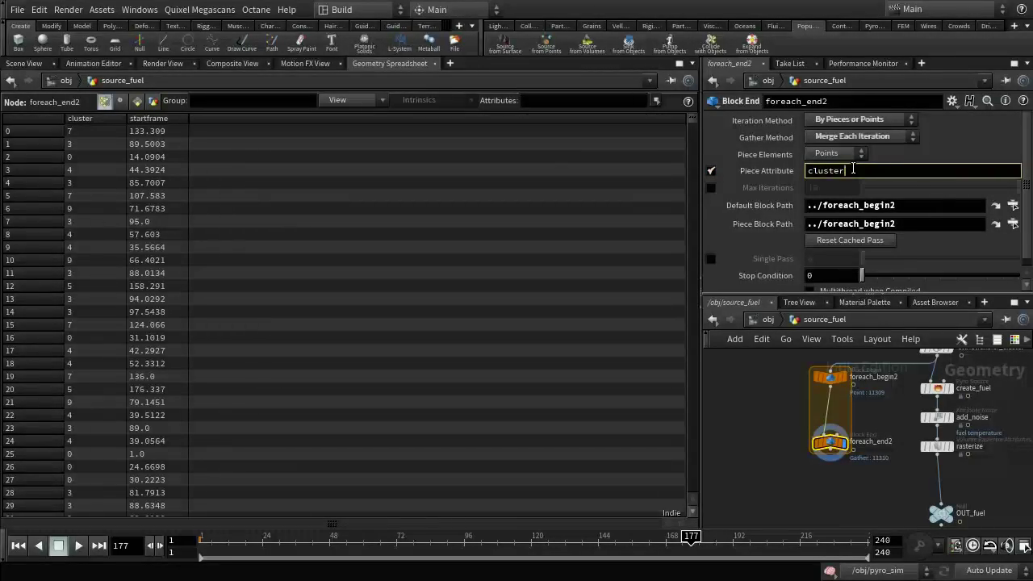
key(Return)
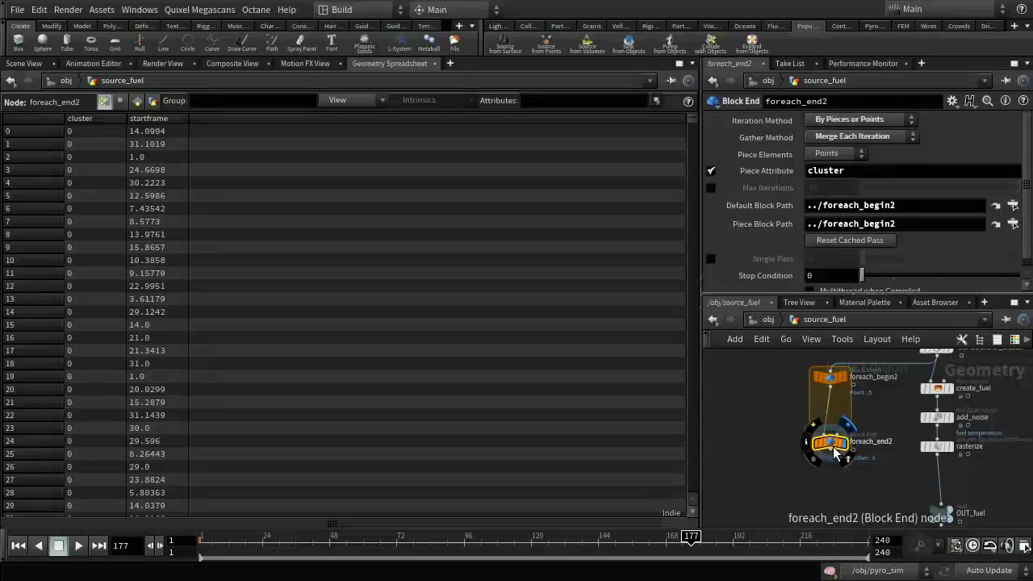
Enlarge the loop, insert create_fuel into it, and wire foreach_end2 into OUT_fuel
drag(839, 451, 837, 513)
middle_drag(837, 513, 1017, 498)
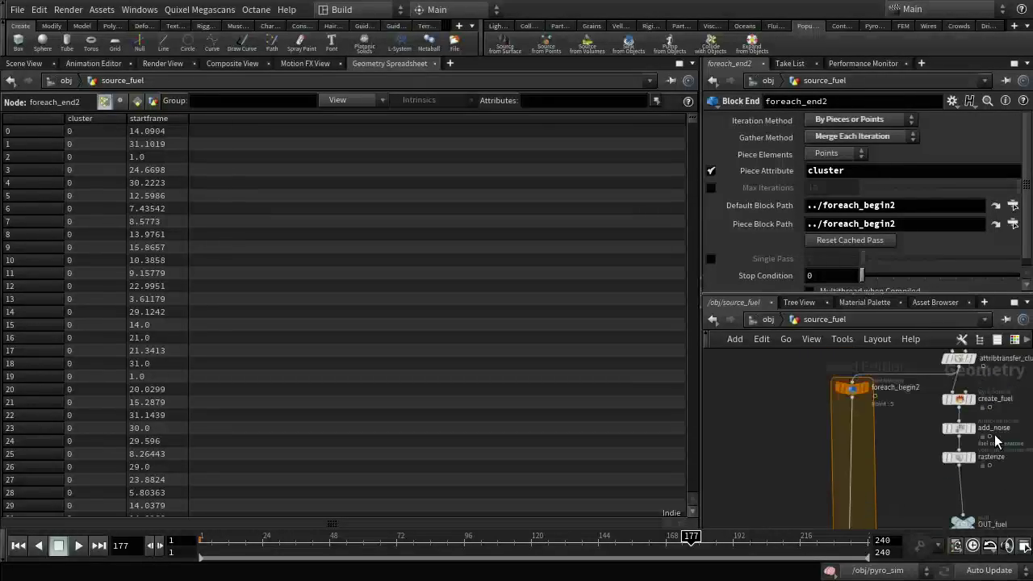
drag(904, 420, 849, 426)
drag(967, 467, 972, 477)
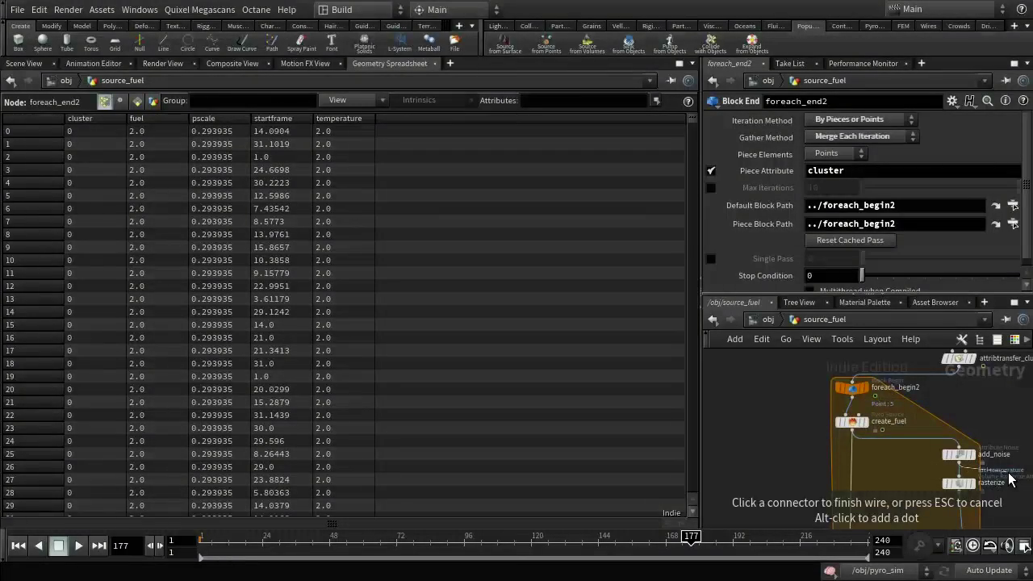
click(991, 410)
drag(991, 410, 880, 472)
click(880, 472)
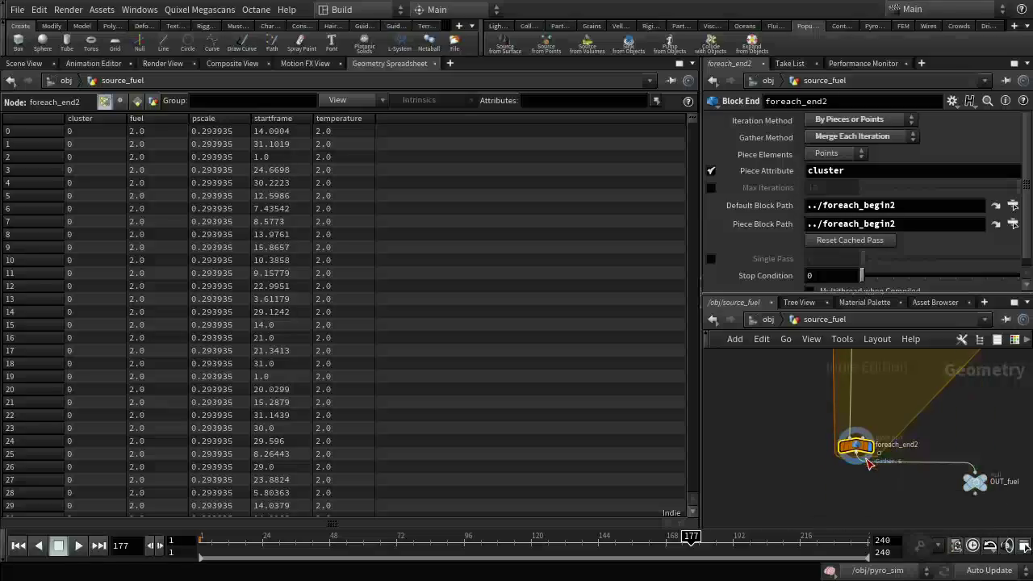
Connect rasterize into foreach_end2 and line up create_fuel, add_noise and rasterize in a column
middle_drag(1002, 431, 989, 502)
click(950, 421)
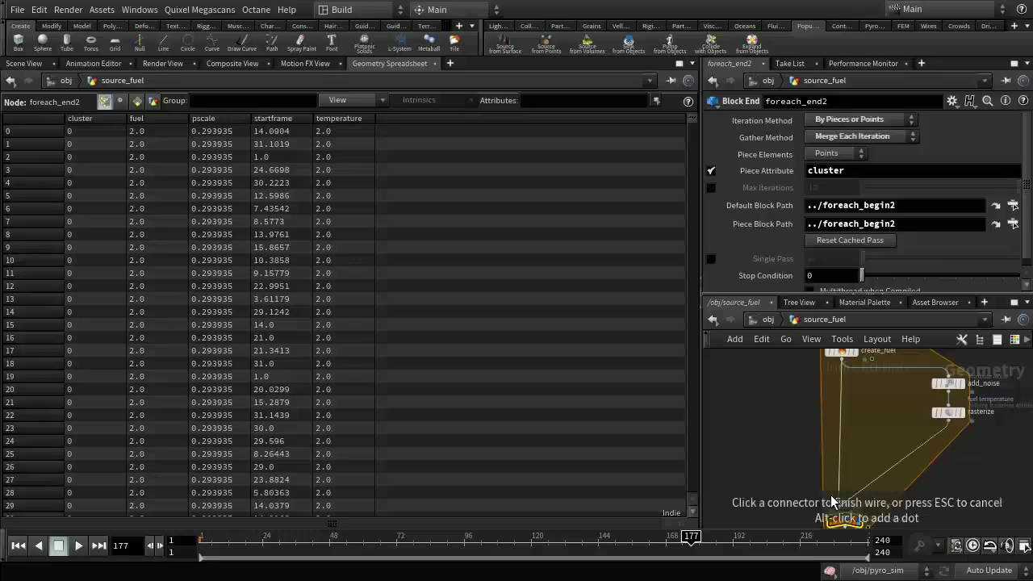
click(838, 509)
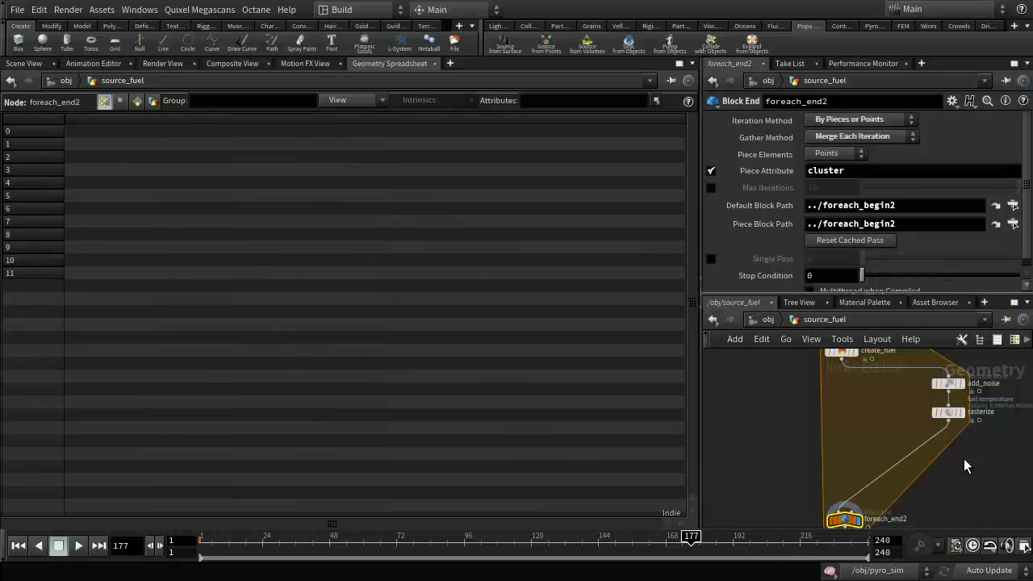
drag(952, 412, 853, 448)
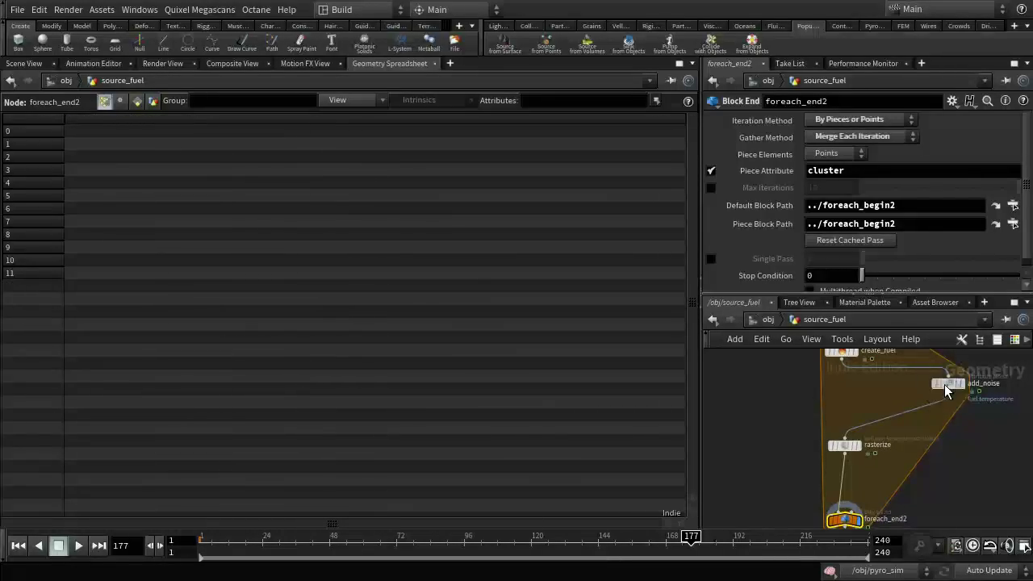
drag(936, 383, 830, 396)
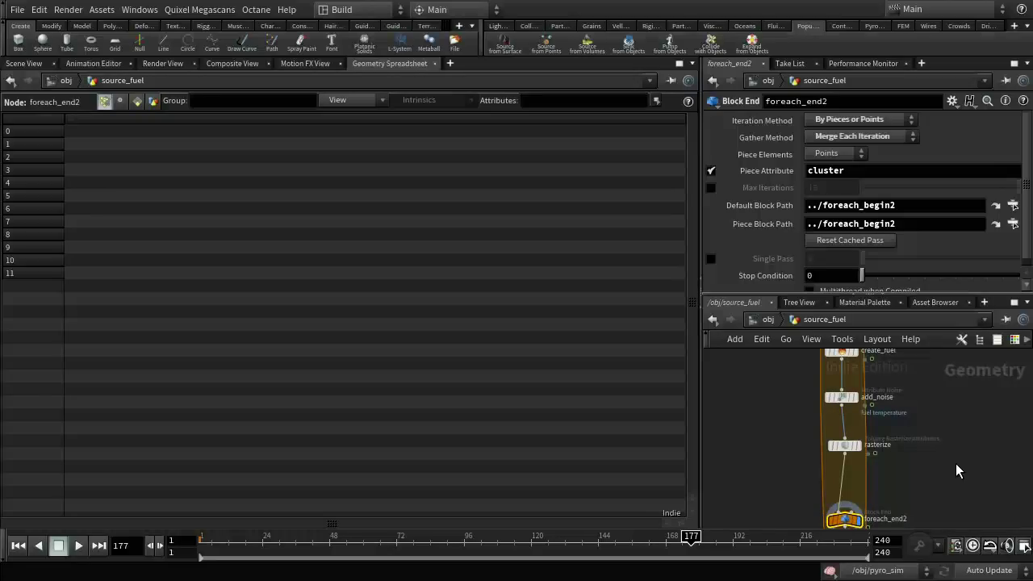
drag(847, 448, 842, 447)
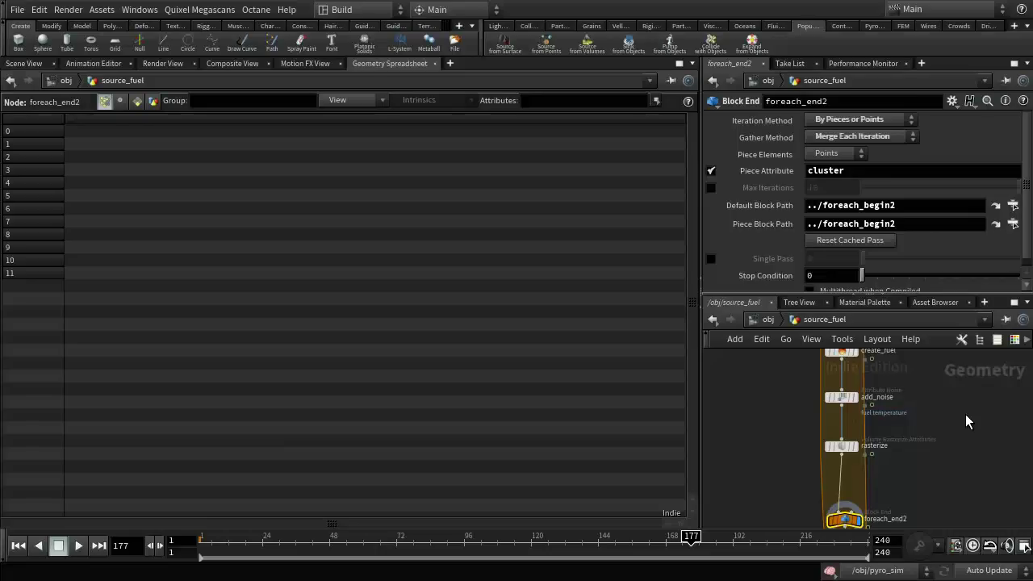
middle_drag(928, 436, 960, 400)
scroll(942, 461, up, 3)
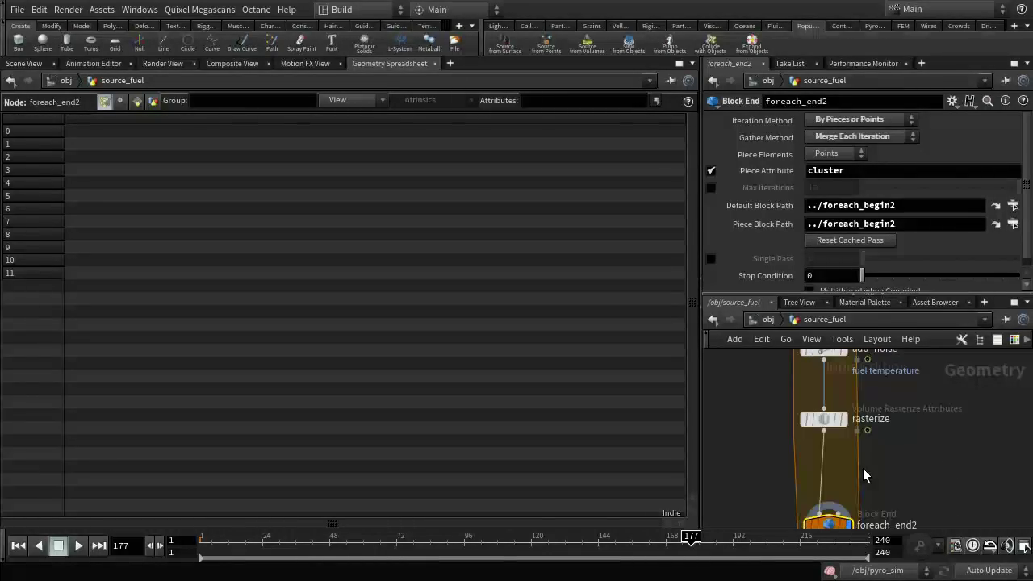
Try a Name node between rasterize and foreach_end2, then delete it
key(Tab)
text(re)
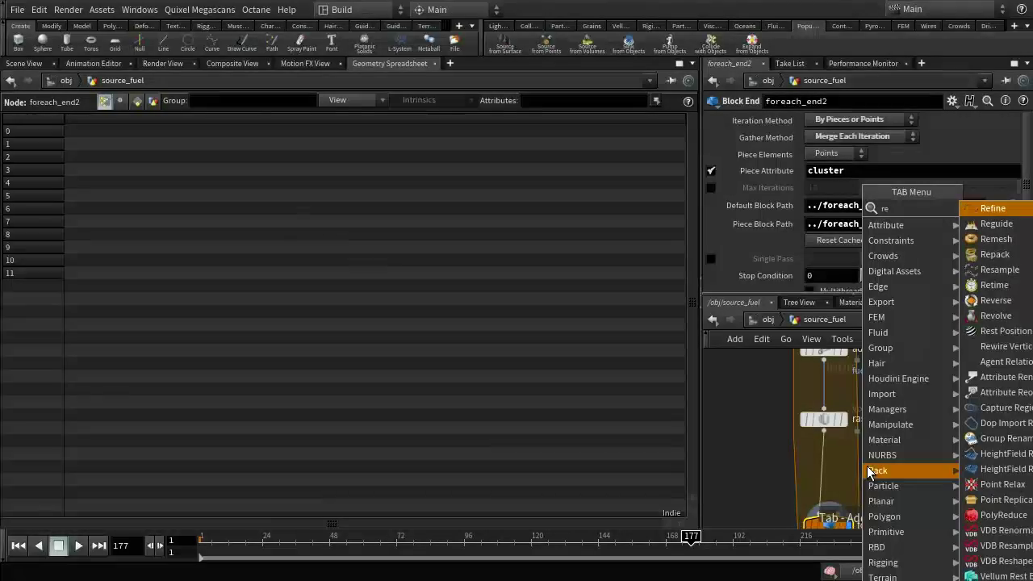
key(Escape)
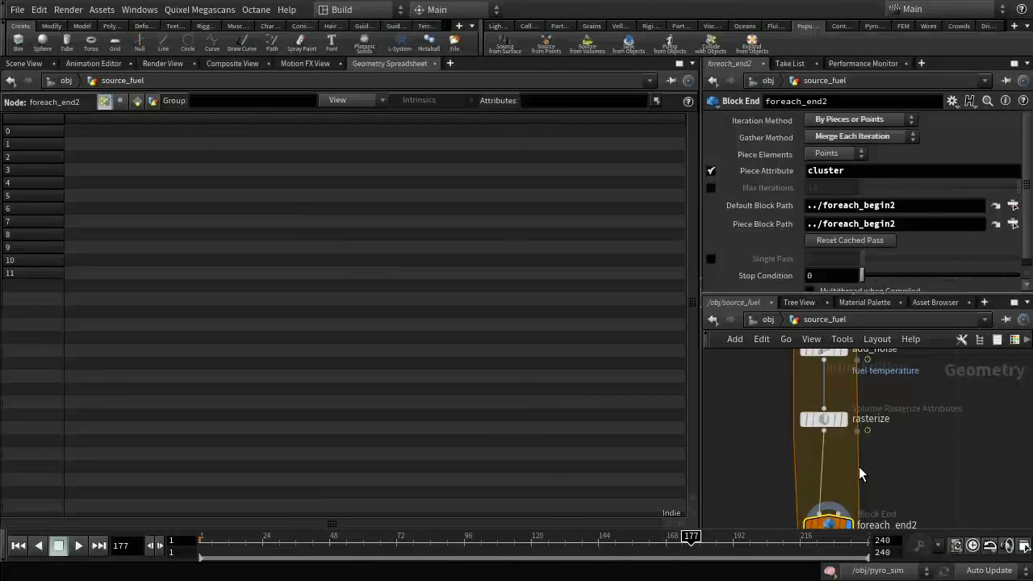
key(Tab)
text(name)
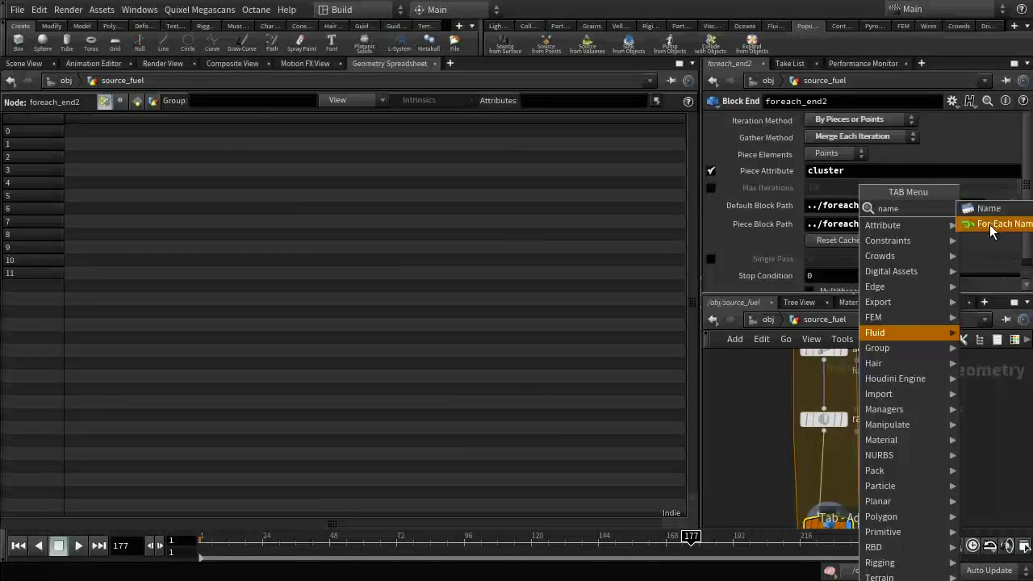
click(988, 210)
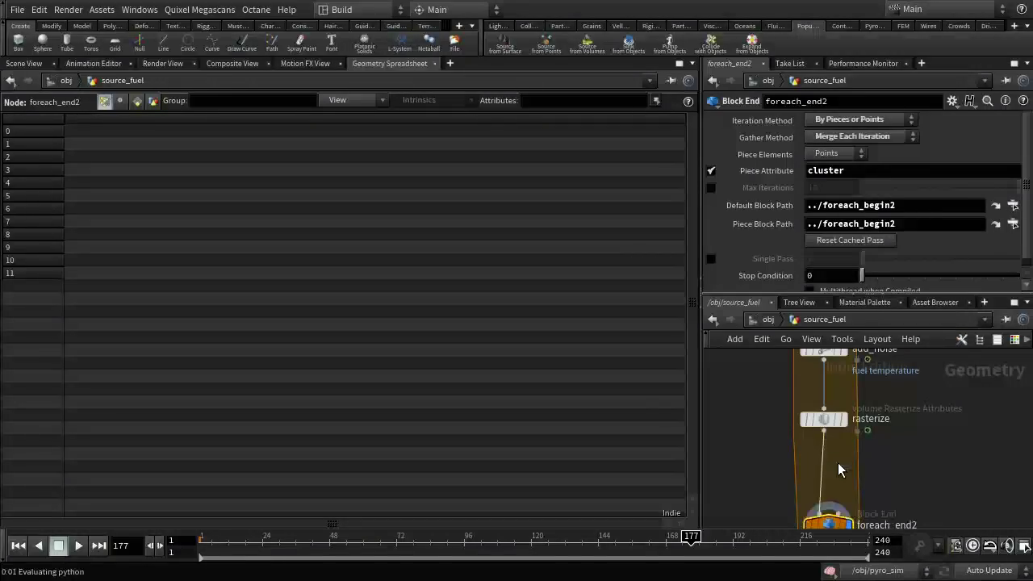
click(837, 464)
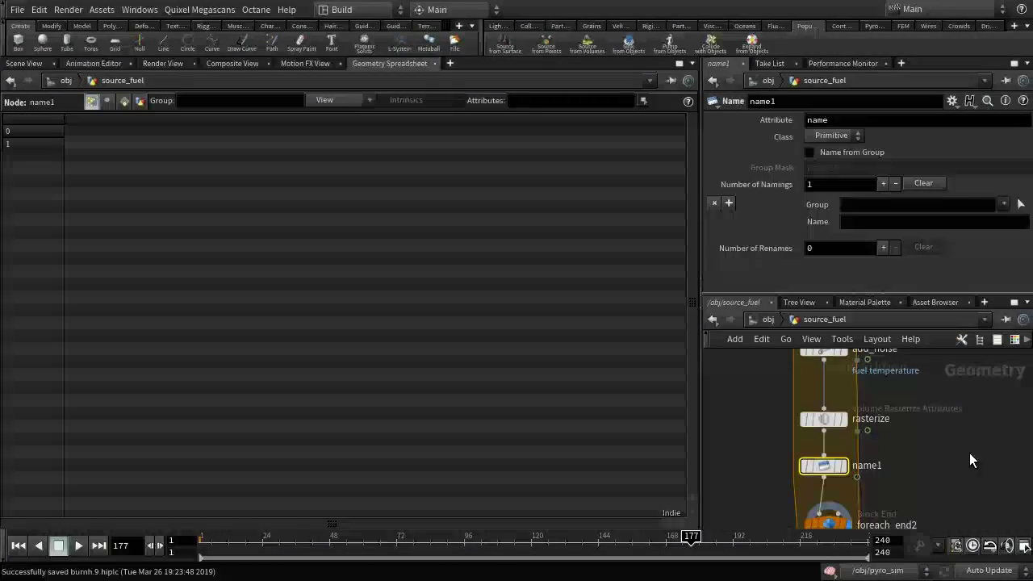
middle_drag(974, 460, 978, 426)
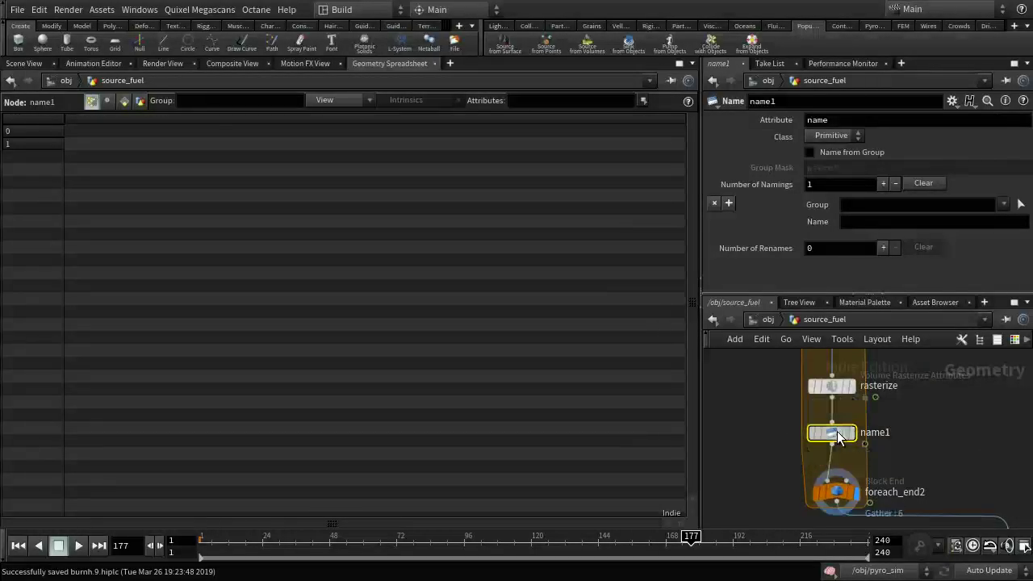
drag(837, 431, 956, 433)
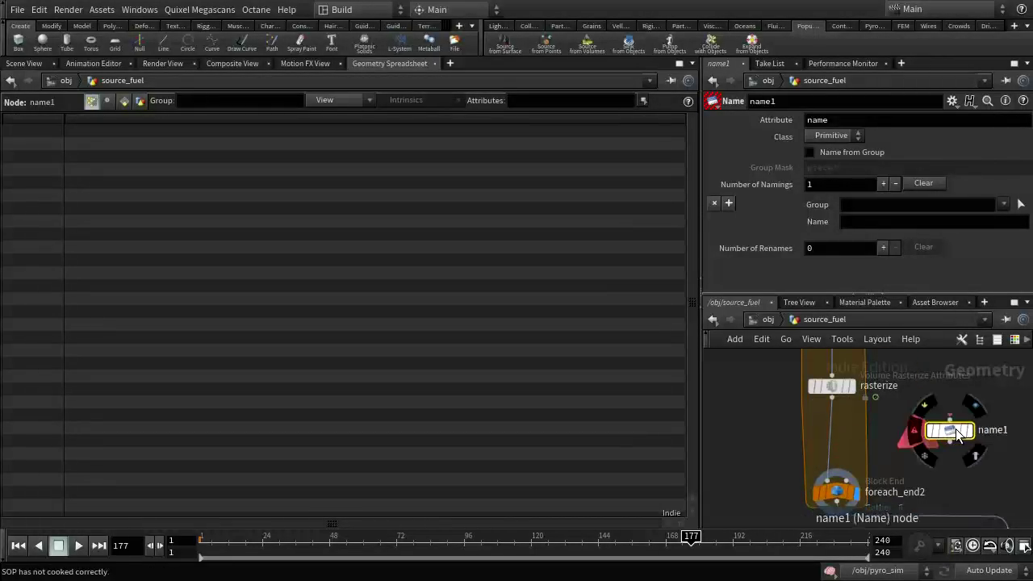
key(Delete)
Insert an Attribute Wrangle there with VEX appending the loop's iteration value to s@name
key(Tab)
text(attr)
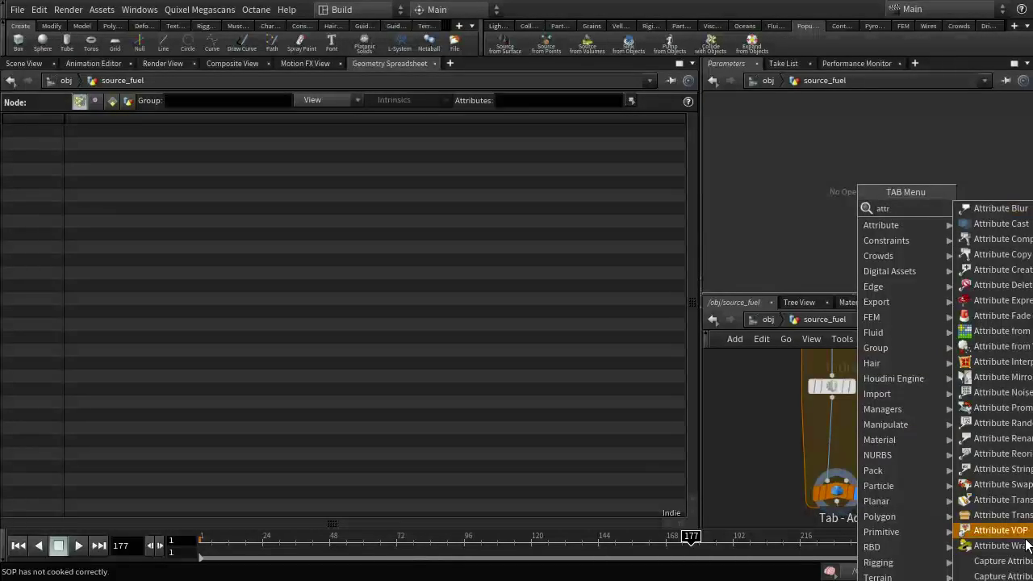
click(1001, 546)
click(838, 433)
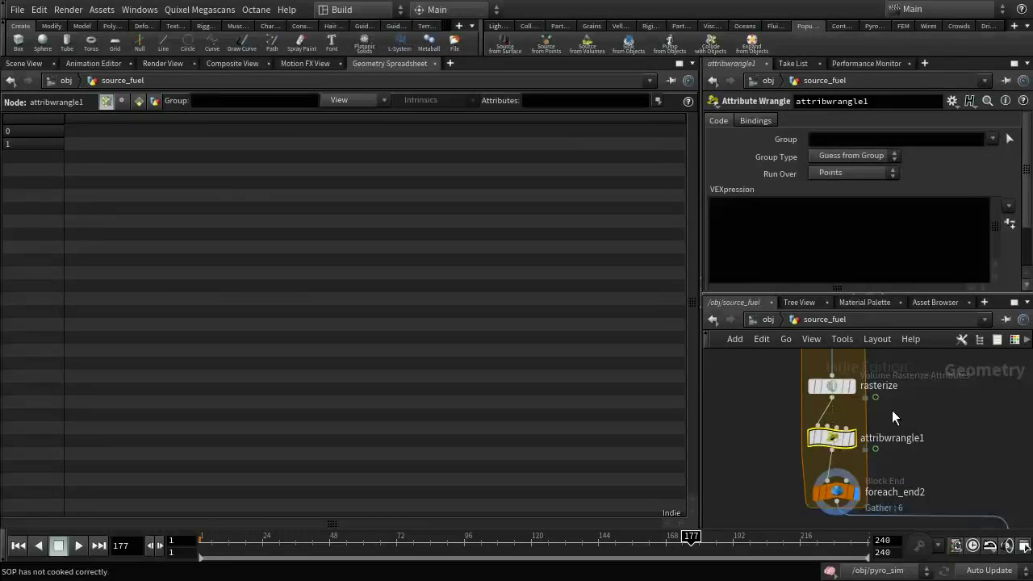
click(787, 213)
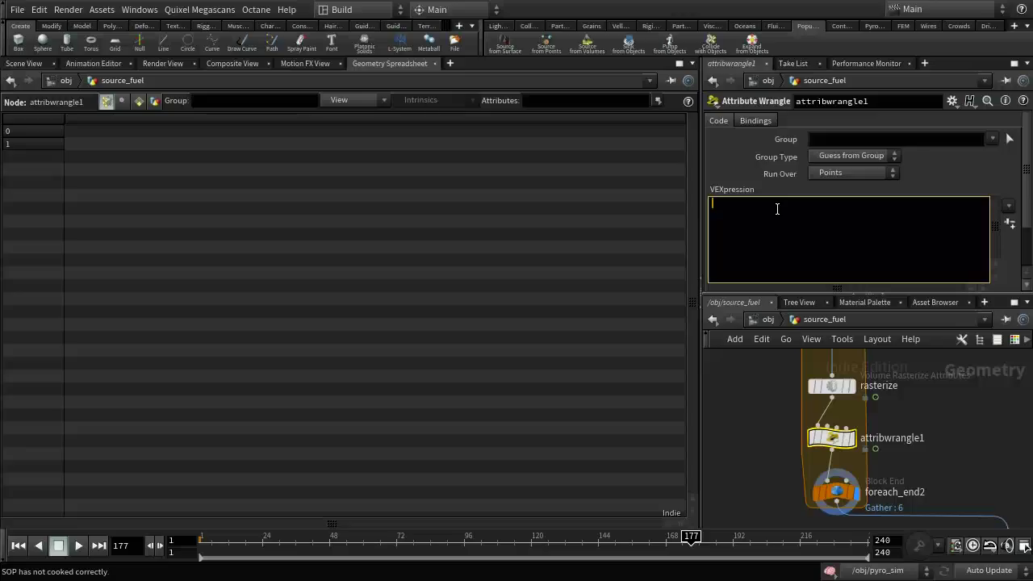
text(s@name = concat(s@name, "_", itoa(detail(1, "value")));)
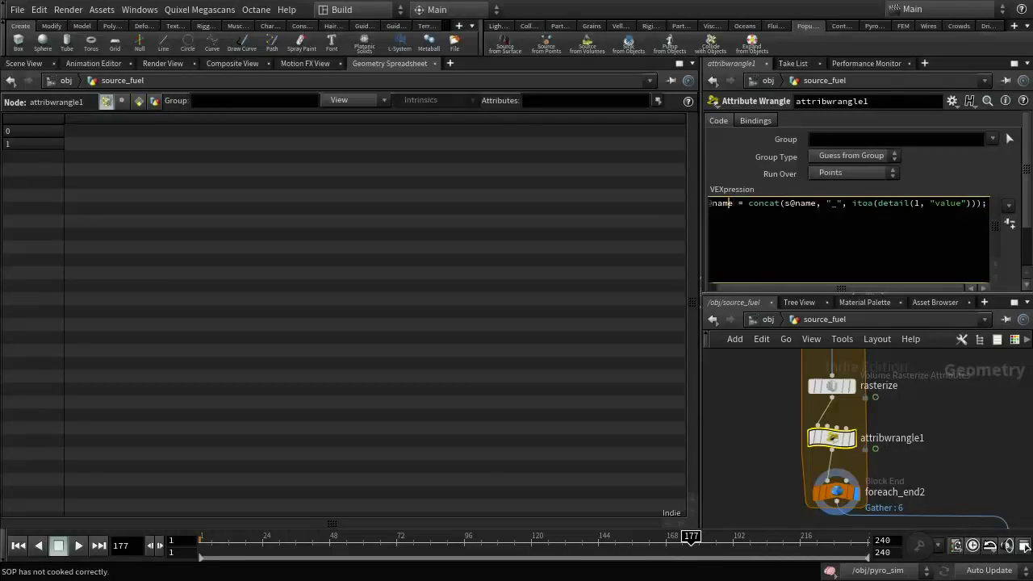
click(711, 204)
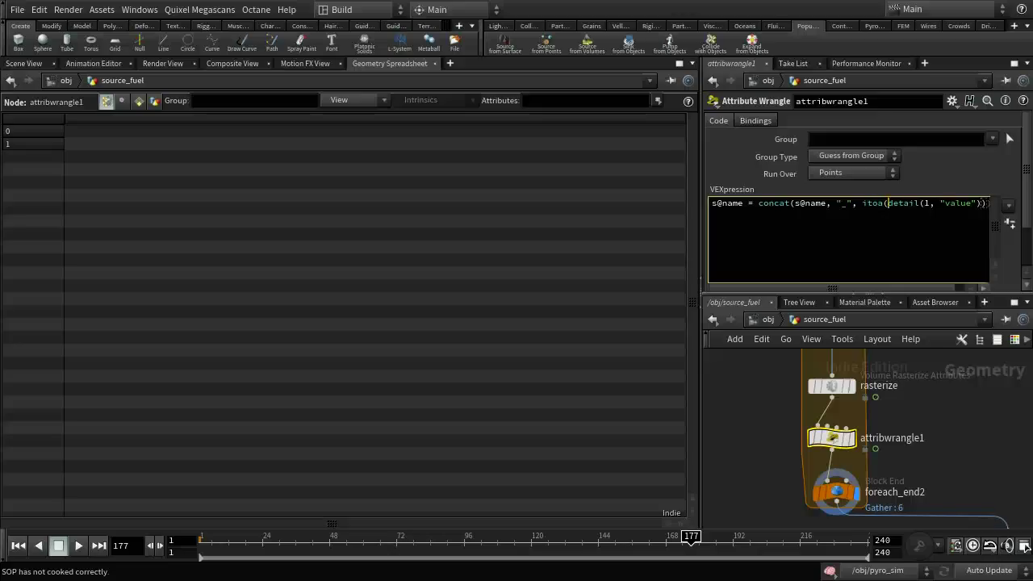
End attribwrangle1's concat name expression with a semicolon
click(788, 203)
key(End)
text(;)
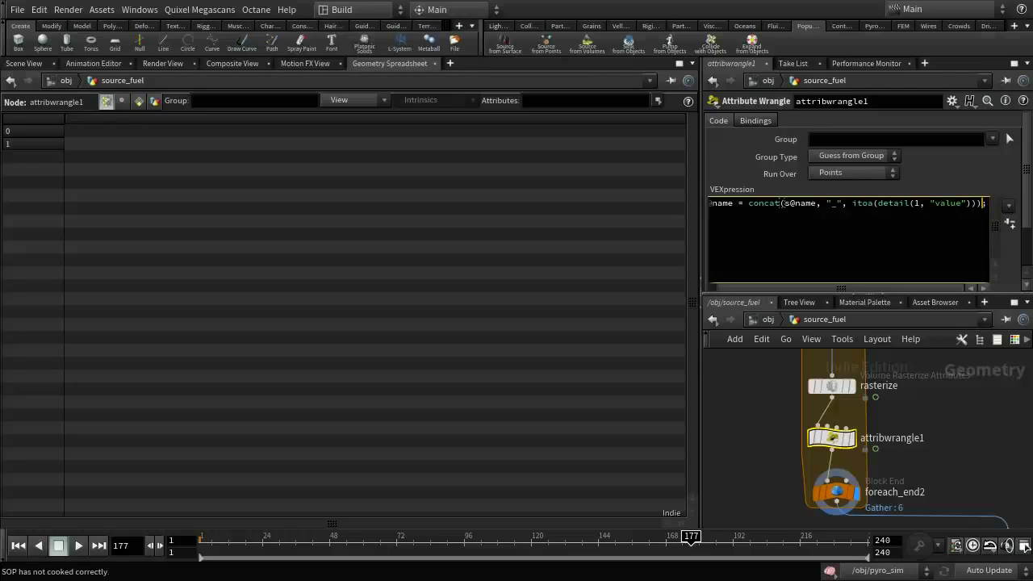
key(Home)
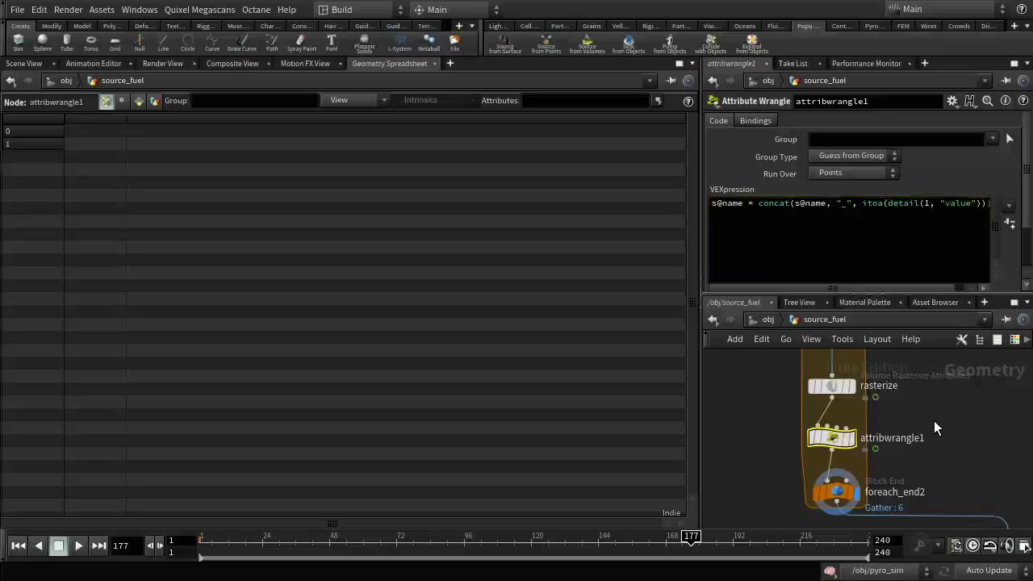
Select the foreach_begin2 node to display its parameters
middle_drag(934, 421, 918, 476)
middle_drag(929, 415, 927, 461)
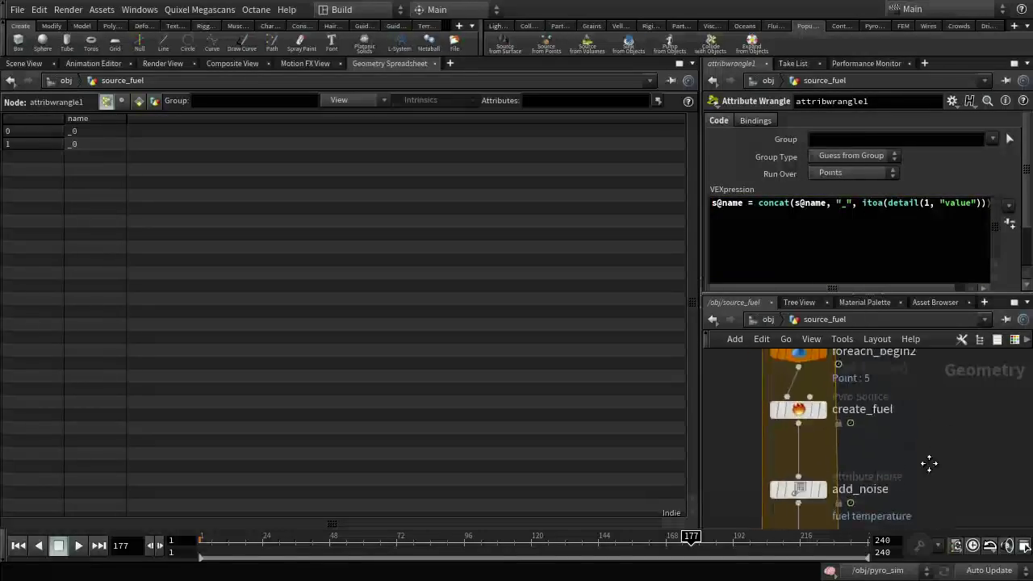
scroll(927, 461, down, 2)
click(824, 414)
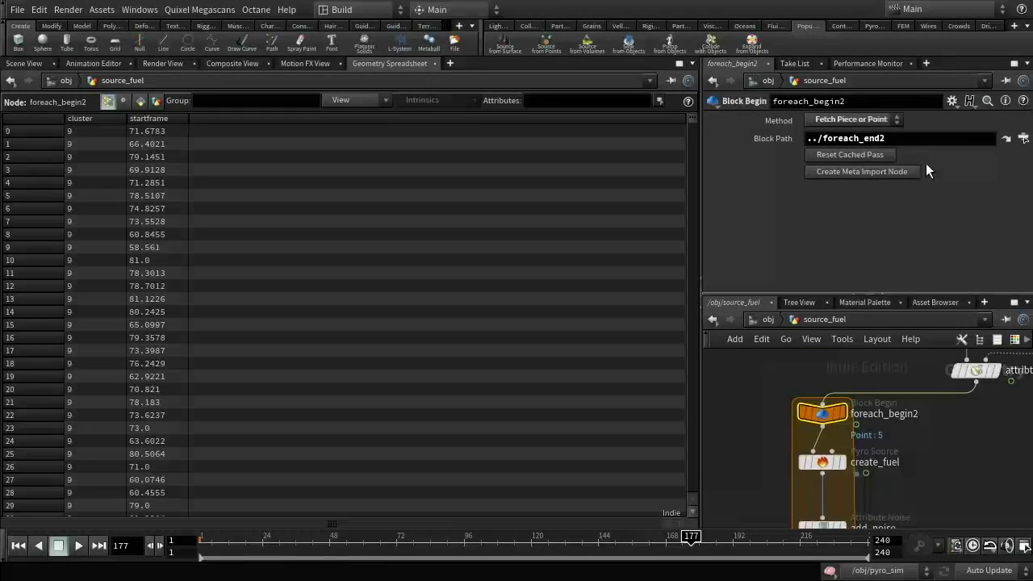
Create foreach_begin2_metadata1 and wire it into attribwrangle1's second input
click(864, 171)
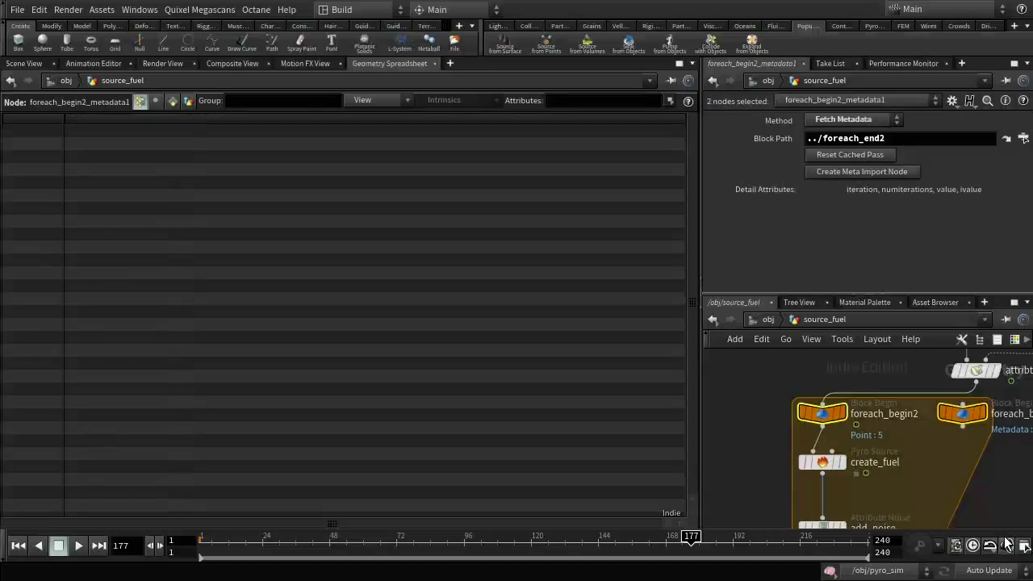
middle_drag(1000, 501, 997, 426)
click(965, 354)
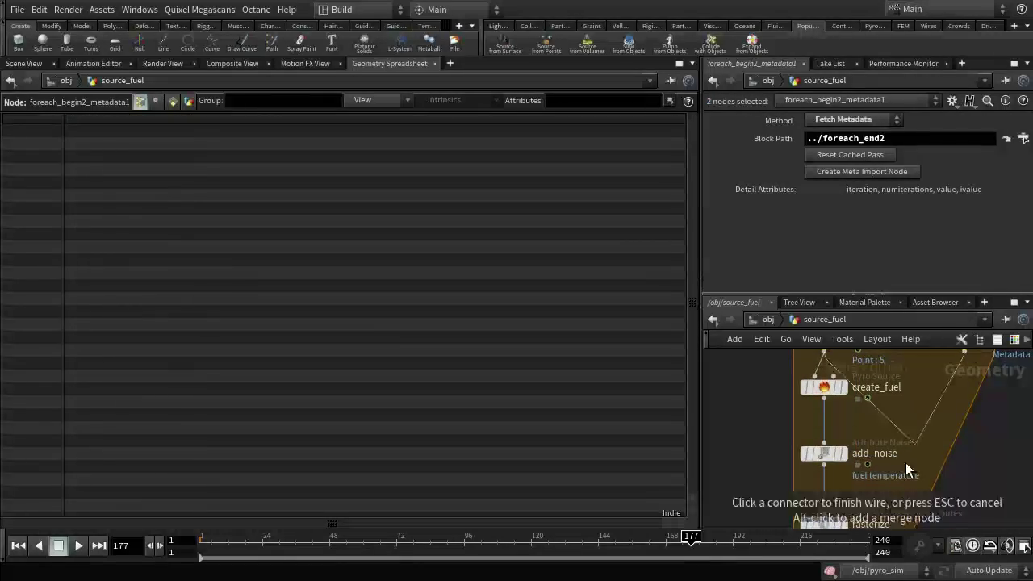
key(Escape)
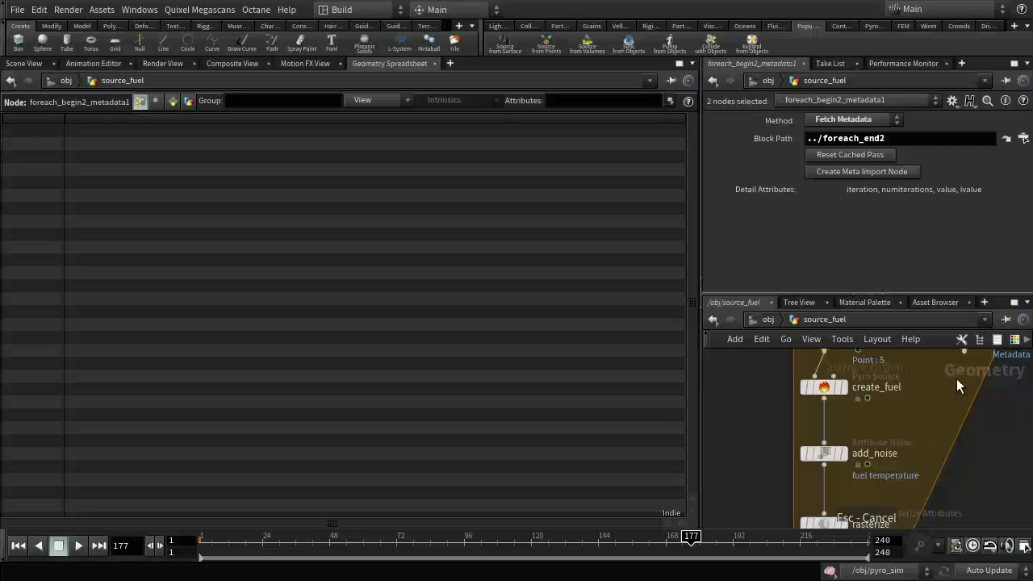
middle_drag(1018, 450, 989, 507)
click(936, 397)
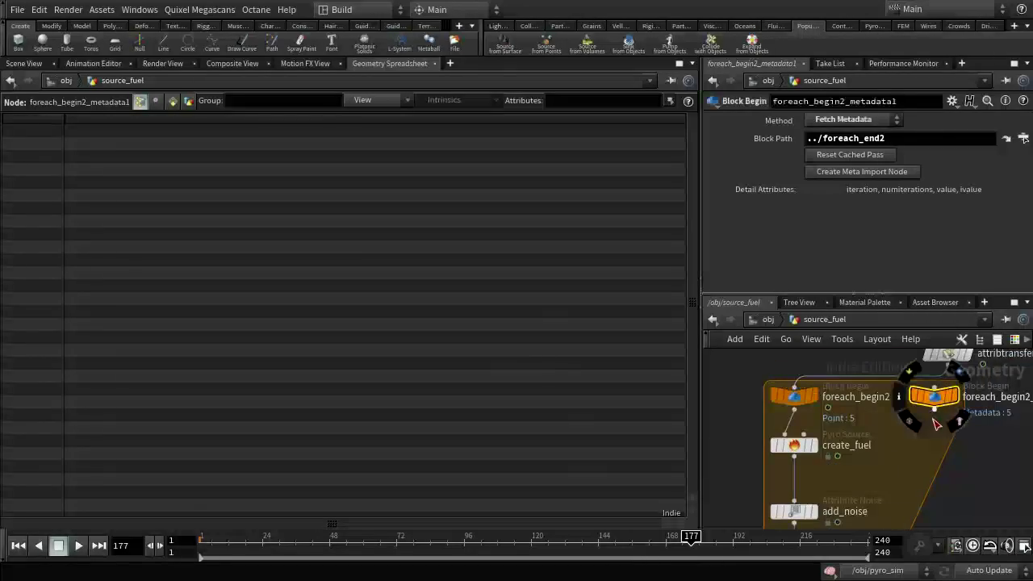
click(937, 416)
middle_drag(932, 524, 928, 383)
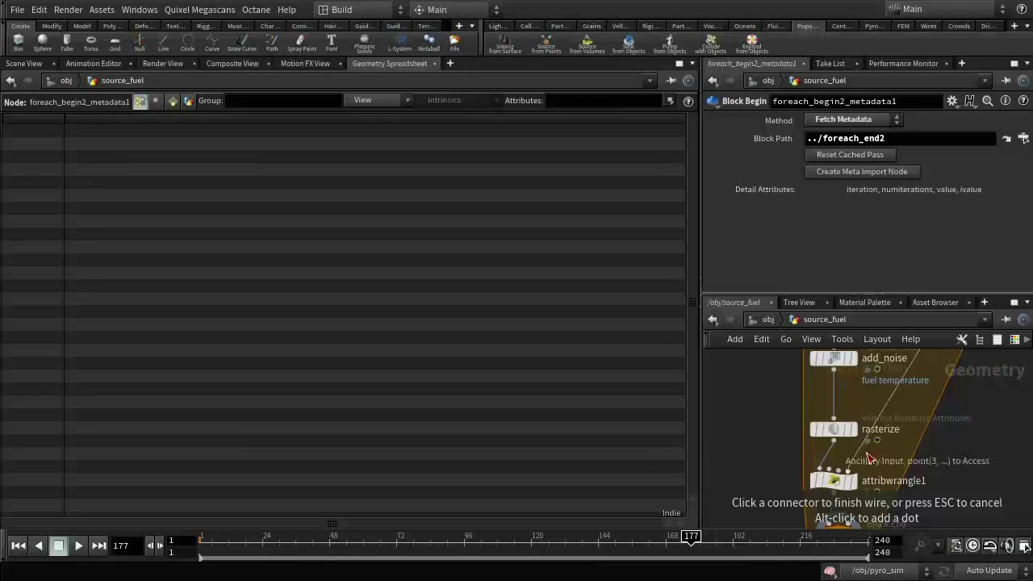
click(834, 464)
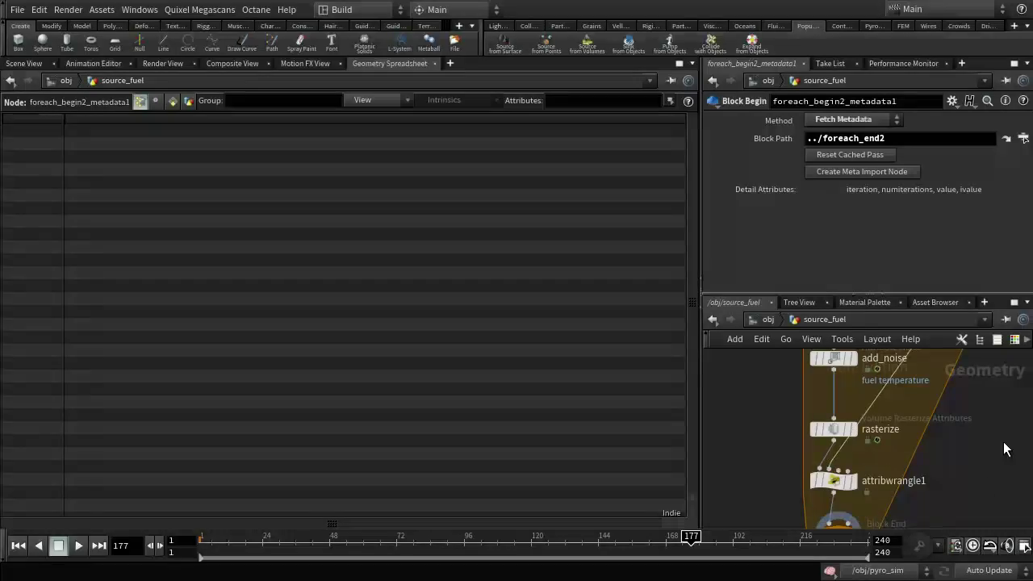
middle_drag(990, 442, 968, 443)
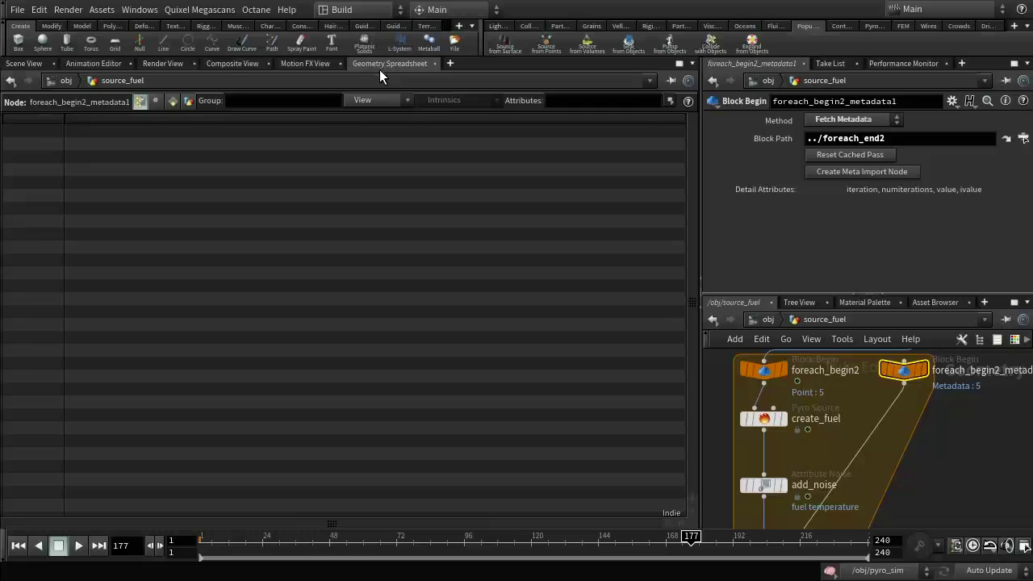
Show Detail attributes for the loop metadata, then select attribwrangle1
click(188, 100)
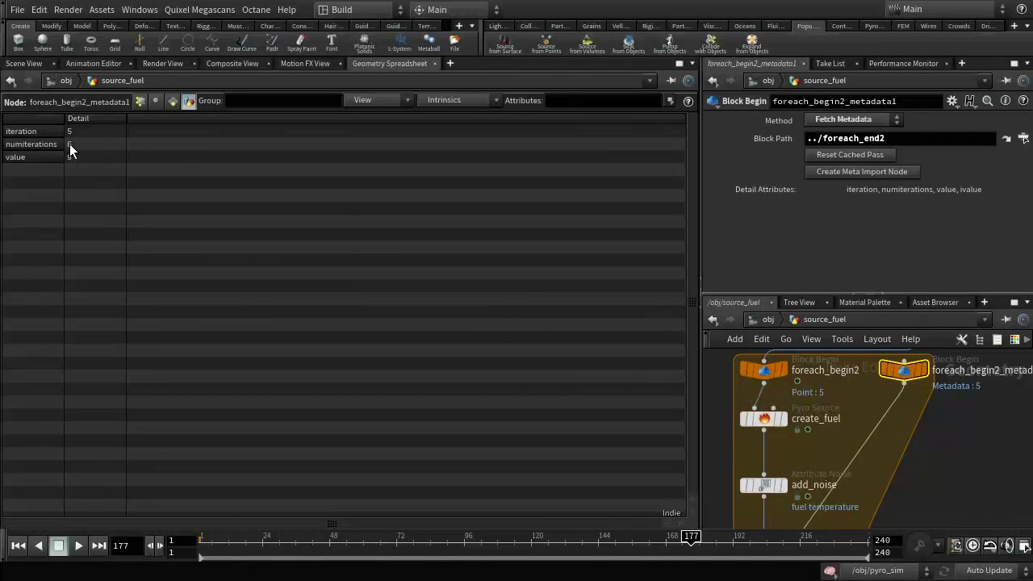
scroll(946, 482, down, 8)
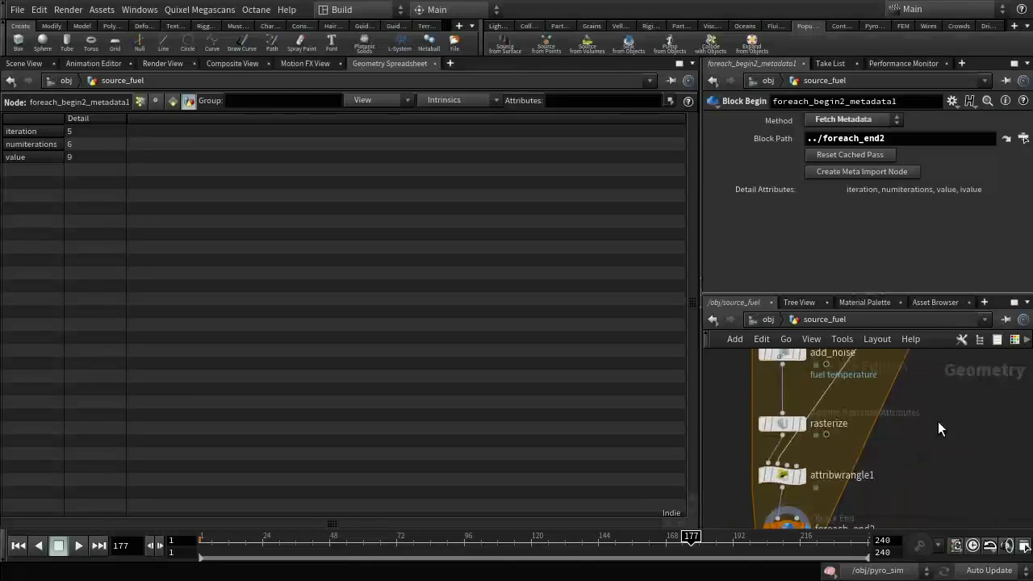
click(817, 430)
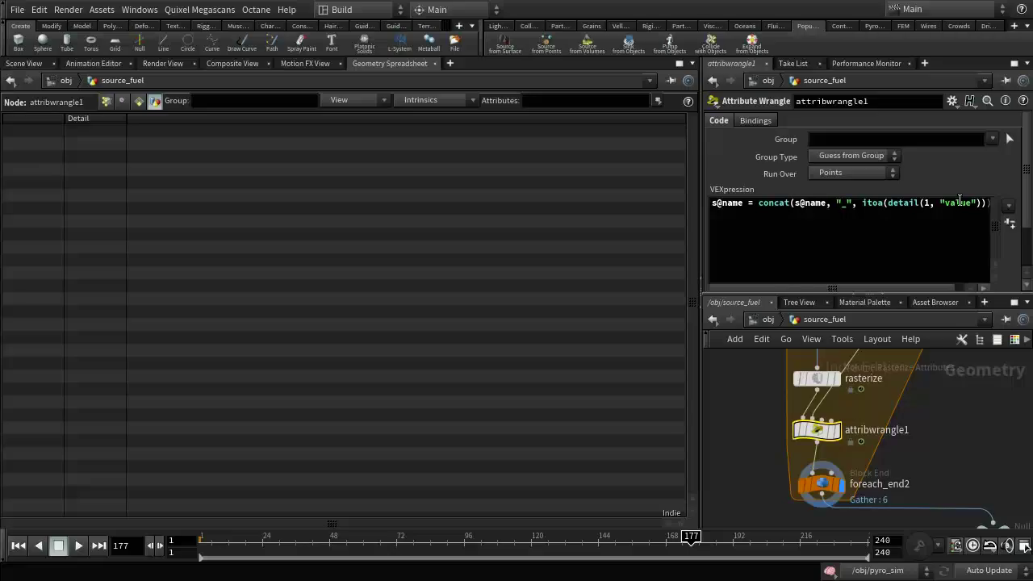
Move OUT_fuel directly below foreach_end2 and check its contents
scroll(982, 429, up, 5)
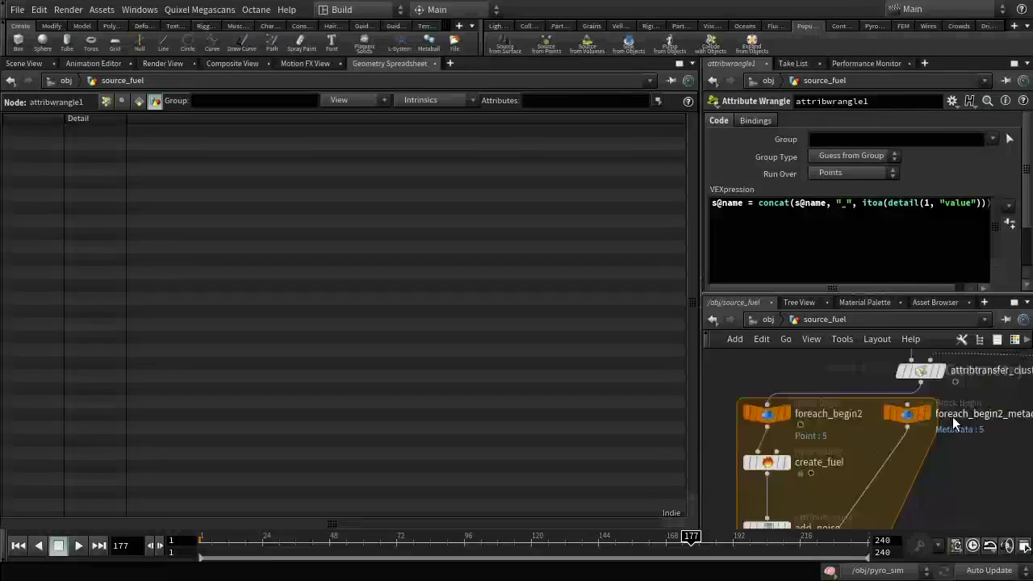
click(912, 416)
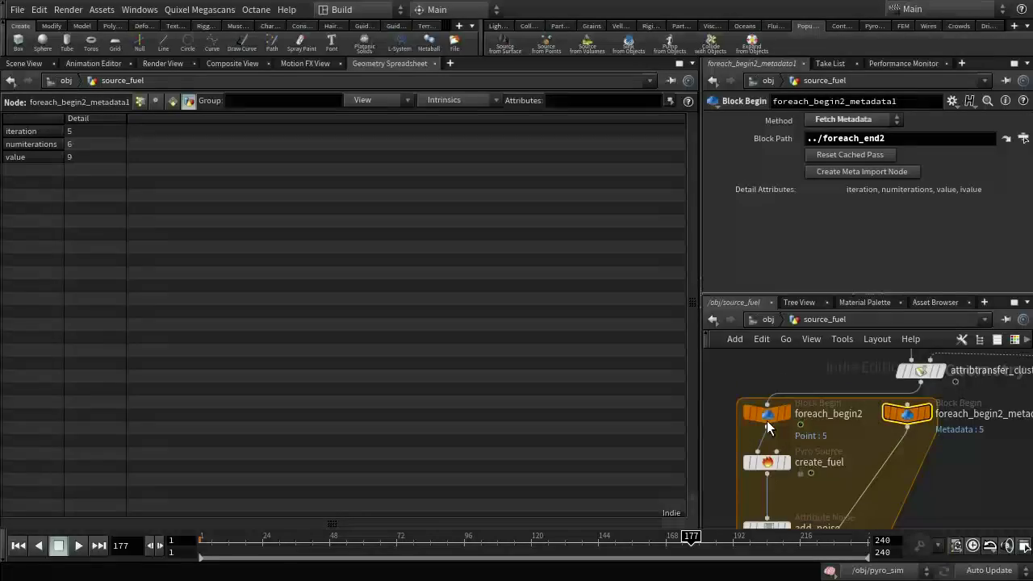
scroll(961, 499, down, 5)
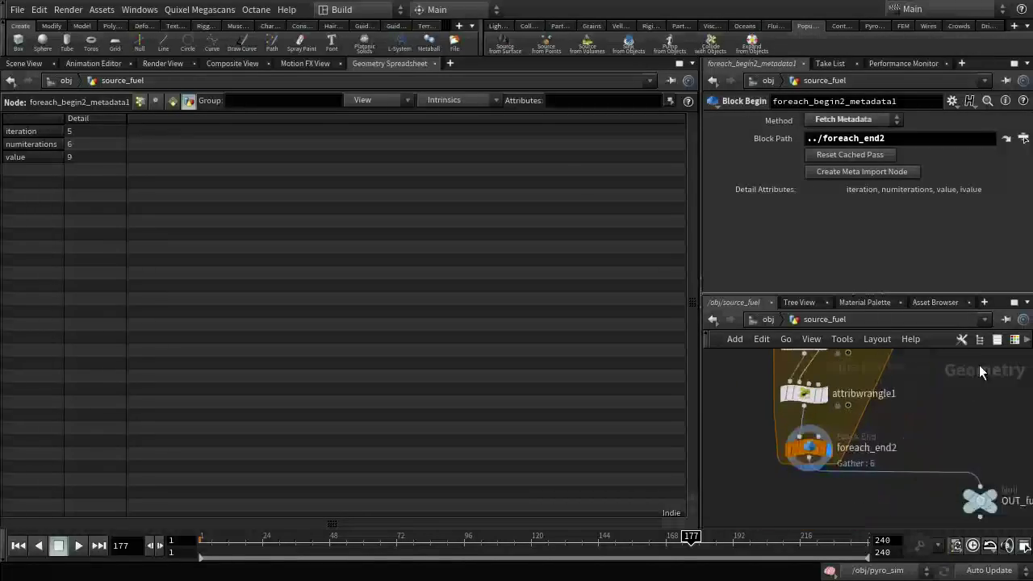
middle_drag(942, 464, 896, 453)
mouse_move(948, 480)
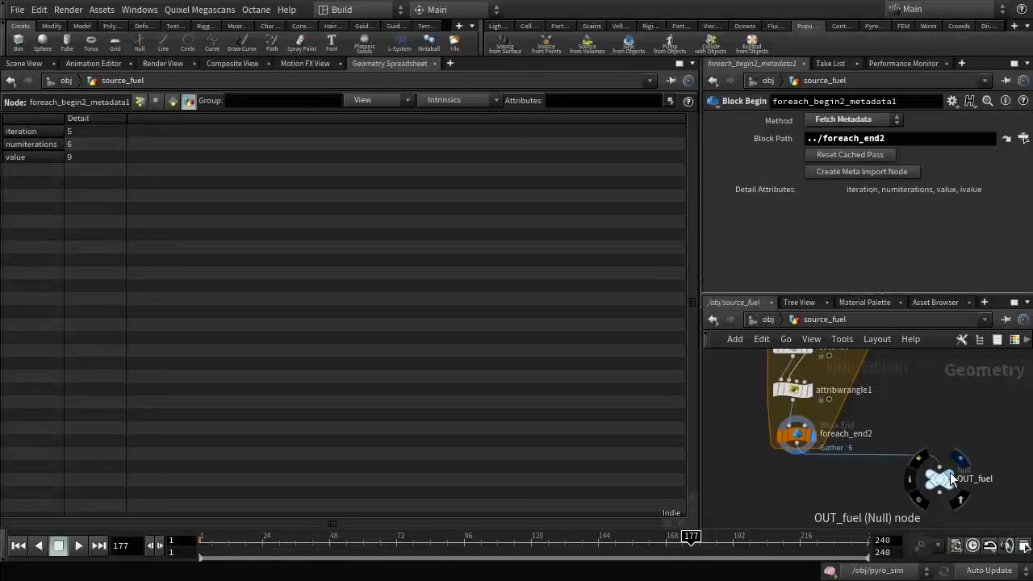
drag(946, 482, 808, 481)
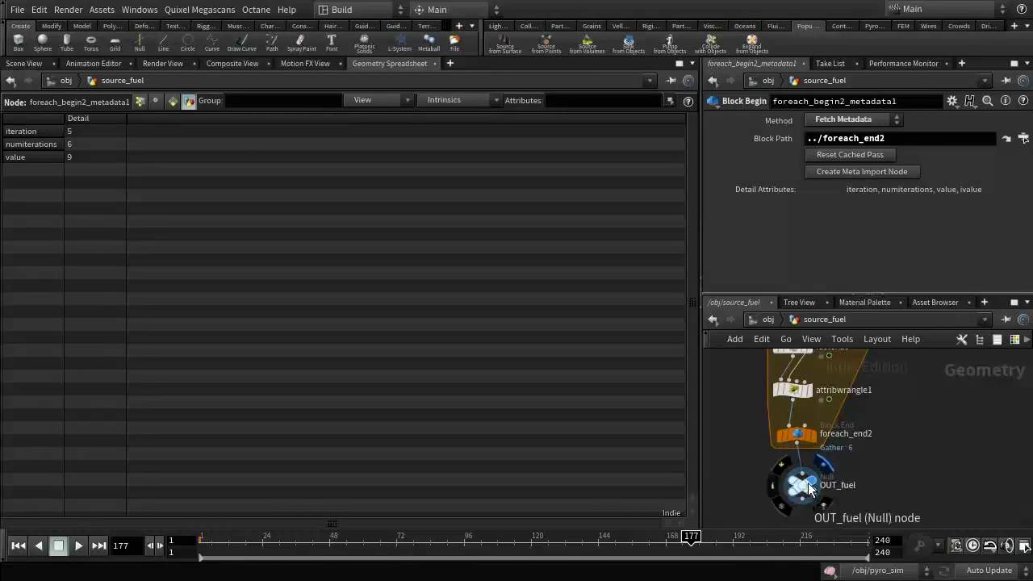
middle_click(806, 483)
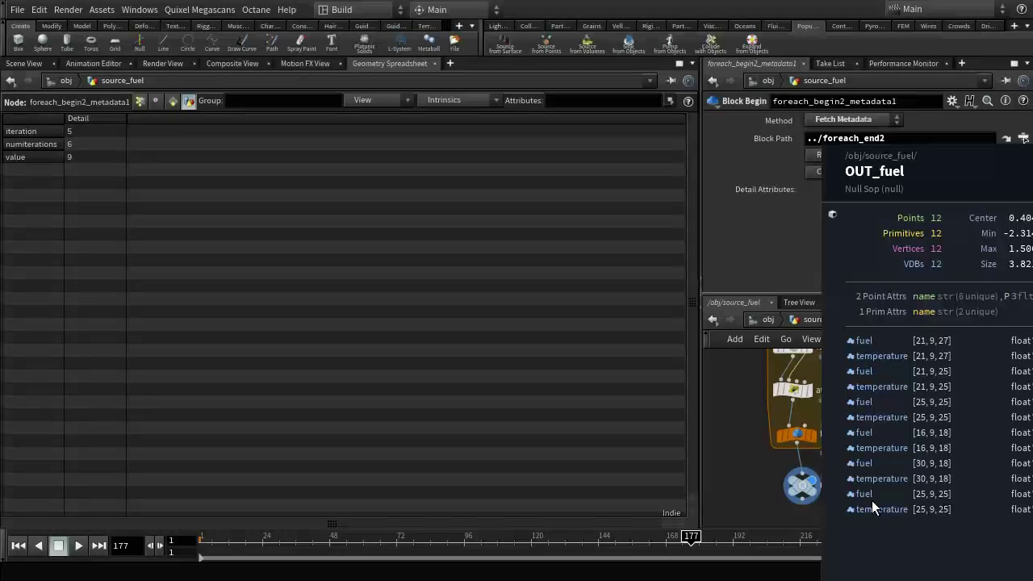
click(874, 464)
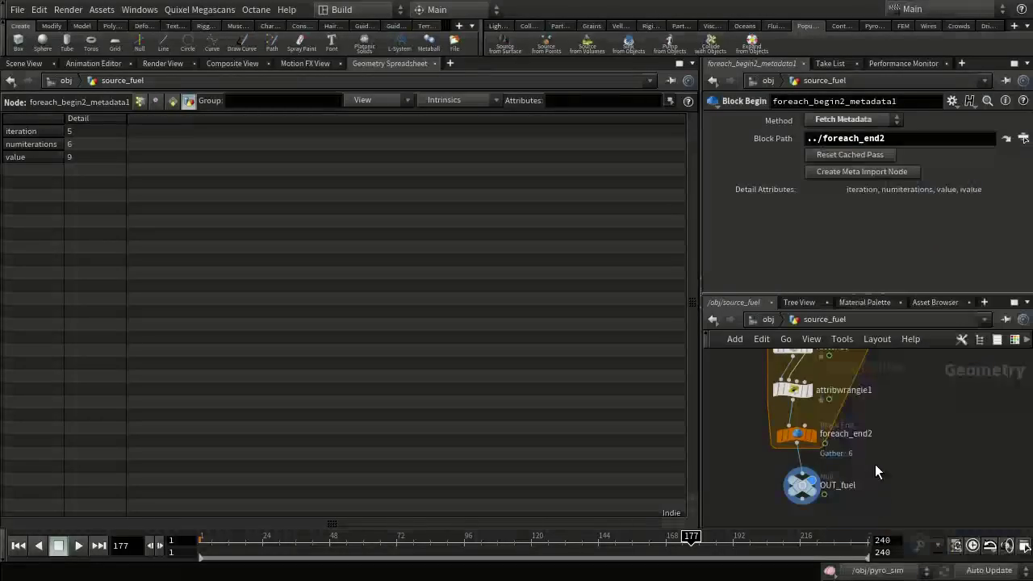
Set attribwrangle1's Run Over to Primitives and verify OUT_fuel's names like fuel_0
click(789, 391)
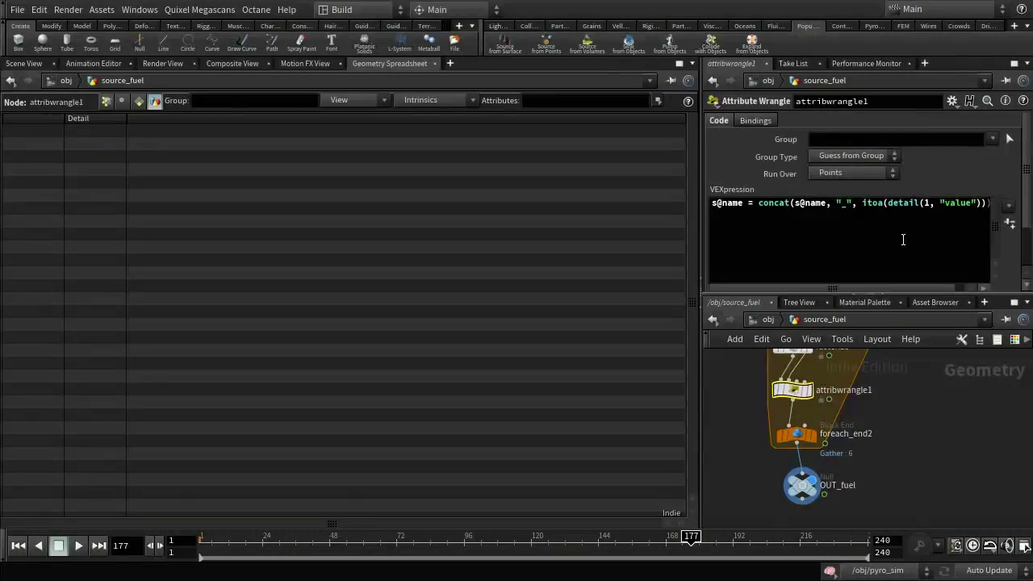
click(844, 174)
click(858, 206)
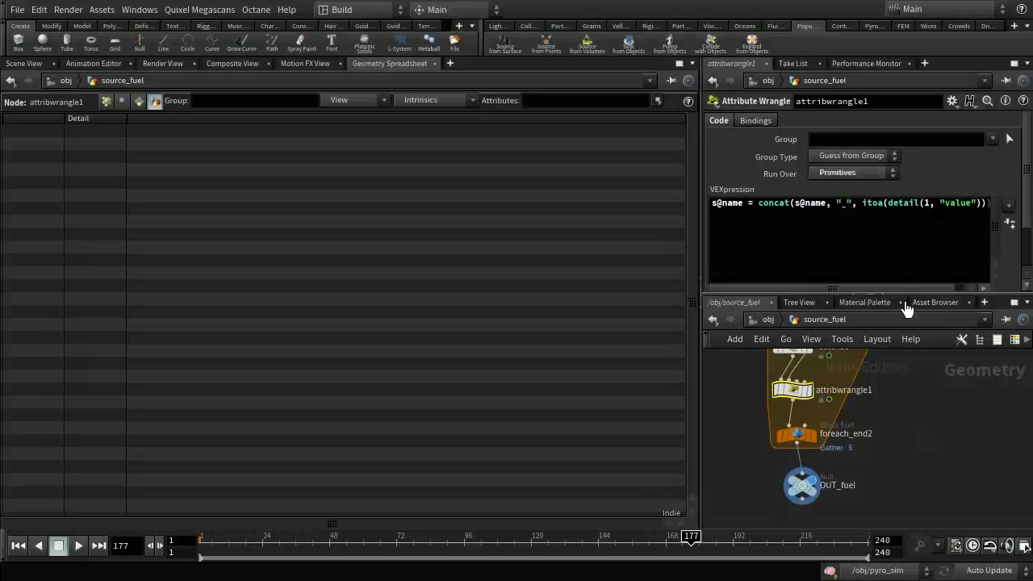
scroll(910, 443, down, 1)
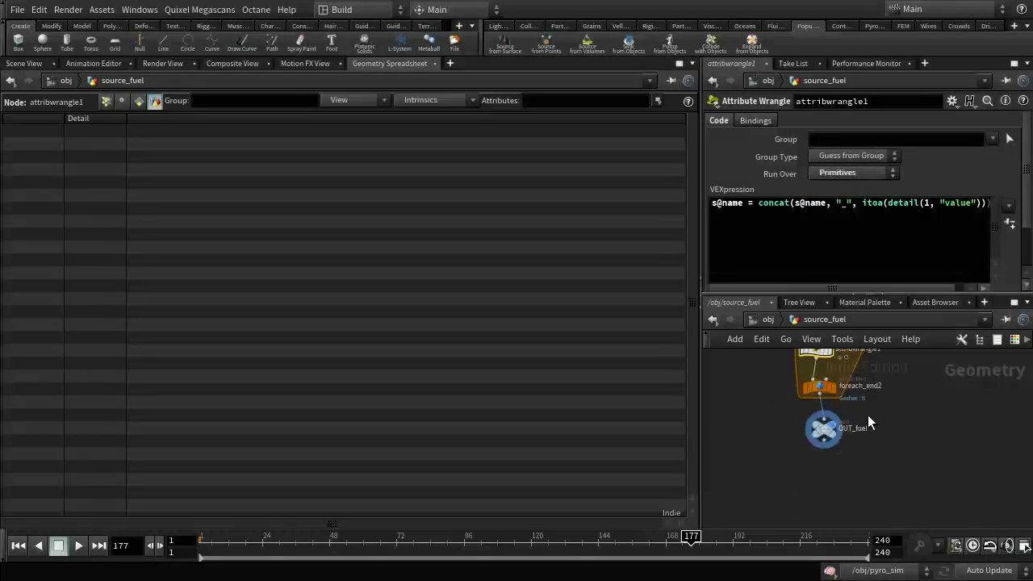
middle_click(824, 432)
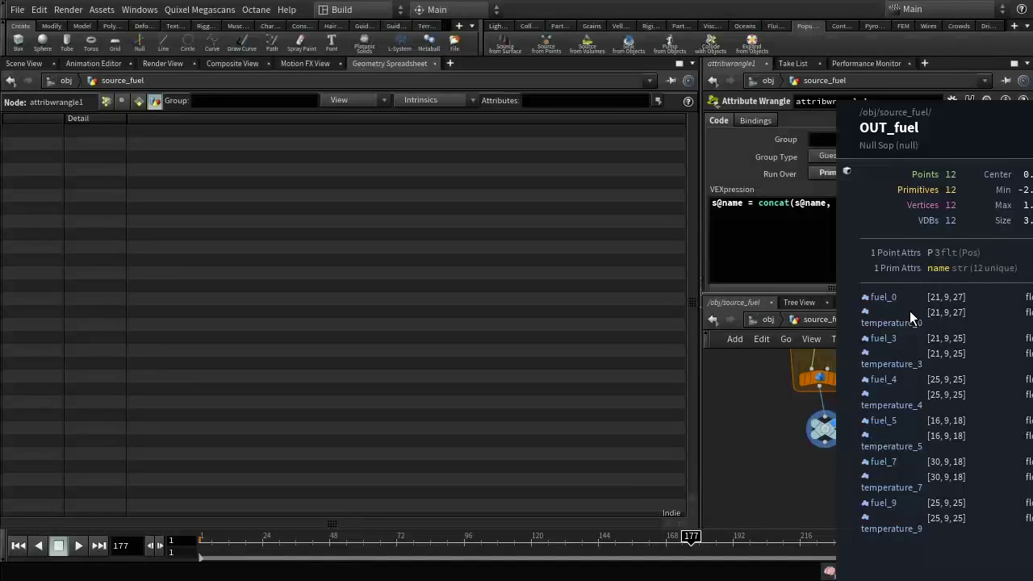
scroll(856, 468, up, 3)
middle_drag(895, 432, 922, 500)
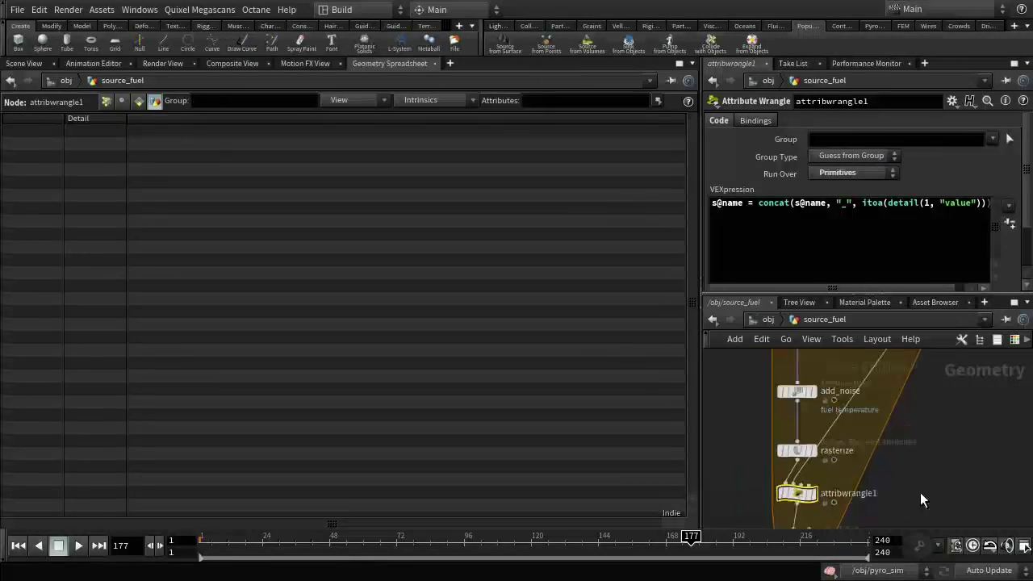
scroll(924, 448, down, 2)
middle_drag(892, 448, 945, 484)
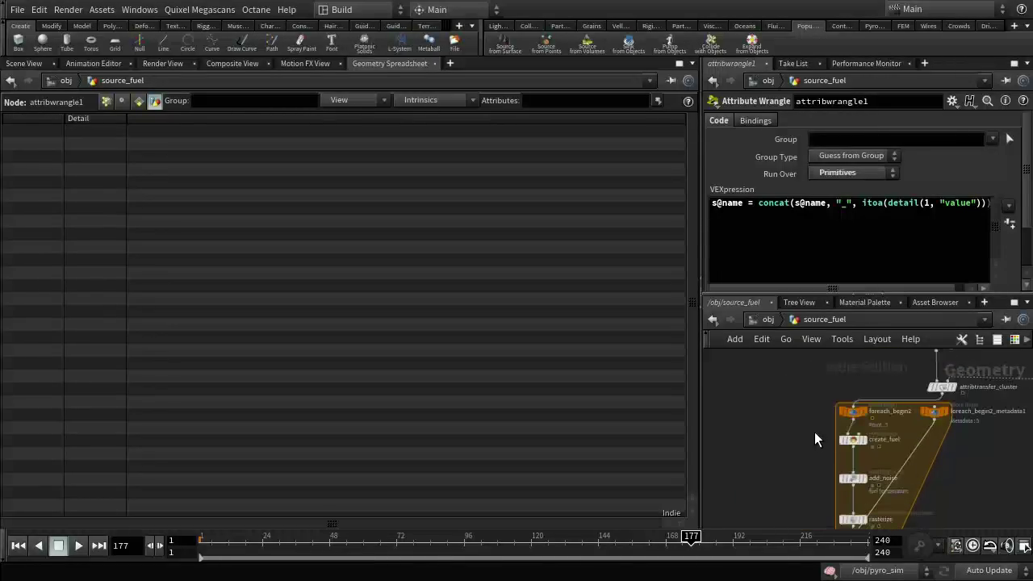
Reposition create_fuel beside attribtransfer_cluster with add_noise inserted directly beneath it
drag(815, 434, 762, 404)
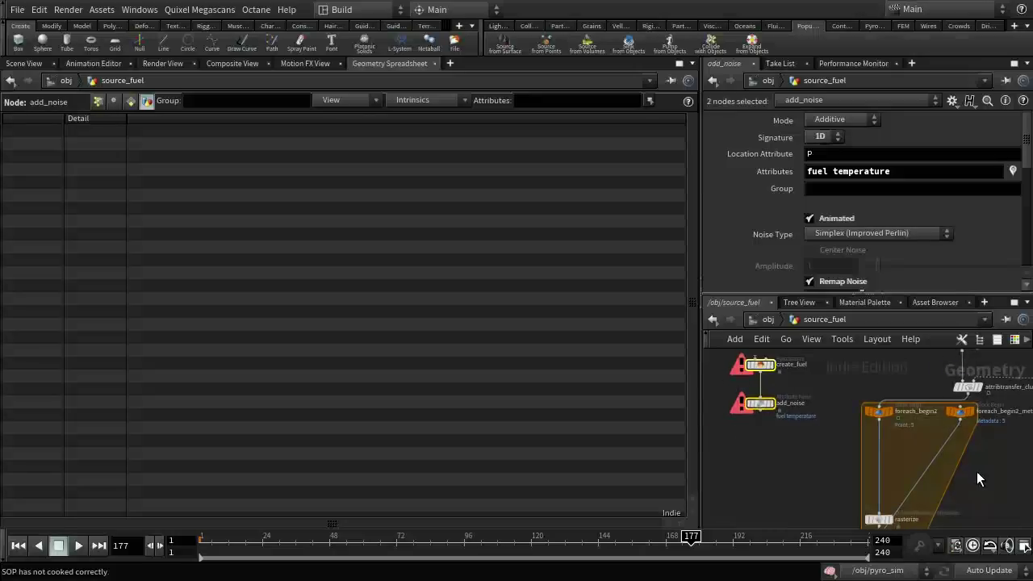
middle_drag(976, 478, 957, 556)
drag(894, 421, 943, 487)
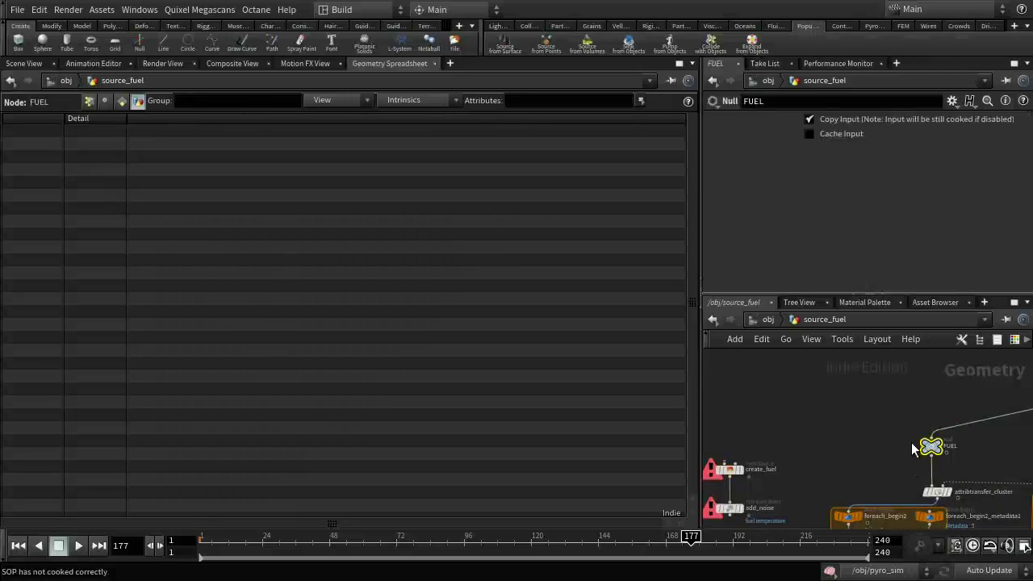
drag(895, 422, 879, 384)
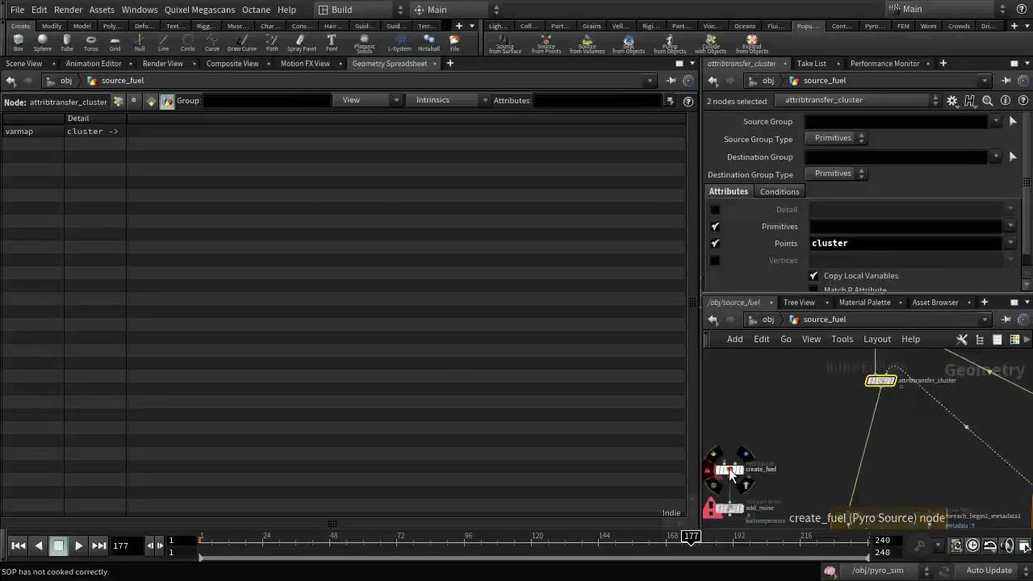
drag(731, 468, 884, 430)
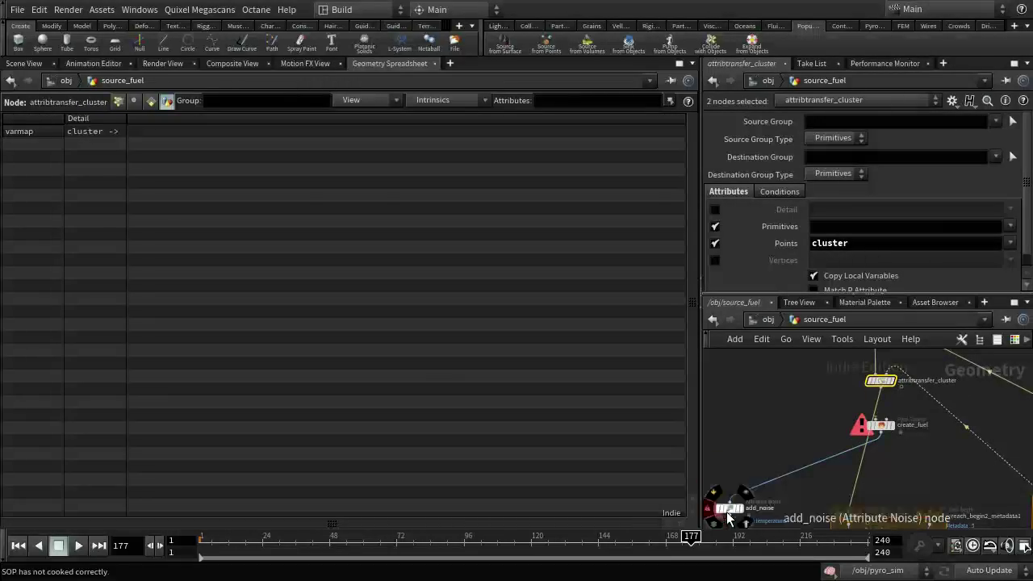
drag(730, 504, 862, 481)
drag(880, 425, 874, 446)
middle_drag(915, 472, 917, 430)
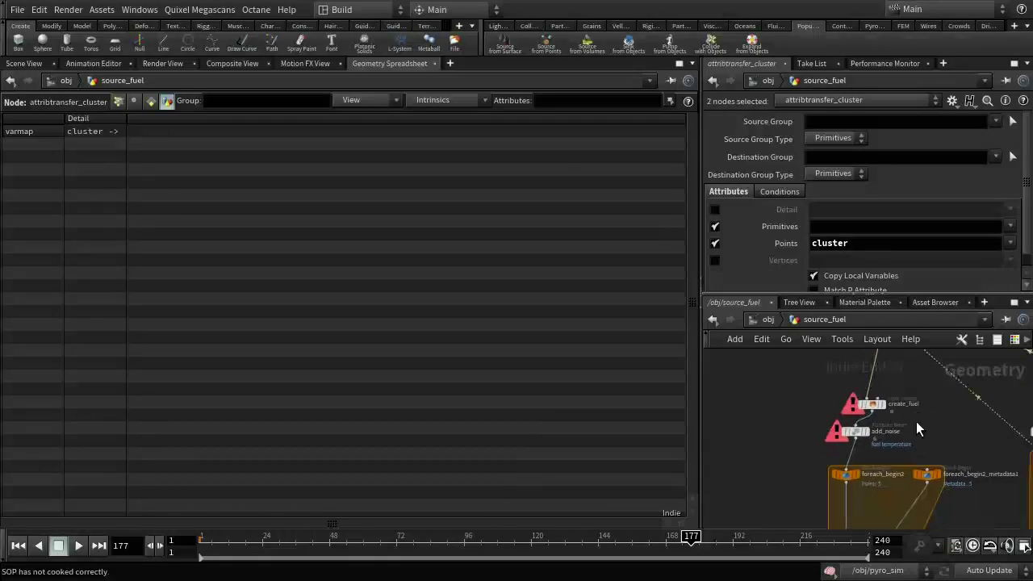
drag(874, 402, 868, 372)
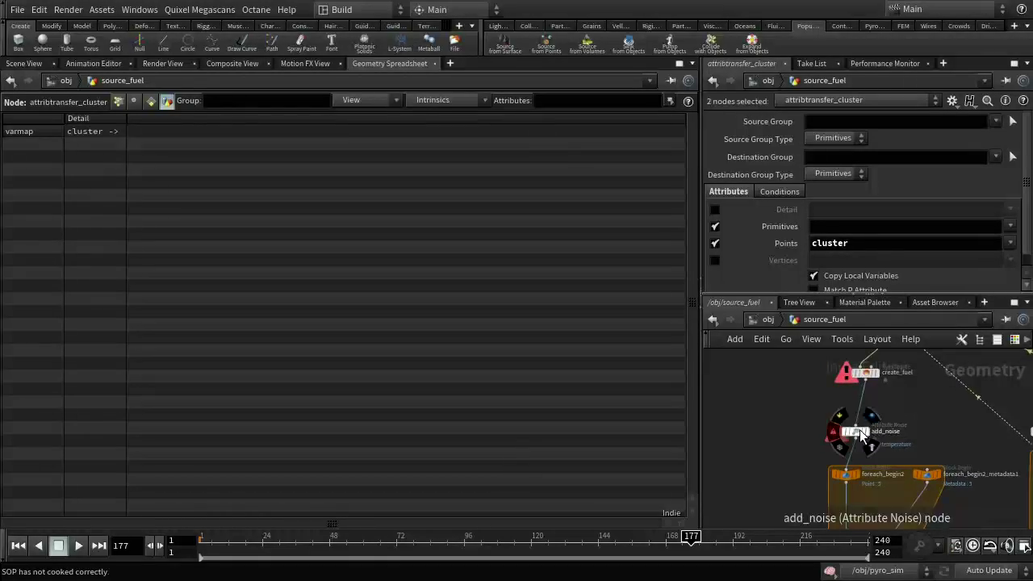
drag(859, 429, 874, 414)
key(f)
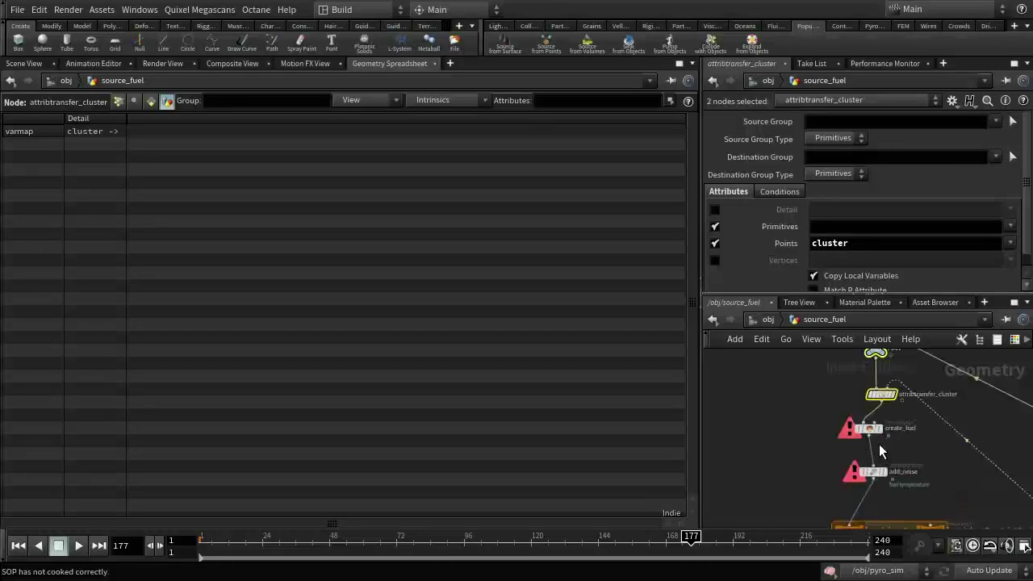
Inspect create_fuel, add_noise and OUT_fuel geometry info
middle_click(865, 428)
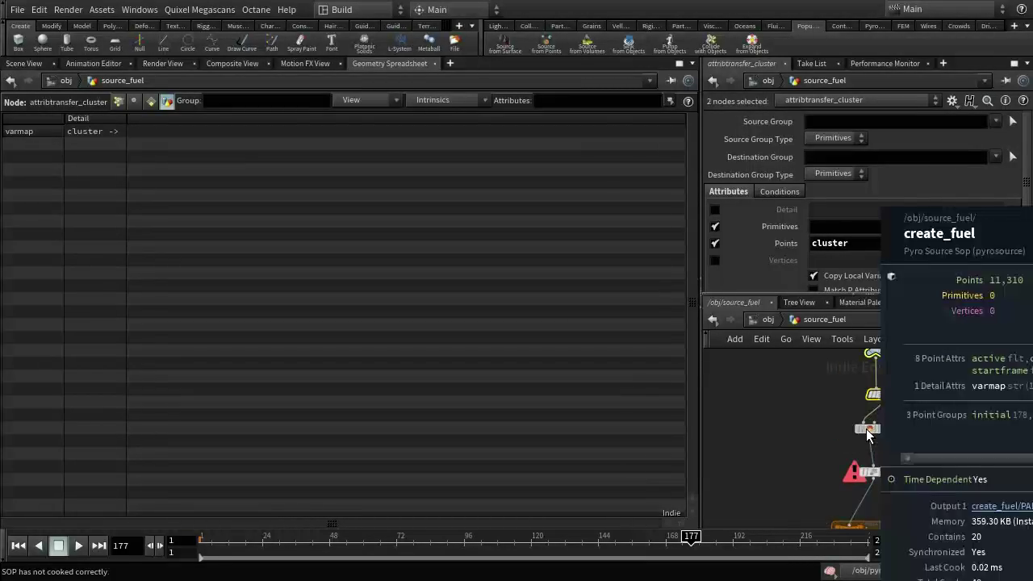
middle_click(877, 471)
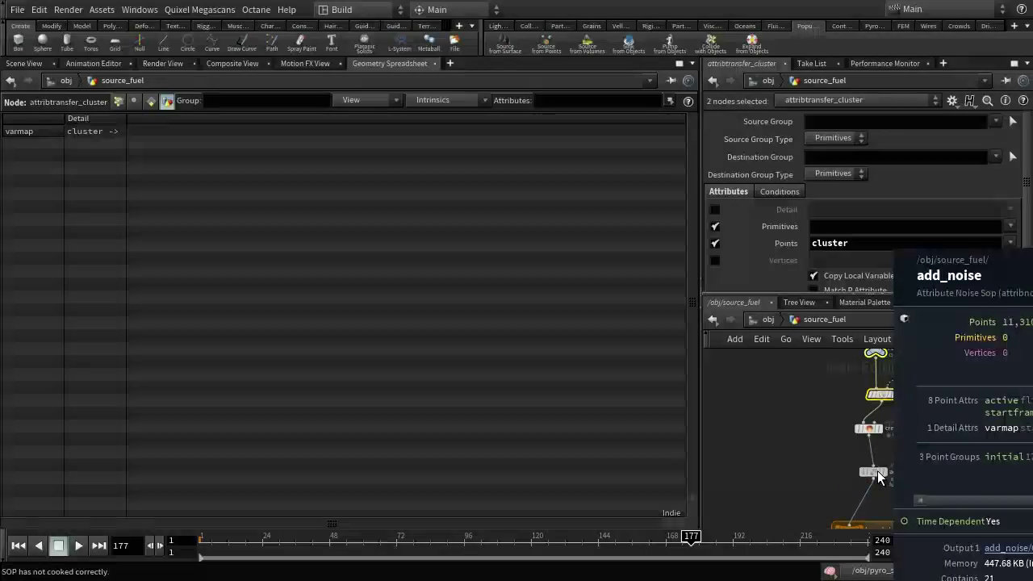
scroll(904, 485, down, 10)
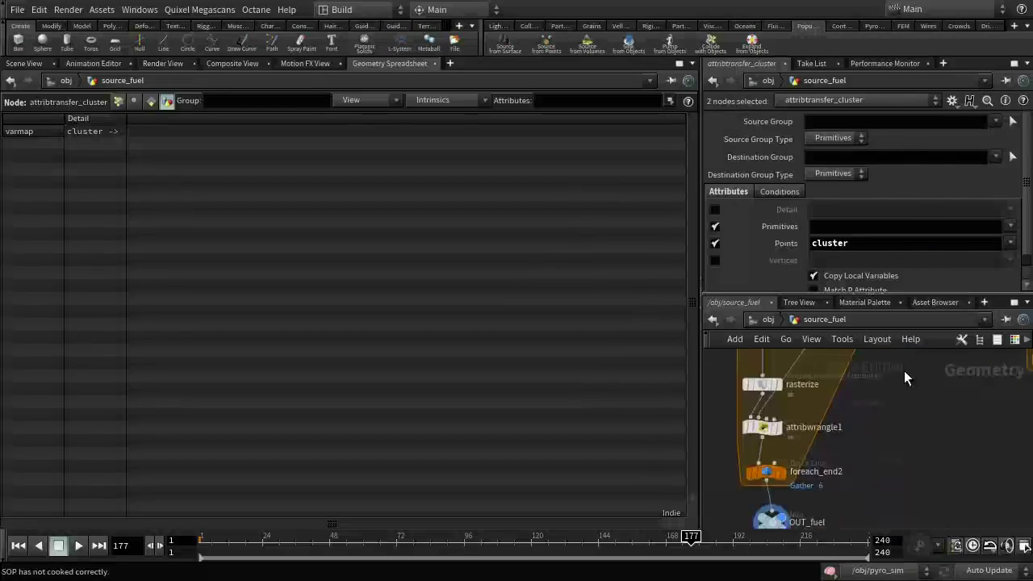
click(787, 426)
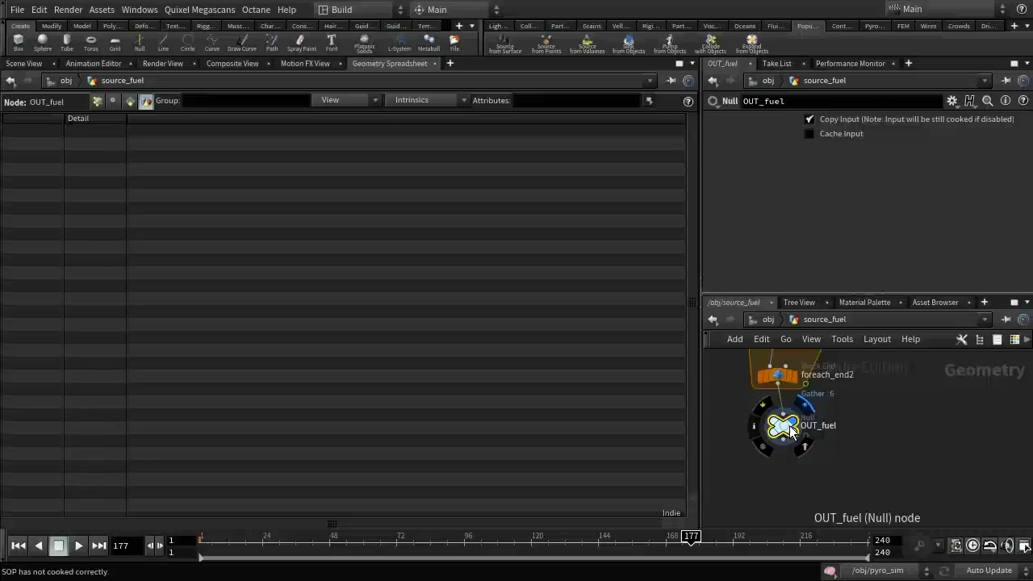
middle_click(788, 426)
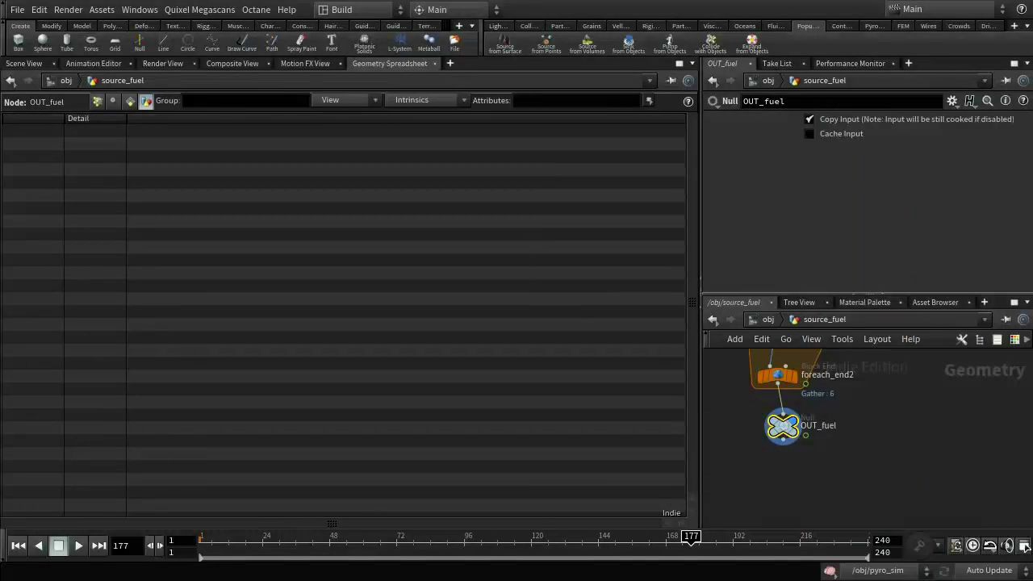
Save the scene as burnh.10.hiplc and return to the object level
key(ctrl+s)
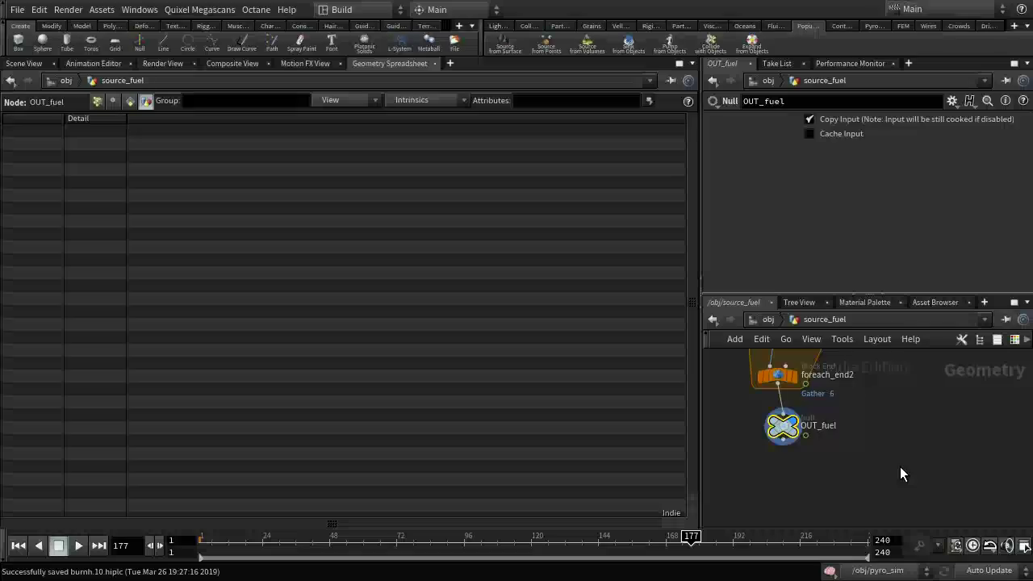
scroll(875, 443, down, 3)
middle_drag(875, 443, 934, 382)
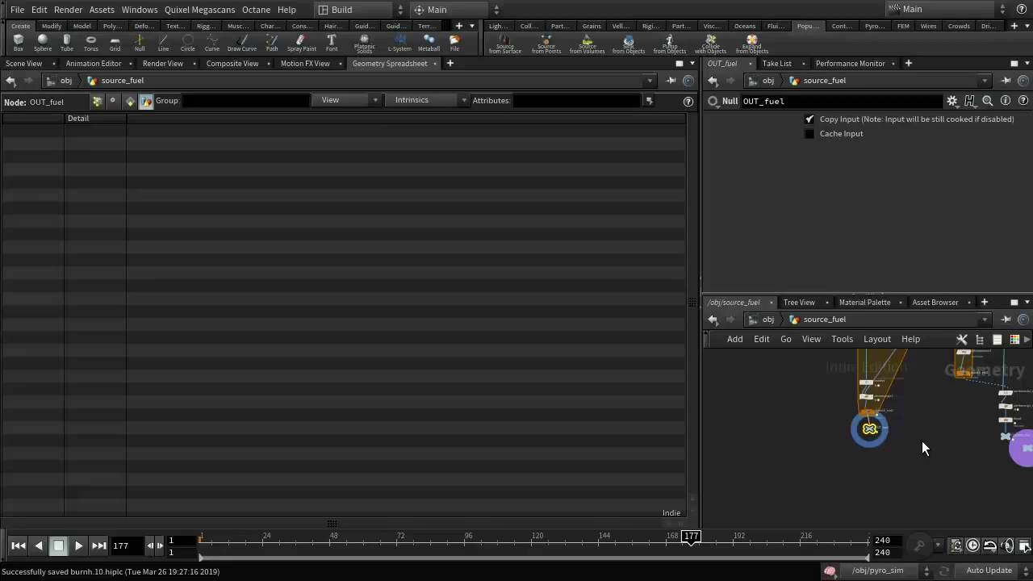
click(767, 321)
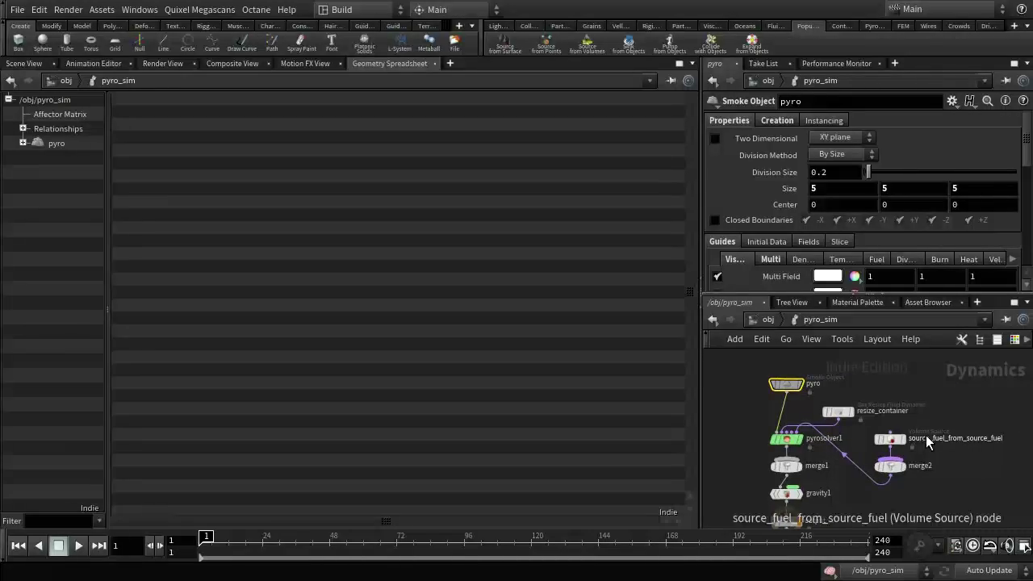
Auto-arrange the pyro_sim network and select the pyro smoke object
key(l)
scroll(801, 469, up, 5)
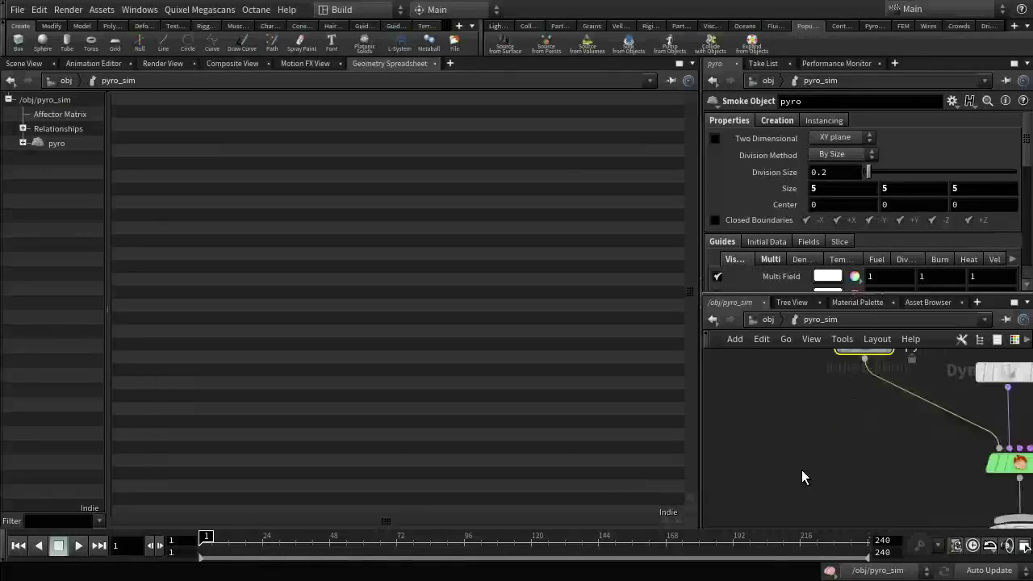
drag(770, 383, 883, 448)
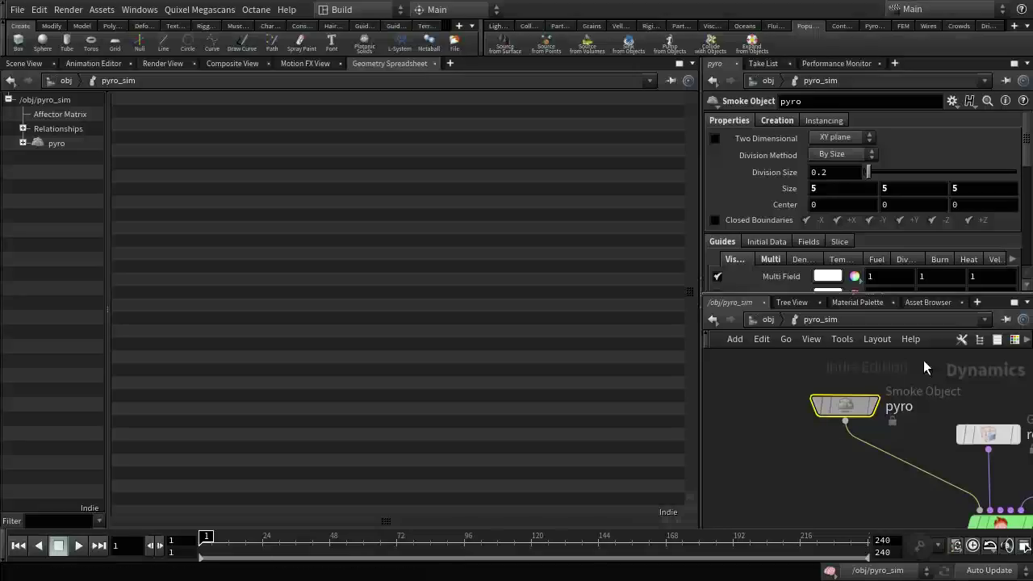
middle_drag(947, 415, 925, 455)
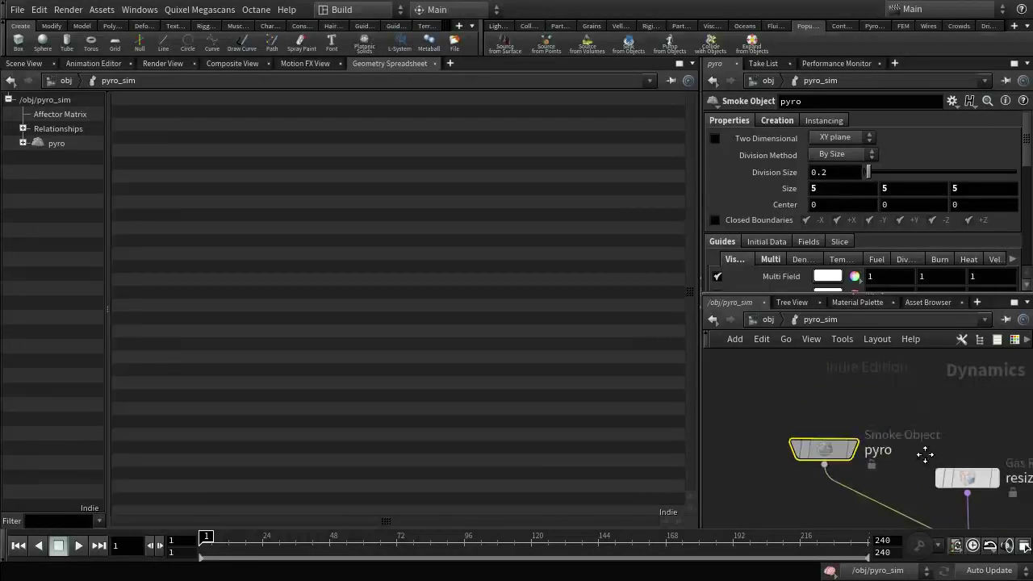
Enable Create Objects From Points from /obj/source_fuel/CENTRES_OUT with Continuous on
click(784, 122)
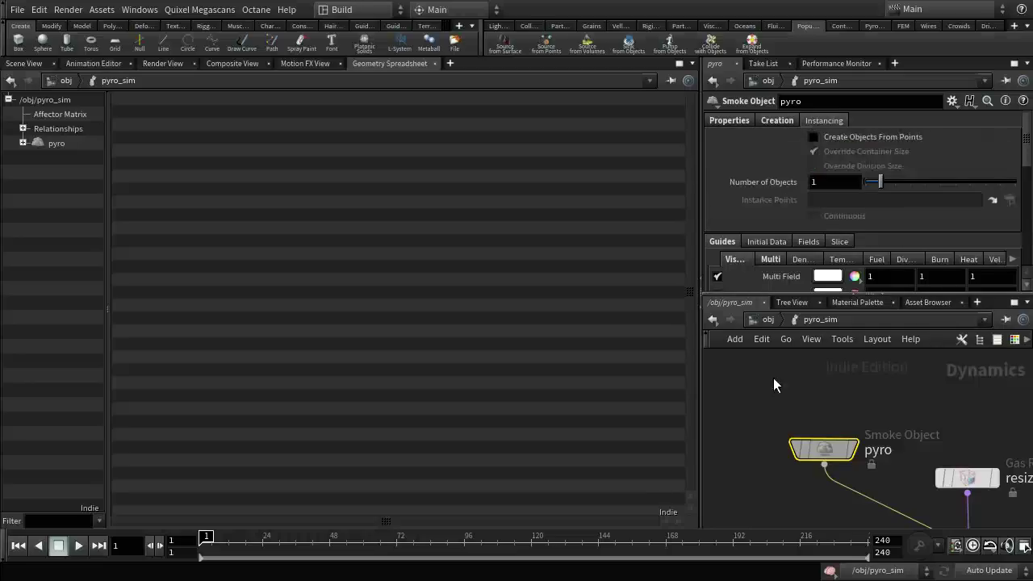
click(814, 137)
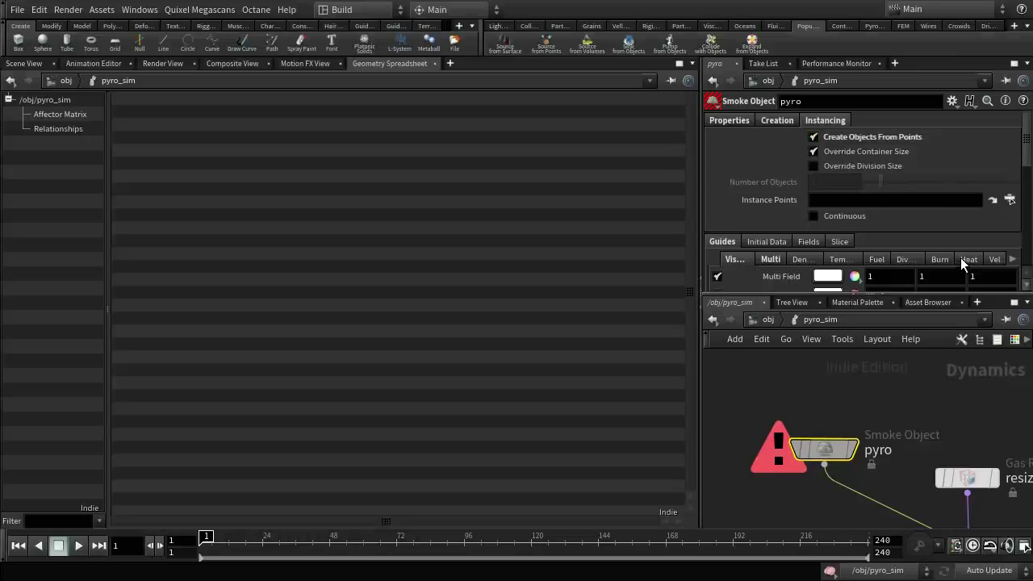
click(1010, 200)
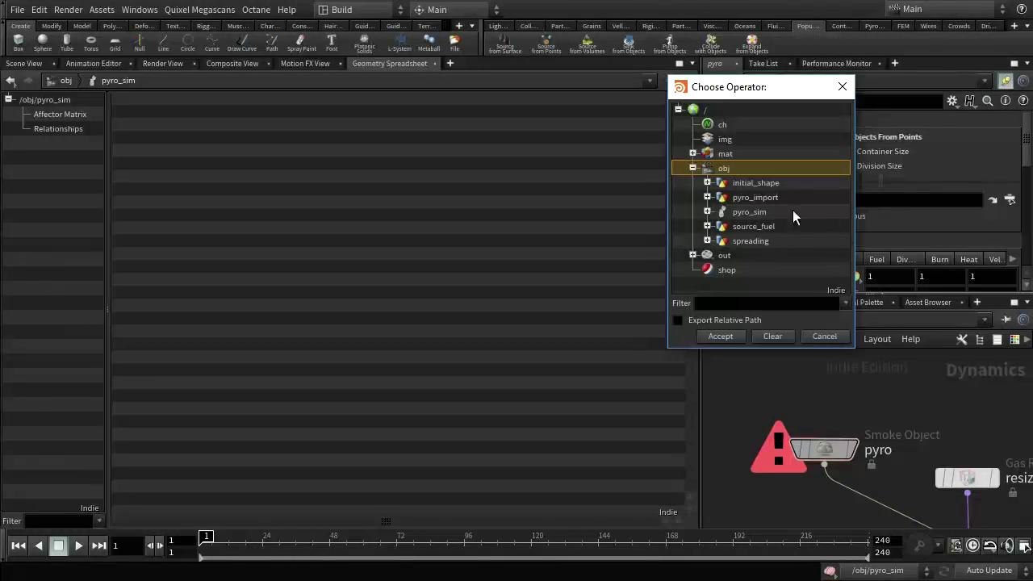
click(707, 227)
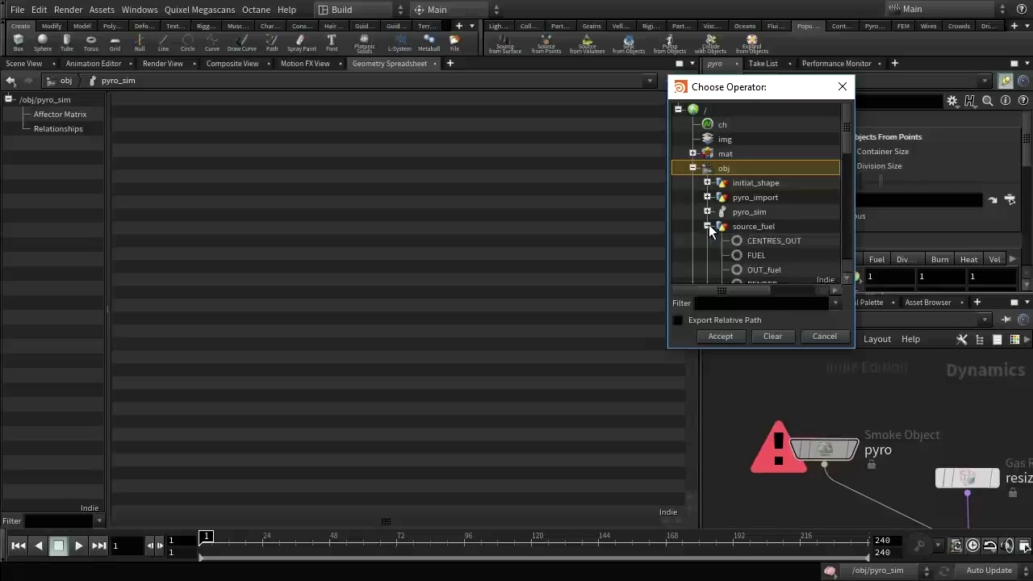
click(798, 241)
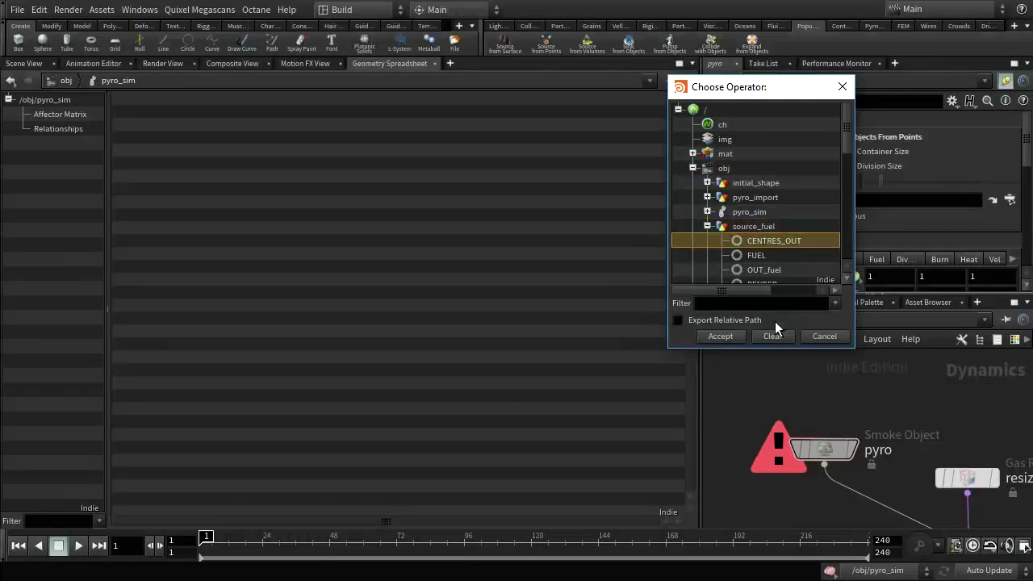
click(739, 336)
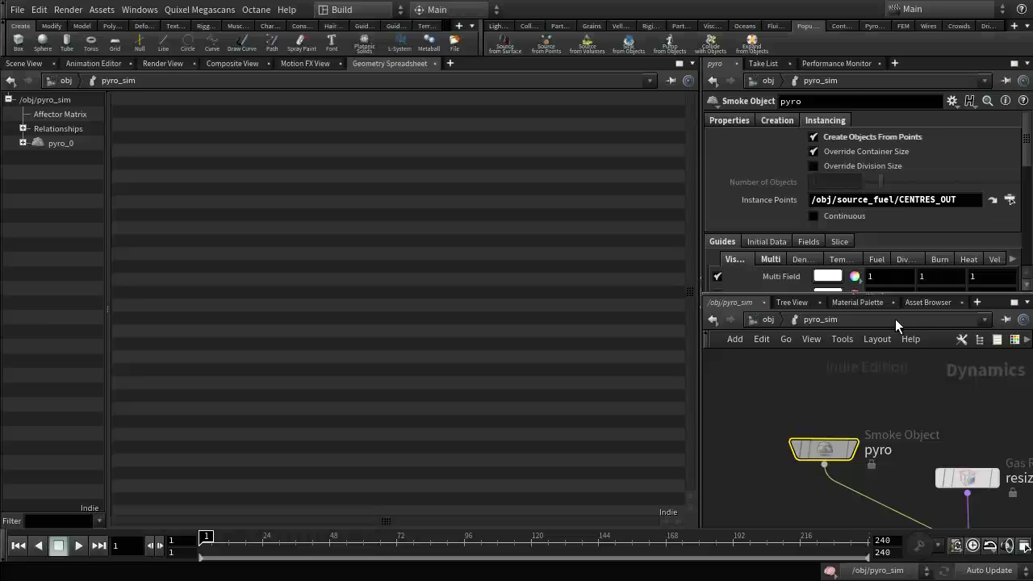
click(814, 217)
Play the smoke simulation in Scene View to frame 68, then rewind to frame 1
click(24, 64)
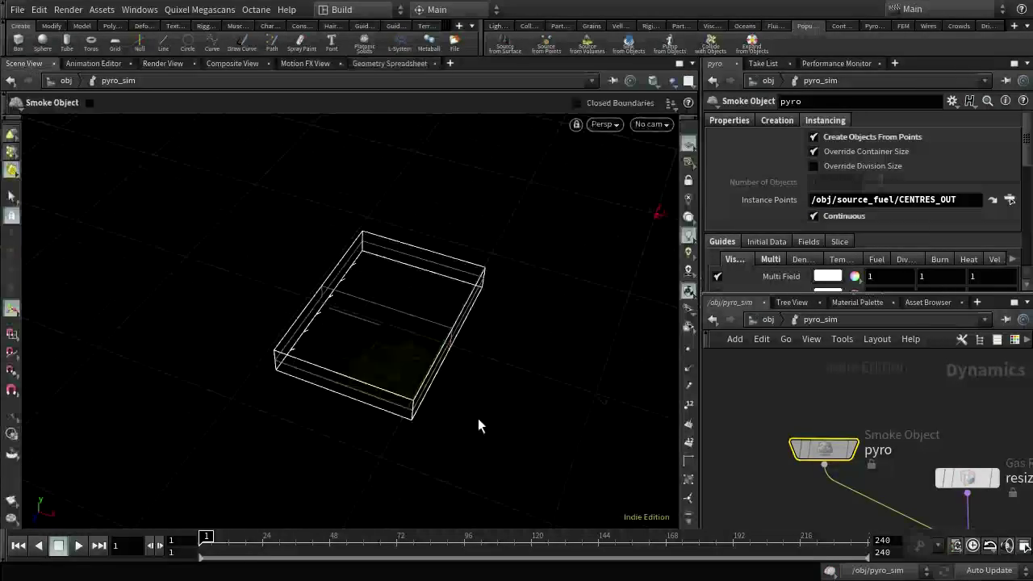
click(79, 545)
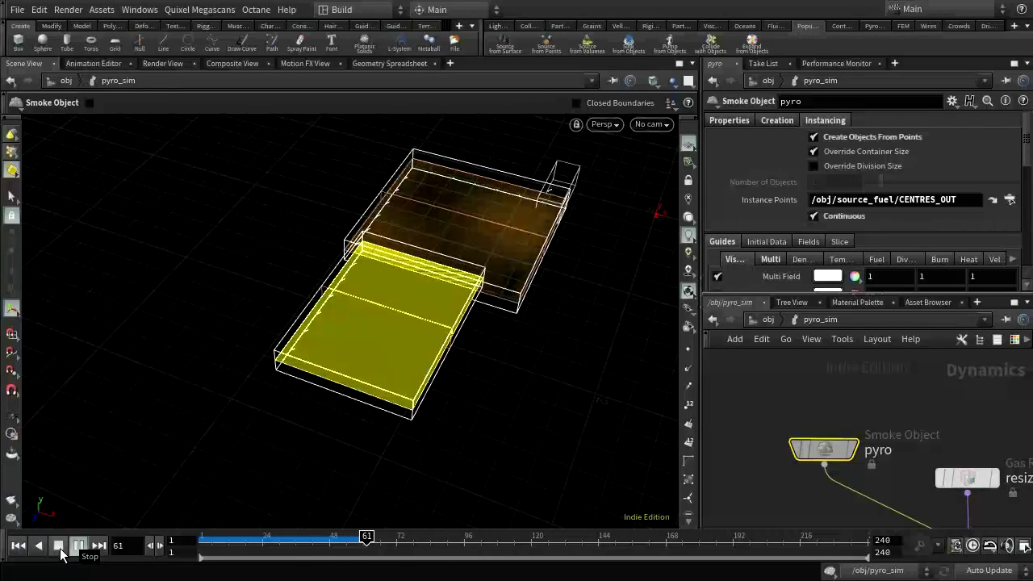
click(60, 552)
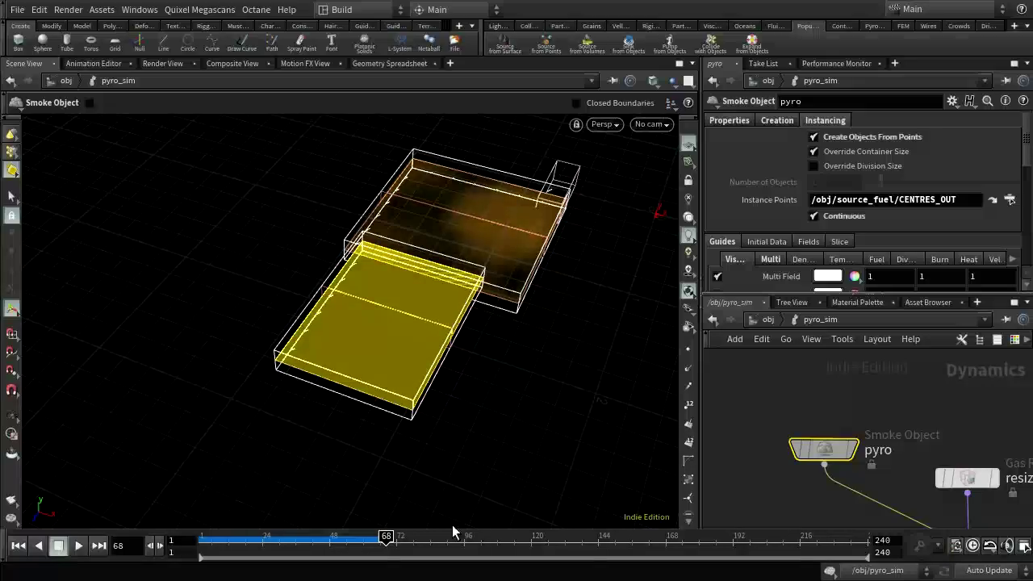
click(18, 546)
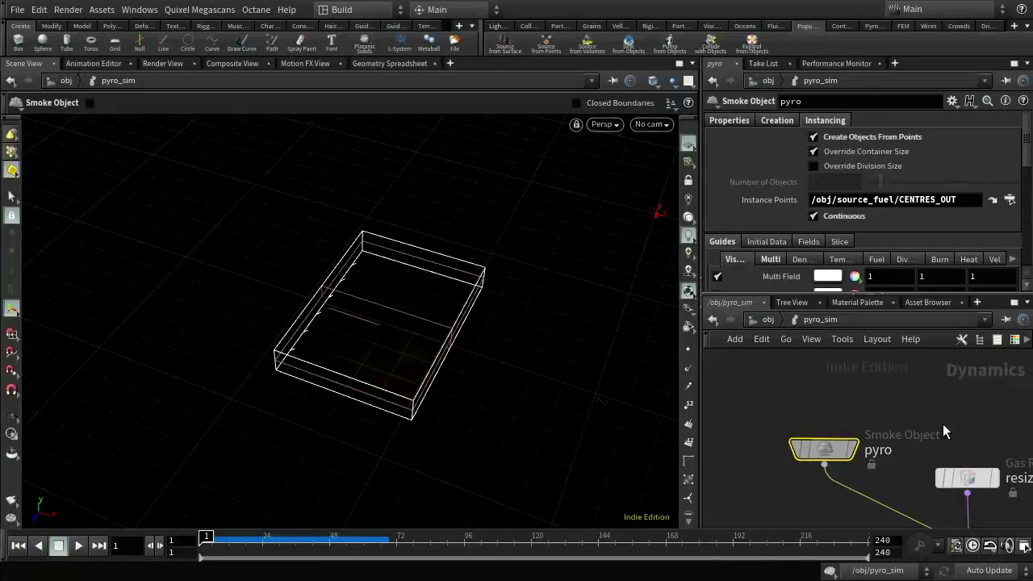
Navigate from pyro_sim back into the source_fuel network
click(767, 319)
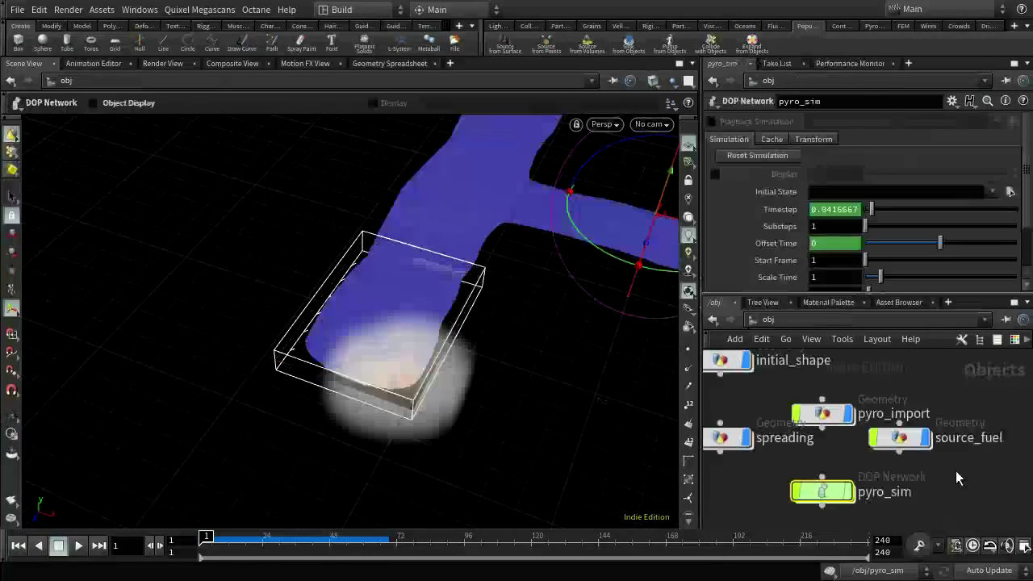
double_click(823, 492)
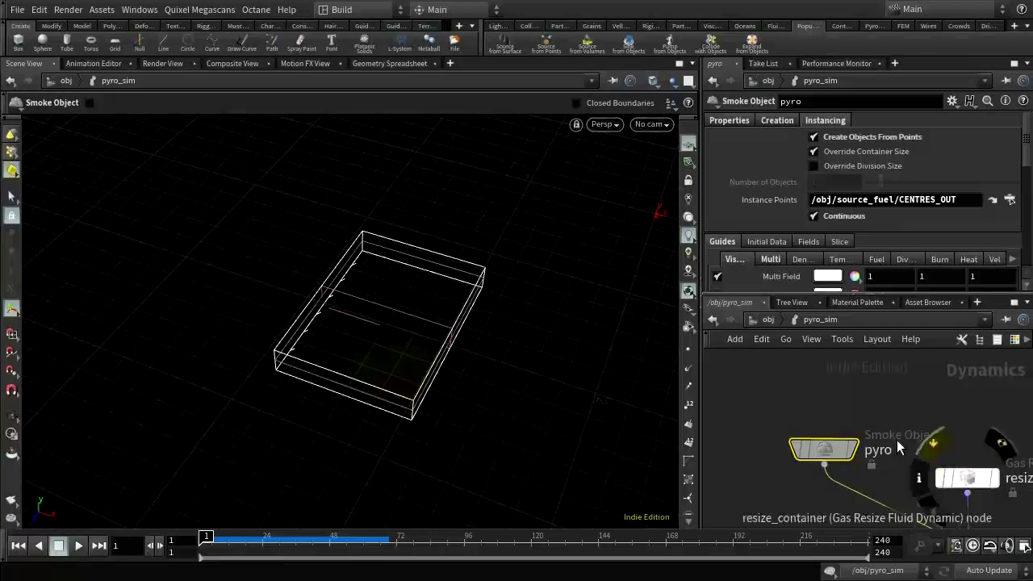
click(763, 320)
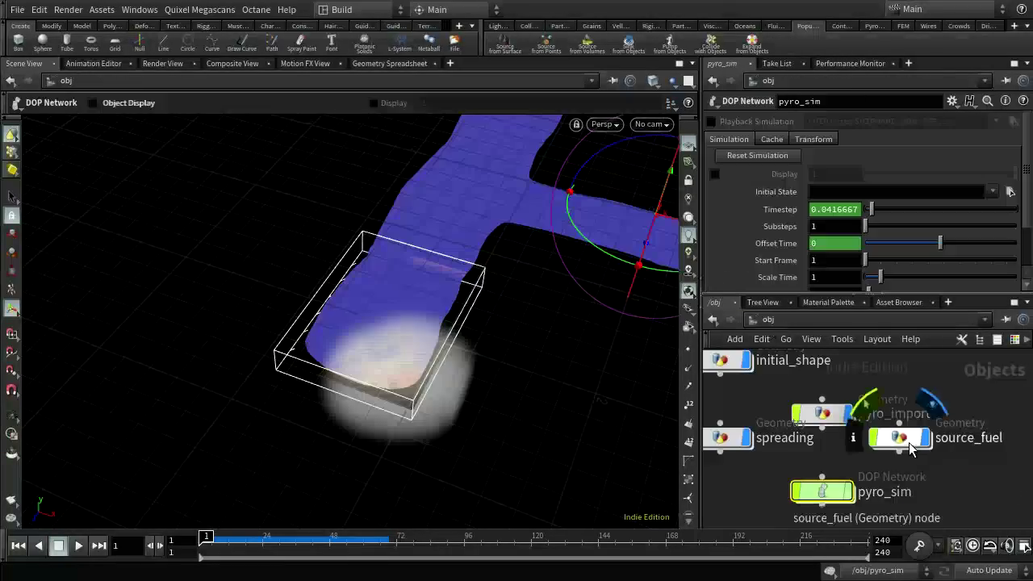
double_click(873, 426)
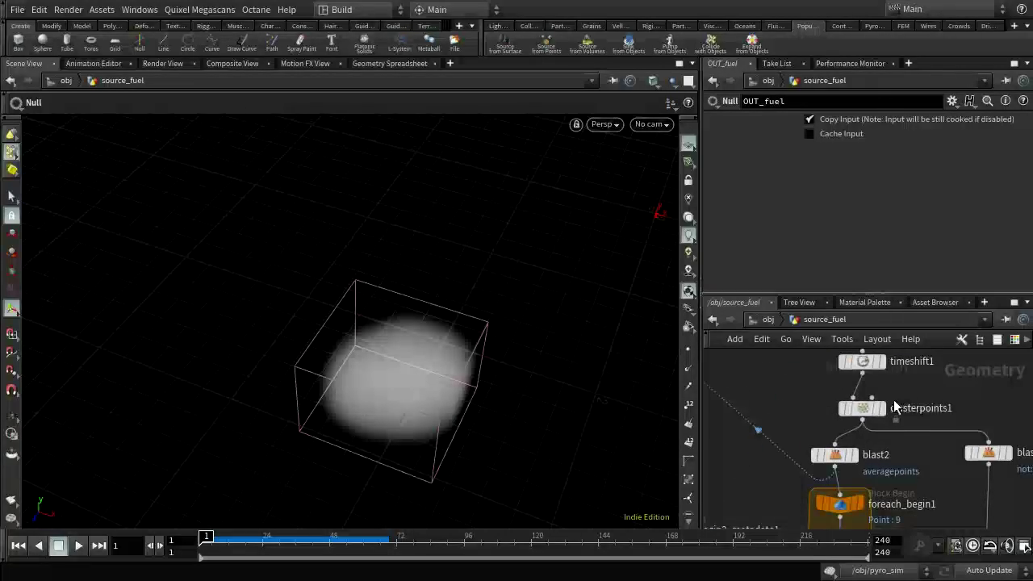
Set clusterpoints1's Padding Max to 0.25, 5, 0.25
click(869, 410)
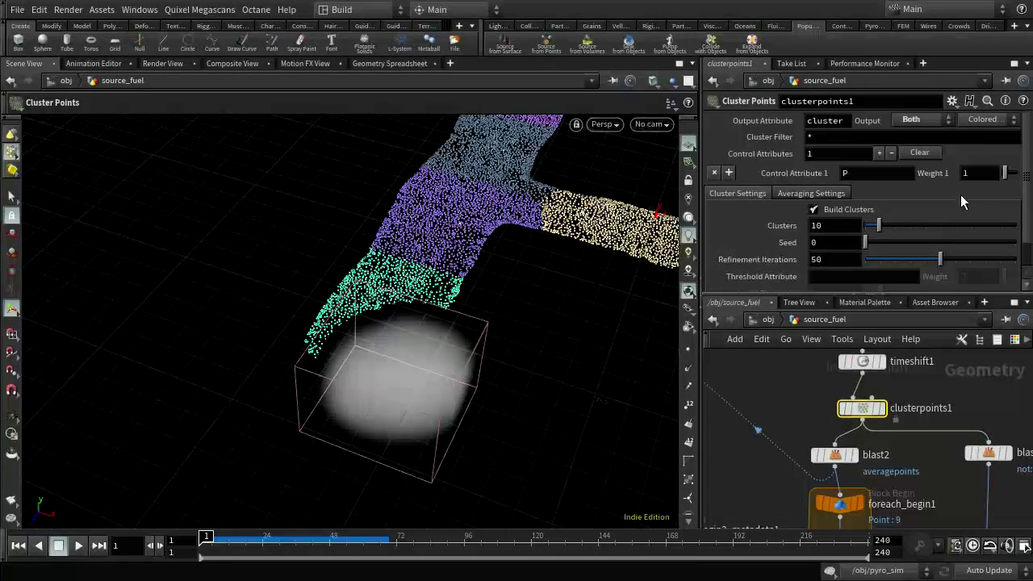
scroll(920, 242, down, 1)
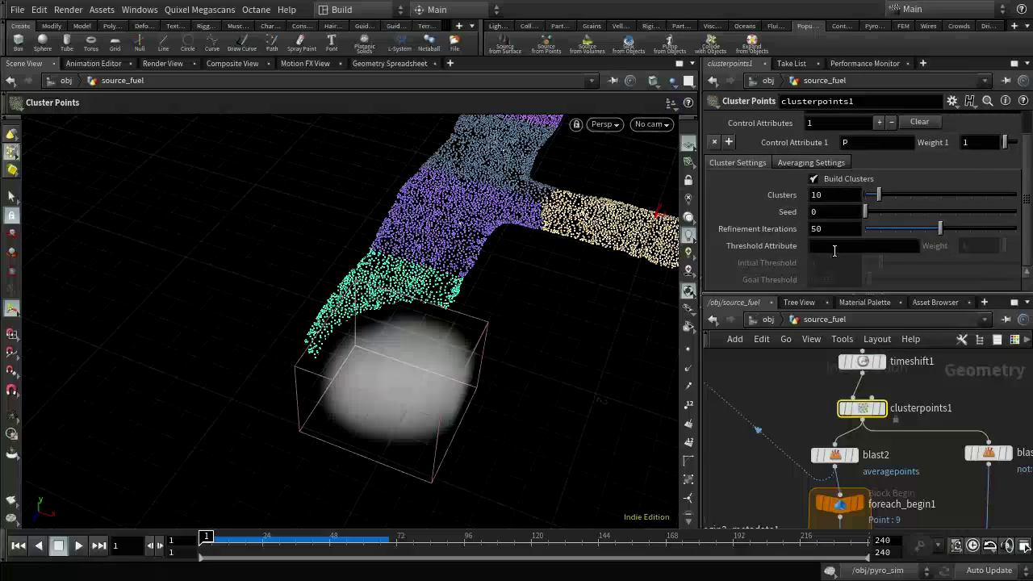
click(810, 163)
click(891, 242)
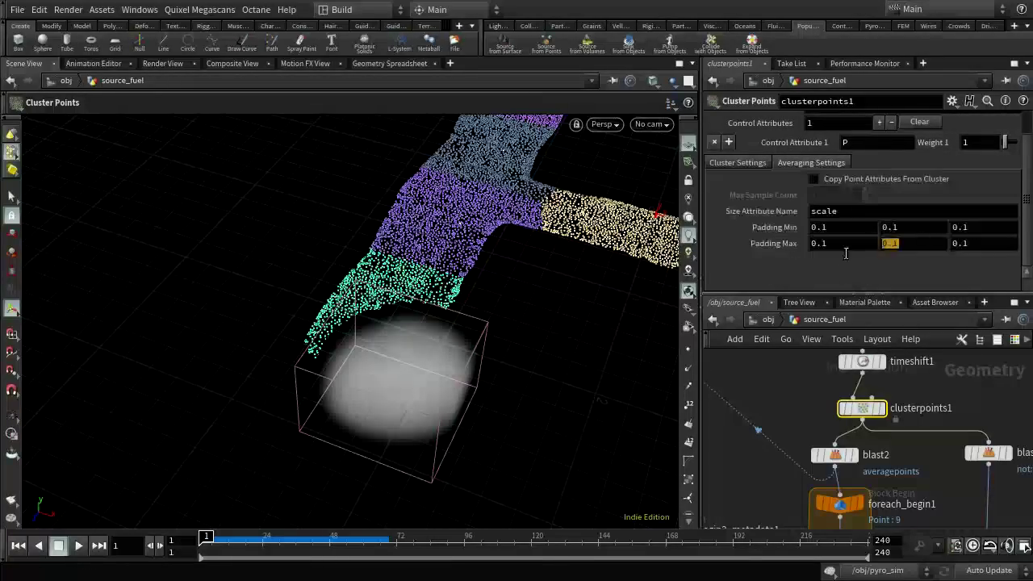
text(5)
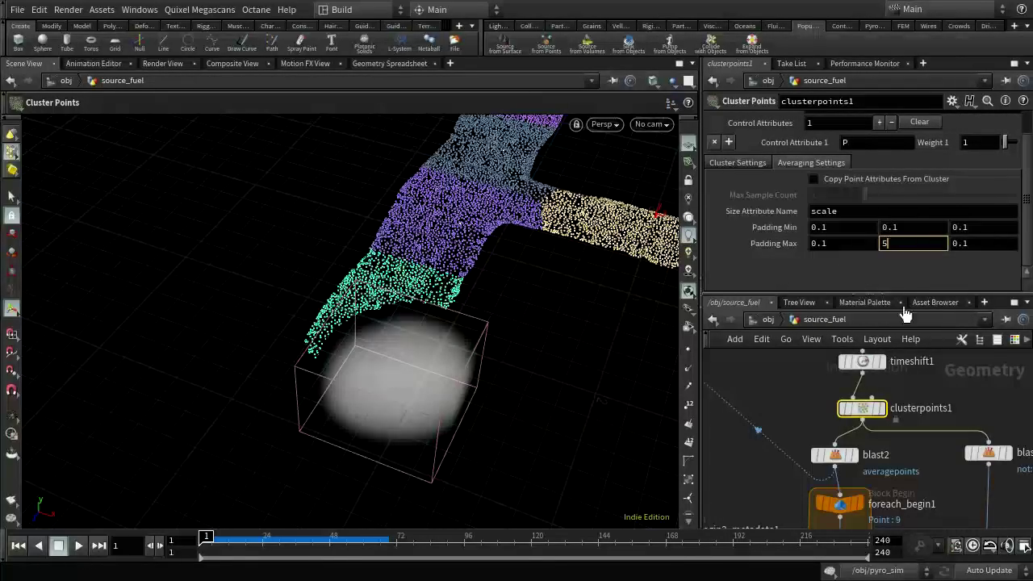
click(853, 243)
text(0.25)
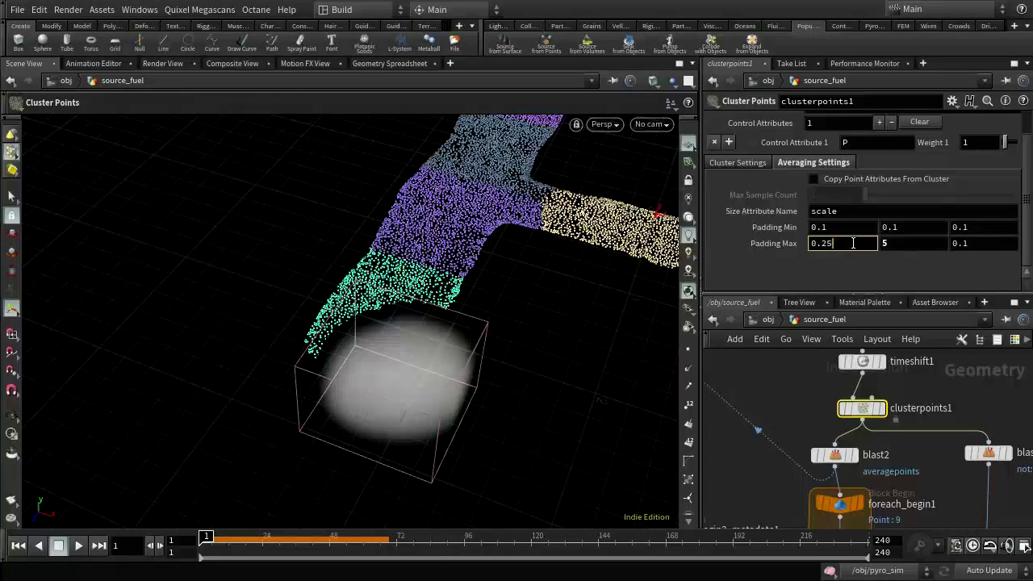
click(1002, 247)
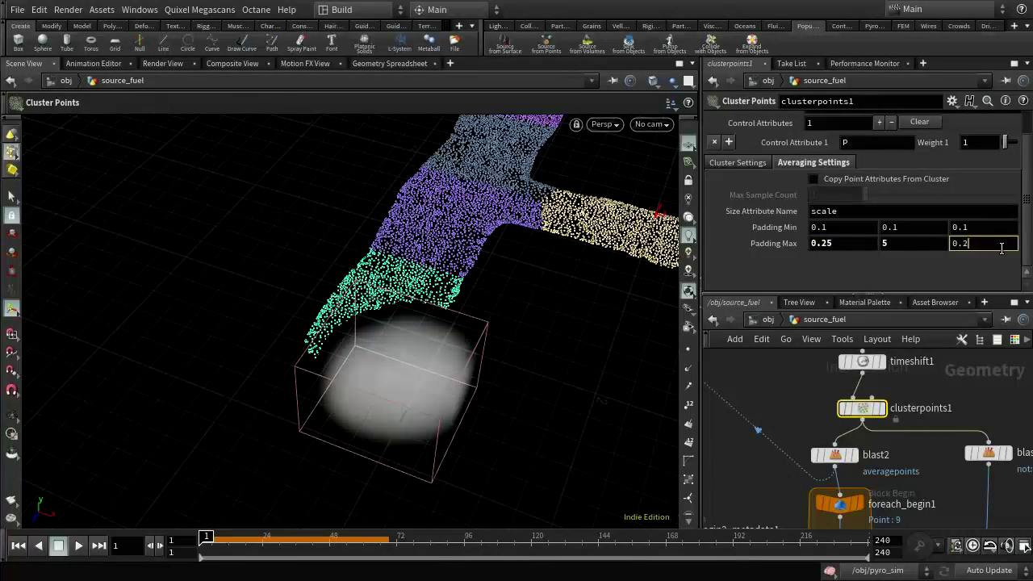
Set Padding Min X and Z to 0.25, then return to /obj
click(841, 232)
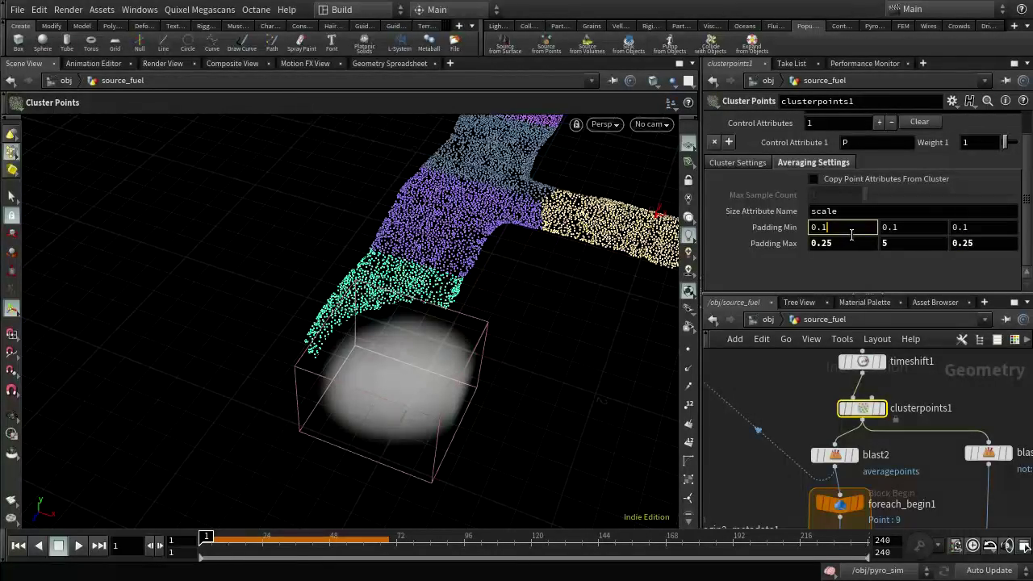
key(Tab)
key(Tab)
text(.)
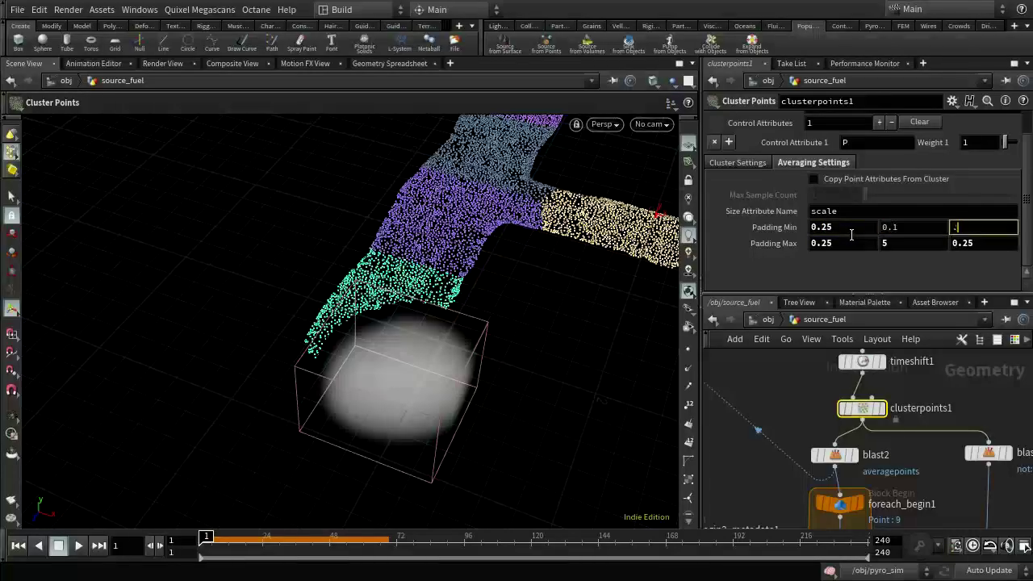
text(25)
key(Return)
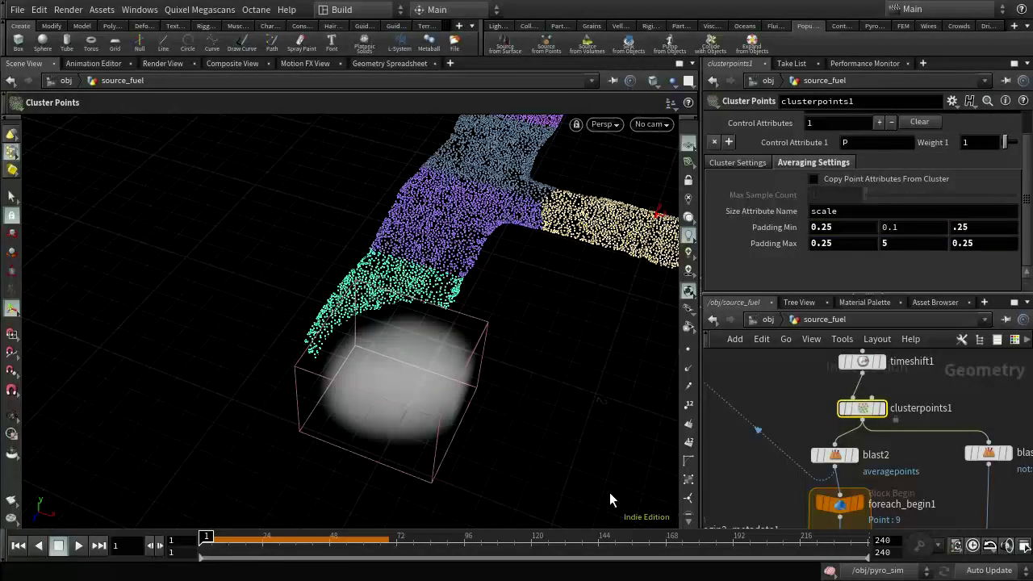
click(768, 320)
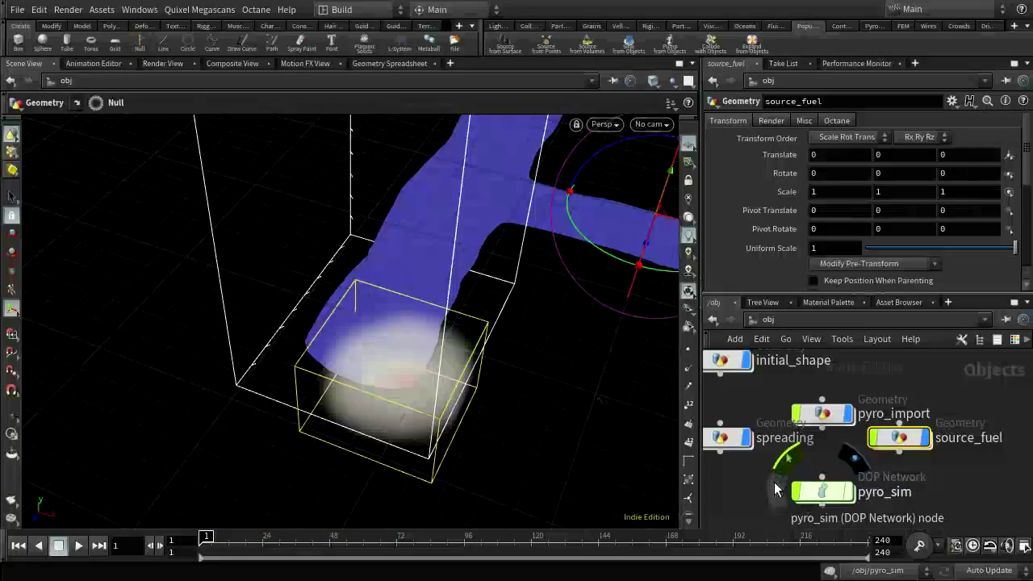
Enter pyro_sim, play the simulation to frame 36 and orbit around the container
double_click(819, 492)
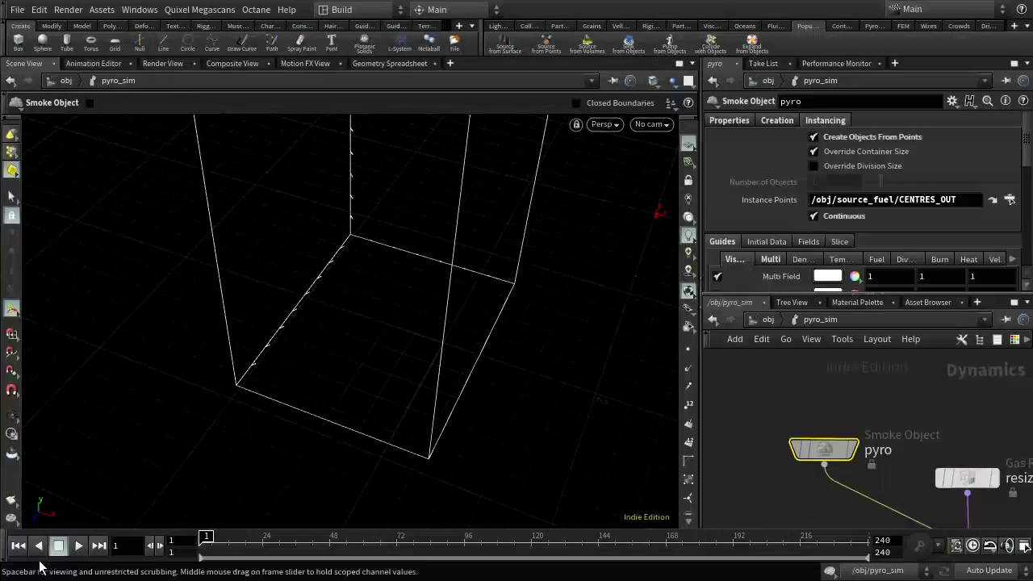
click(78, 545)
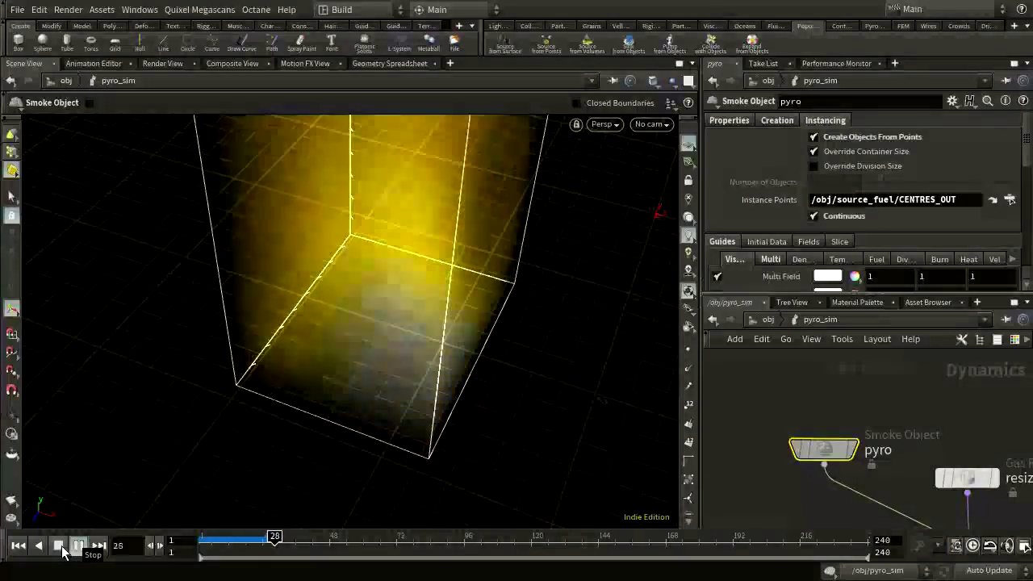
click(61, 549)
key(Escape)
drag(339, 323, 308, 369)
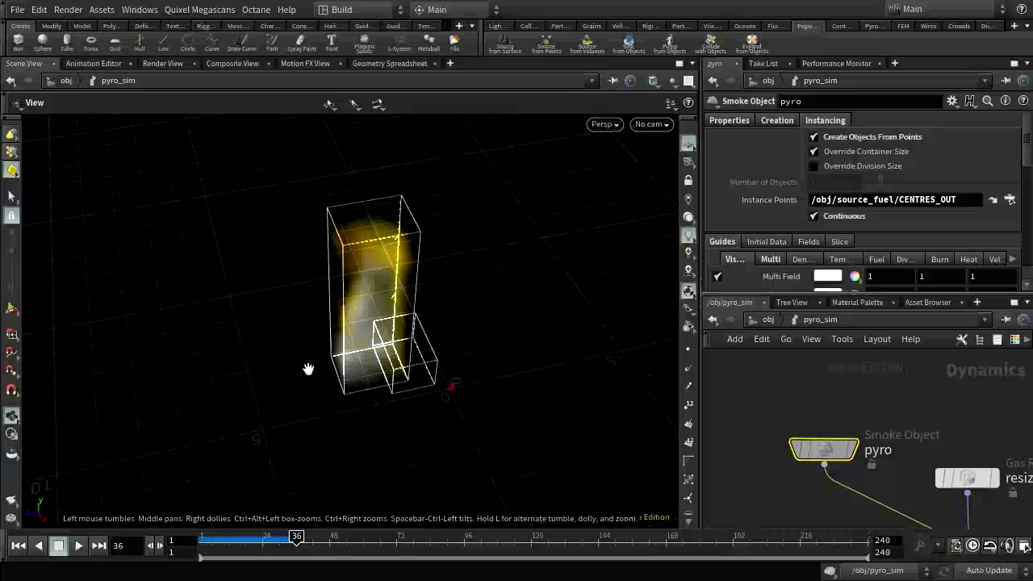
key(Escape)
Continue the simulation through frame 91 to frame 175, orbiting to inspect the clustered smoke
click(76, 547)
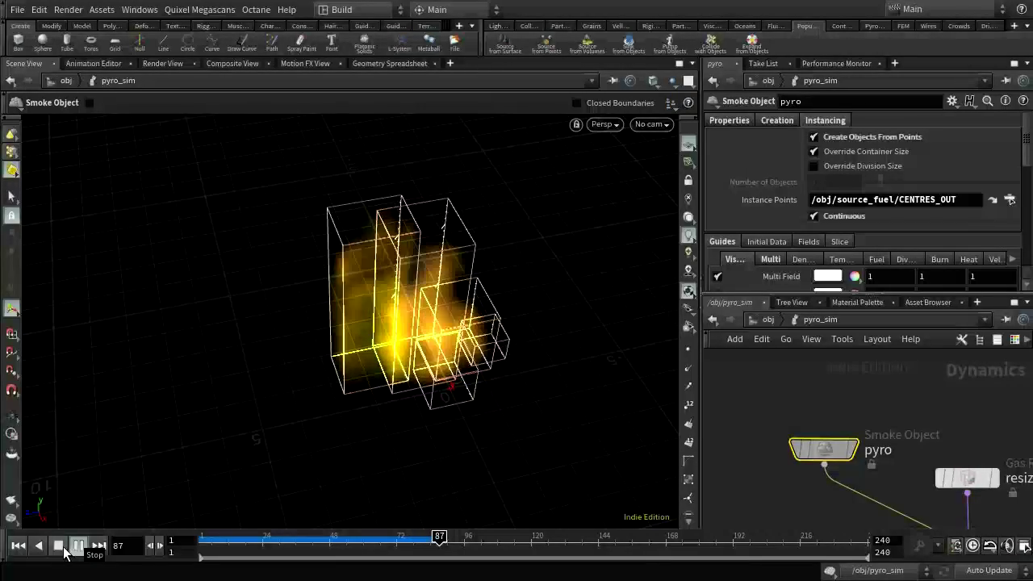
click(59, 546)
key(Escape)
drag(496, 294, 514, 397)
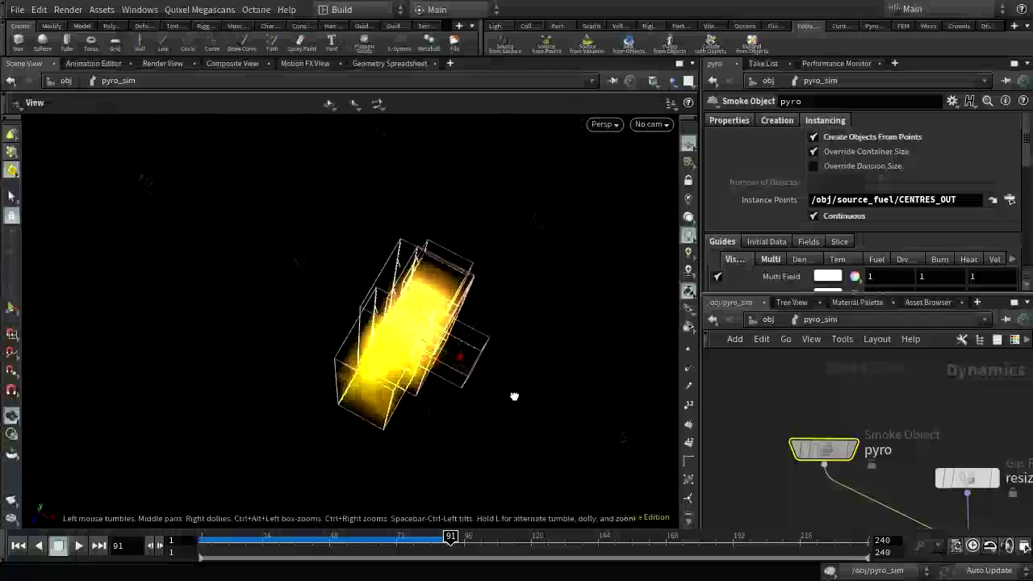
key(Return)
click(79, 549)
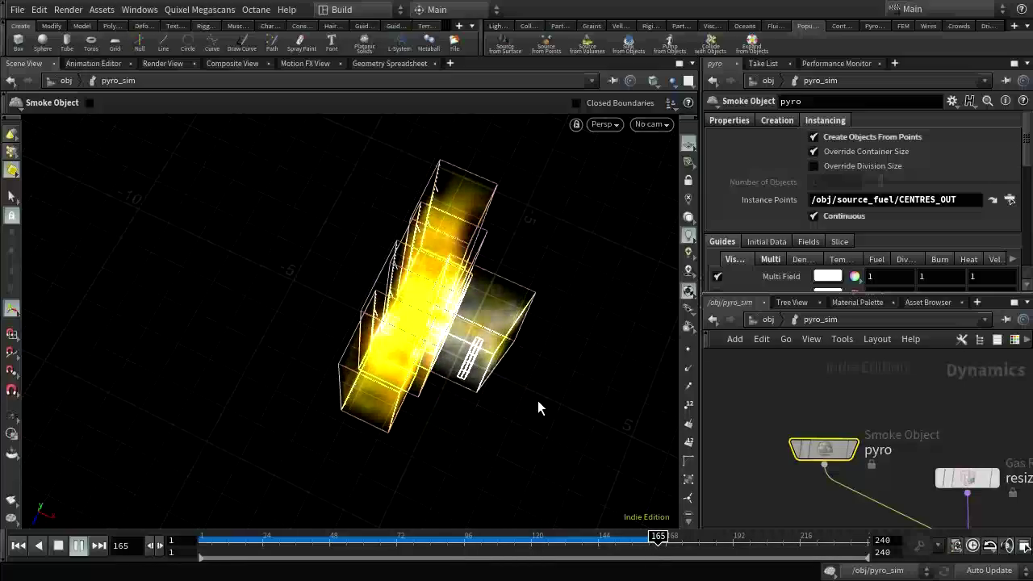
click(58, 545)
drag(504, 456, 533, 387)
key(Return)
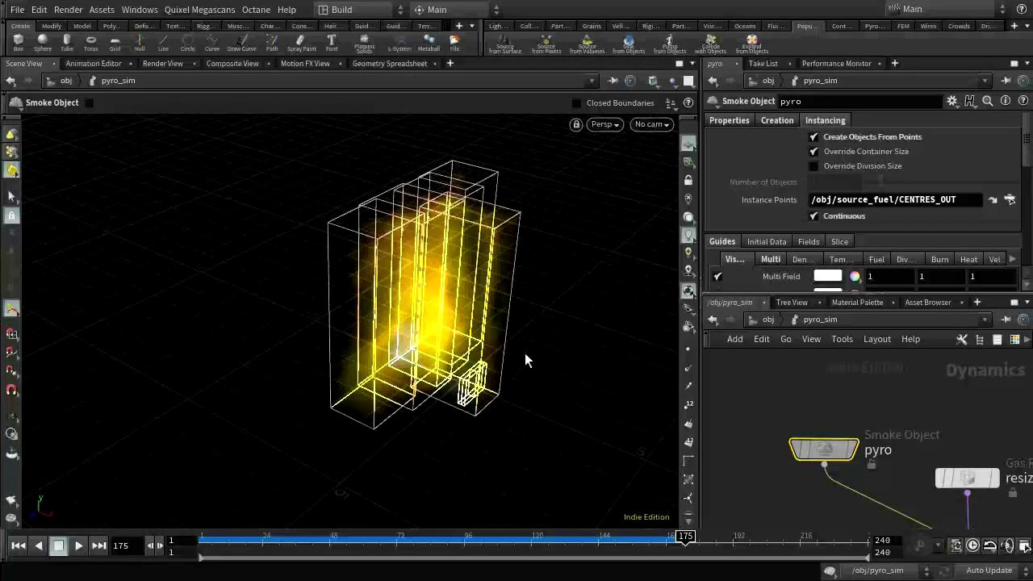
Set resize_container's Delay Frames to 2 and rewind the simulation to frame 1
click(964, 478)
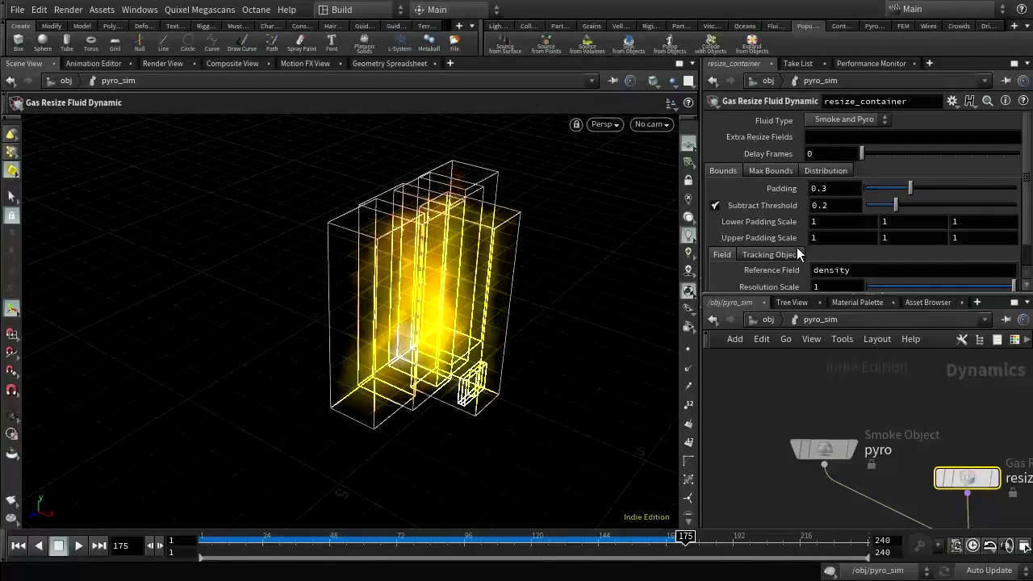
click(824, 152)
key(Return)
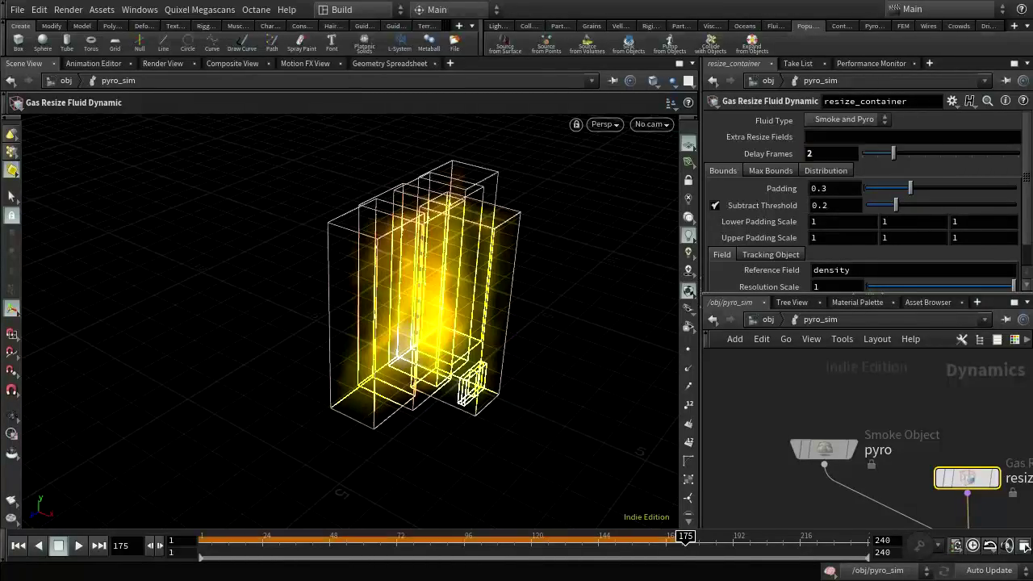
click(18, 545)
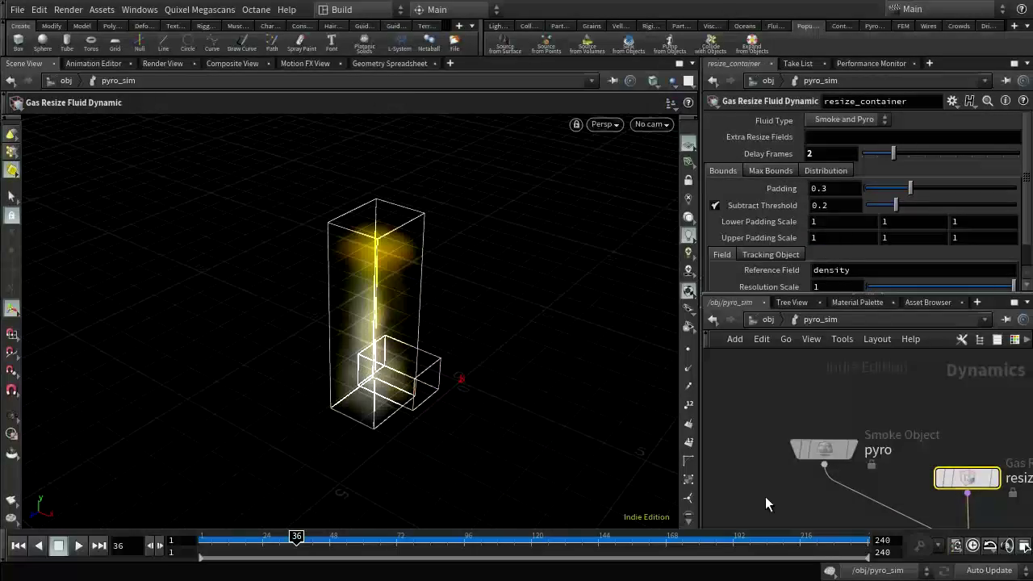
mouse_move(978, 484)
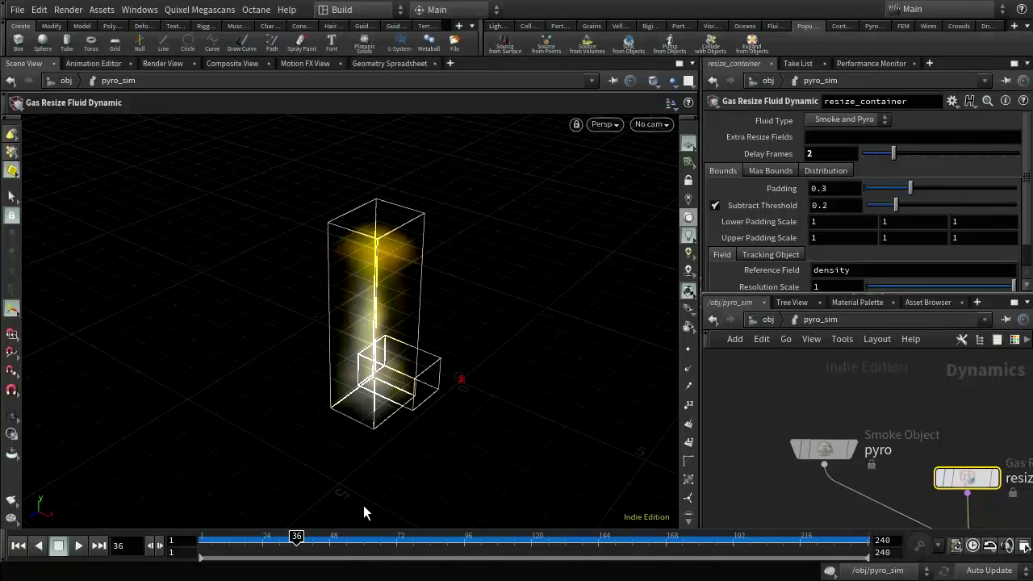
Replay the delayed-resize simulation, scrub to frame 134, and orbit to a front view
click(75, 547)
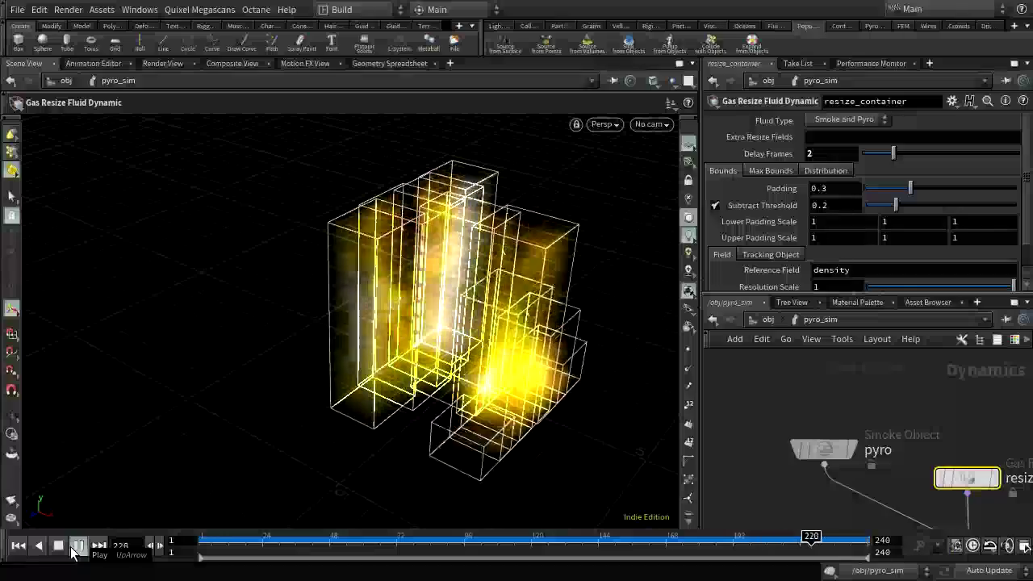
click(58, 548)
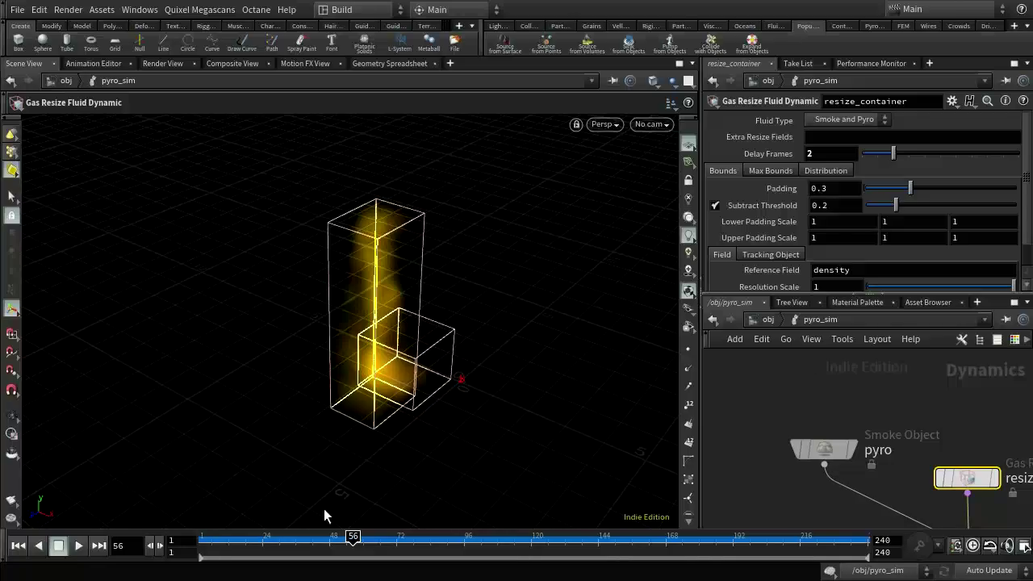
drag(417, 538, 570, 537)
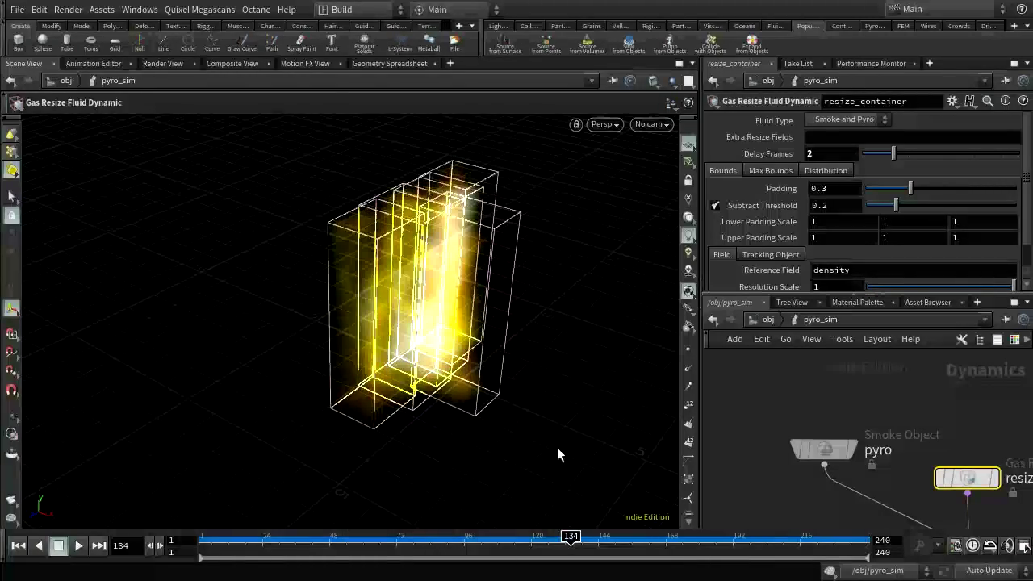
key(Escape)
drag(527, 356, 538, 426)
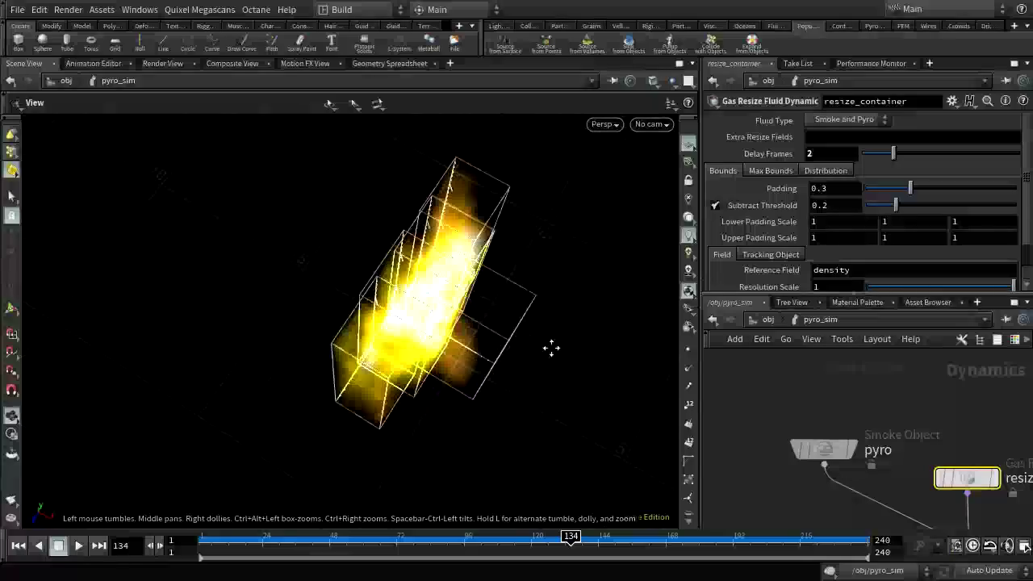
drag(551, 348, 500, 353)
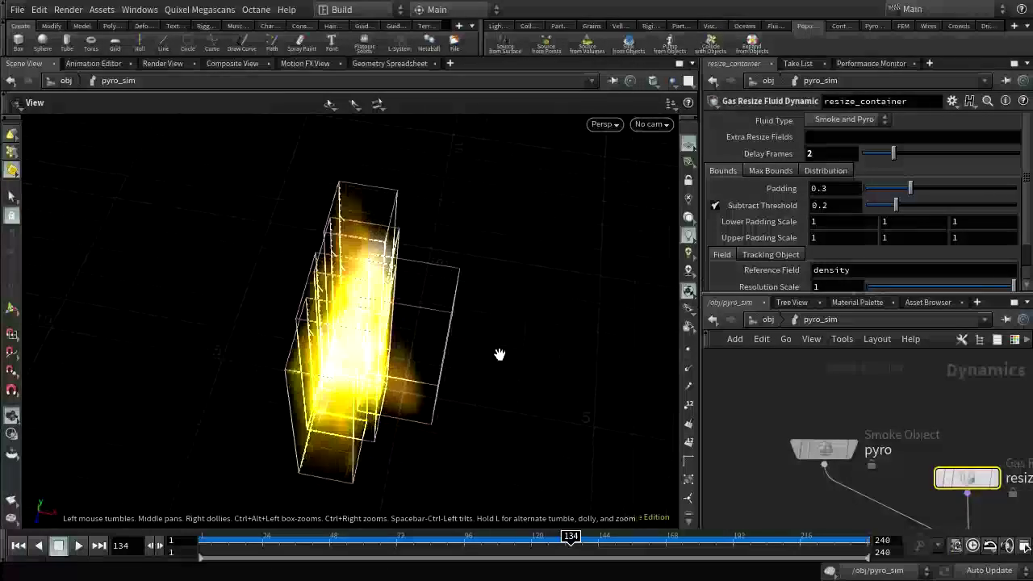
key(Return)
Add a camera from the current view and start a Mantra IPR render of the smoke
click(495, 26)
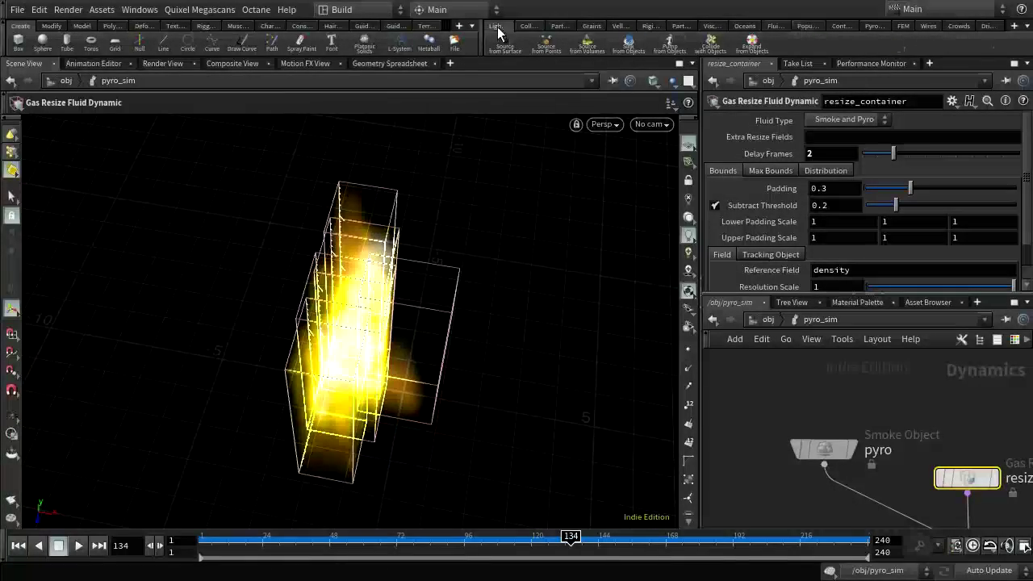
ctrl+click(509, 41)
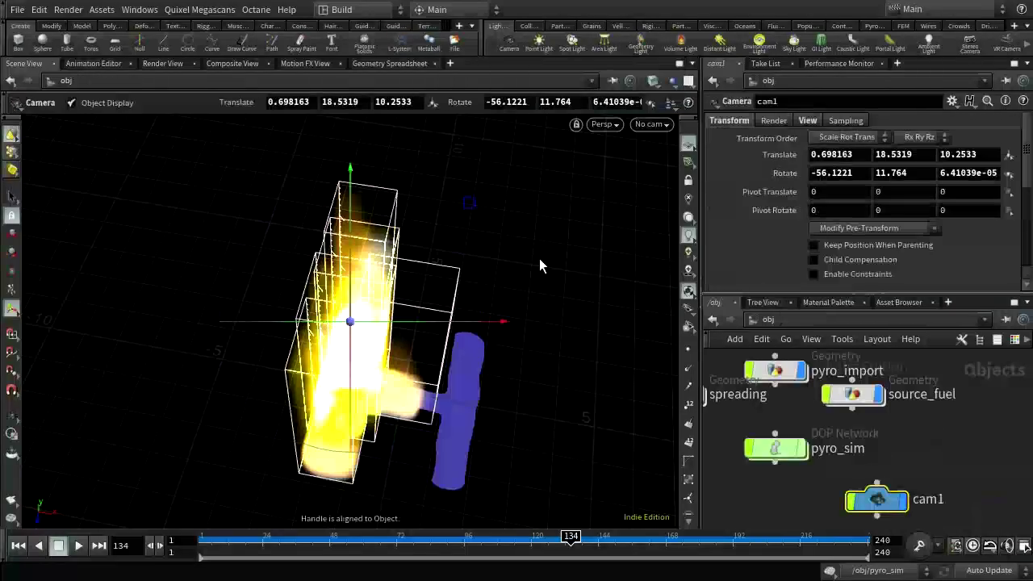
click(175, 63)
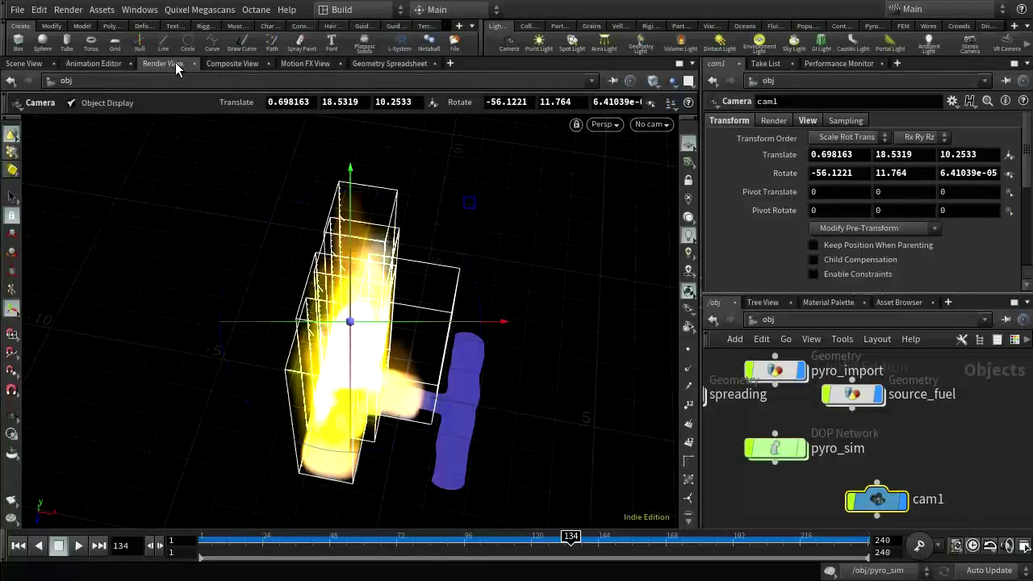
click(43, 81)
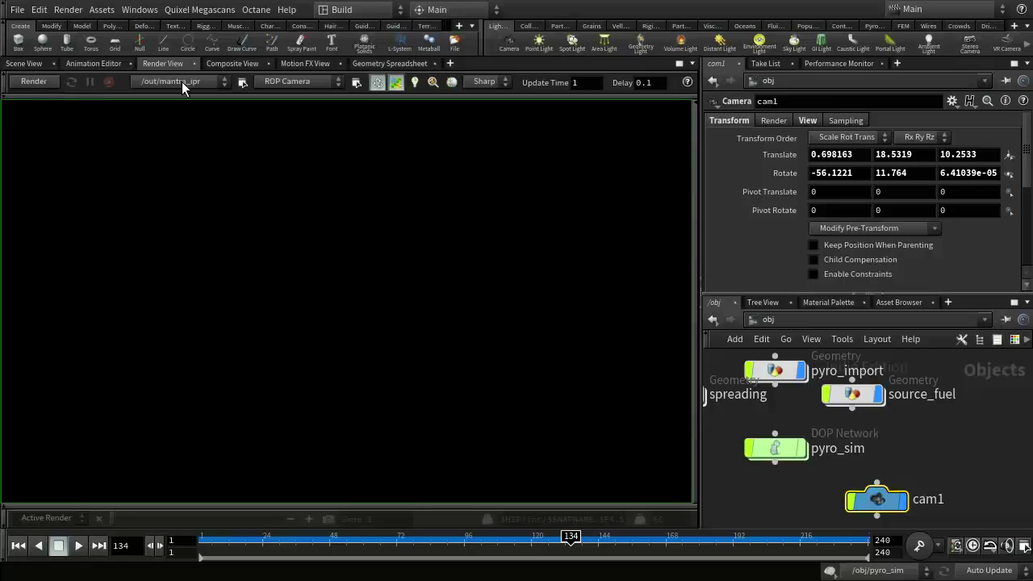
click(41, 80)
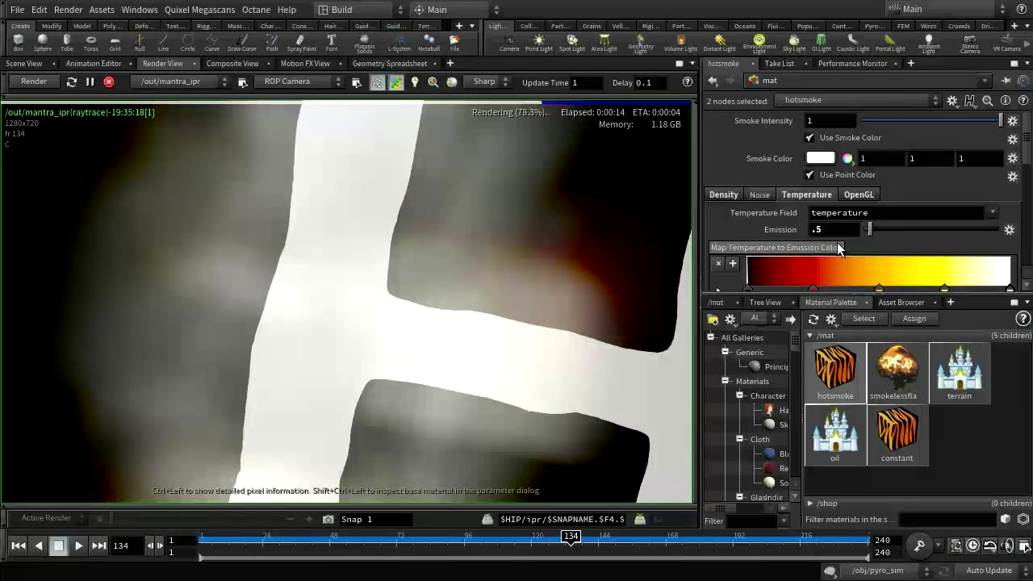
Show the hotsmoke material's Density settings, with smoke density at .01
click(723, 195)
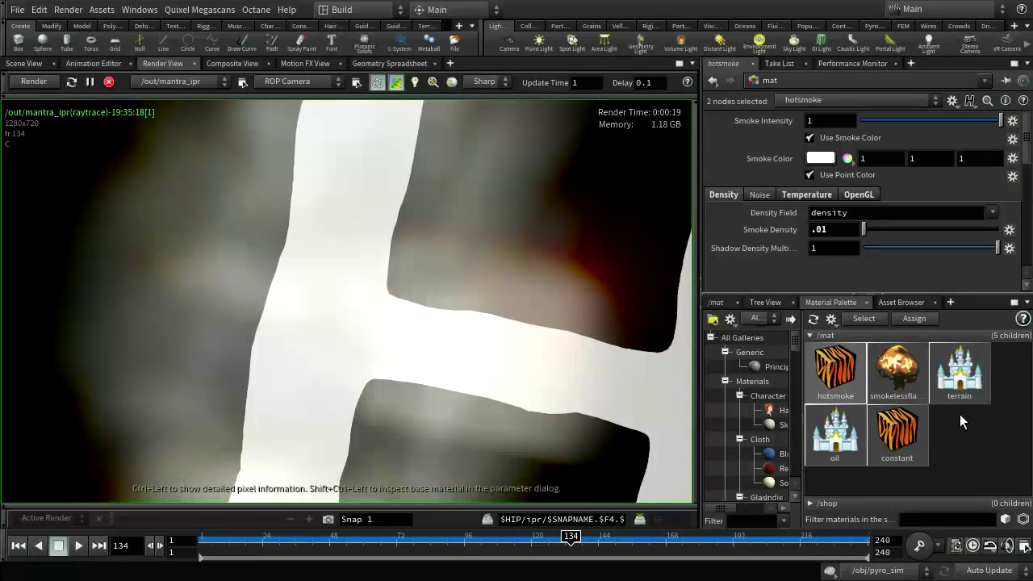
Navigate from the material network via /out and /obj into the pyro_import network
click(716, 302)
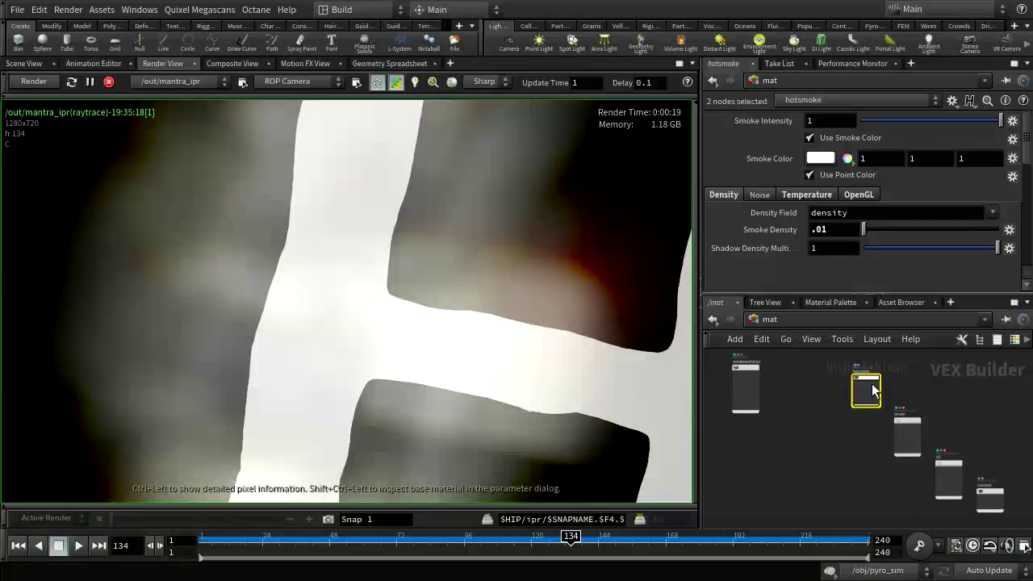
click(817, 320)
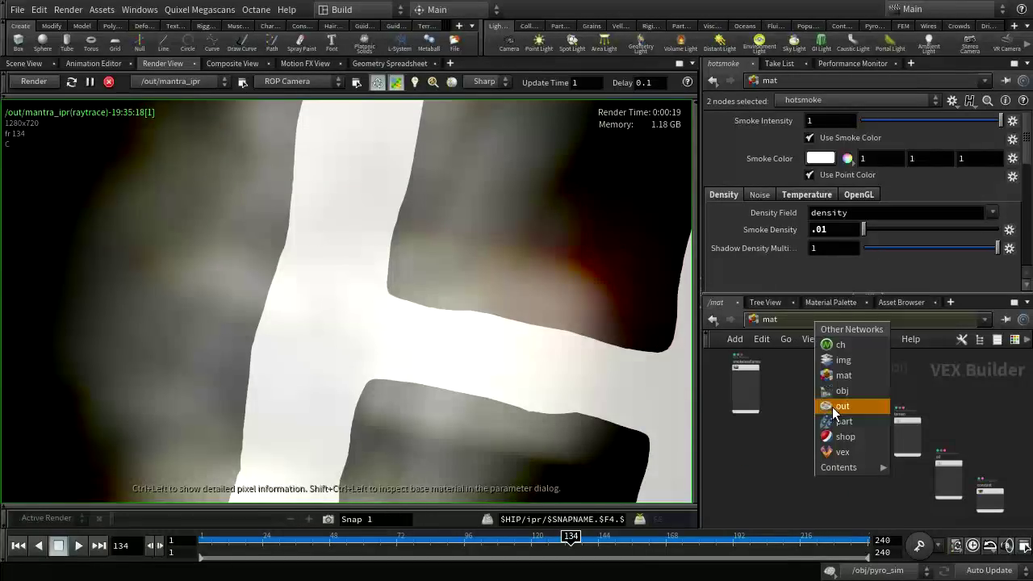
click(832, 406)
click(824, 319)
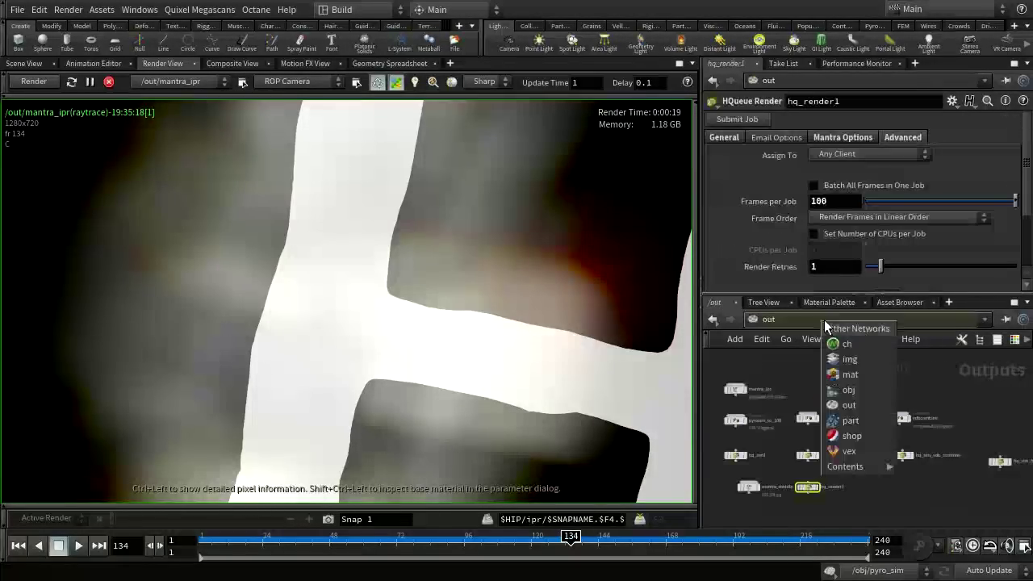
click(841, 392)
middle_drag(946, 457, 977, 497)
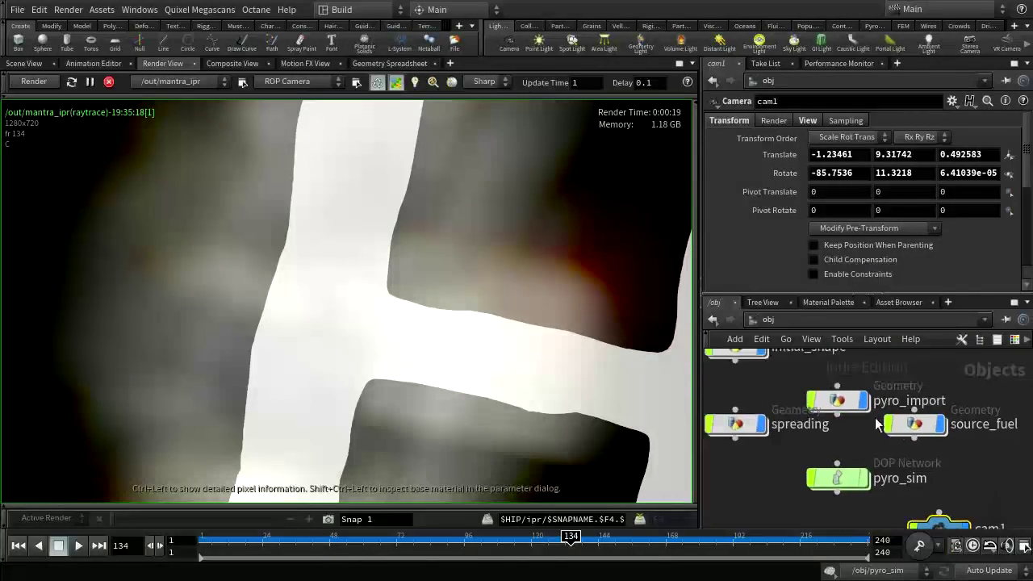
double_click(836, 402)
scroll(852, 490, up, 2)
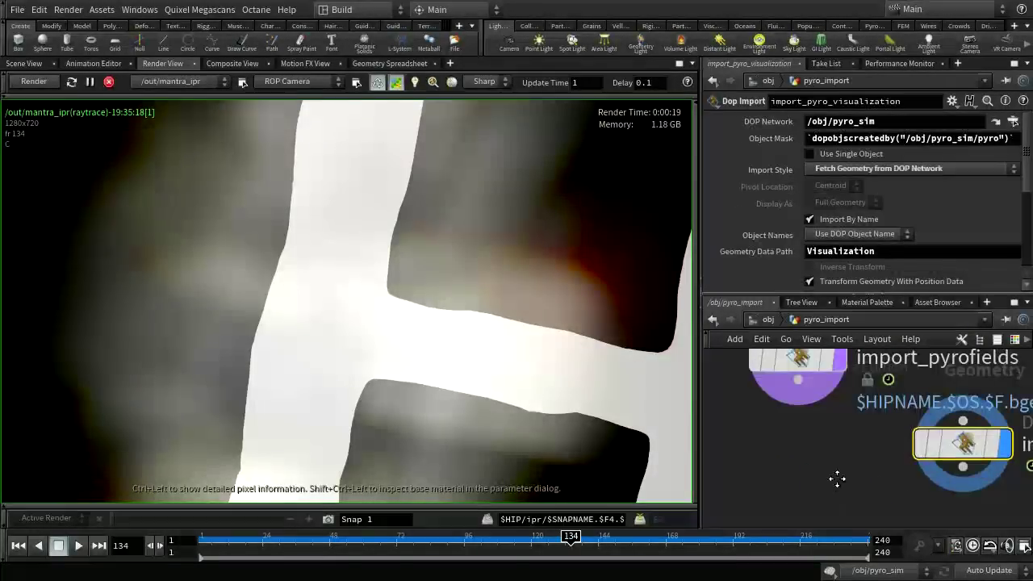
scroll(892, 500, up, 2)
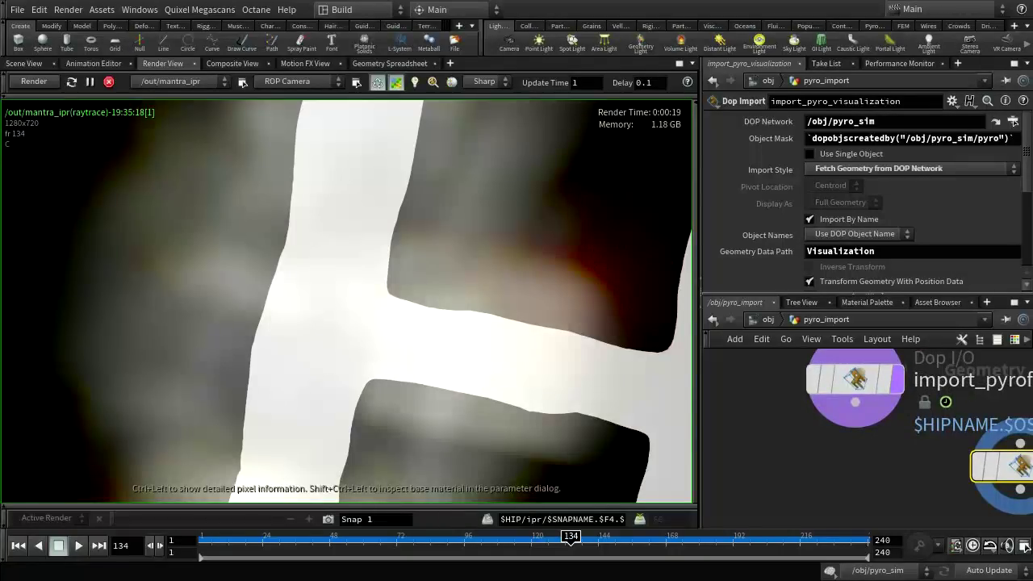
Select import_pyrofields, make room below it, and create a Convert VDB node via 'conver'
click(855, 379)
scroll(919, 450, down, 3)
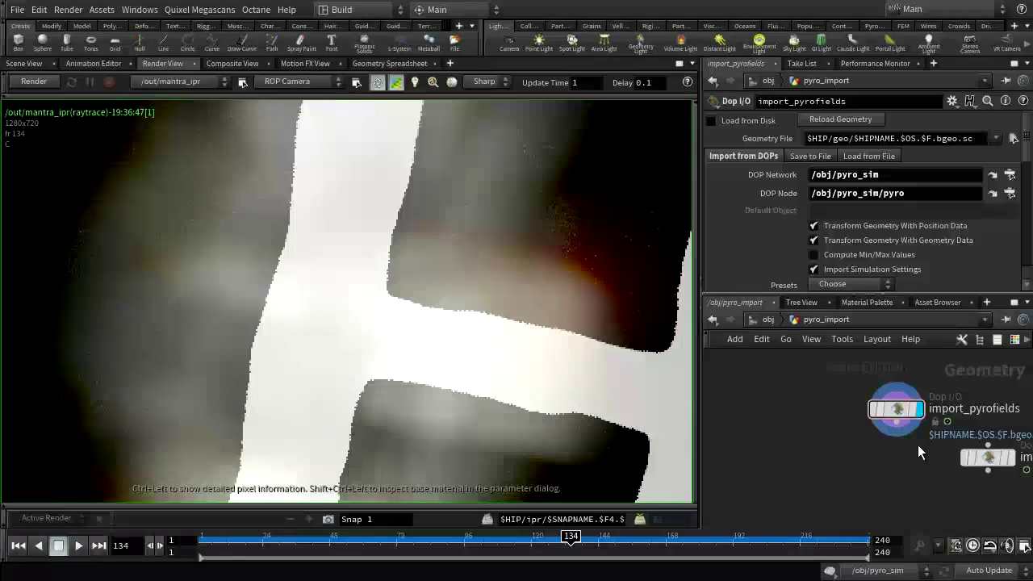
scroll(899, 451, up, 3)
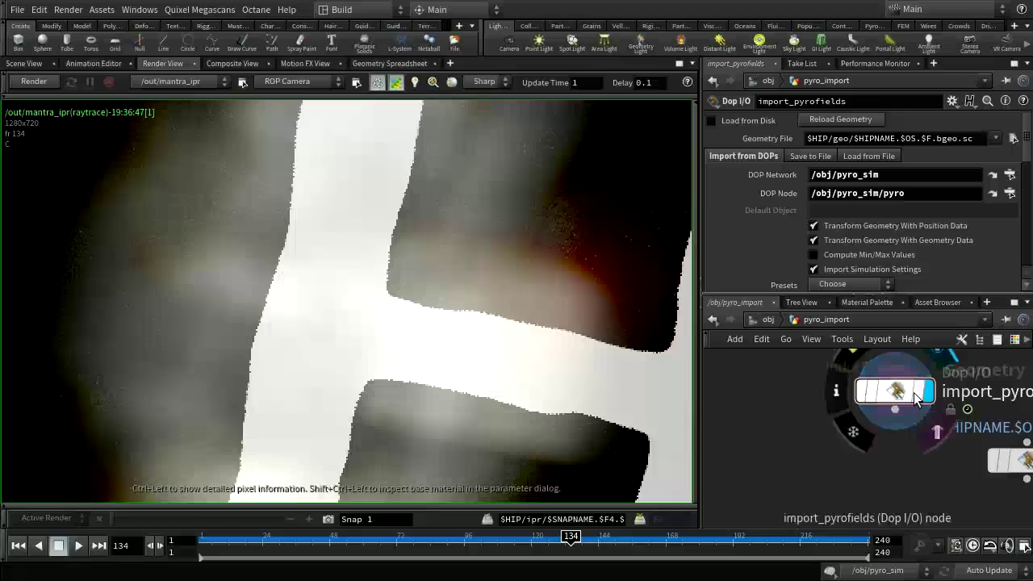
drag(940, 401, 912, 411)
middle_drag(921, 473, 923, 429)
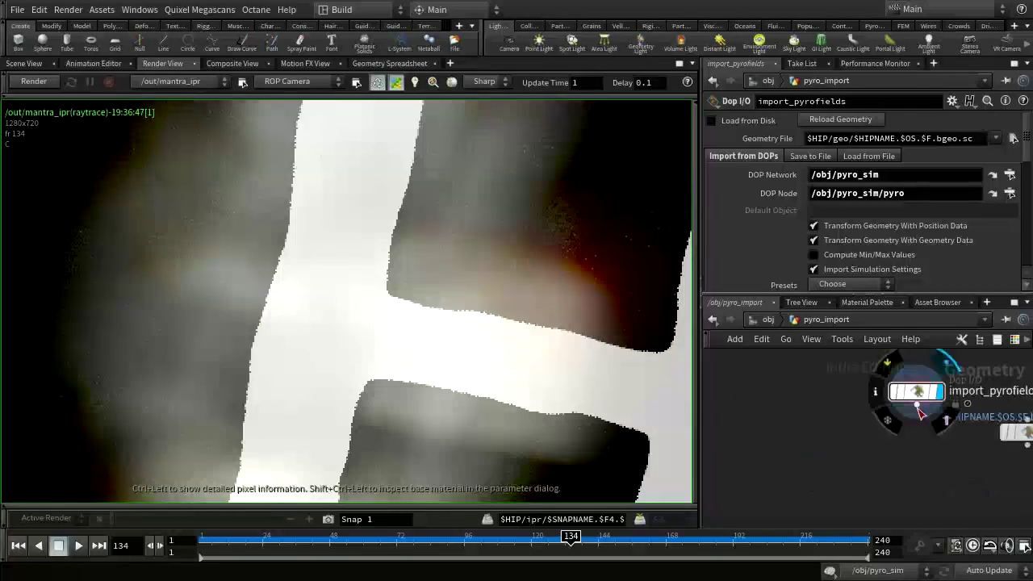
key(Tab)
text(conver)
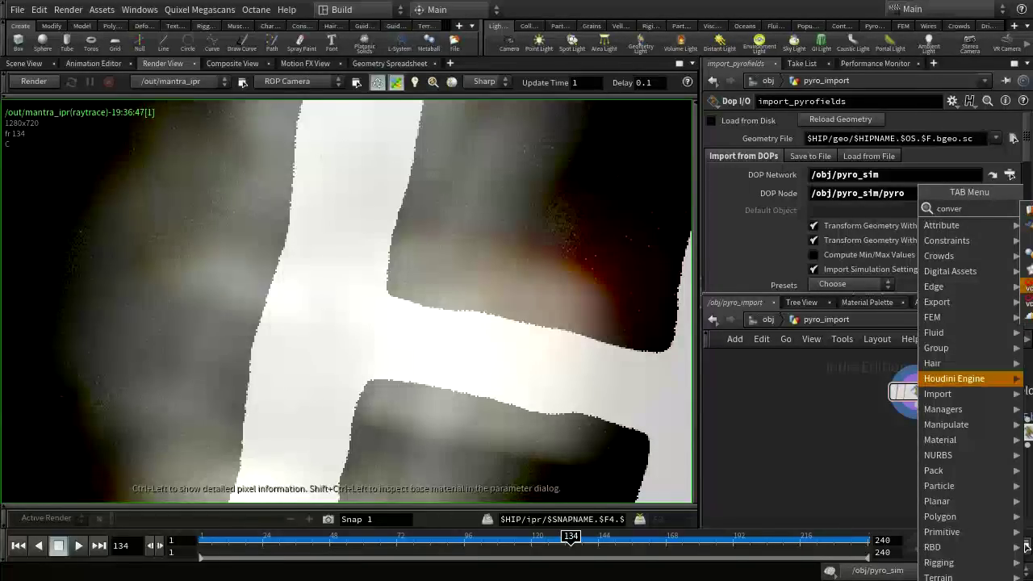
key(Return)
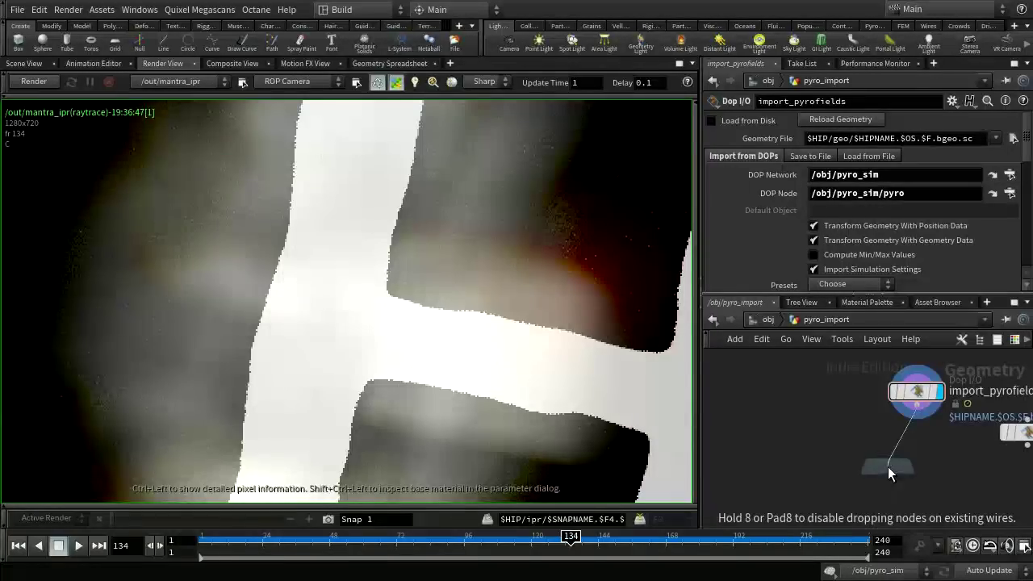
Place convertvdb1 below import_pyrofields with Convert To set to VDB
click(918, 437)
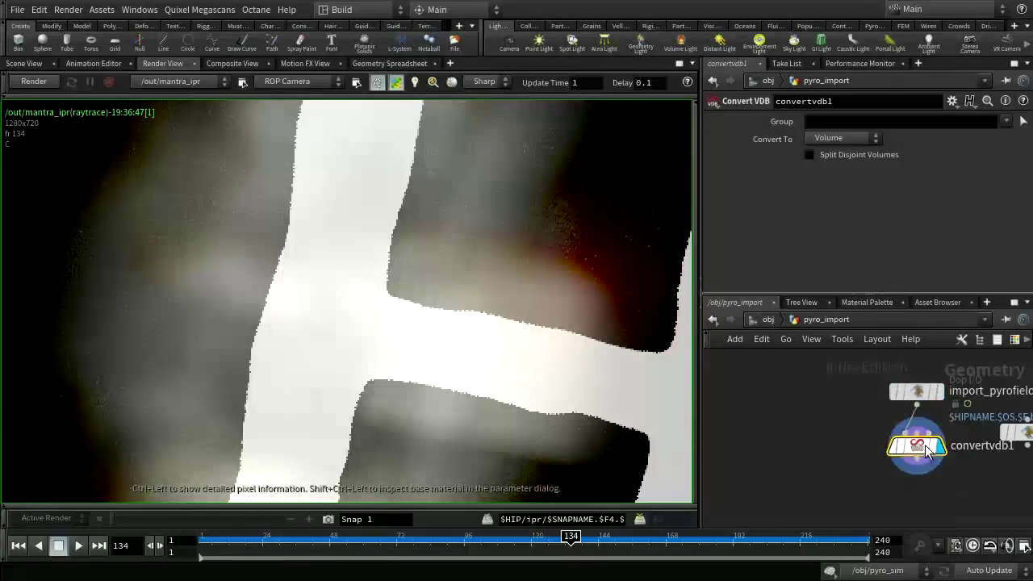
click(839, 137)
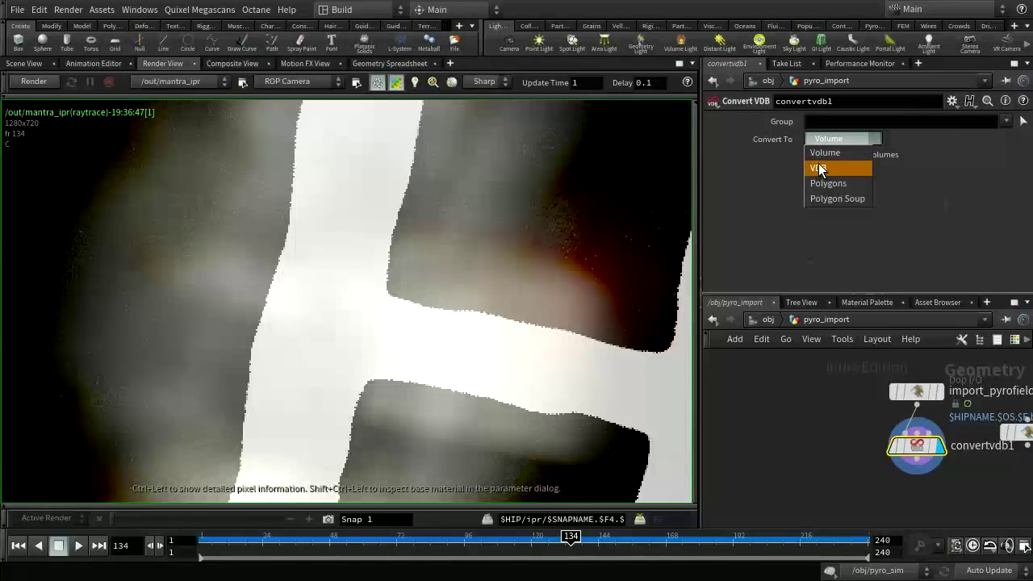
click(838, 161)
middle_click(943, 447)
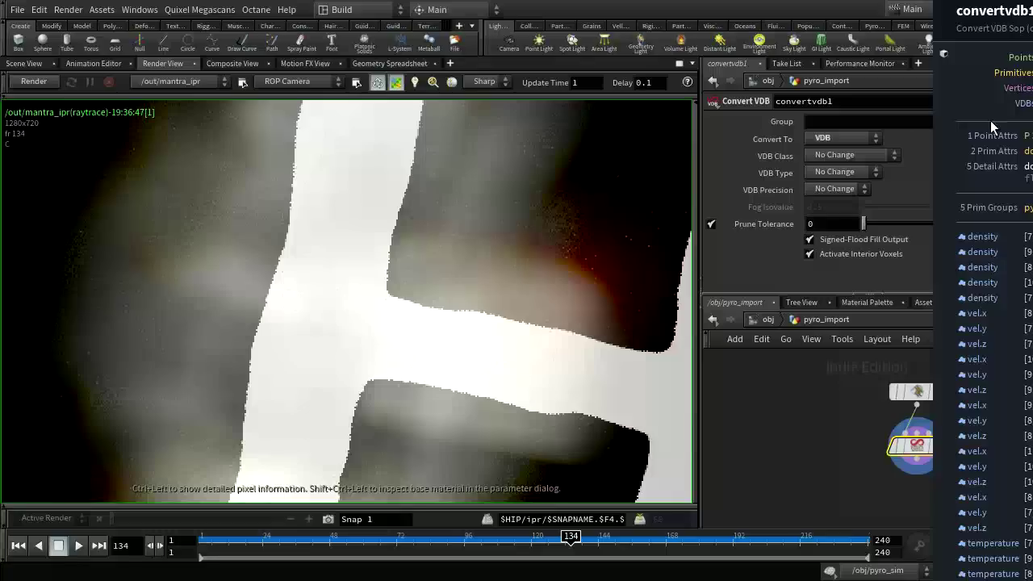
middle_drag(837, 439, 803, 398)
scroll(907, 467, up, 2)
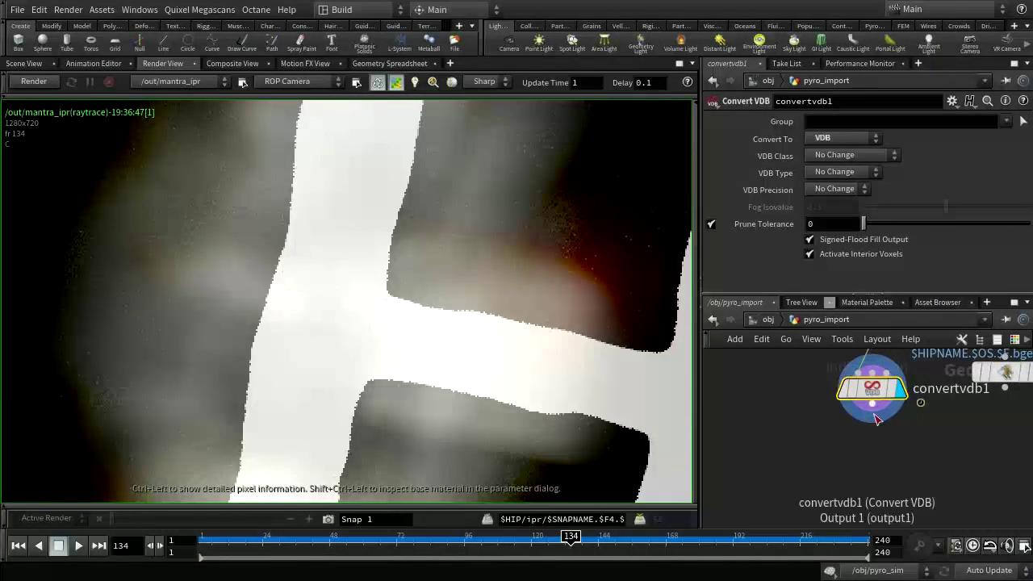
Add a VDB Combine node, vdbcombine1, below convertvdb1
key(Tab)
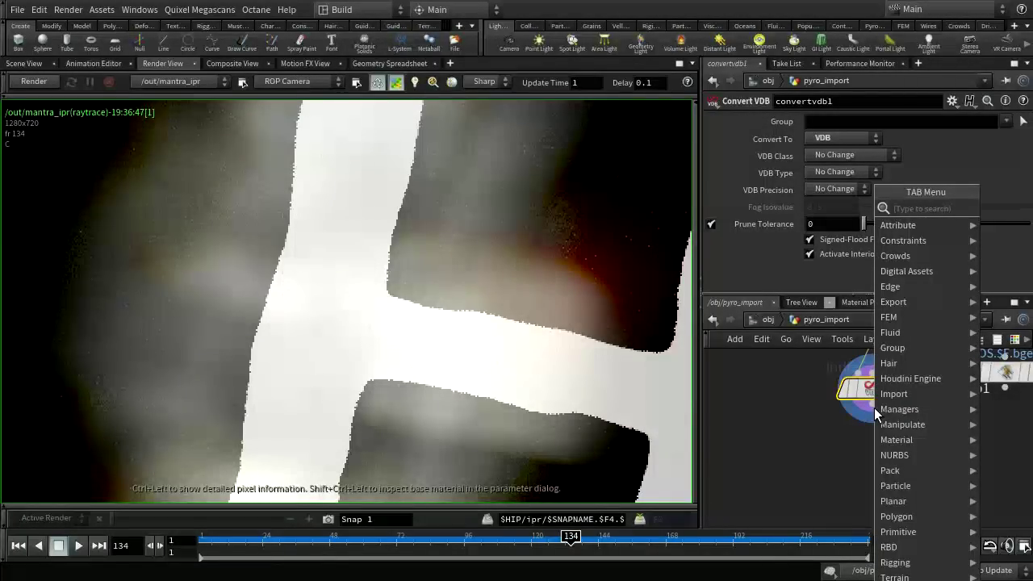
text(vdb)
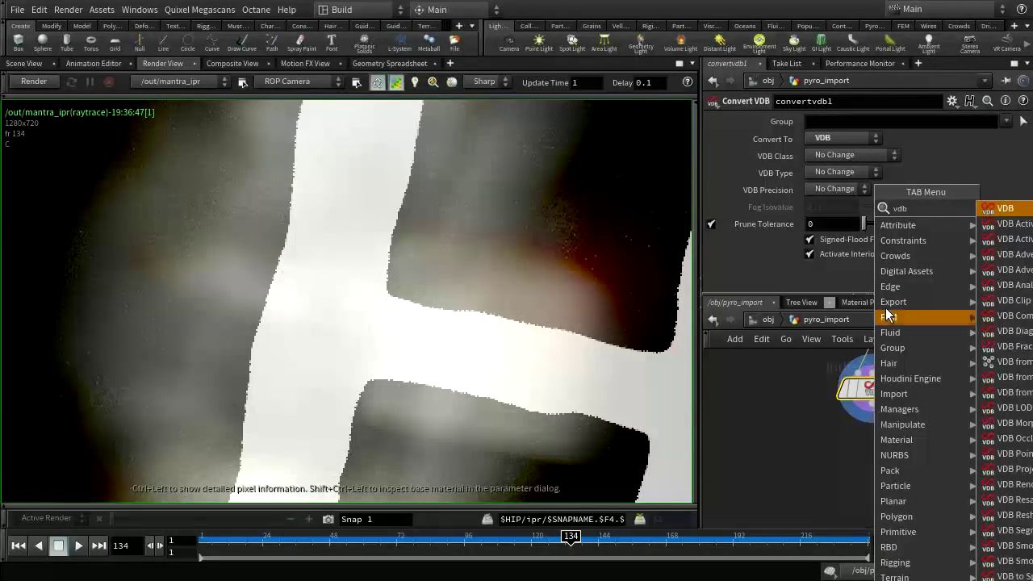
click(1009, 319)
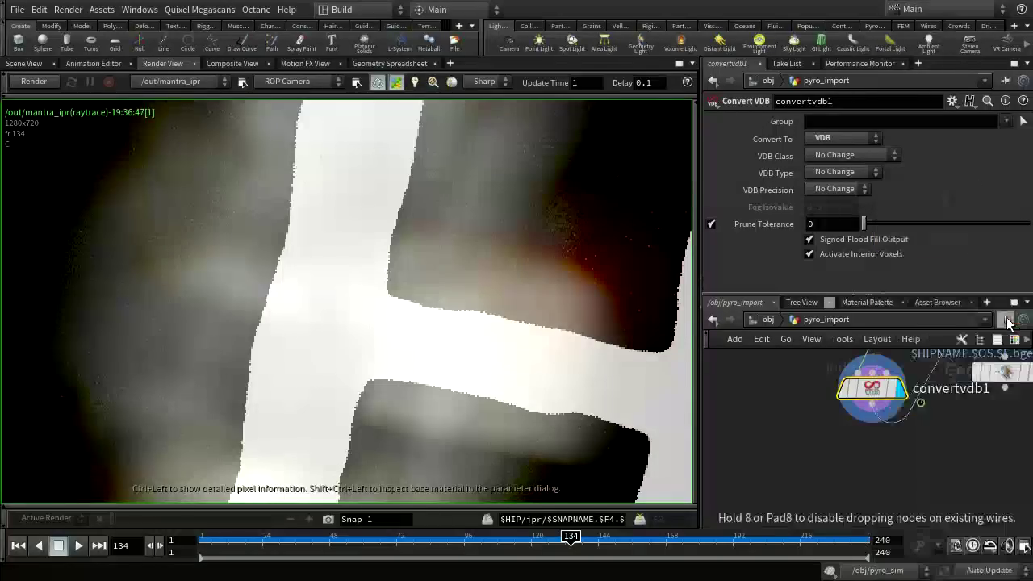
click(870, 443)
Show the 3D scene view and set vdbcombine1's Collation to Flatten A Groups
mouse_move(877, 462)
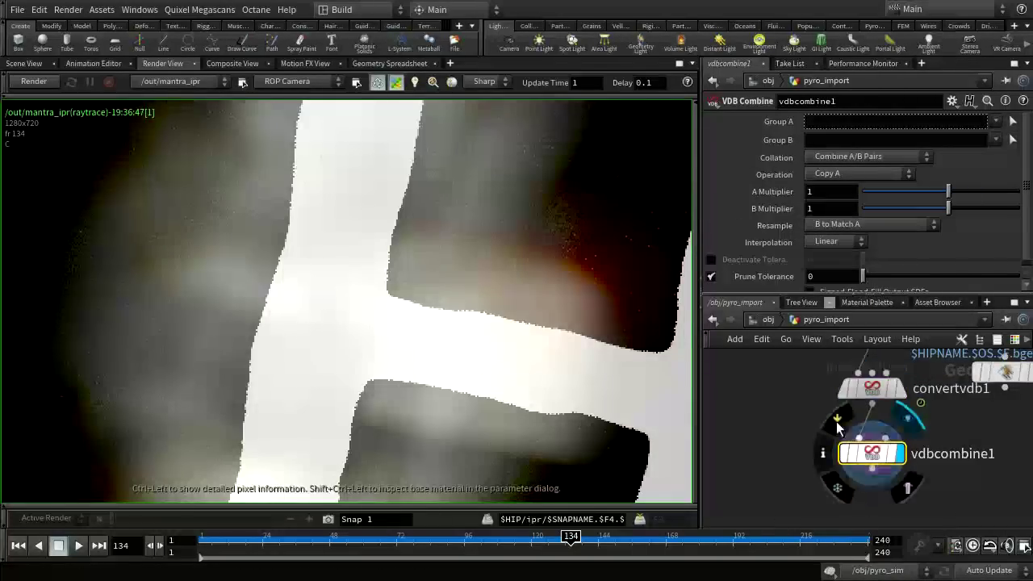
click(24, 63)
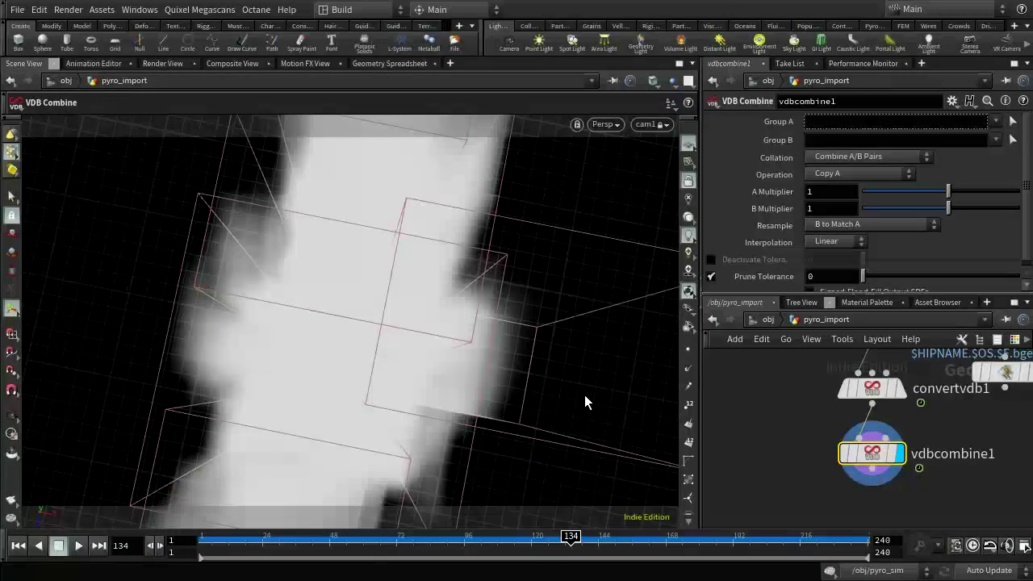
mouse_move(881, 437)
click(850, 158)
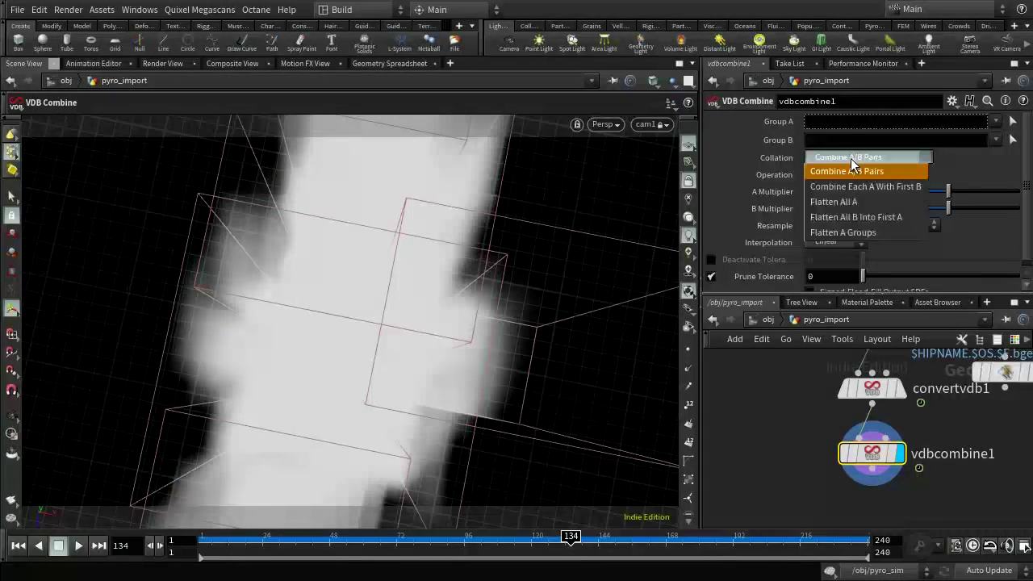
click(844, 234)
key(Escape)
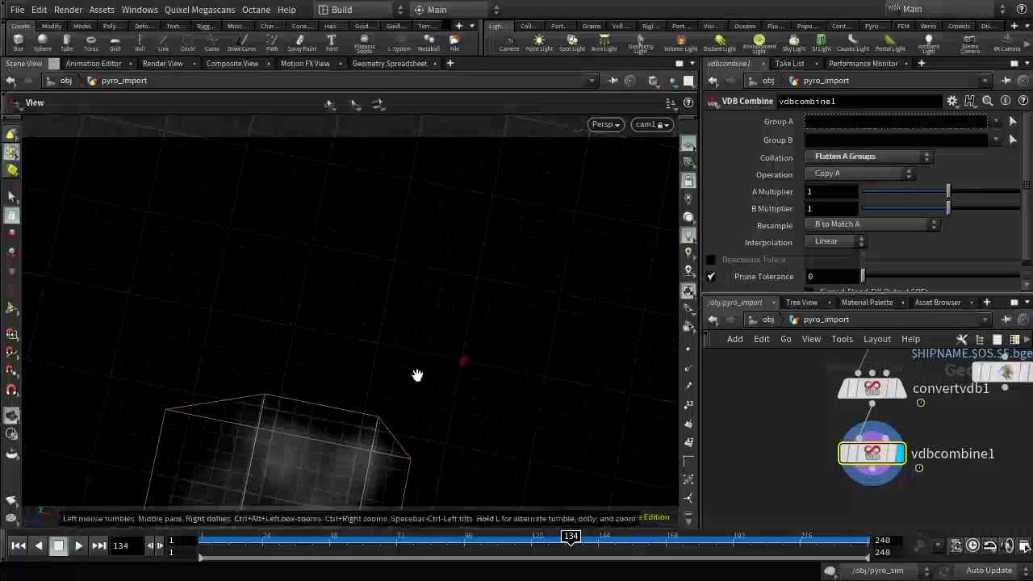
drag(418, 376, 432, 226)
key(Return)
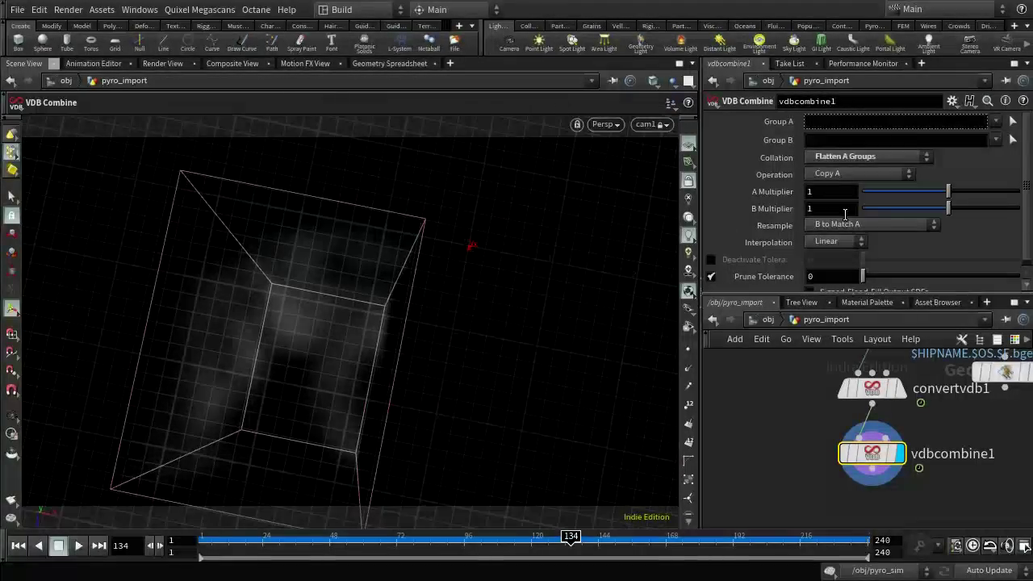
click(997, 124)
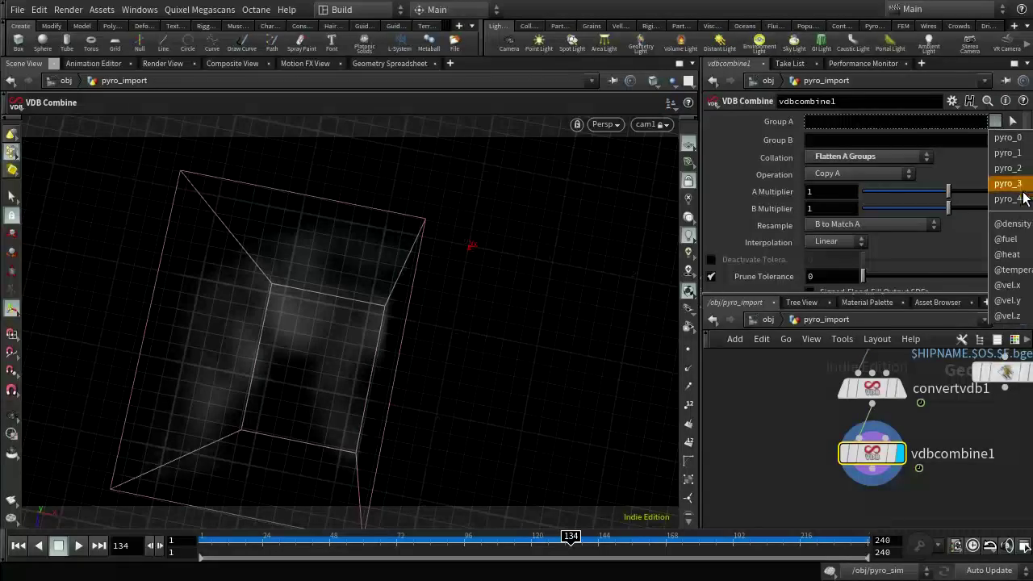
click(1013, 224)
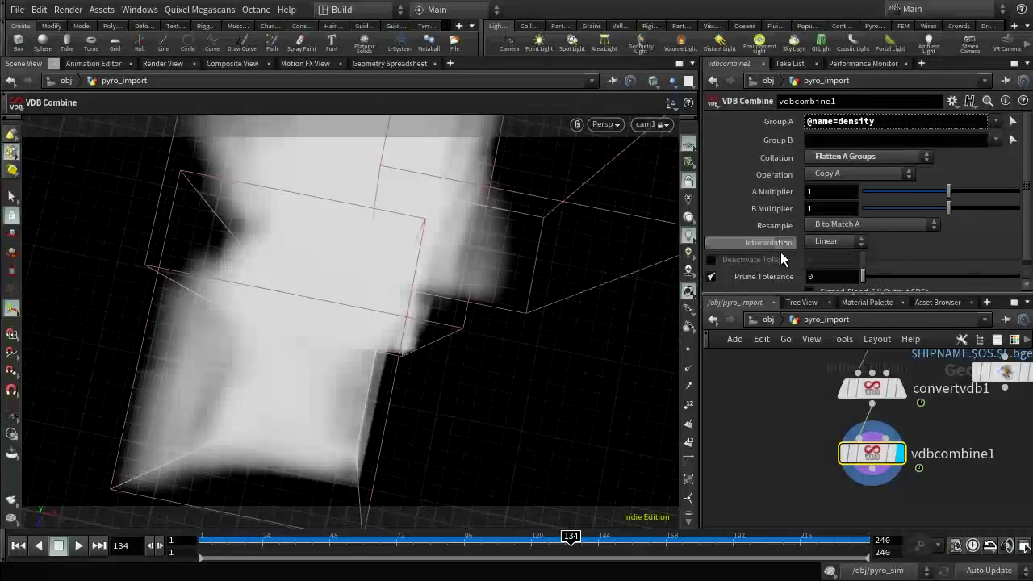
key(Escape)
drag(546, 305, 467, 389)
middle_drag(930, 488, 949, 448)
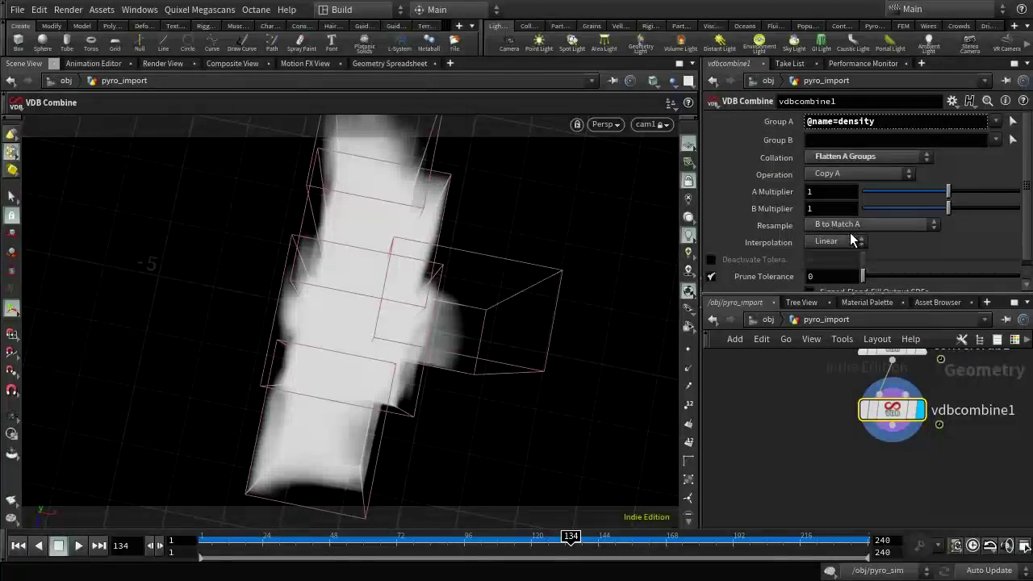
Check vdbcombine1's output info and add a Blast node, blast1, below it
middle_click(901, 425)
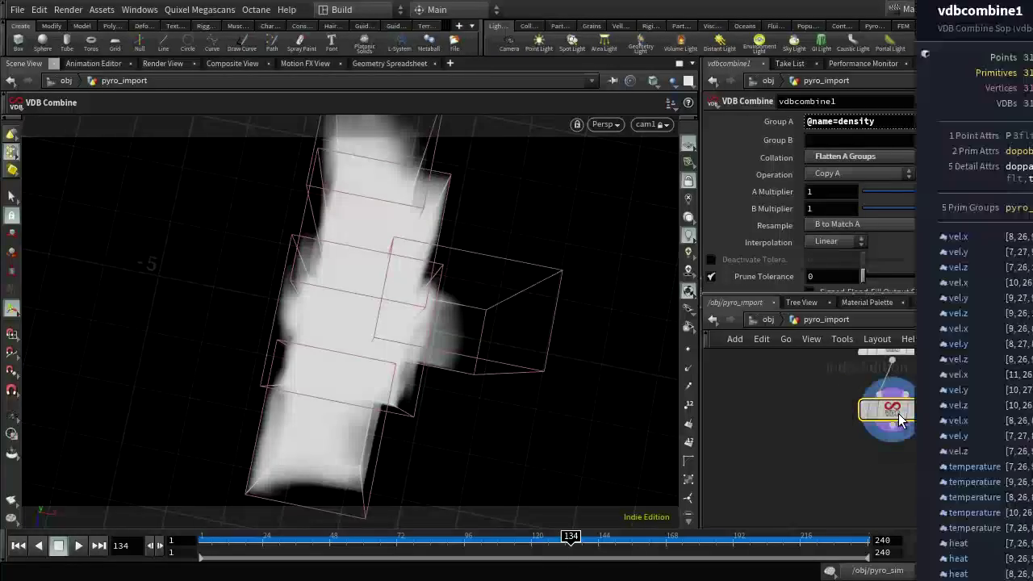
middle_click(901, 420)
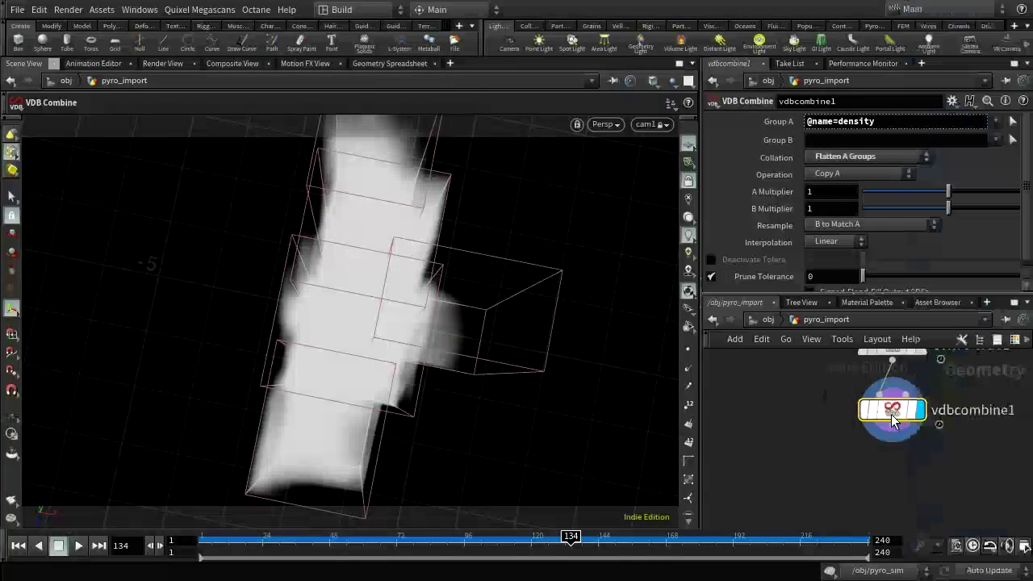
scroll(898, 440, up, 1)
key(Tab)
text(blas)
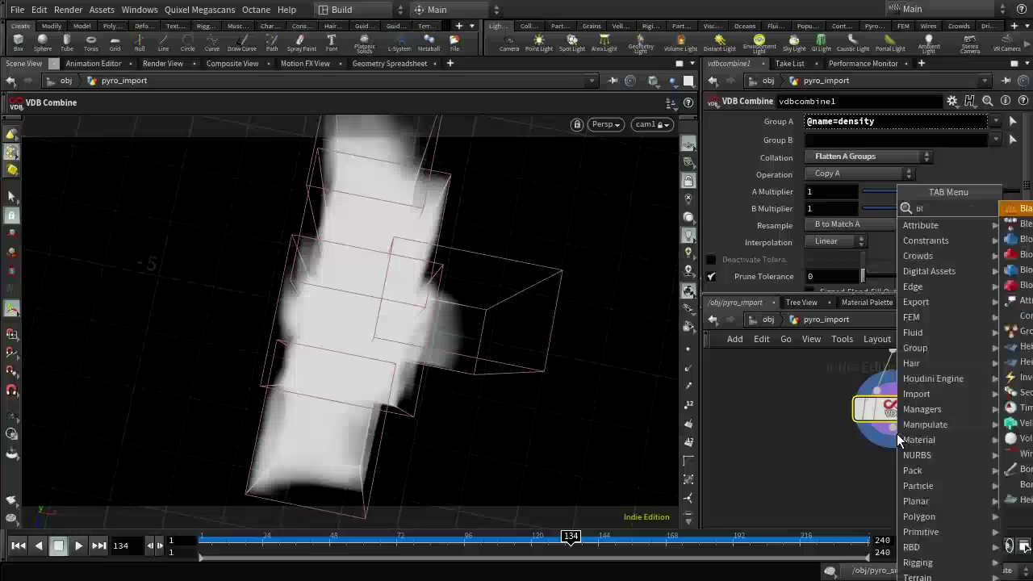
click(1023, 208)
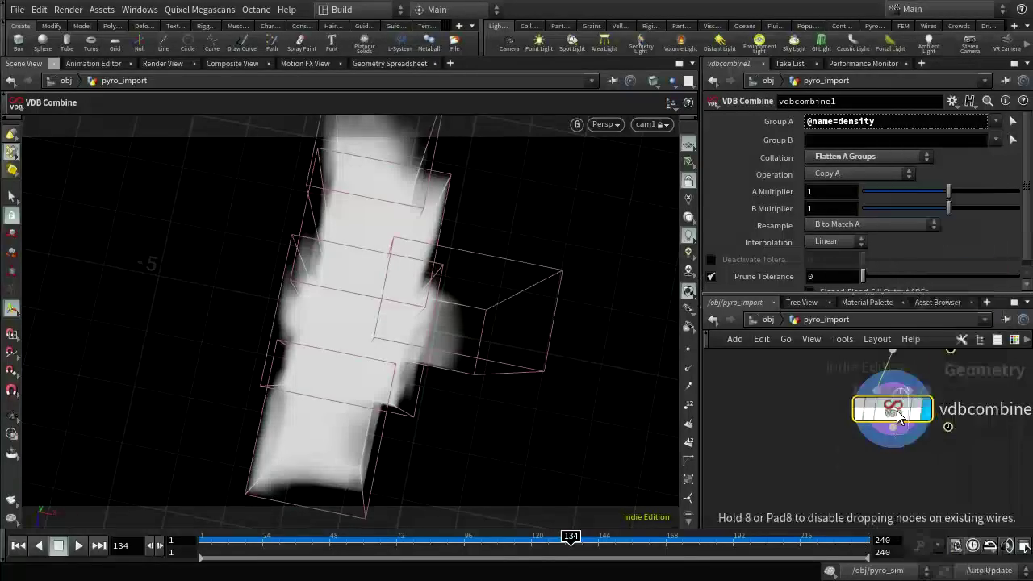
click(924, 484)
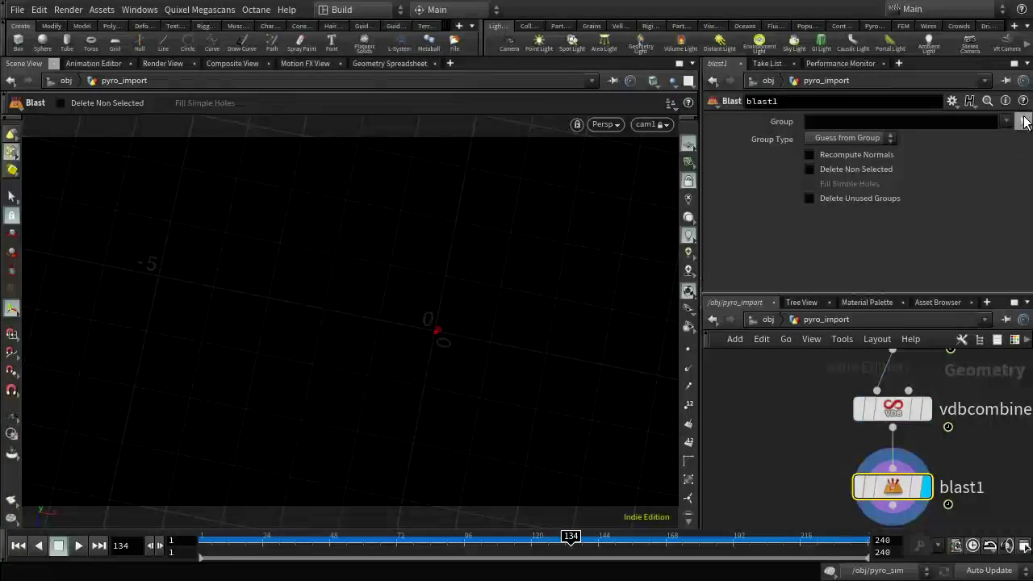
click(1023, 121)
click(1006, 123)
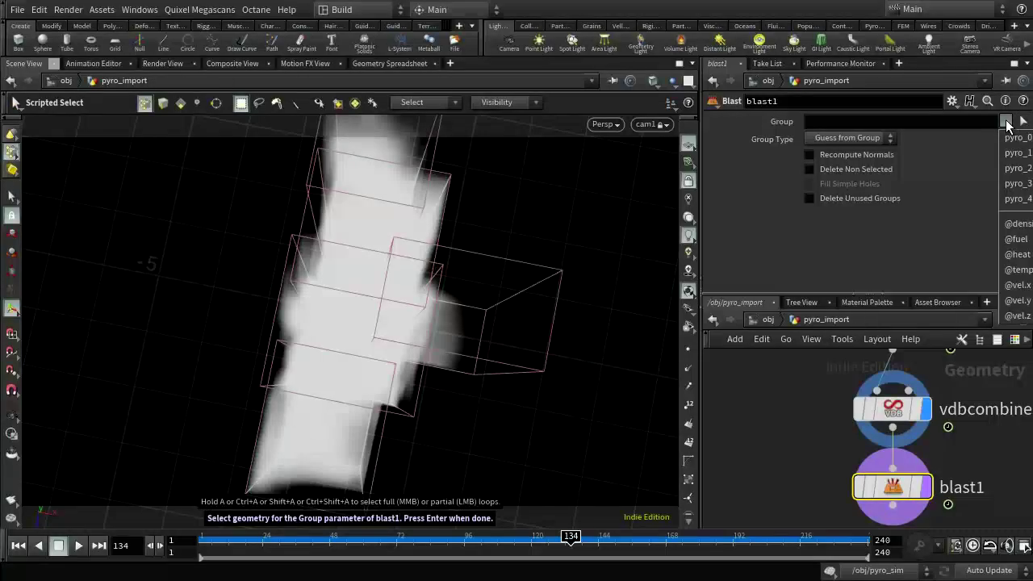
click(1006, 255)
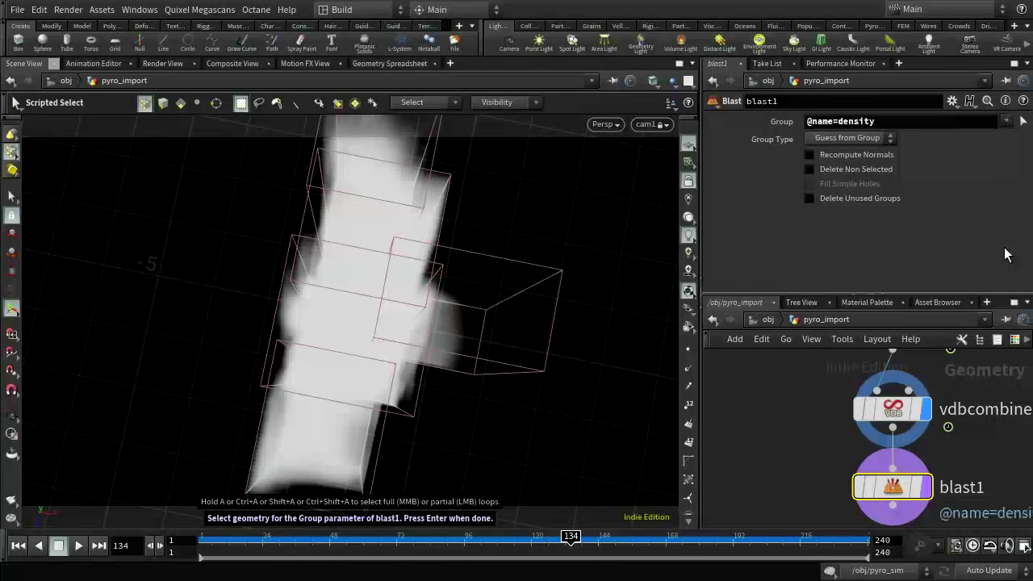
click(811, 170)
mouse_move(912, 489)
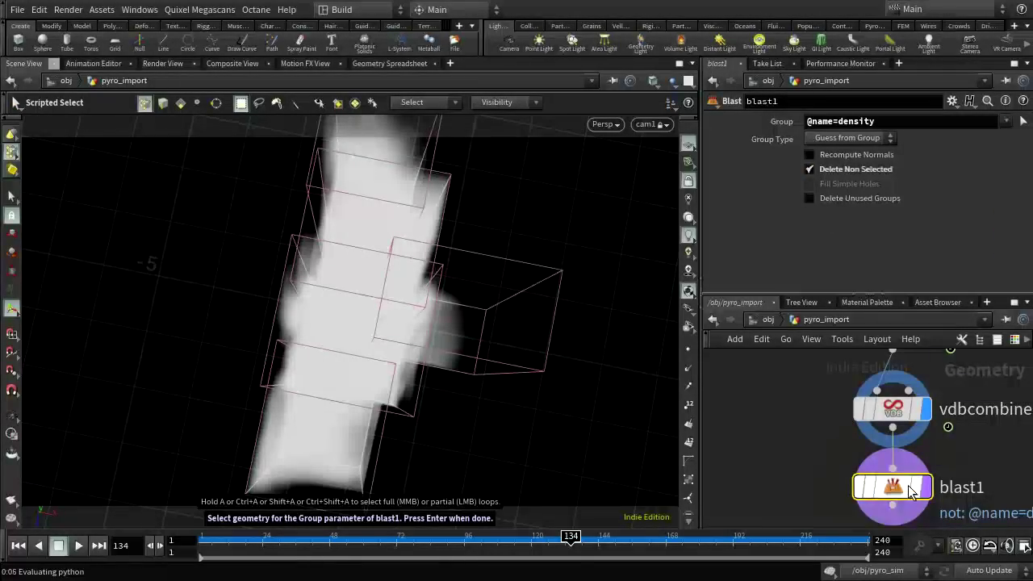
click(927, 488)
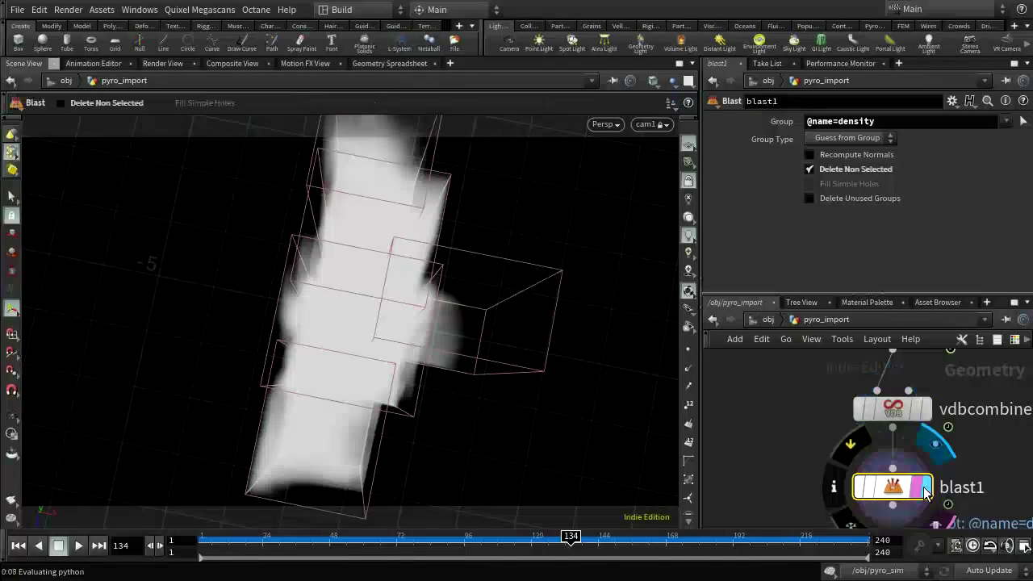
middle_click(891, 492)
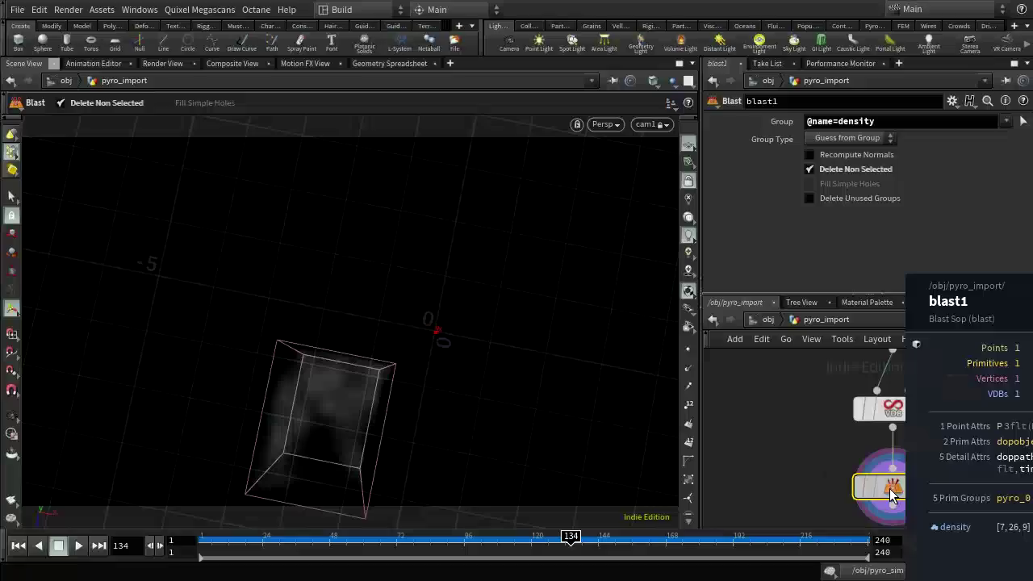
middle_click(903, 490)
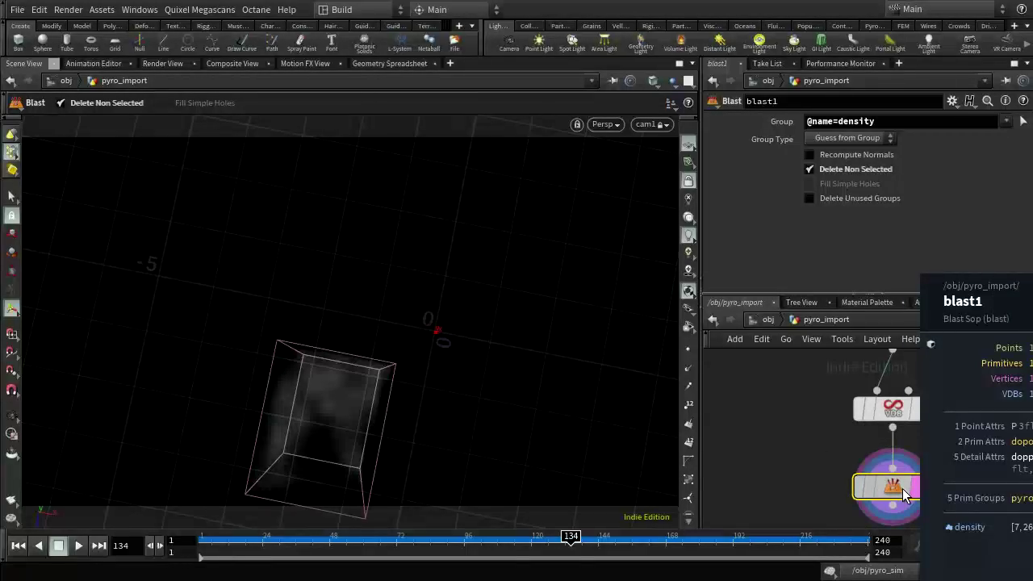
middle_drag(780, 400, 788, 447)
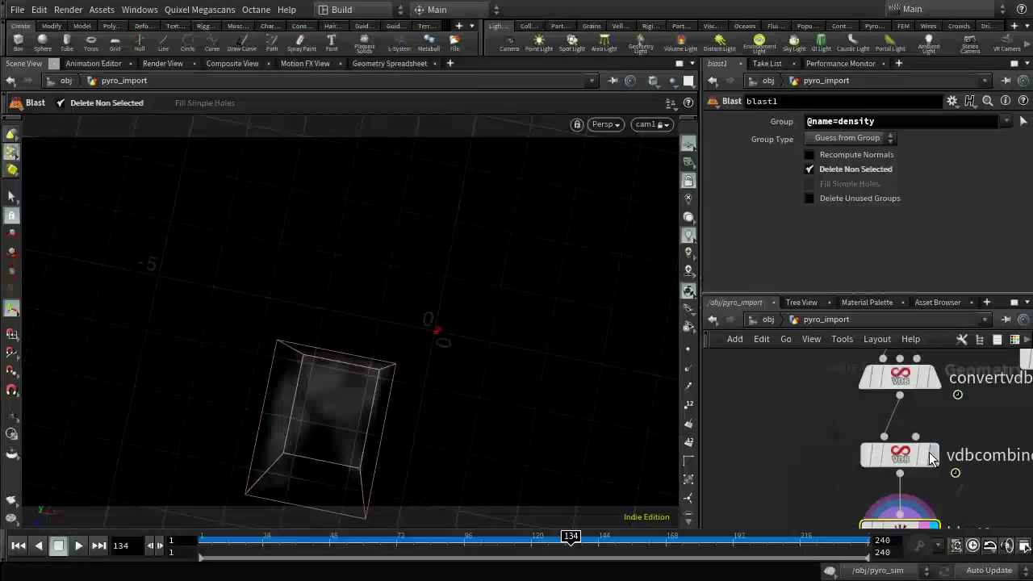
Set vdbcombine1 to resample Lower-res to Match Higher-res and combine by Maximum
click(898, 458)
click(865, 226)
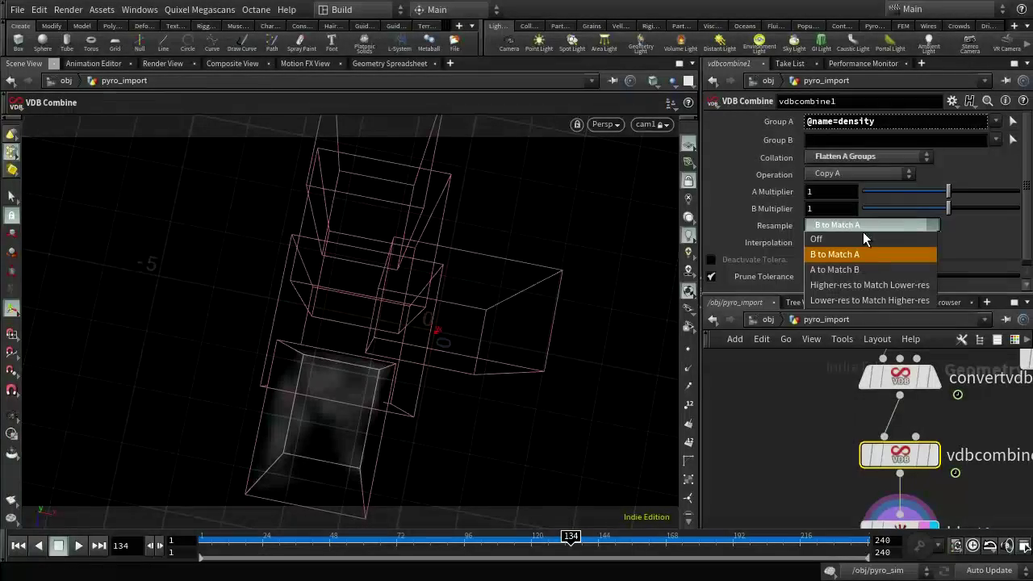
click(914, 285)
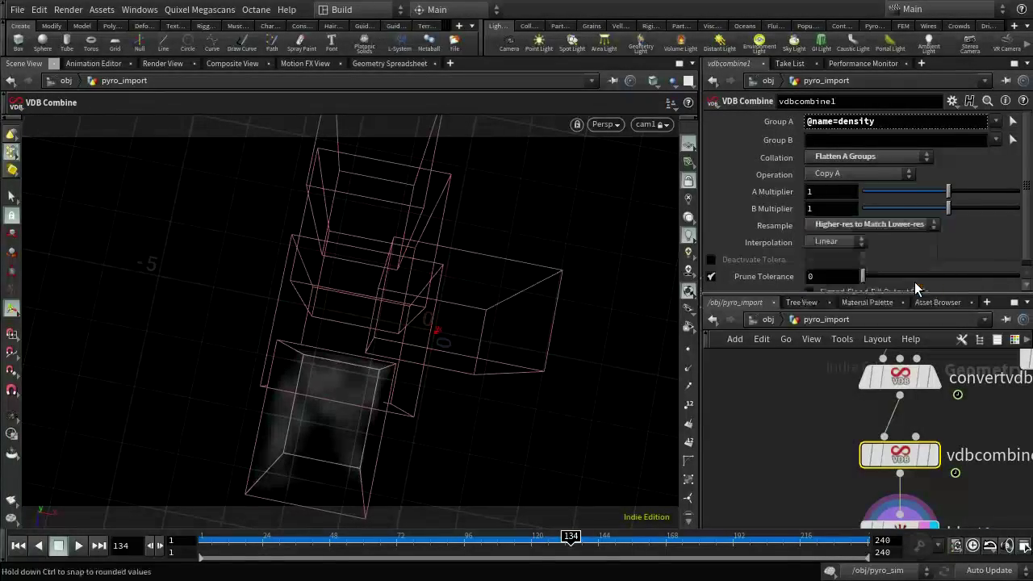
click(865, 225)
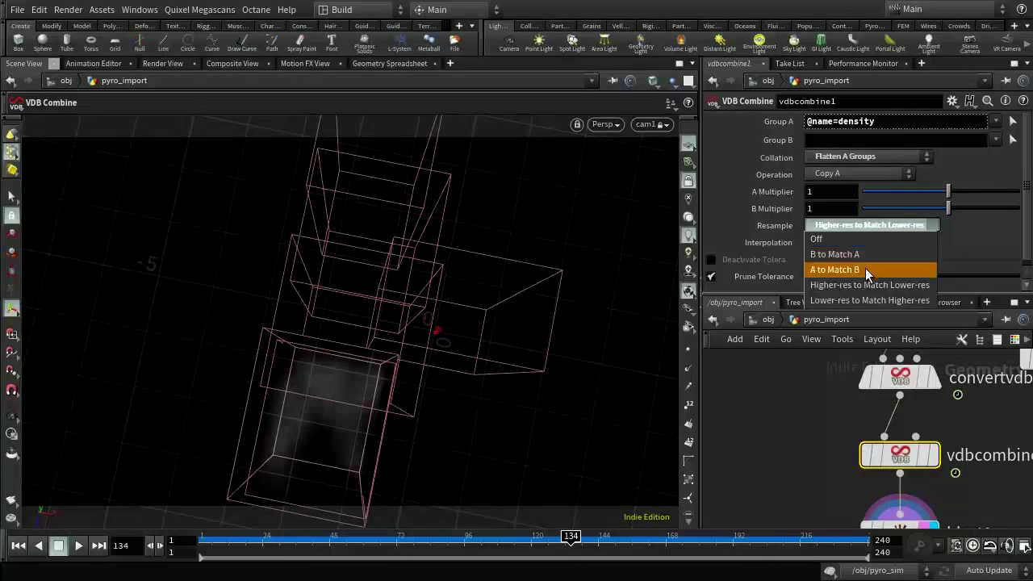
click(865, 300)
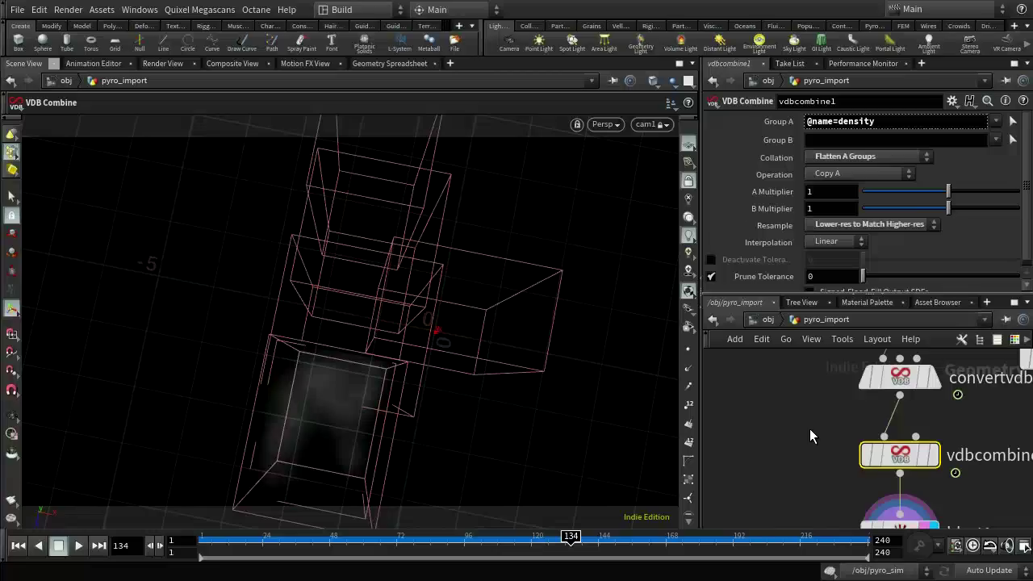
click(837, 176)
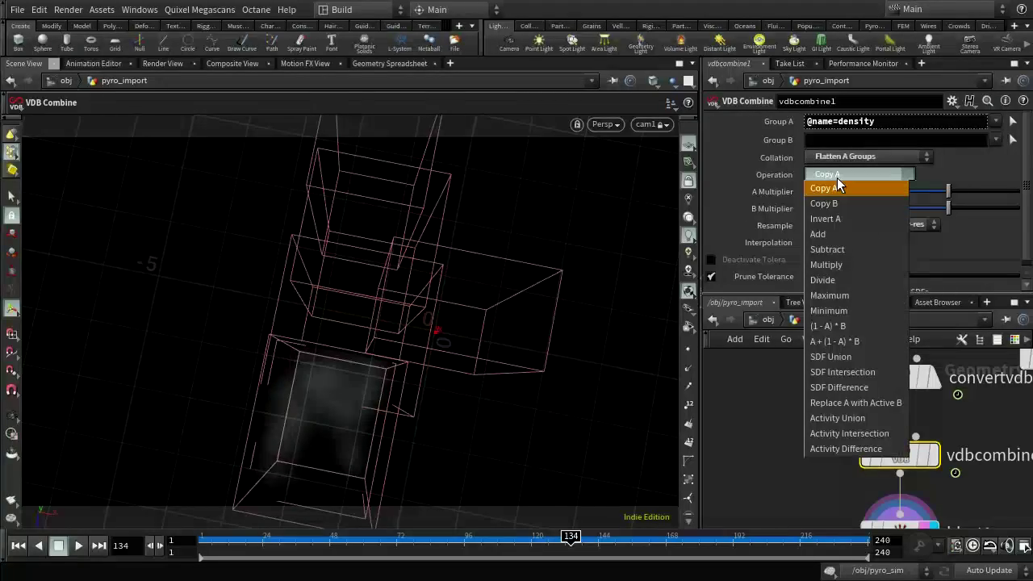
click(830, 296)
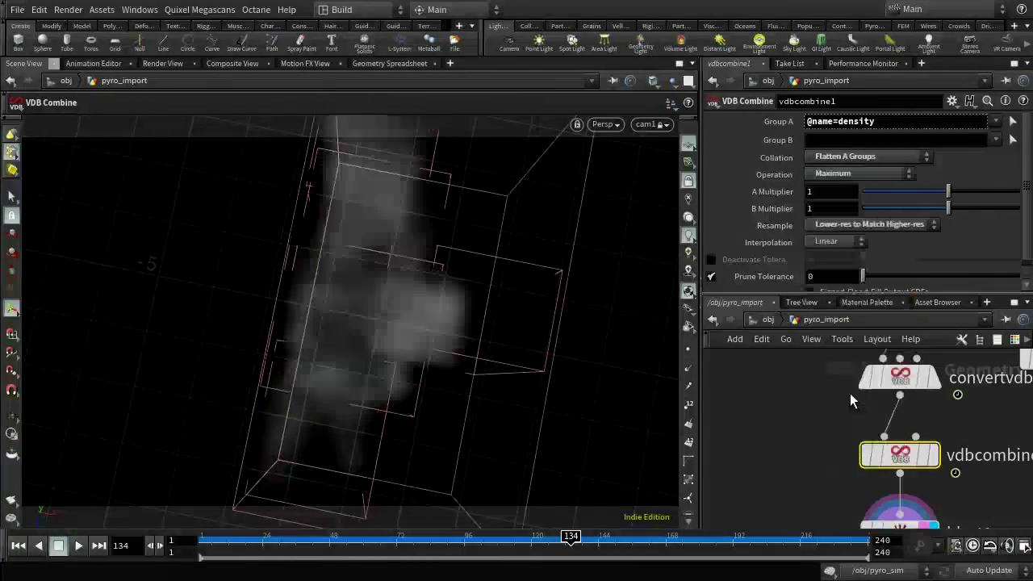
Delete the blast1 node so the full combined volume displays
middle_drag(990, 493, 978, 412)
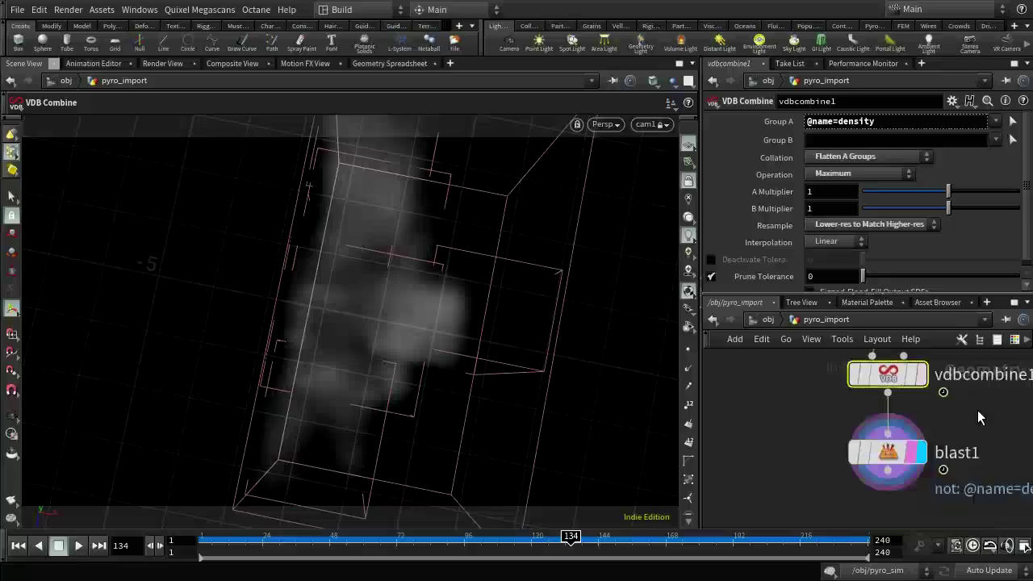
click(908, 452)
key(Escape)
drag(598, 314, 352, 341)
scroll(365, 356, up, 5)
scroll(364, 355, down, 5)
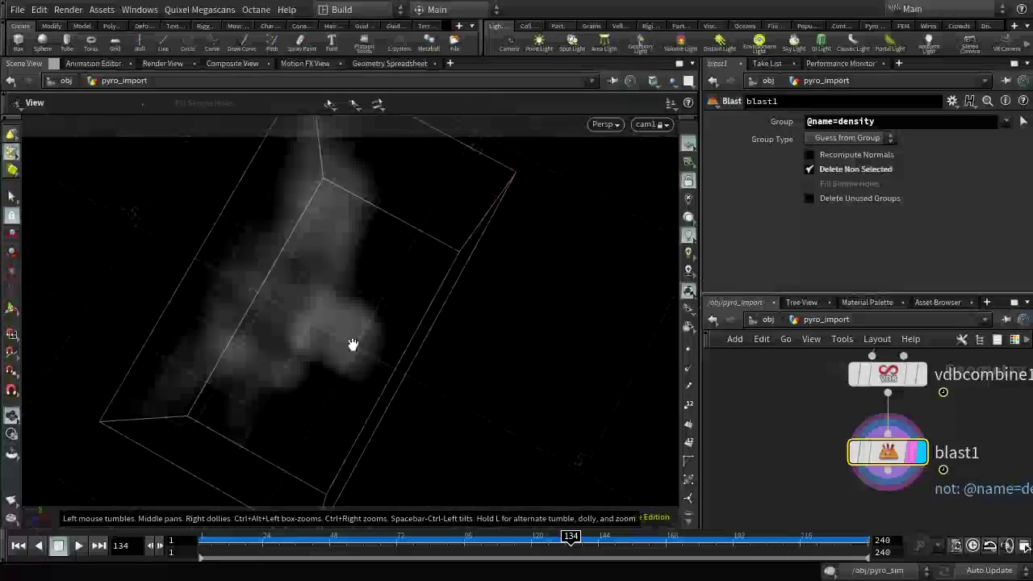
key(Return)
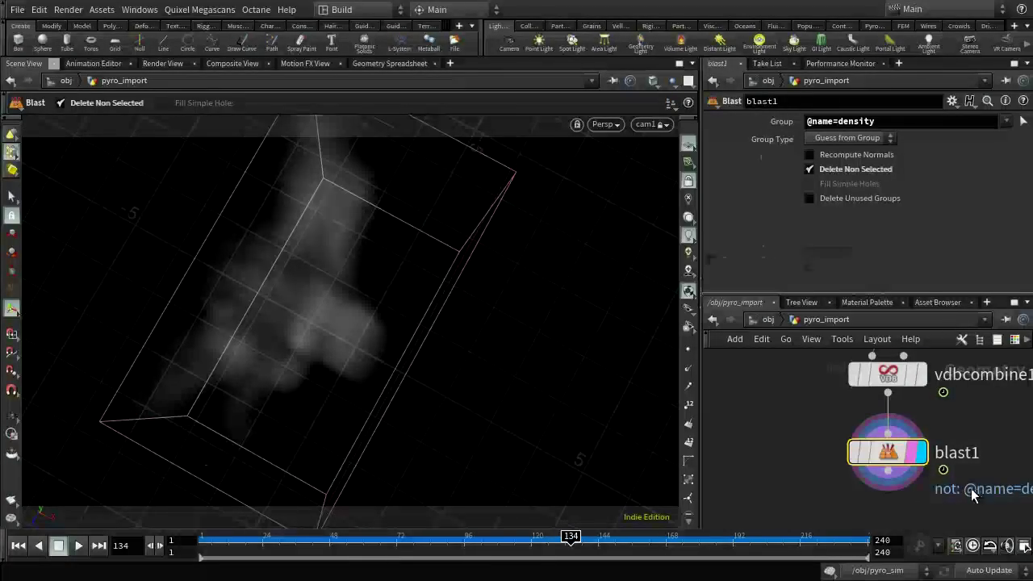
key(Delete)
Add the heat and temperature fields to vdbcombine1's Group A alongside density
click(996, 121)
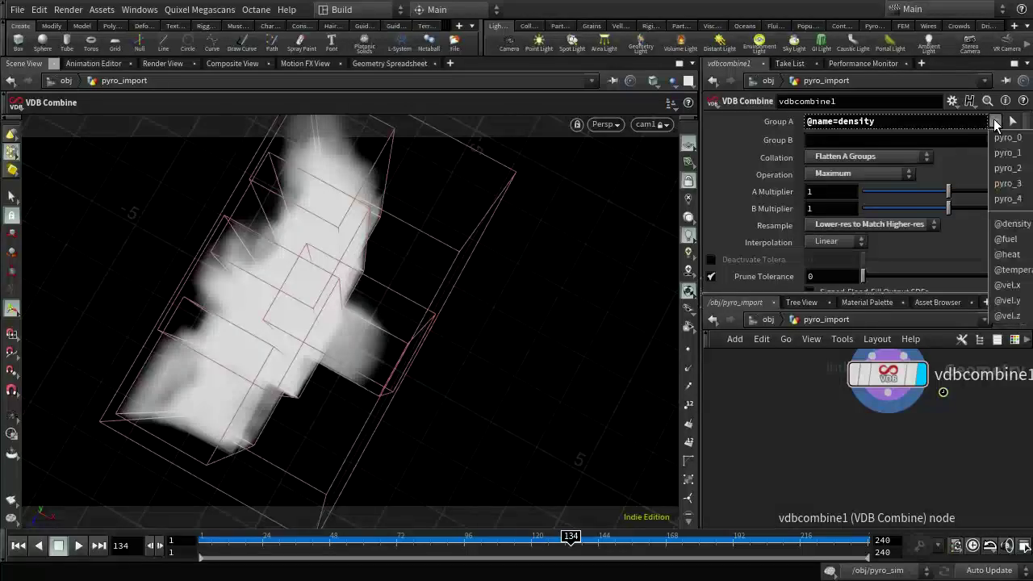
click(1010, 254)
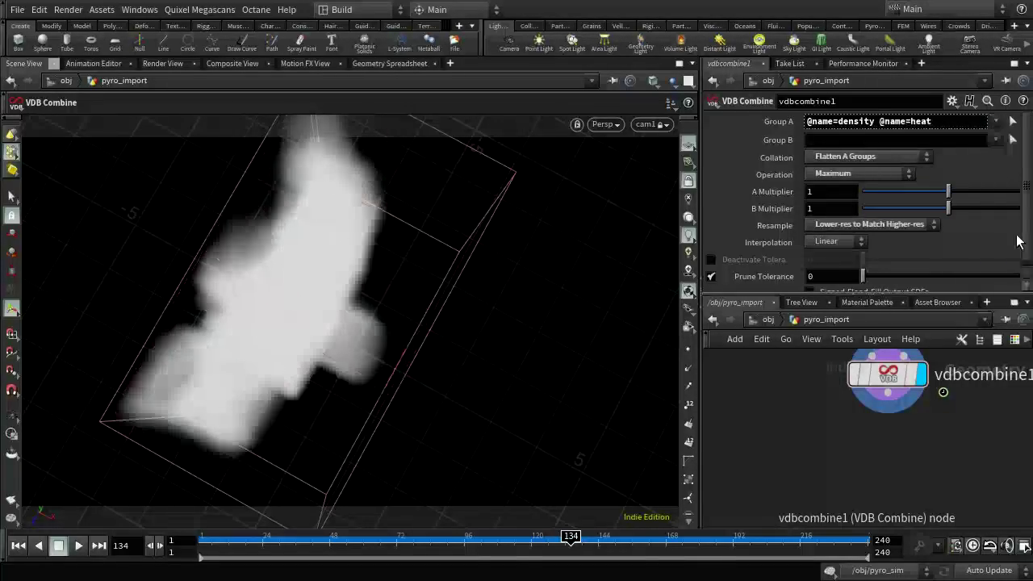
click(996, 121)
click(1009, 257)
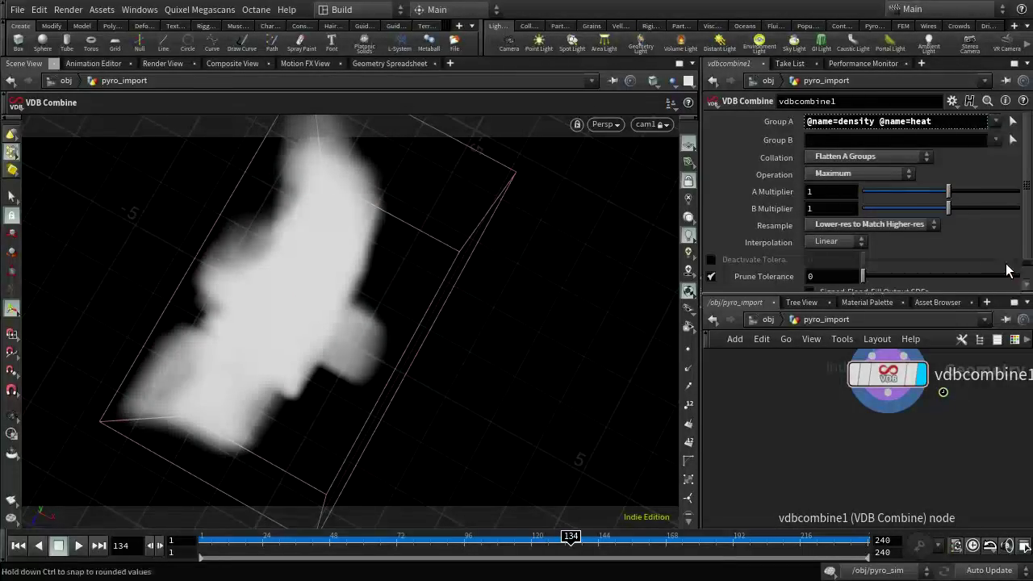
middle_click(893, 384)
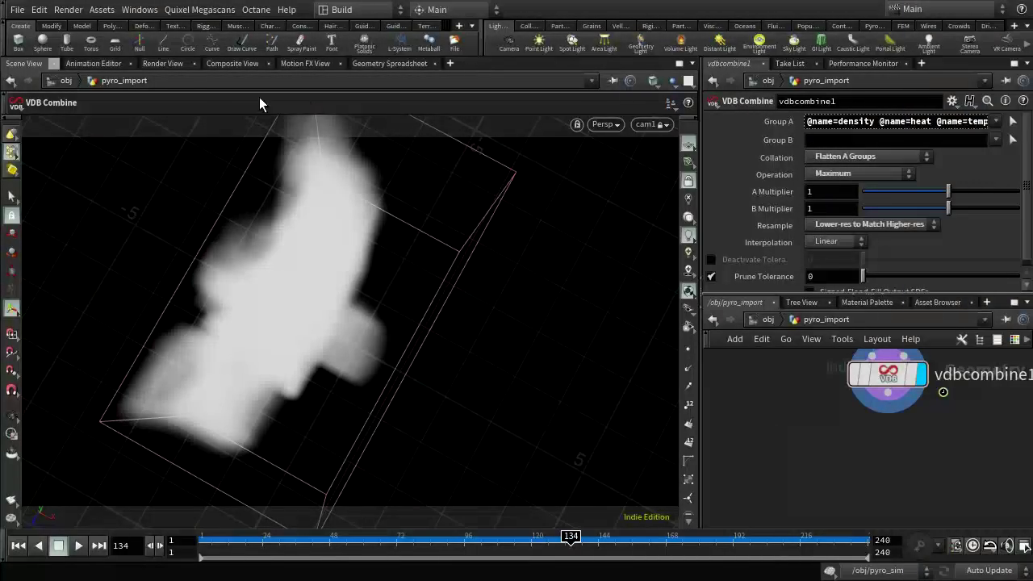
Start the Mantra IPR render in Render View and review import_pyrofields' settings
click(152, 63)
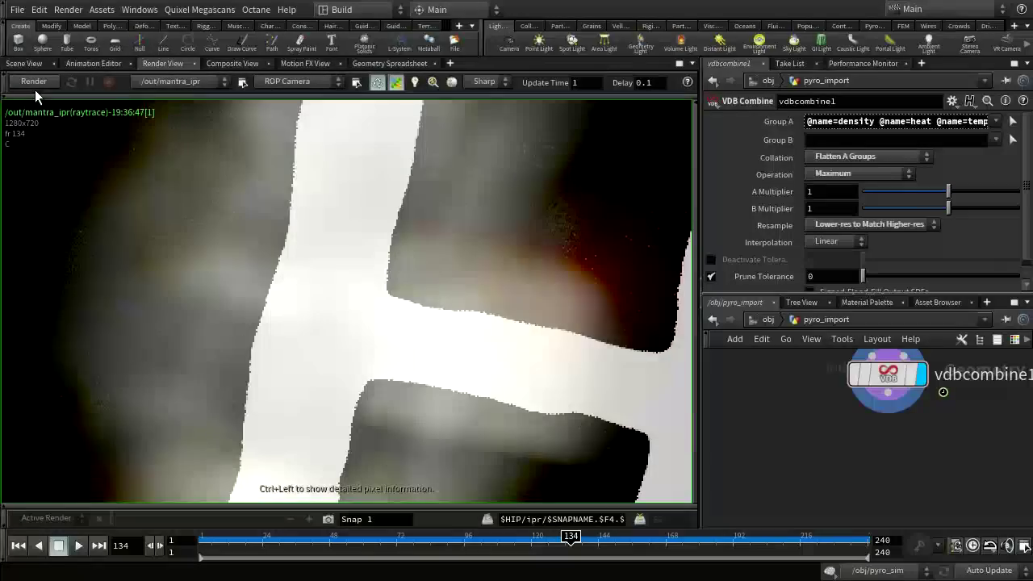
click(35, 83)
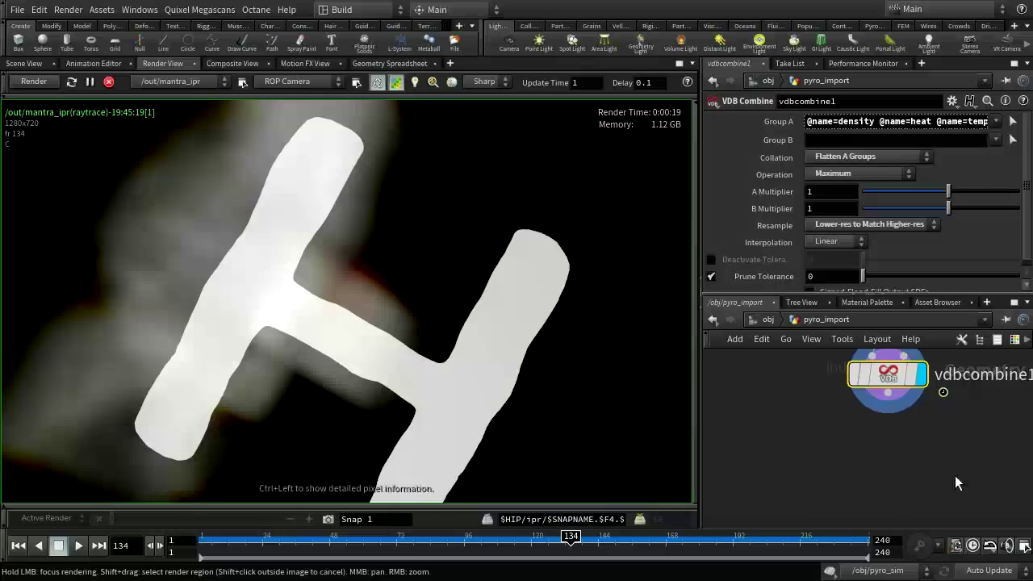
middle_drag(795, 355, 787, 504)
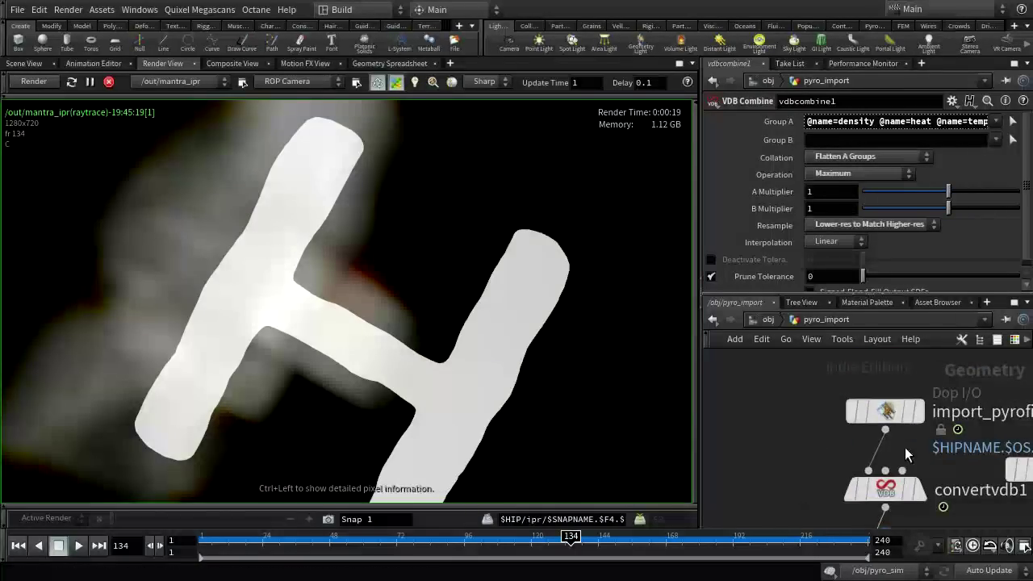
click(899, 412)
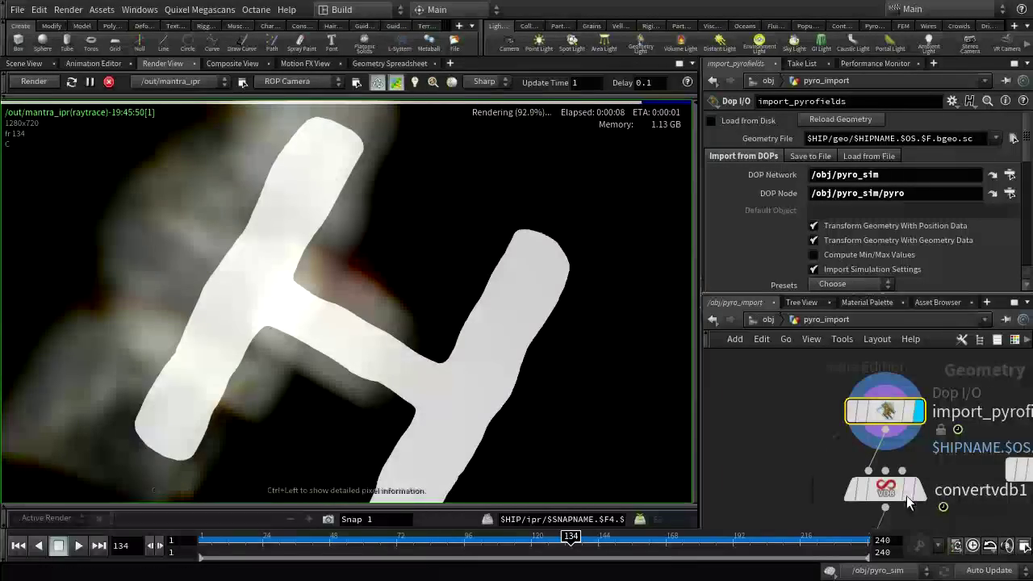
scroll(742, 399, down, 5)
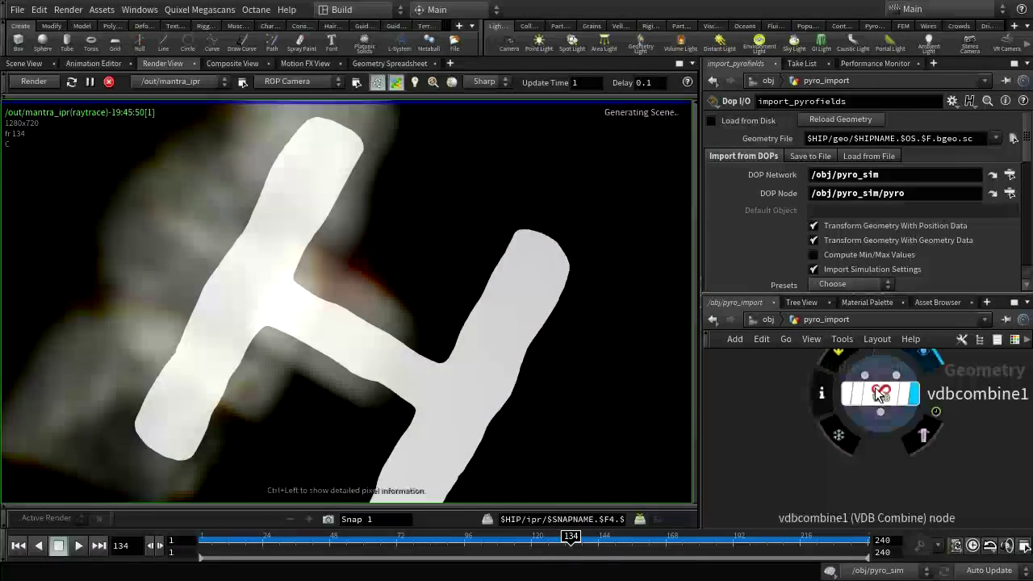
Set vdbcombine1's display flag so its output feeds the render
click(914, 395)
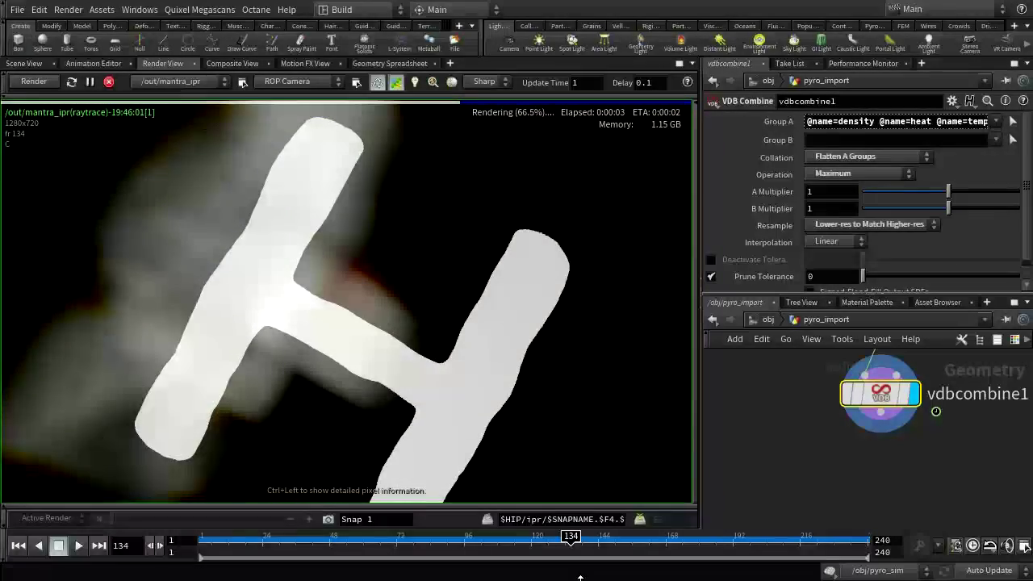
mouse_move(883, 397)
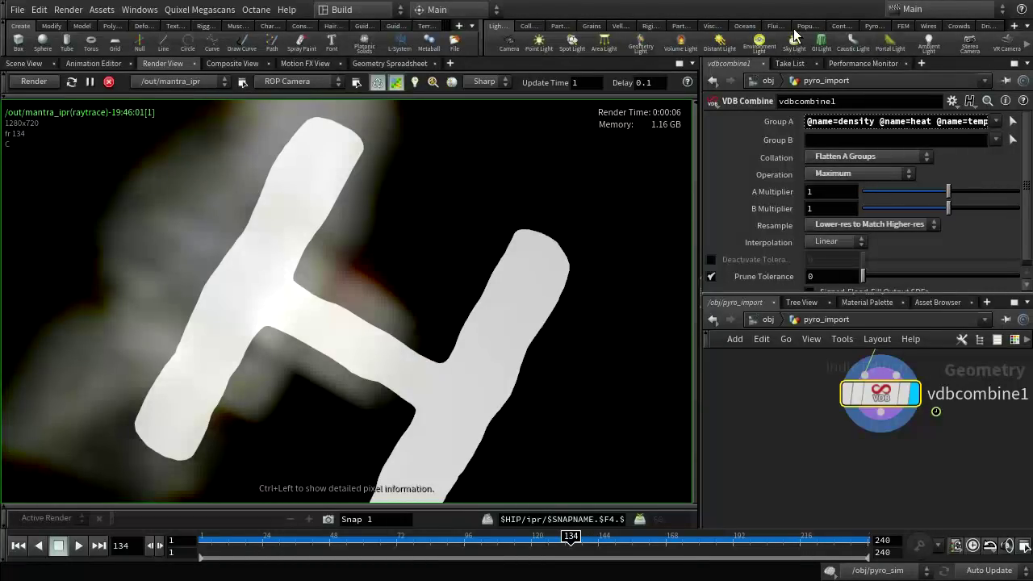
click(862, 27)
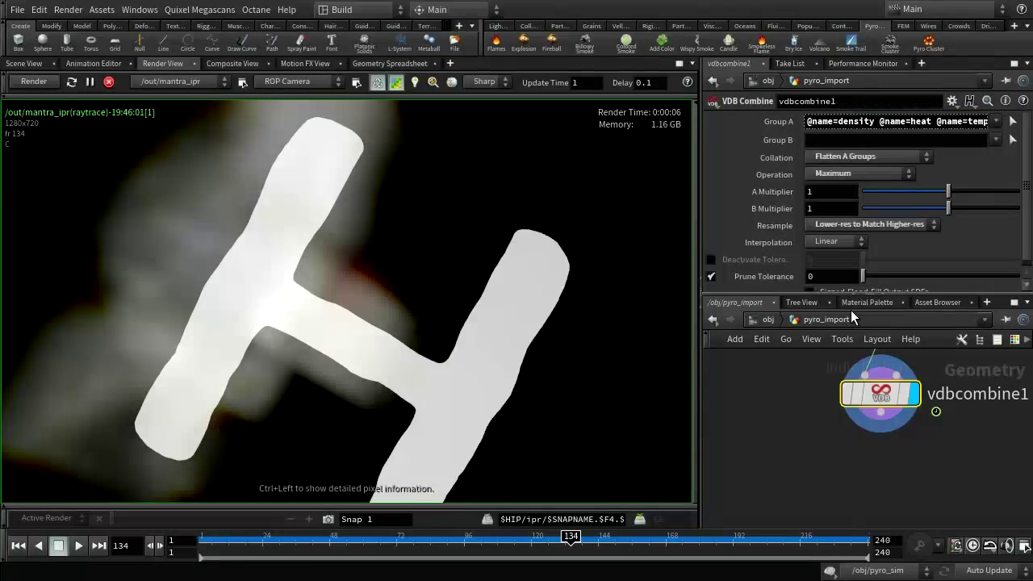
scroll(838, 425, down, 5)
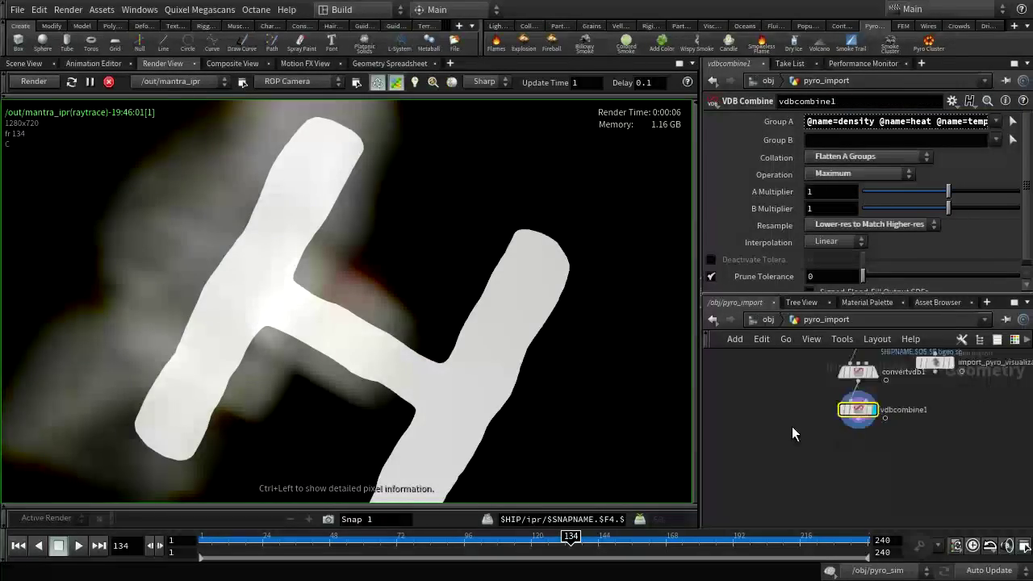
Go up to /obj, dive into source_fuel, and frame its graph to review clusterpoints1
middle_drag(792, 426, 791, 473)
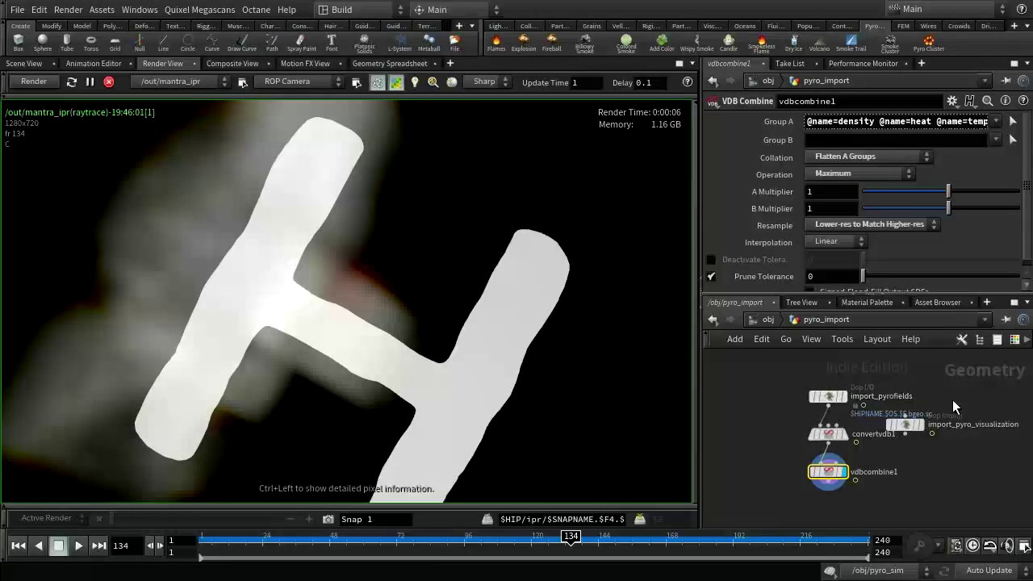
click(770, 322)
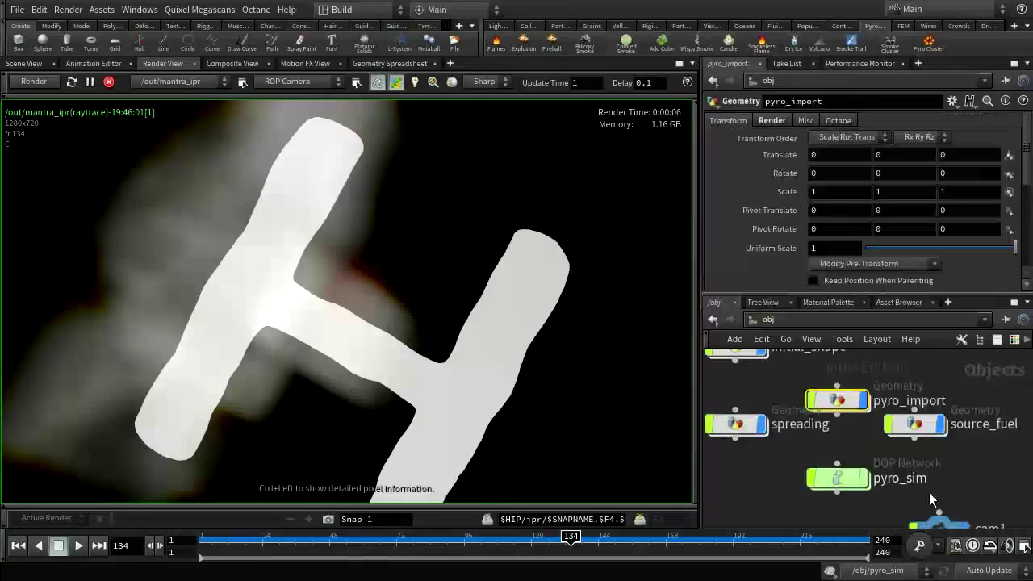
double_click(915, 424)
scroll(933, 488, down, 4)
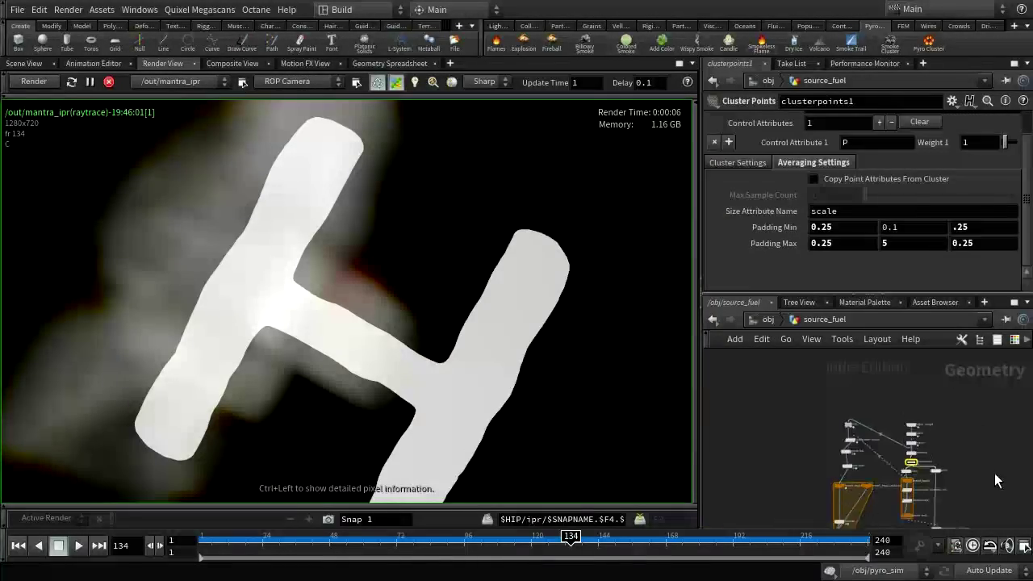
key(h)
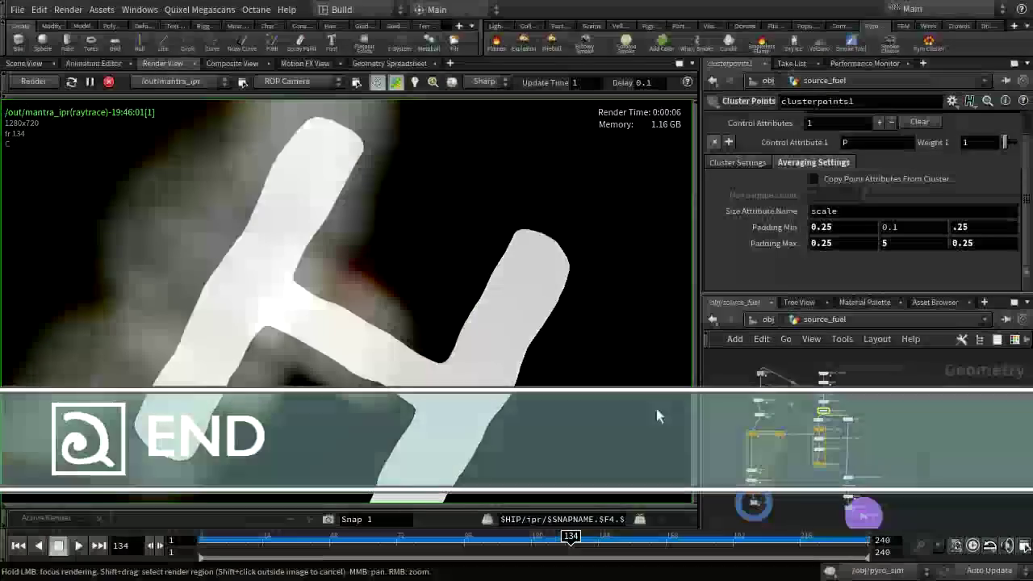
middle_drag(795, 490, 880, 465)
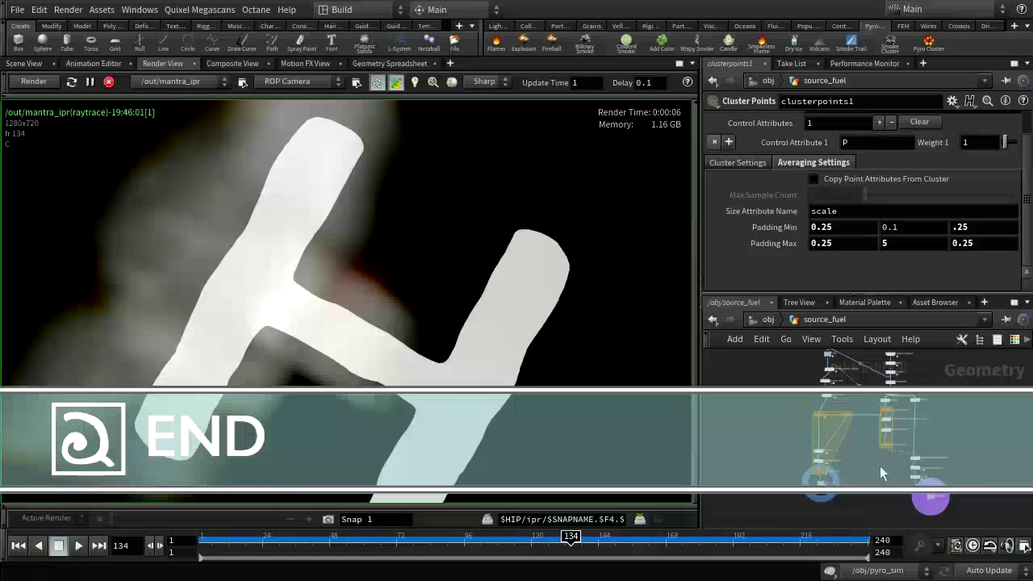